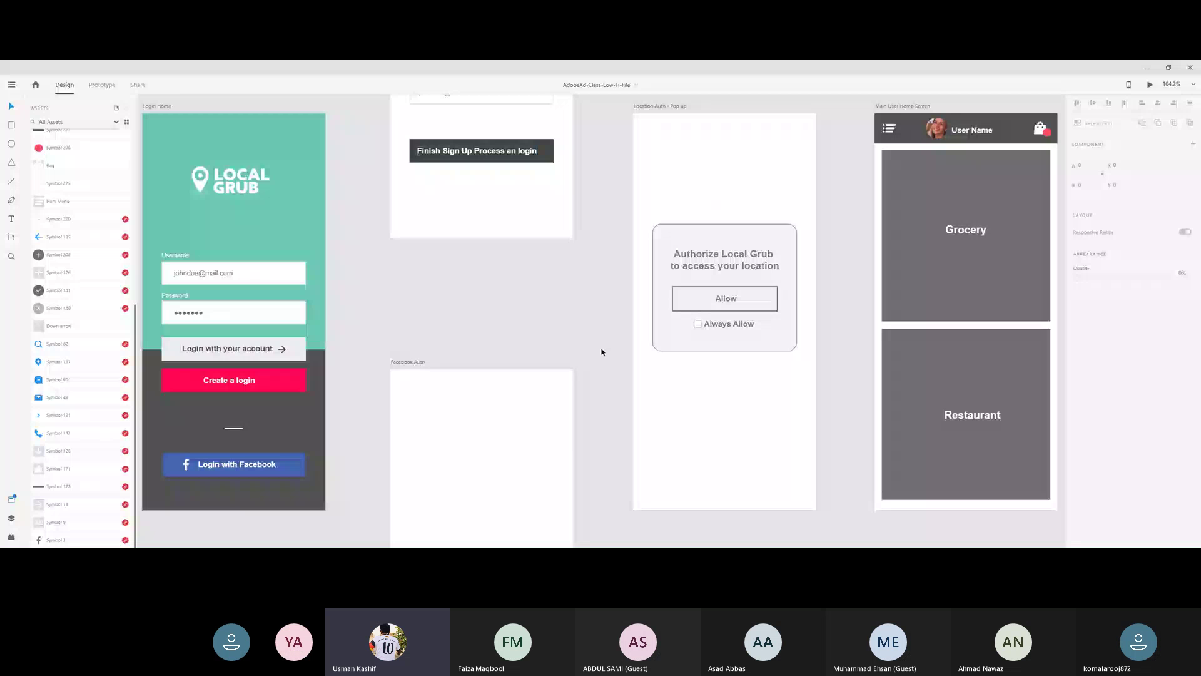
Look over the low-fi artboards, from Login Home and the sign-up screen to the restaurant landing pages and shopping bag.
scroll(604, 345, right, 5)
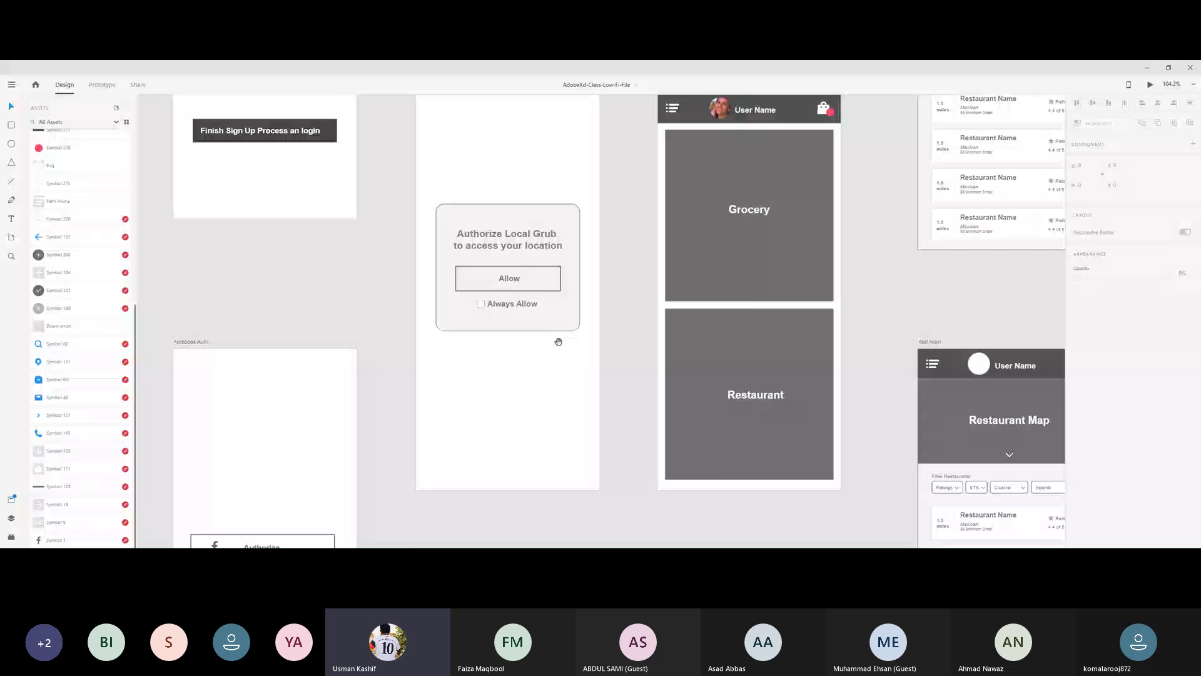
scroll(559, 342, down, 10)
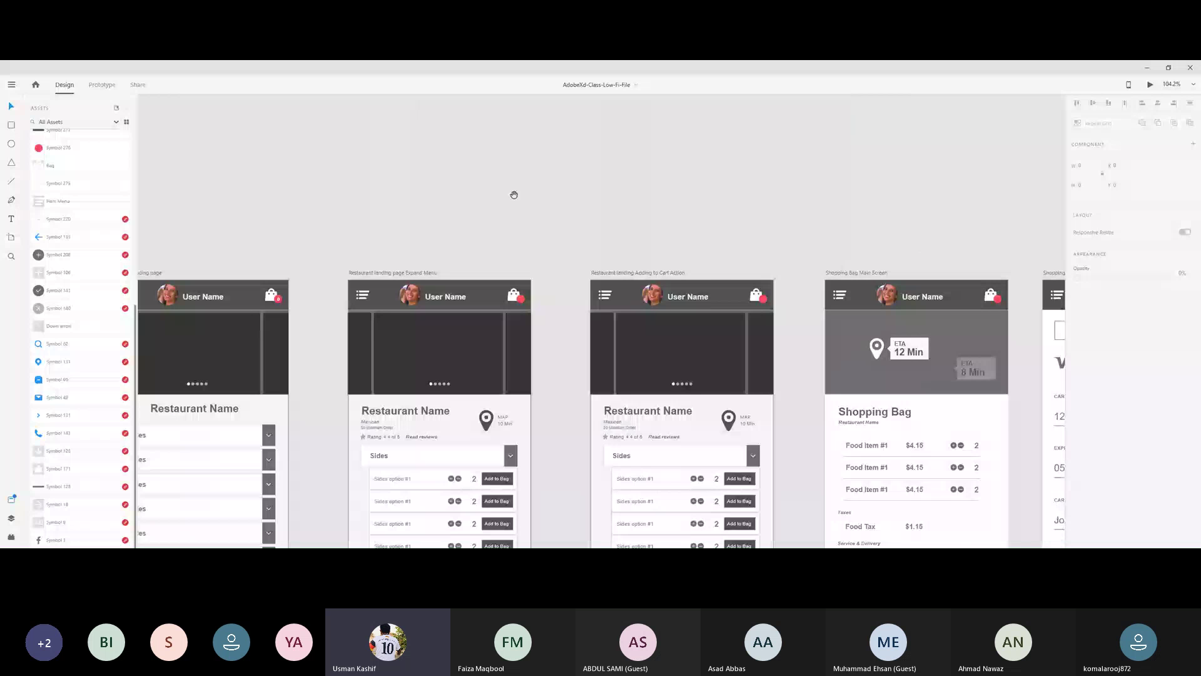
scroll(514, 195, left, 3)
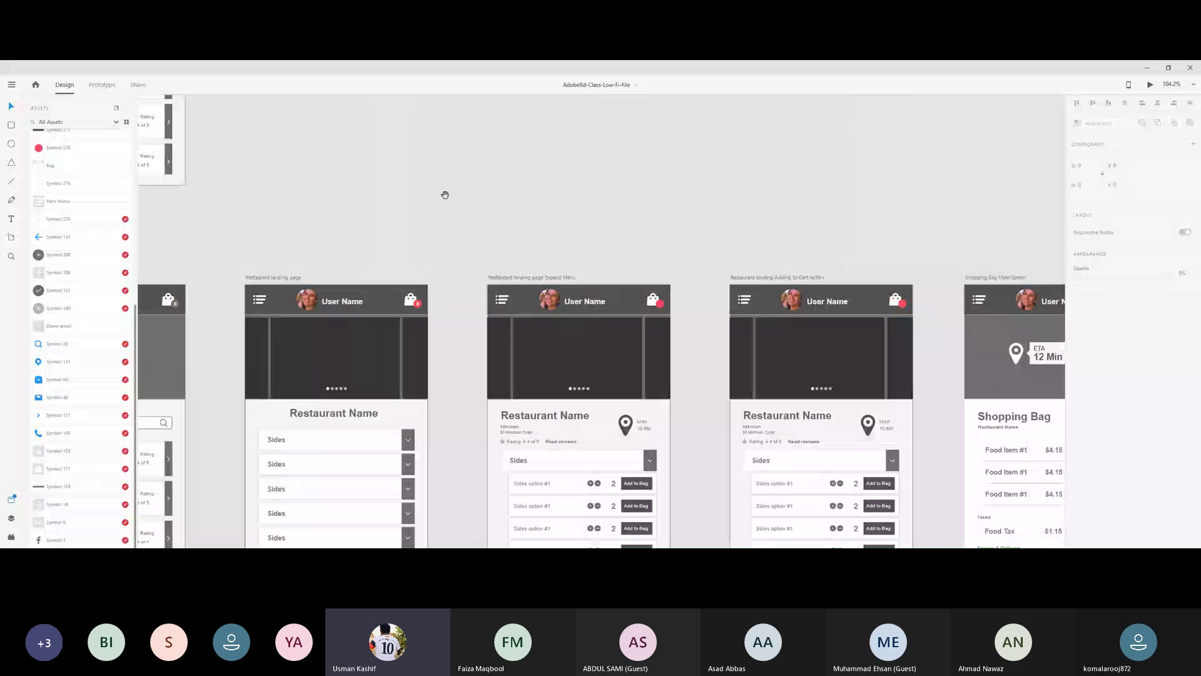
scroll(445, 195, up, 8)
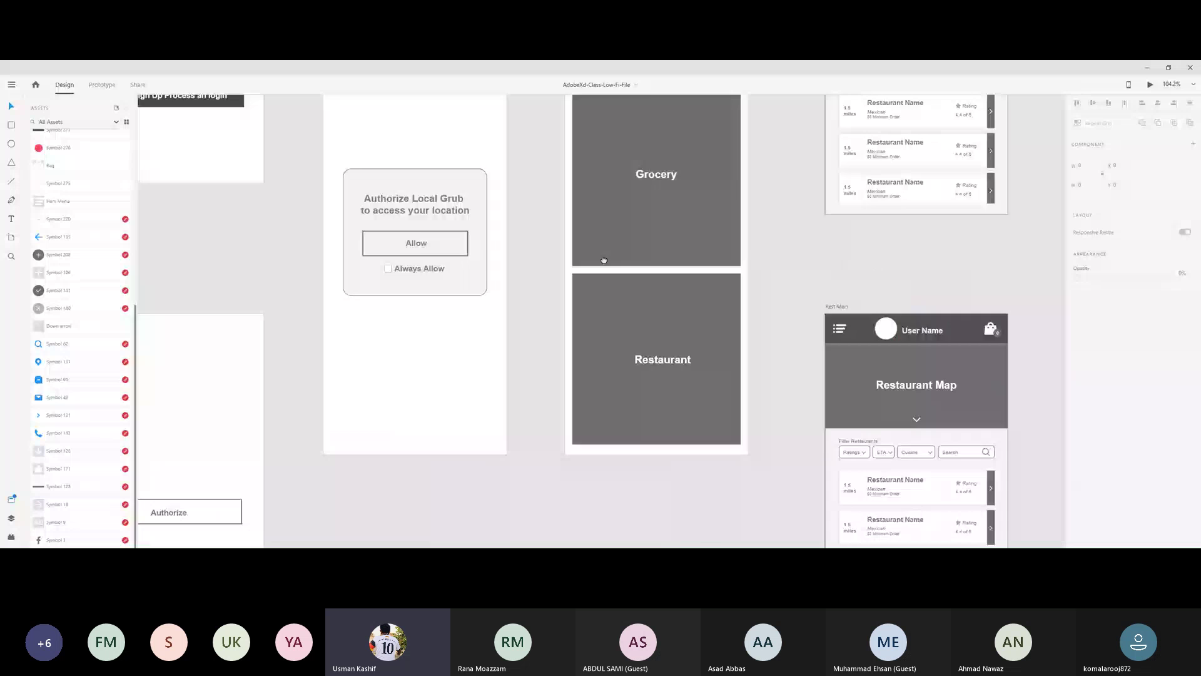
scroll(604, 260, left, 9)
scroll(561, 341, up, 2)
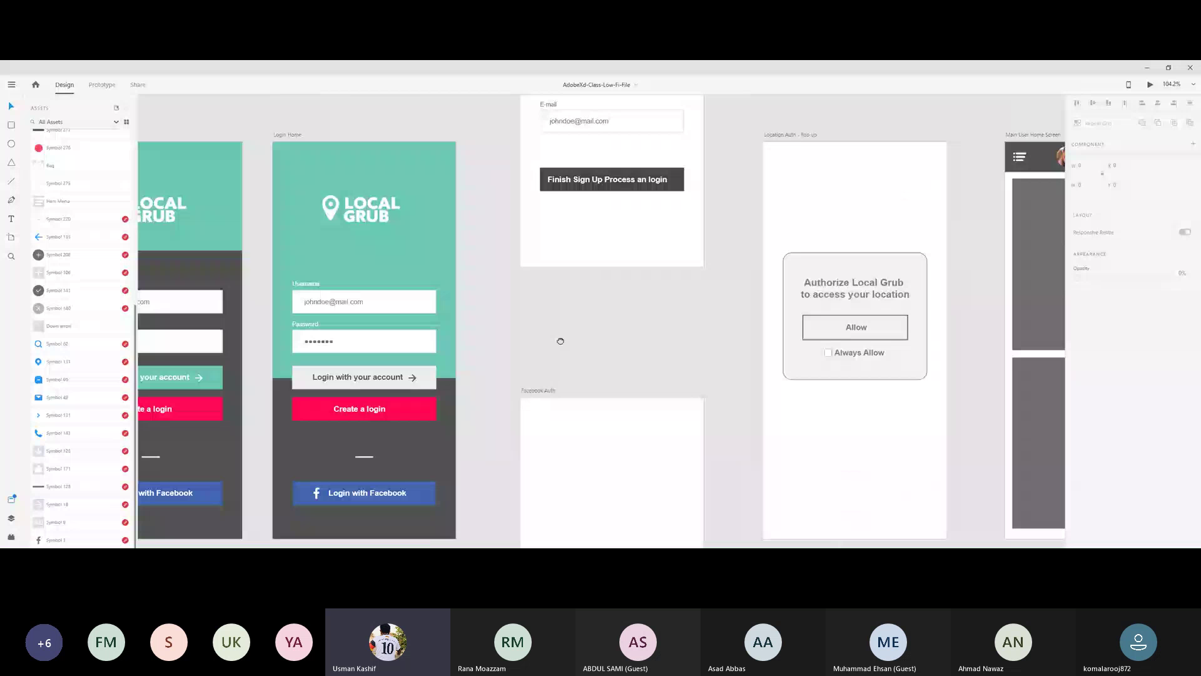
scroll(561, 341, right, 2)
scroll(438, 301, down, 1)
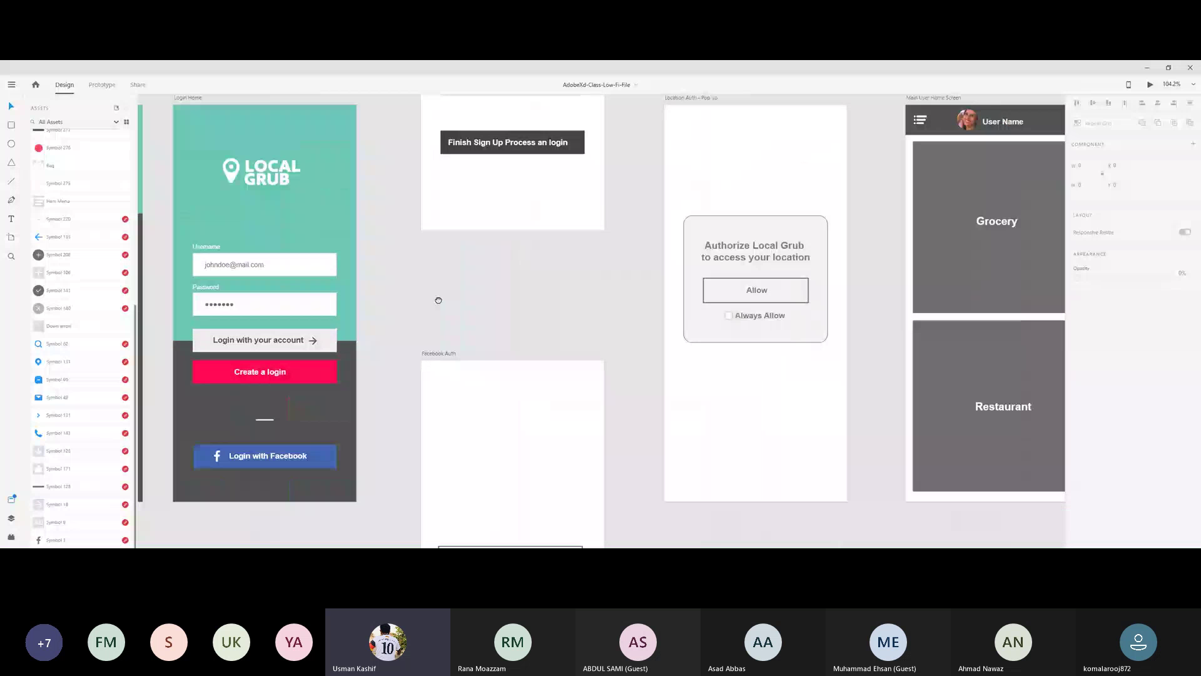
scroll(439, 301, right, 1)
scroll(438, 300, up, 1)
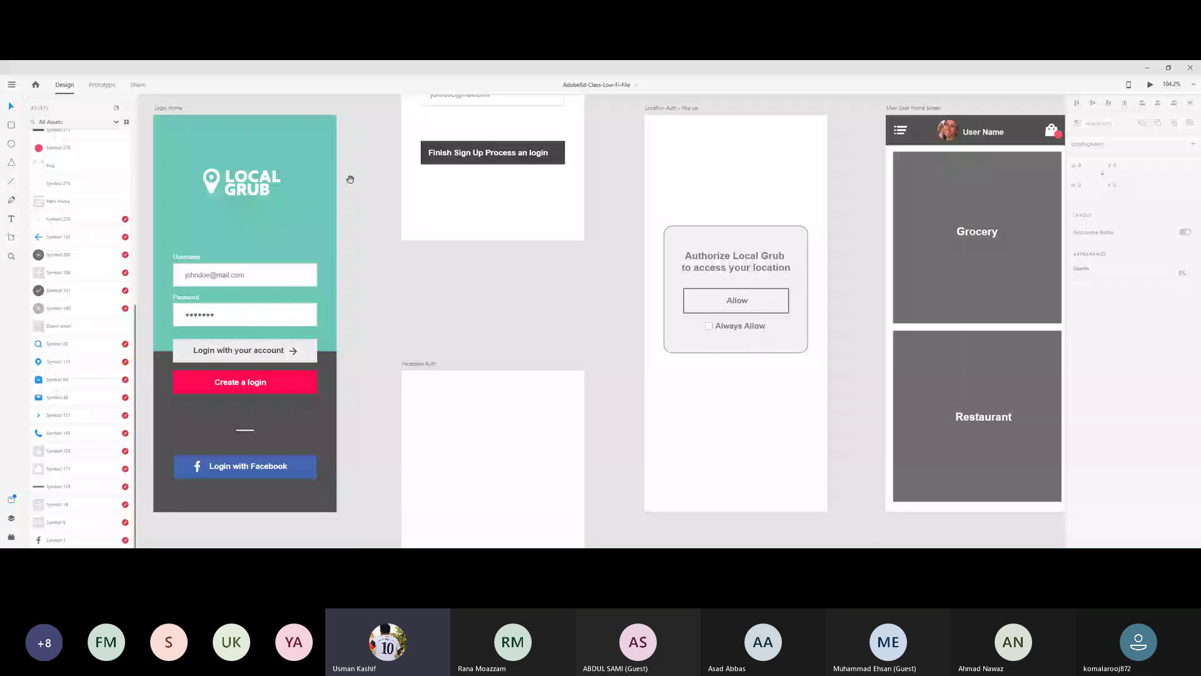
scroll(350, 179, up, 6)
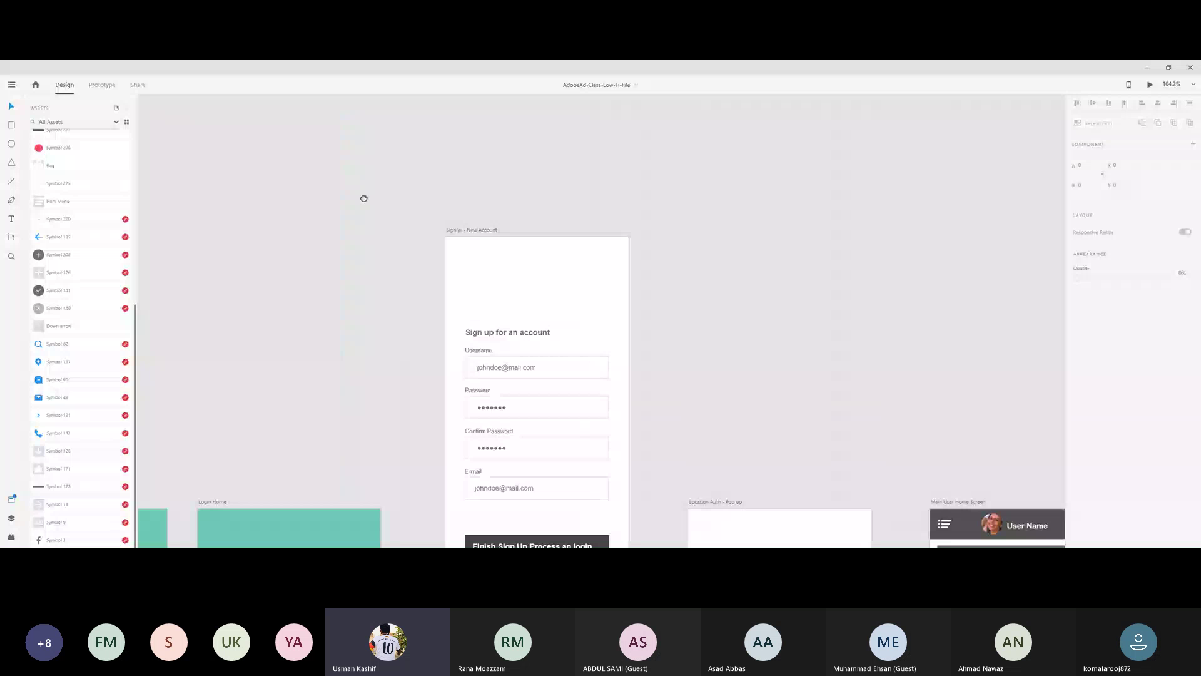
scroll(364, 198, down, 6)
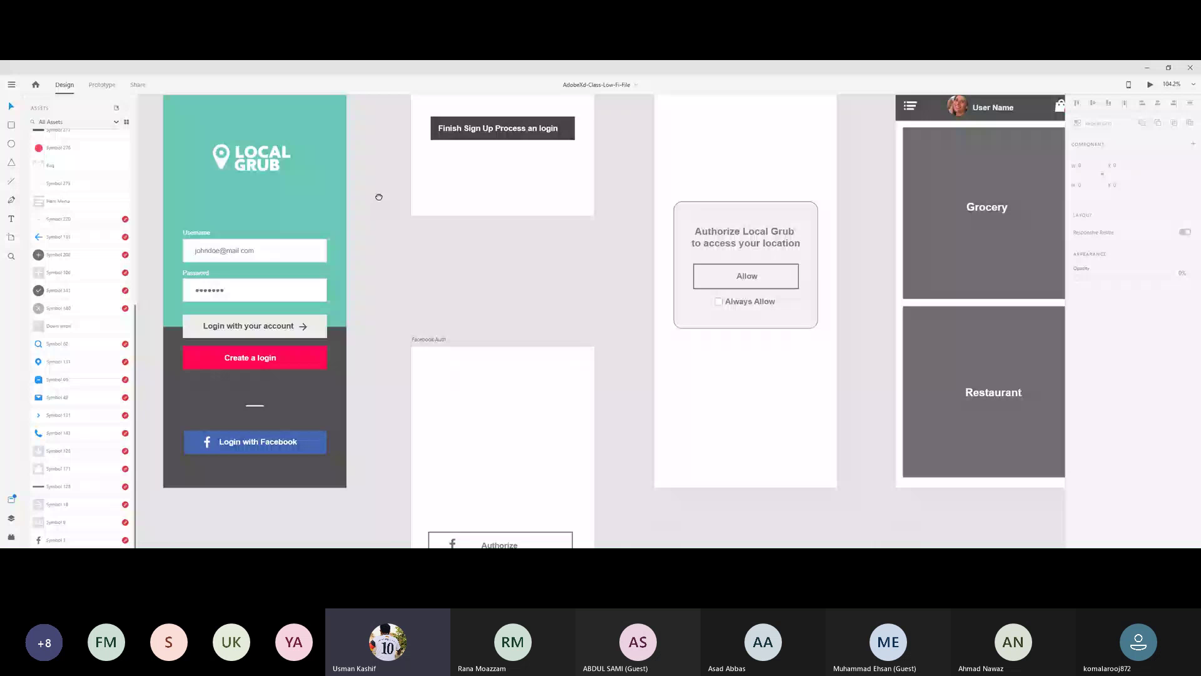
scroll(379, 196, right, 1)
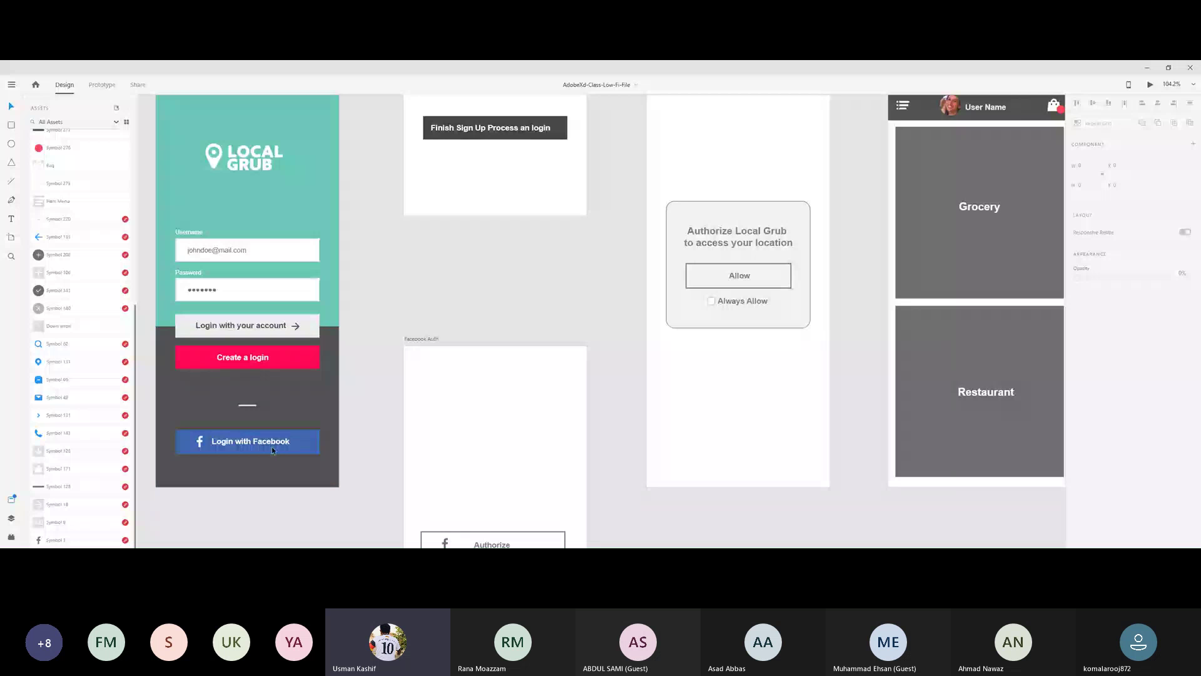
mouse_move(442, 268)
mouse_down()
mouse_move(353, 234)
mouse_move(443, 246)
mouse_up()
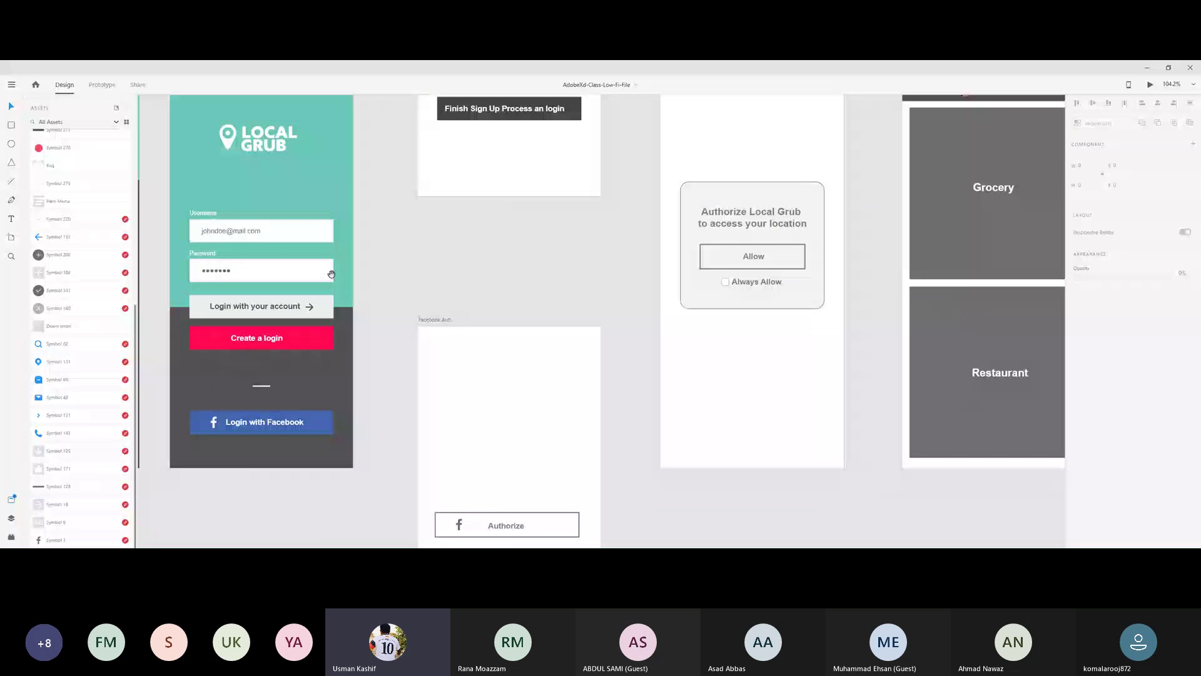
drag(332, 274, 315, 317)
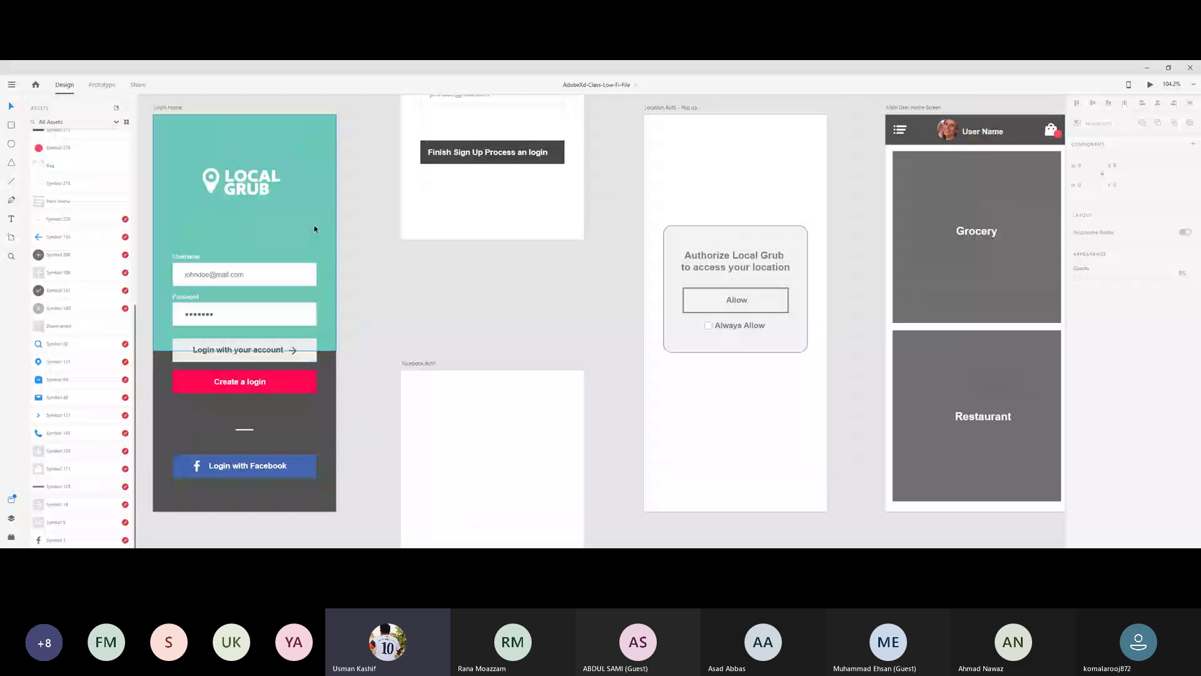
Try resizing the teal and dark background rectangles on the Login Home artboard.
click(314, 228)
drag(244, 349, 244, 238)
drag(243, 314, 244, 355)
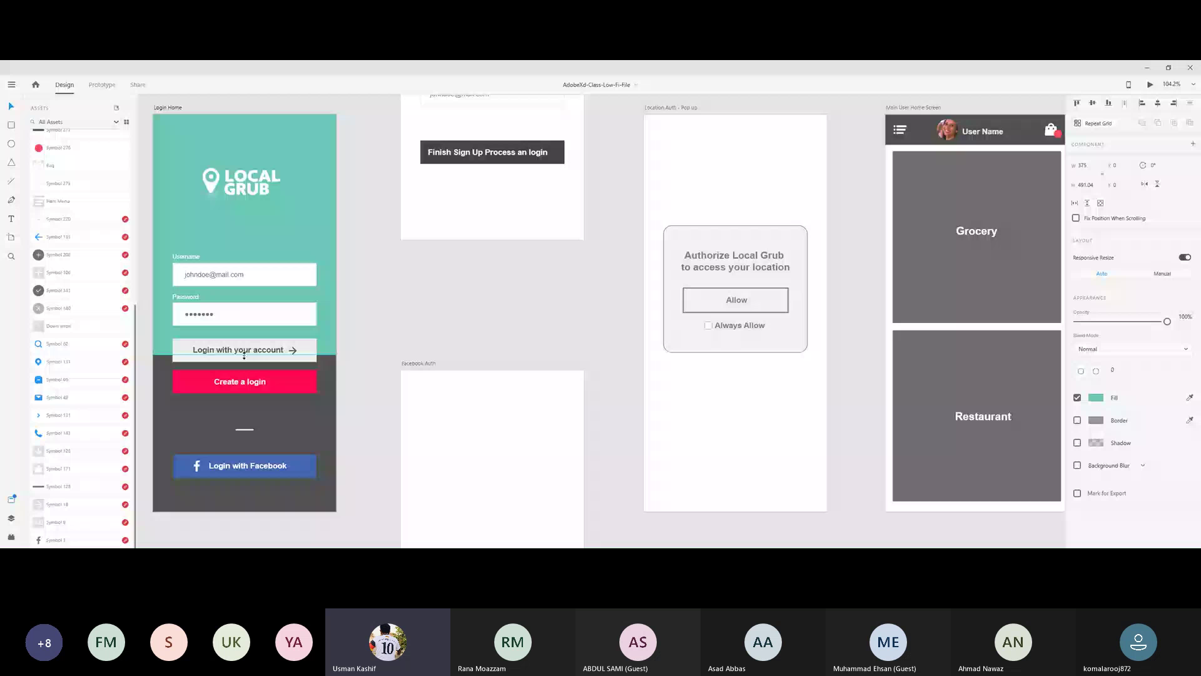
click(255, 369)
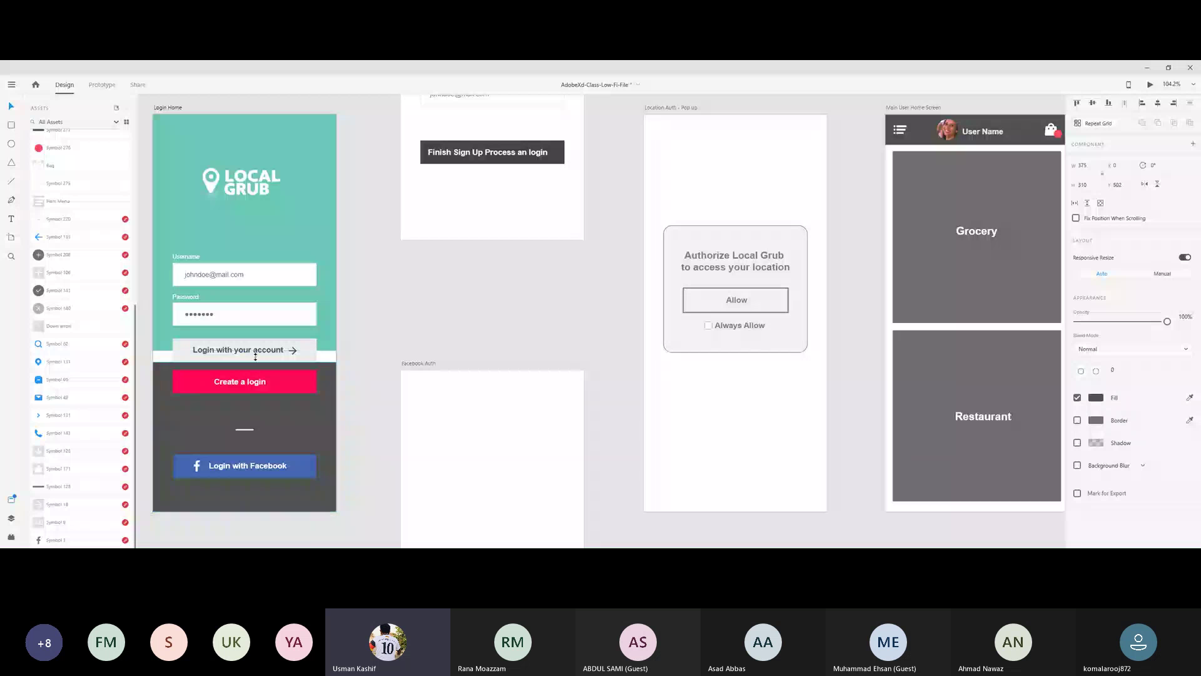
key(ctrl+[)
click(448, 279)
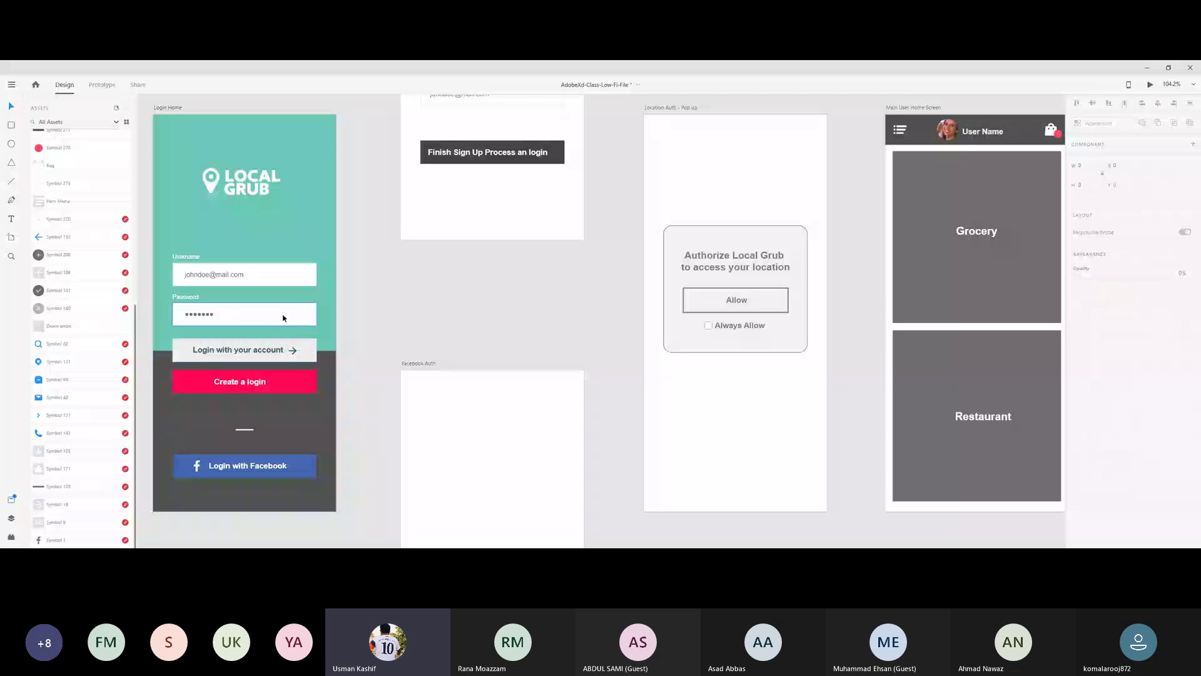
Inspect the Login Home elements: the username and password fields, the Create a login and Login with Facebook buttons, and the logo.
click(283, 318)
click(303, 276)
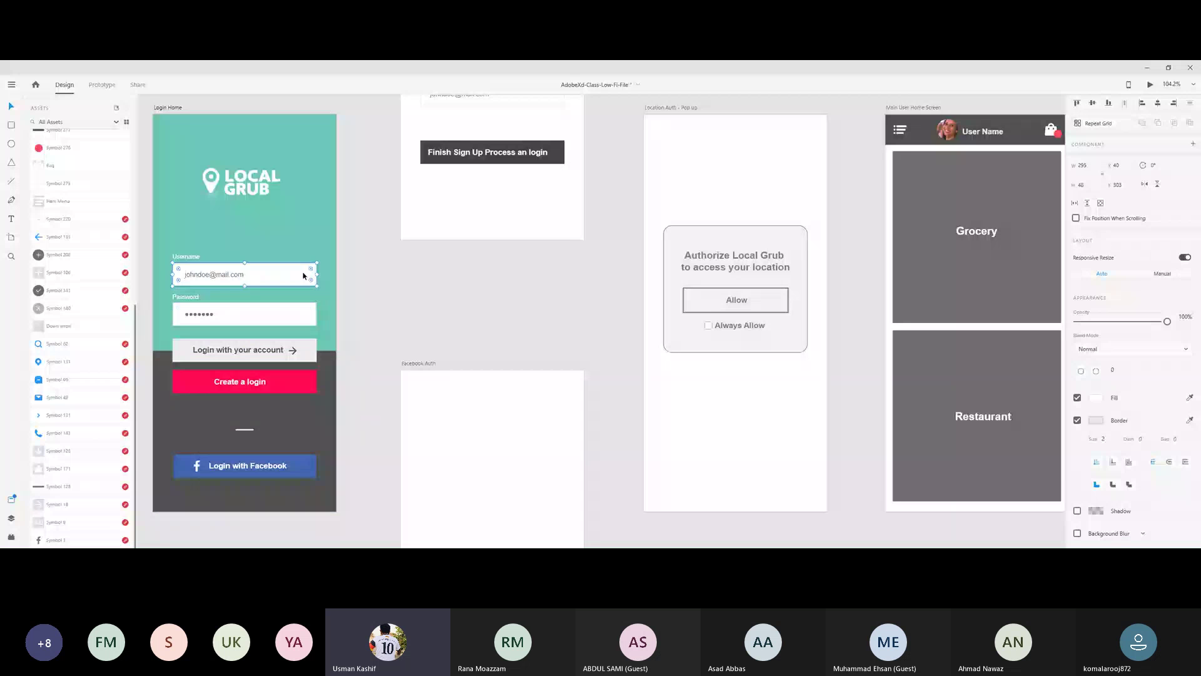
click(208, 316)
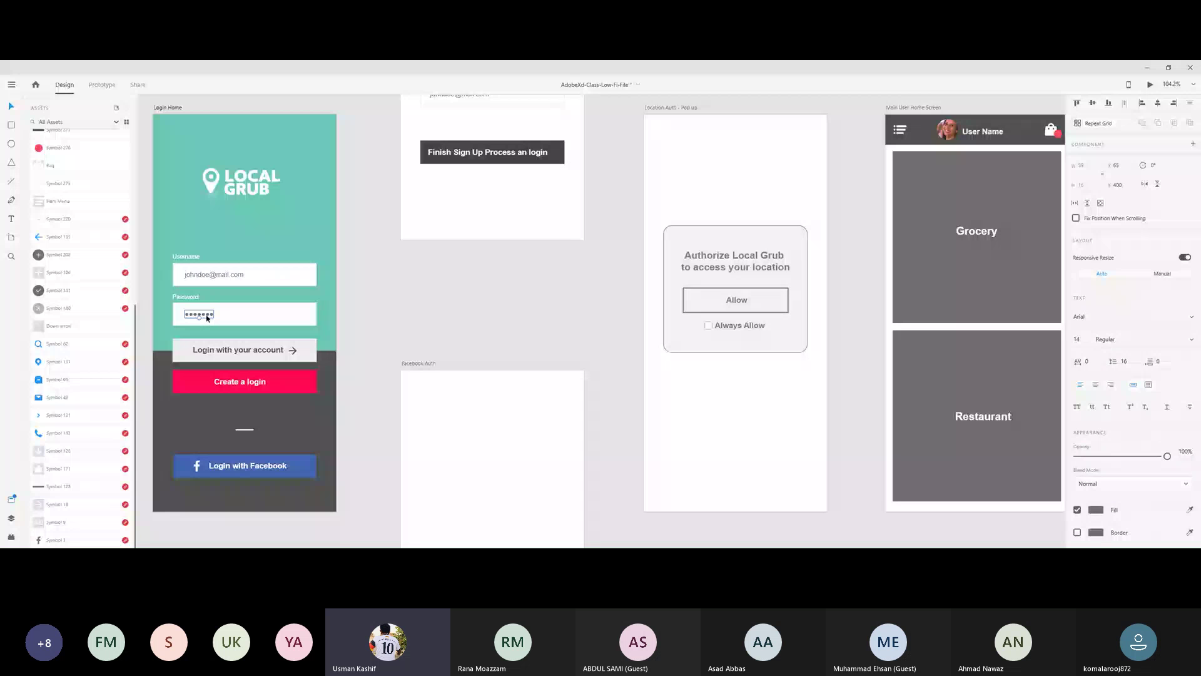
click(275, 382)
key(Tab)
click(204, 477)
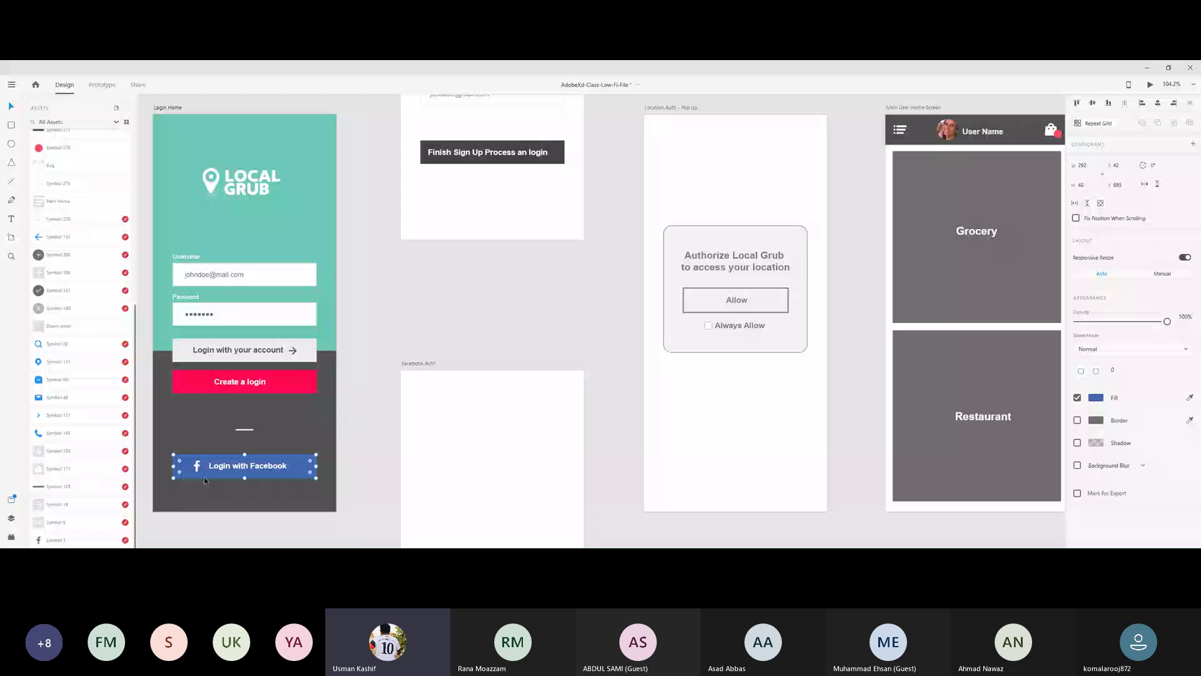
key(Tab)
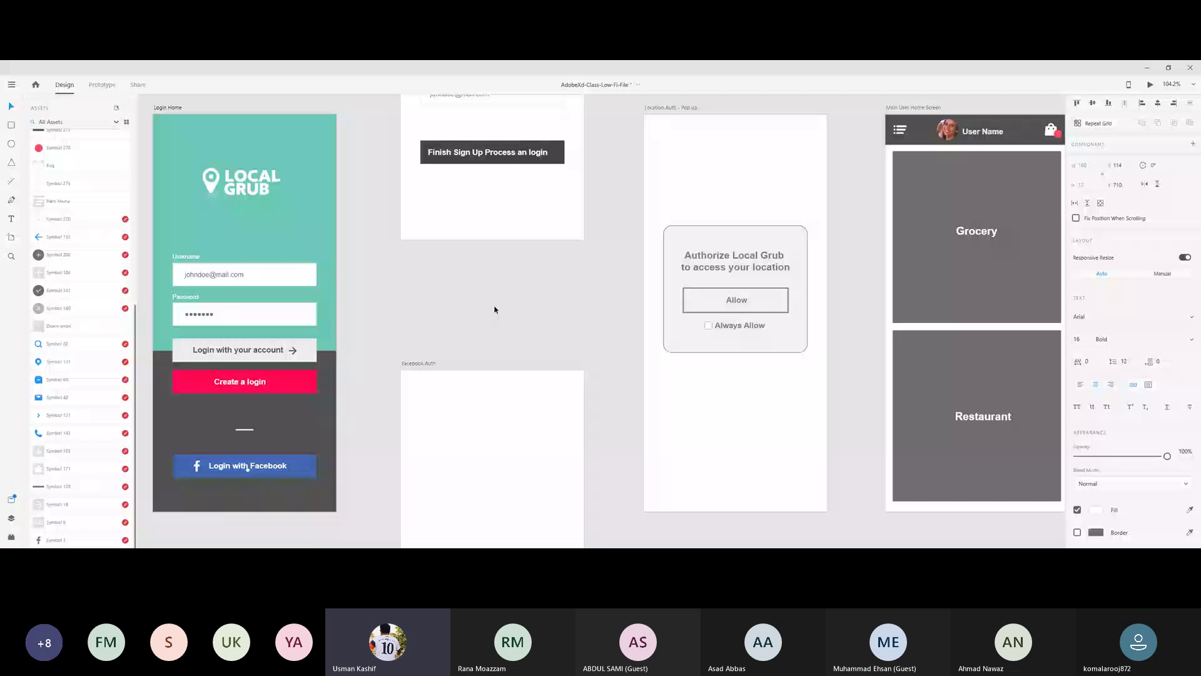
click(211, 192)
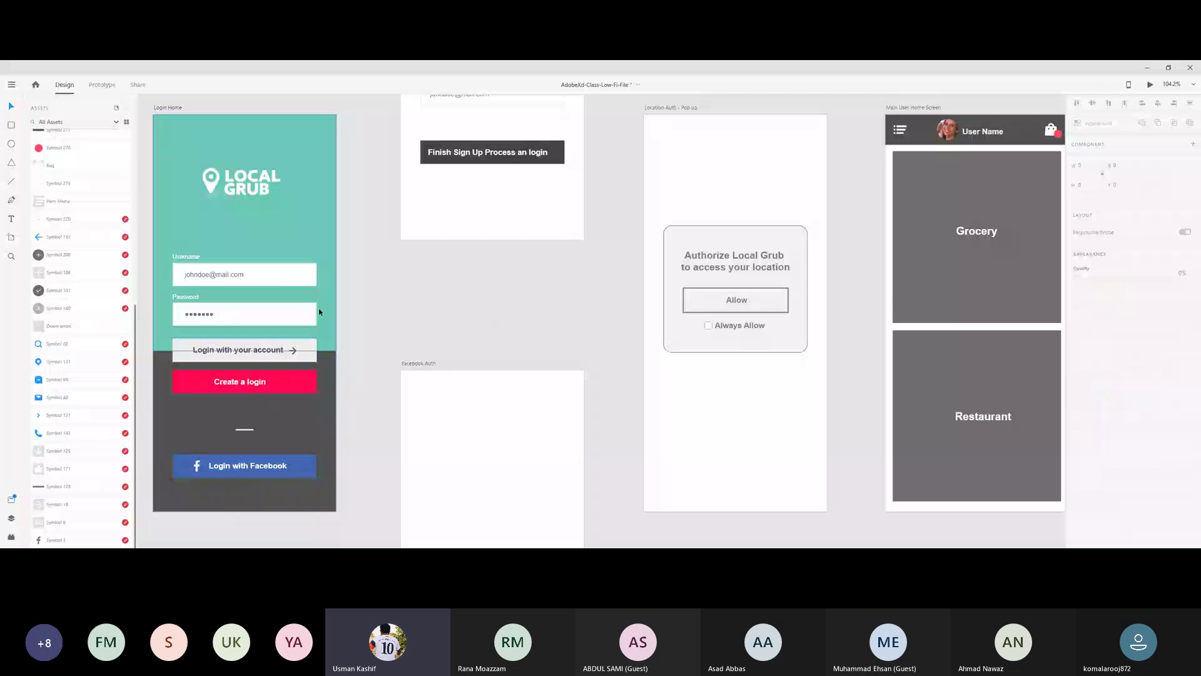
Examine the Facebook Auth artboard and how it relates to the Login Home screen.
drag(437, 289, 420, 267)
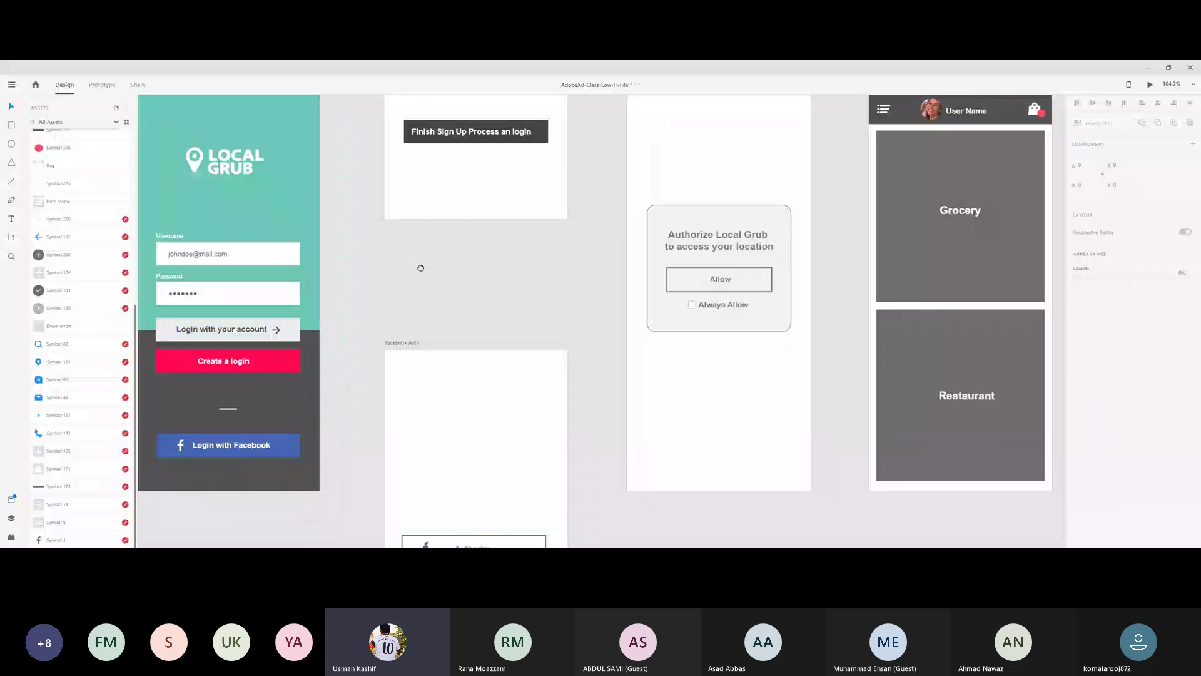
scroll(420, 268, down, 3)
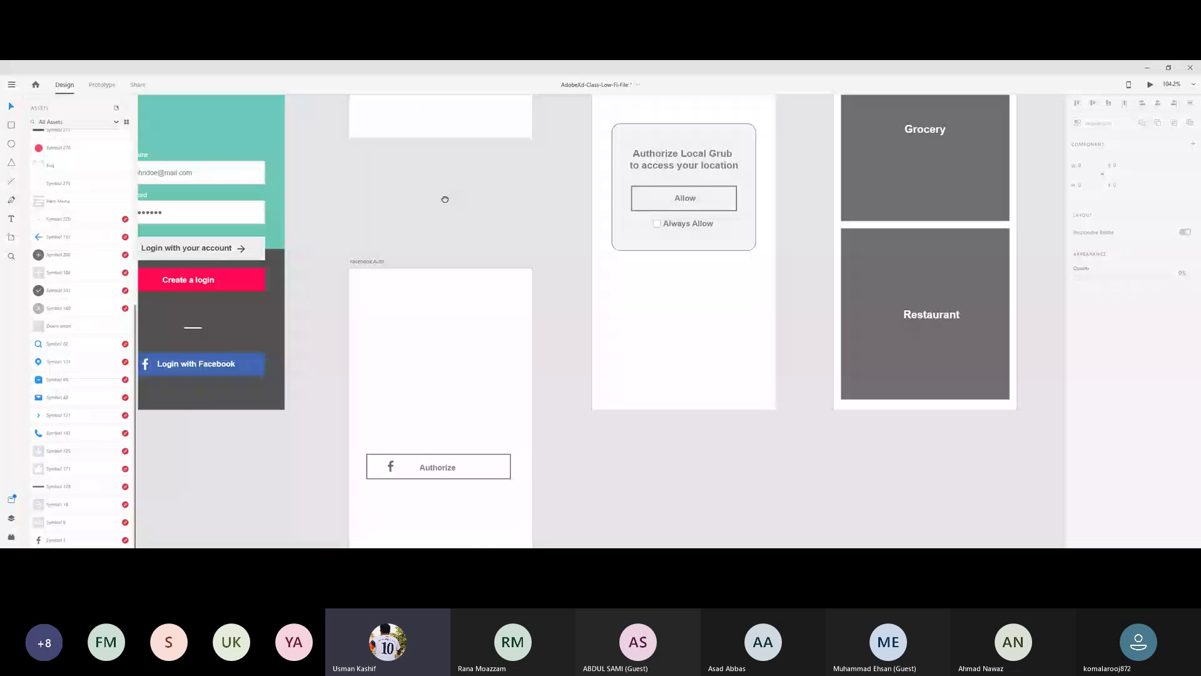
scroll(445, 199, left, 2)
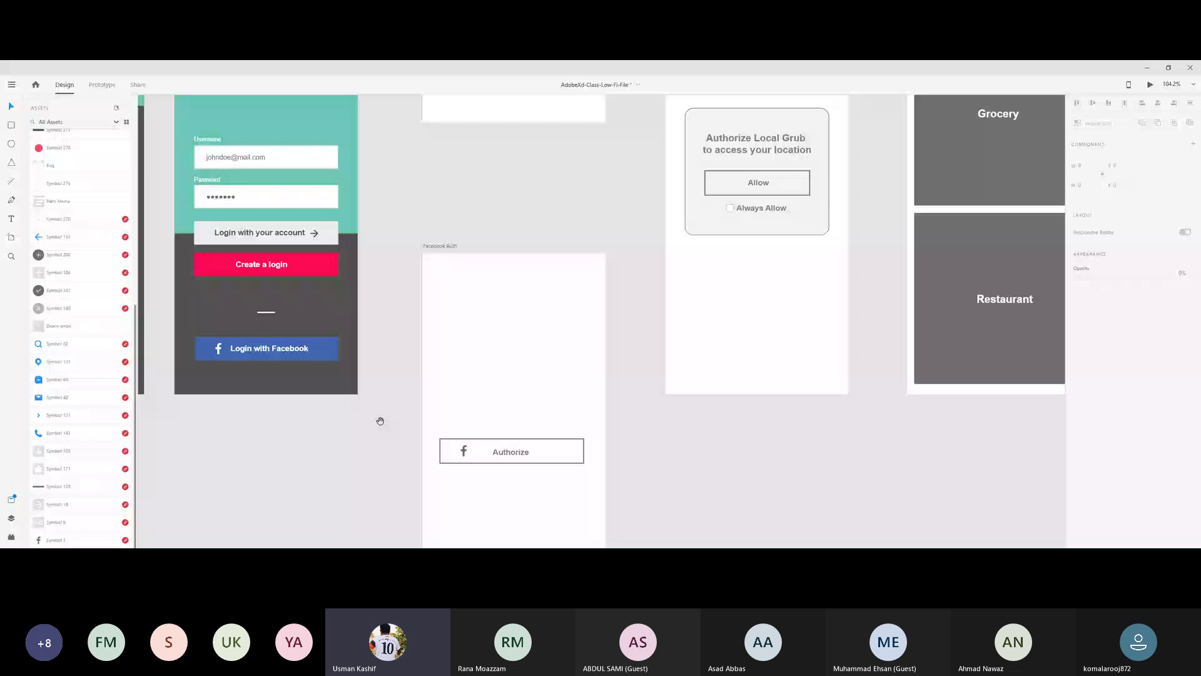
drag(380, 421, 290, 271)
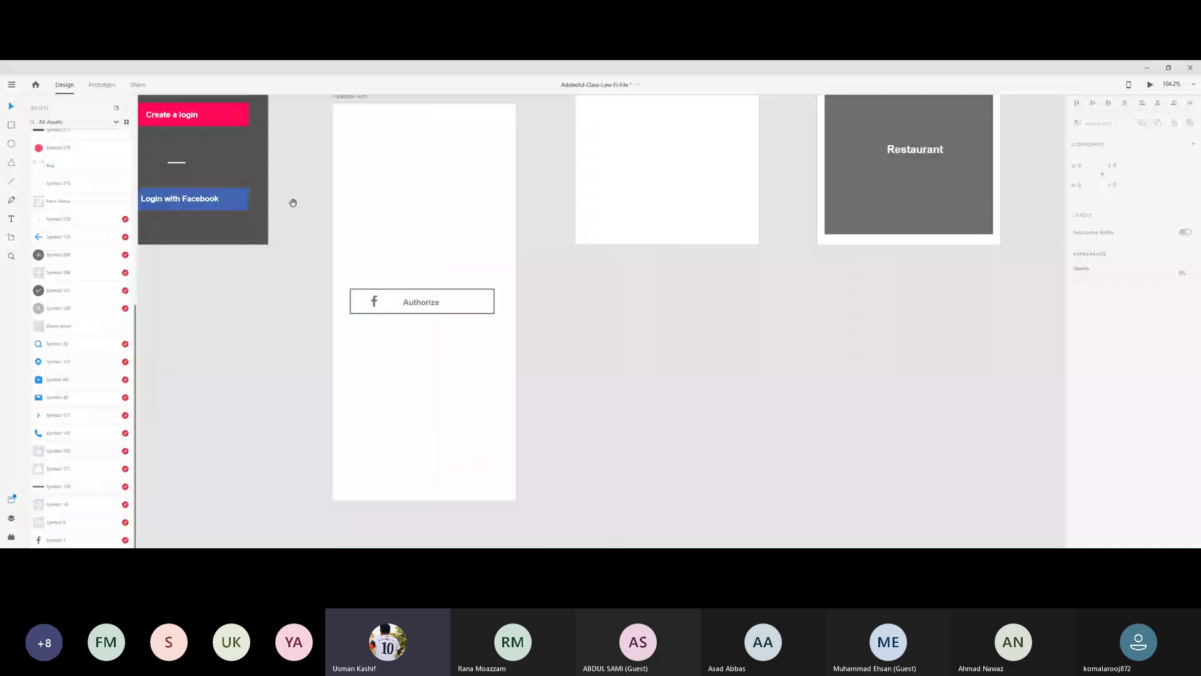
drag(298, 204, 329, 294)
drag(342, 169, 366, 243)
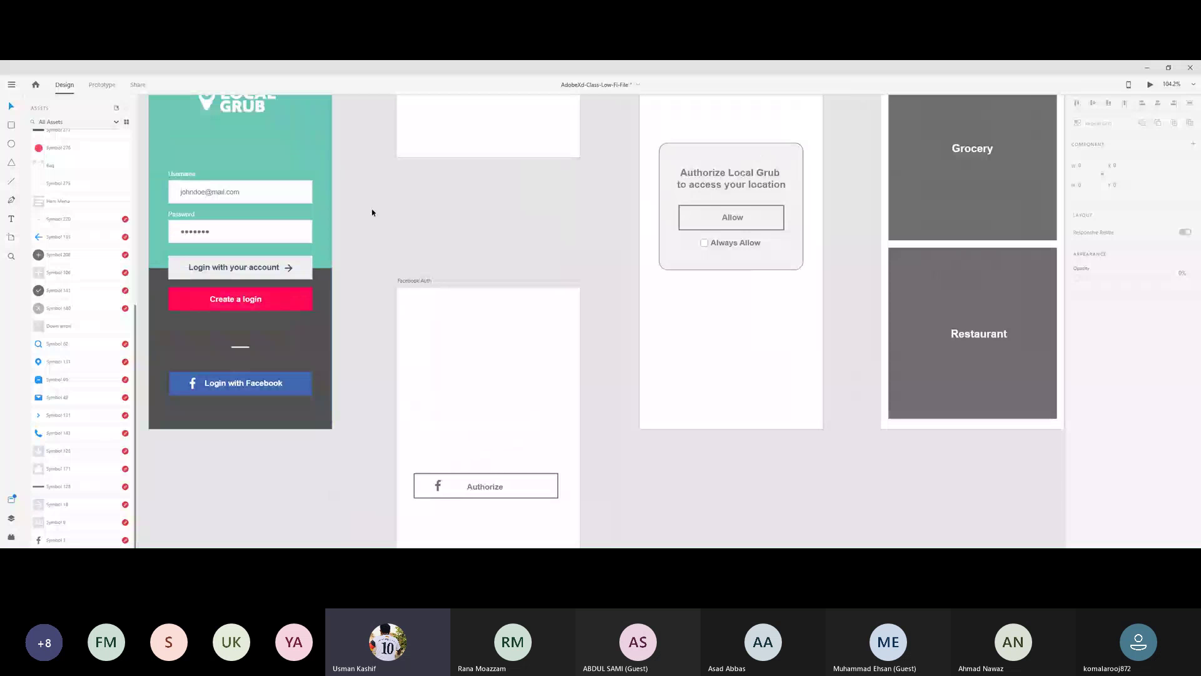
scroll(383, 263, up, 3)
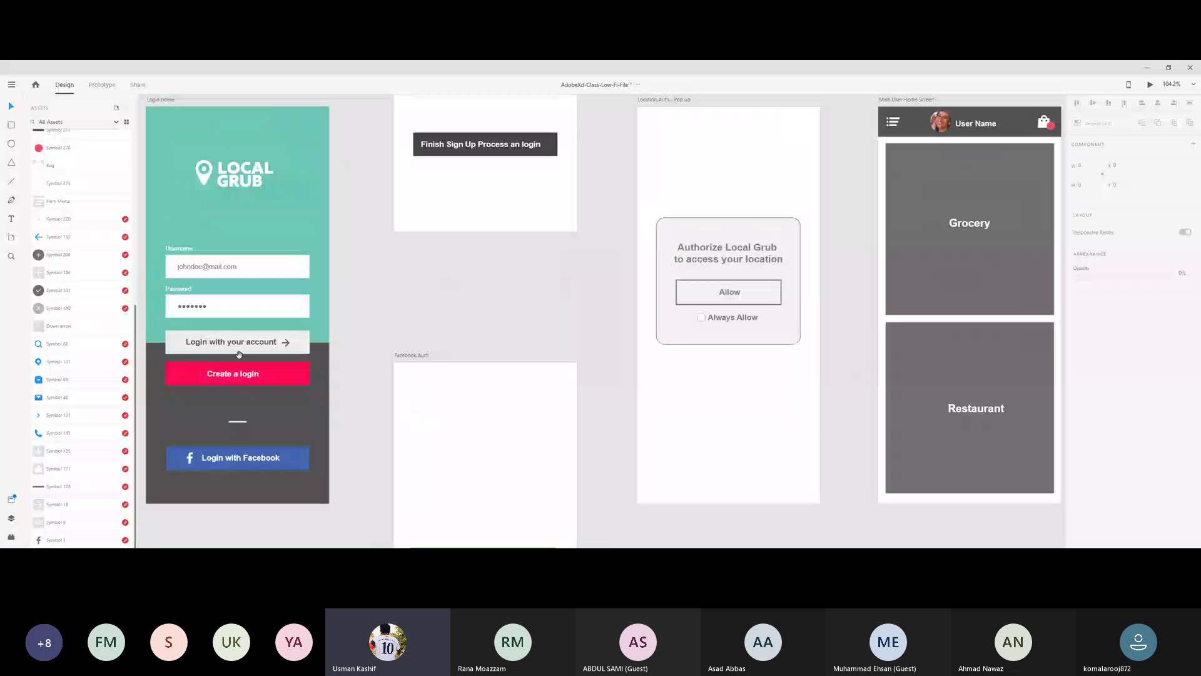
click(717, 261)
Inspect the confirm password, password and username fields on the new account sign-up artboard.
scroll(300, 297, up, 5)
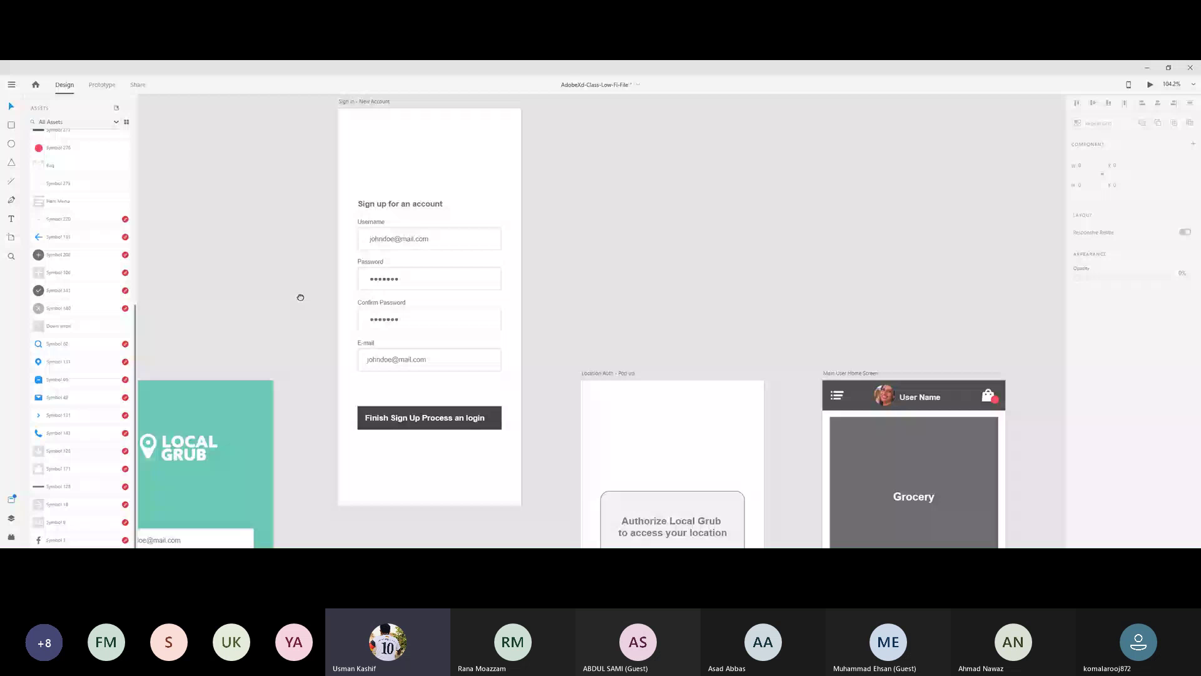
drag(300, 298, 287, 300)
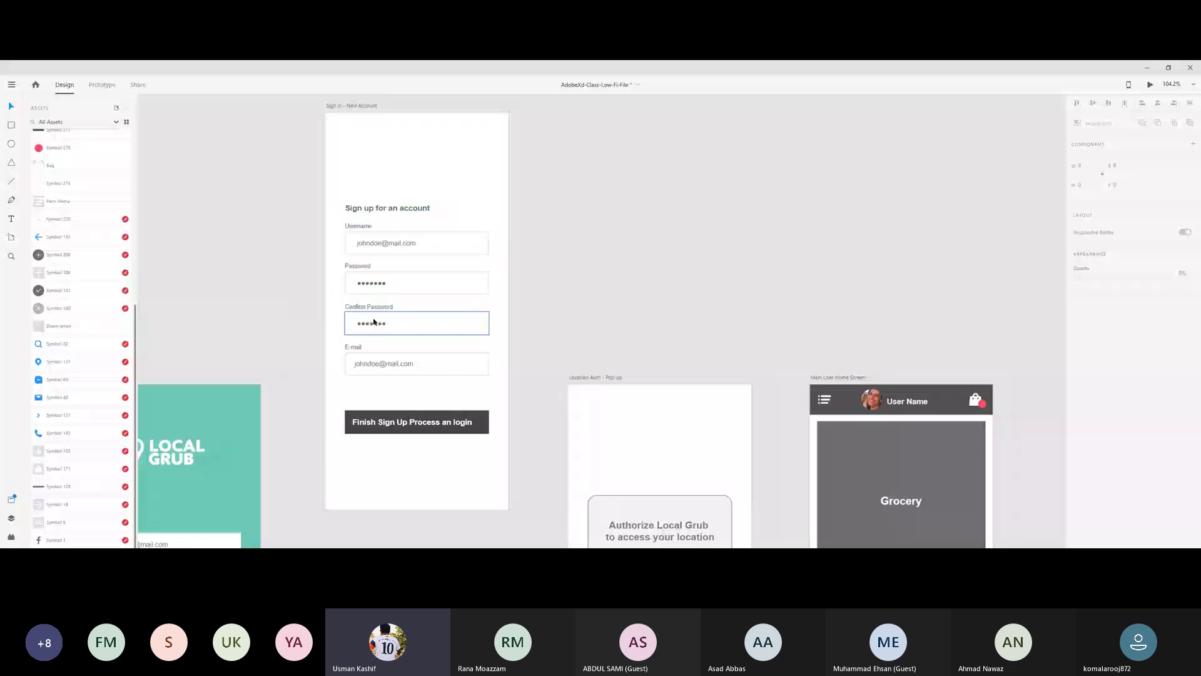
click(463, 325)
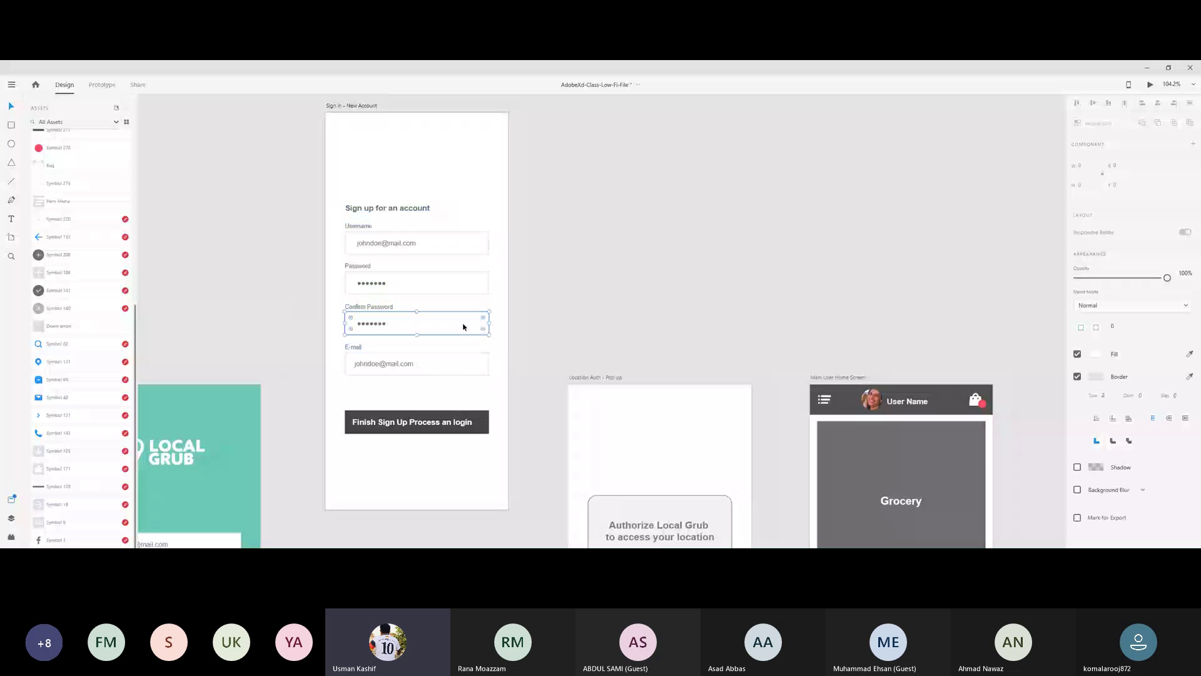
click(455, 288)
click(460, 246)
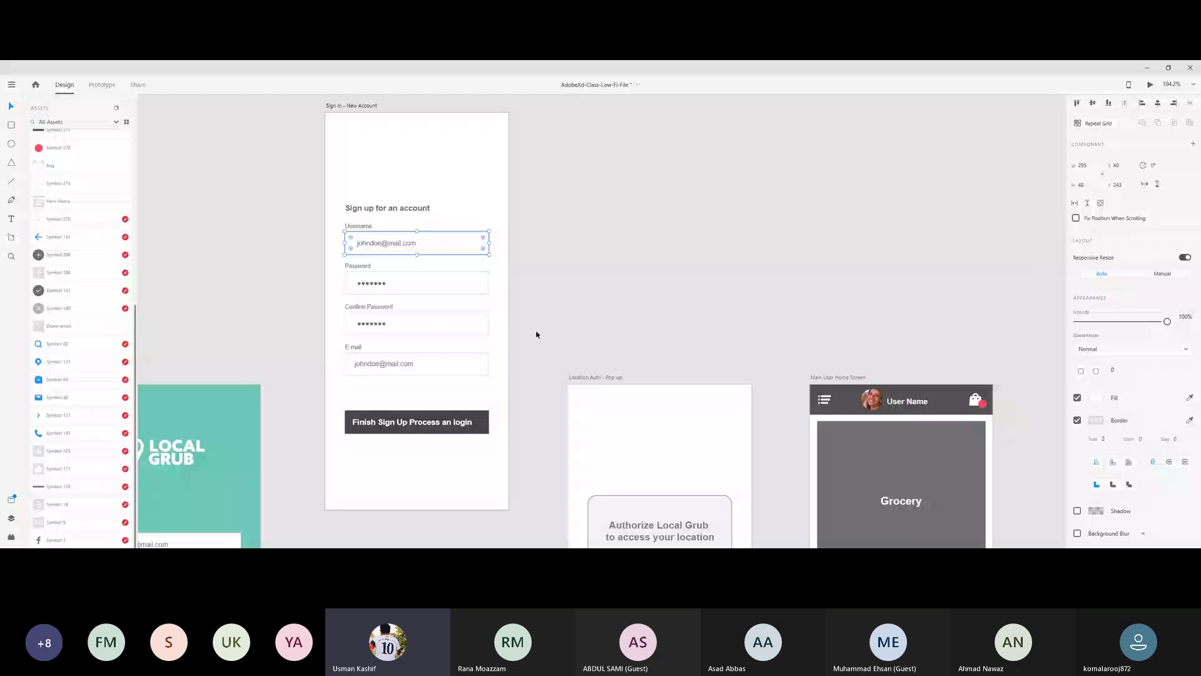
Examine the Location Auth pop-up and Main User Home Screen artboards.
scroll(536, 335, down, 4)
scroll(525, 429, down, 4)
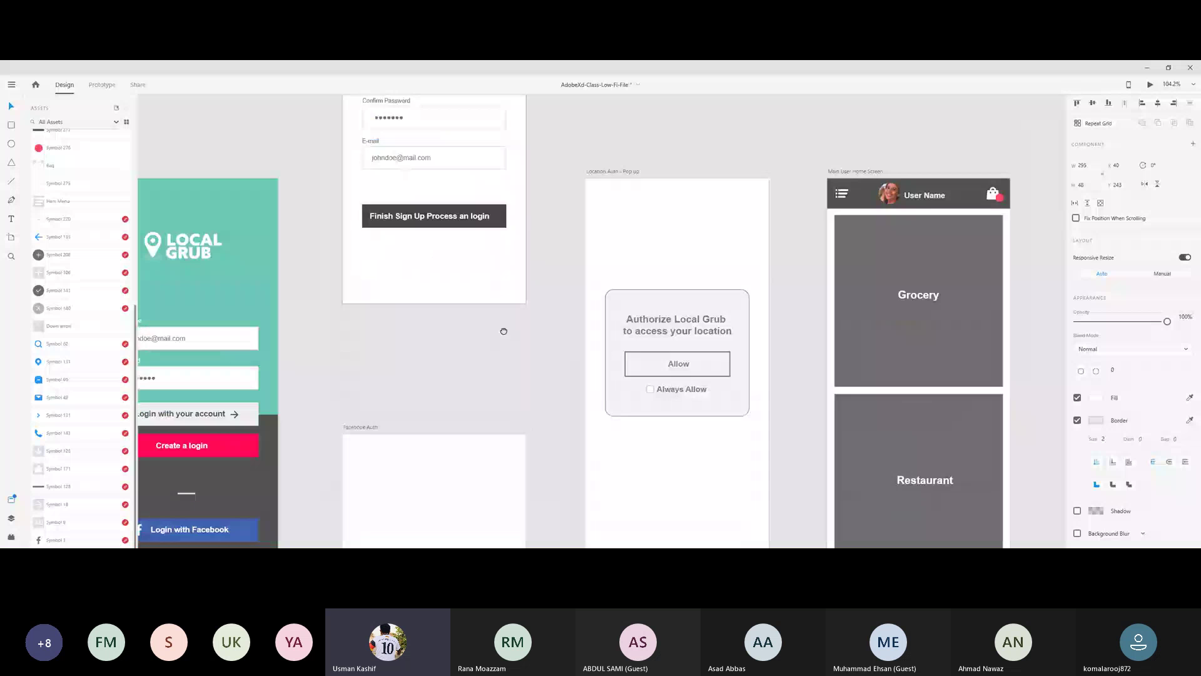
scroll(510, 334, down, 2)
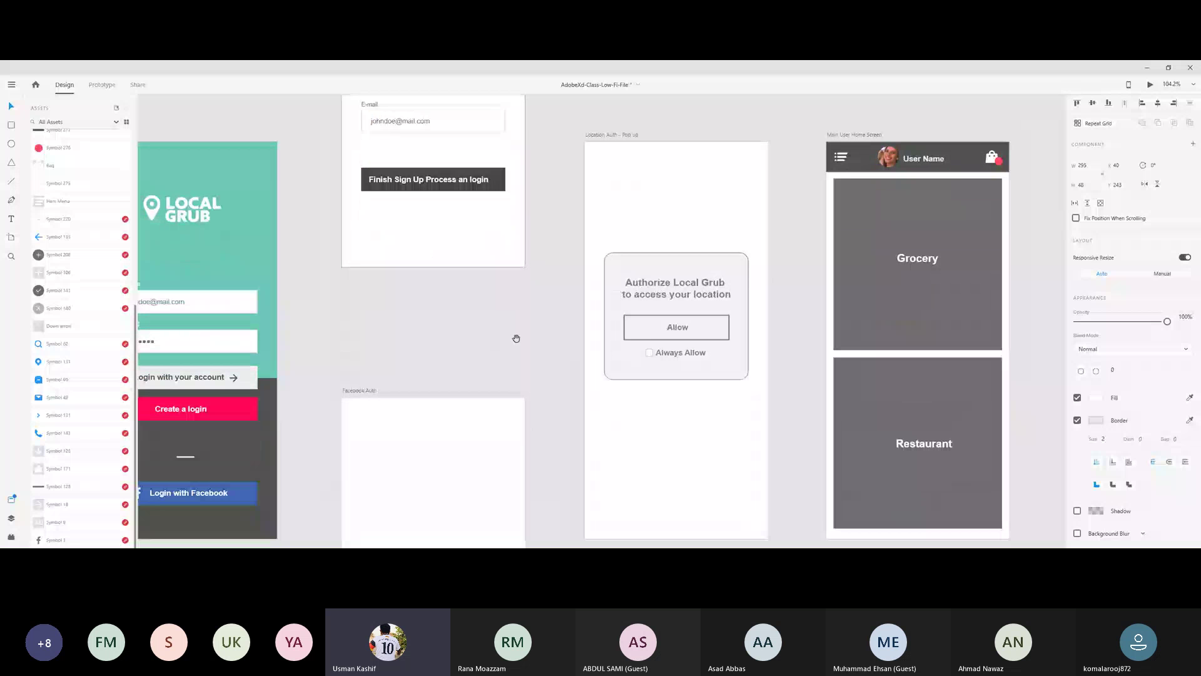
scroll(399, 310, down, 1)
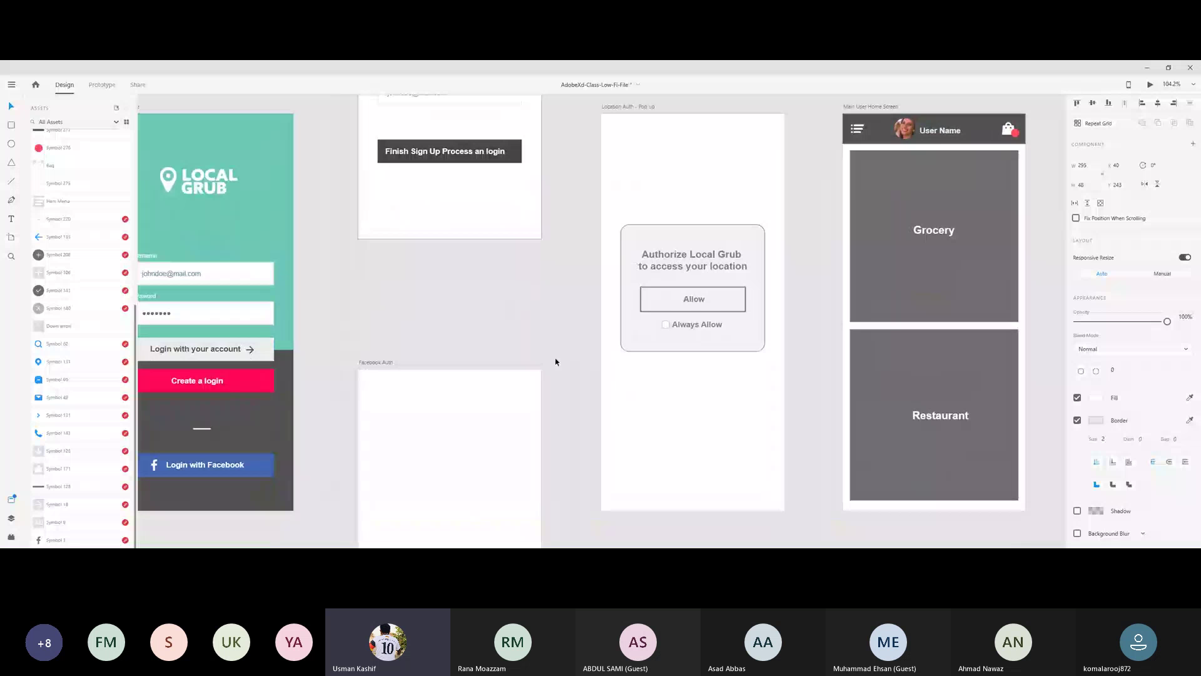
scroll(555, 362, down, 3)
scroll(548, 352, up, 3)
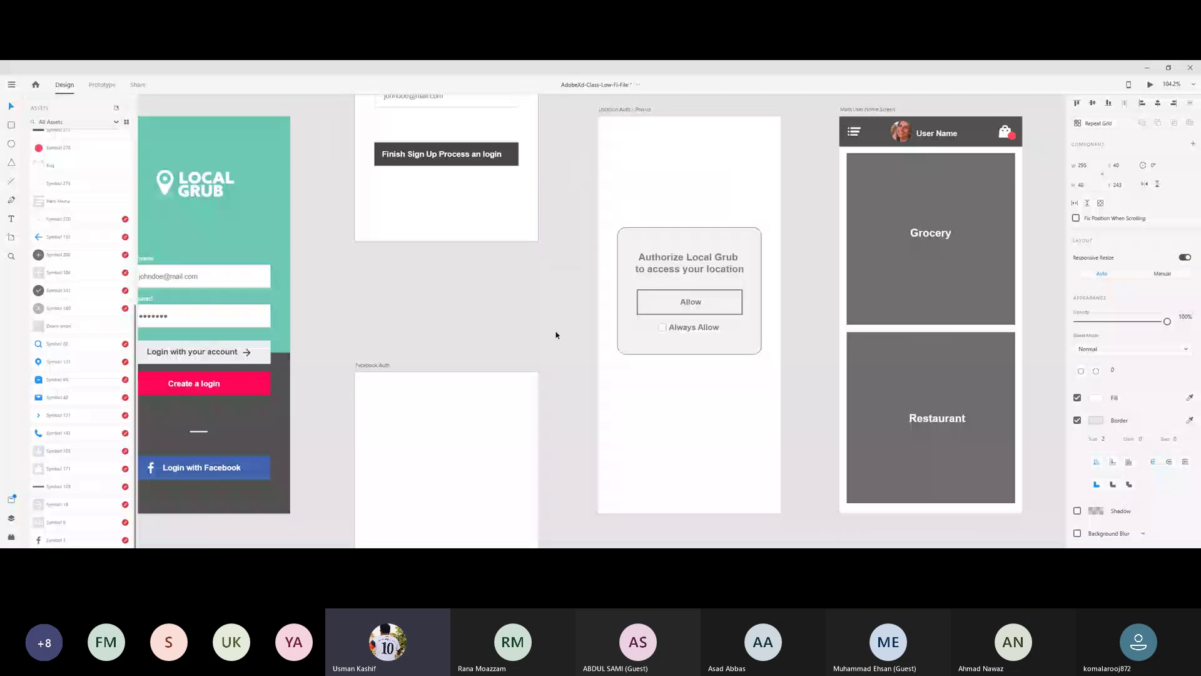
drag(556, 334, 488, 330)
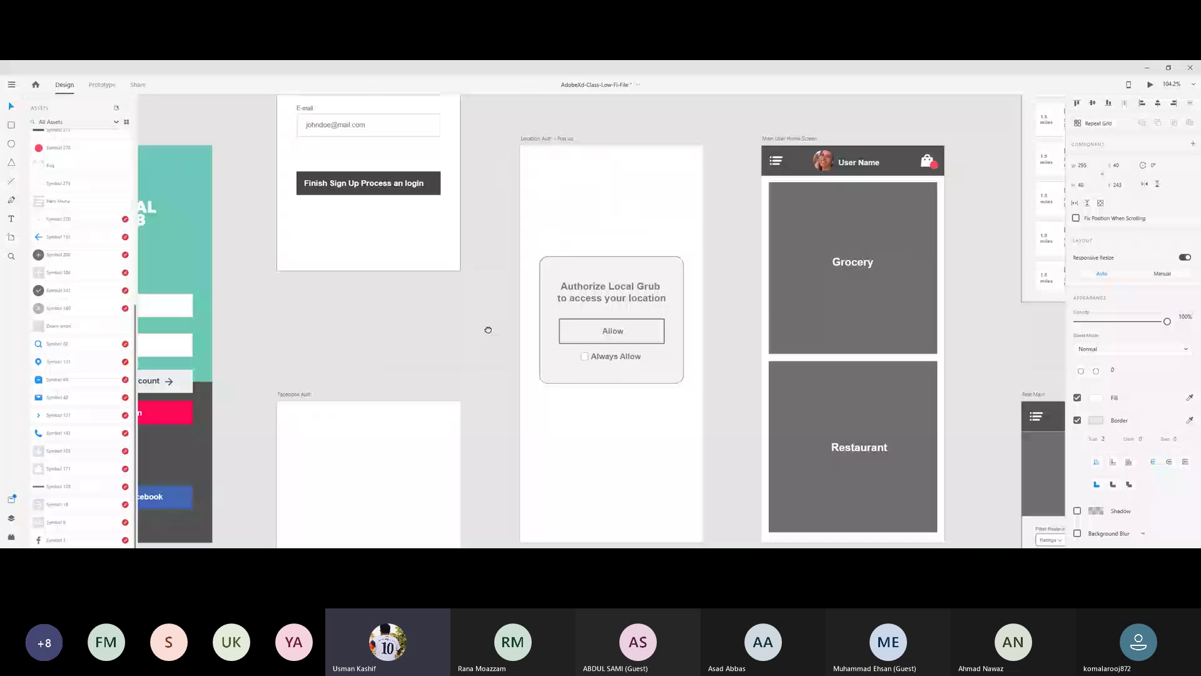
Try square corners on the location authorization card, ending with a corner radius of 18.
scroll(608, 437, down, 1)
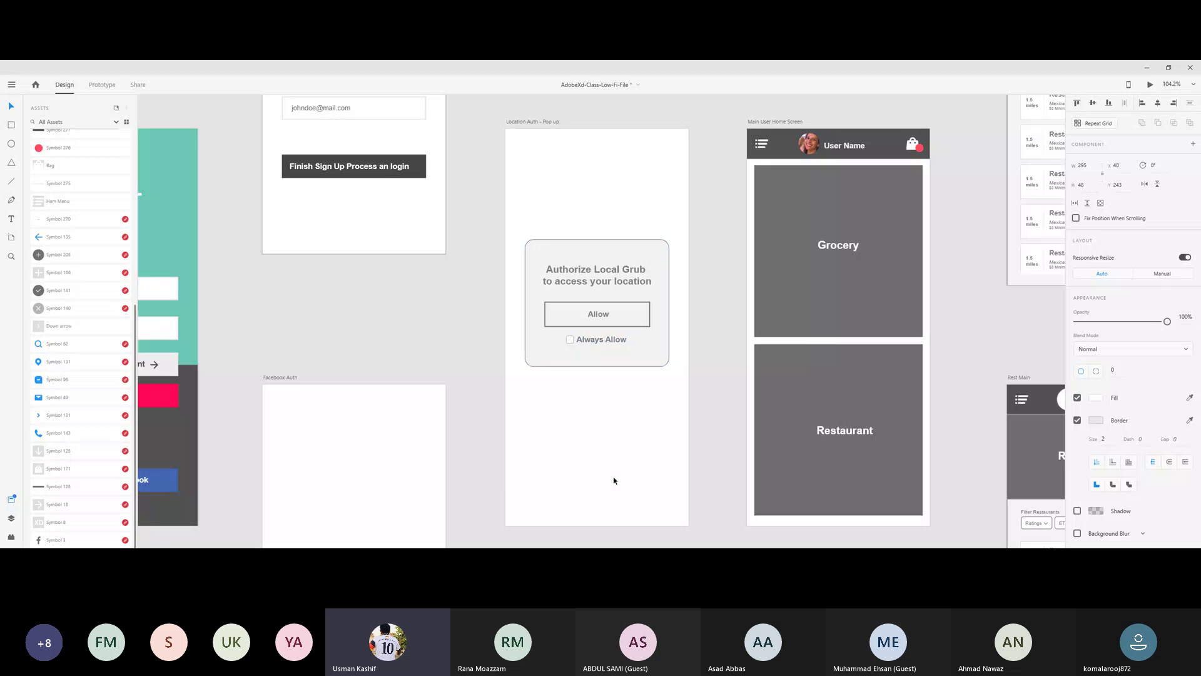
click(532, 361)
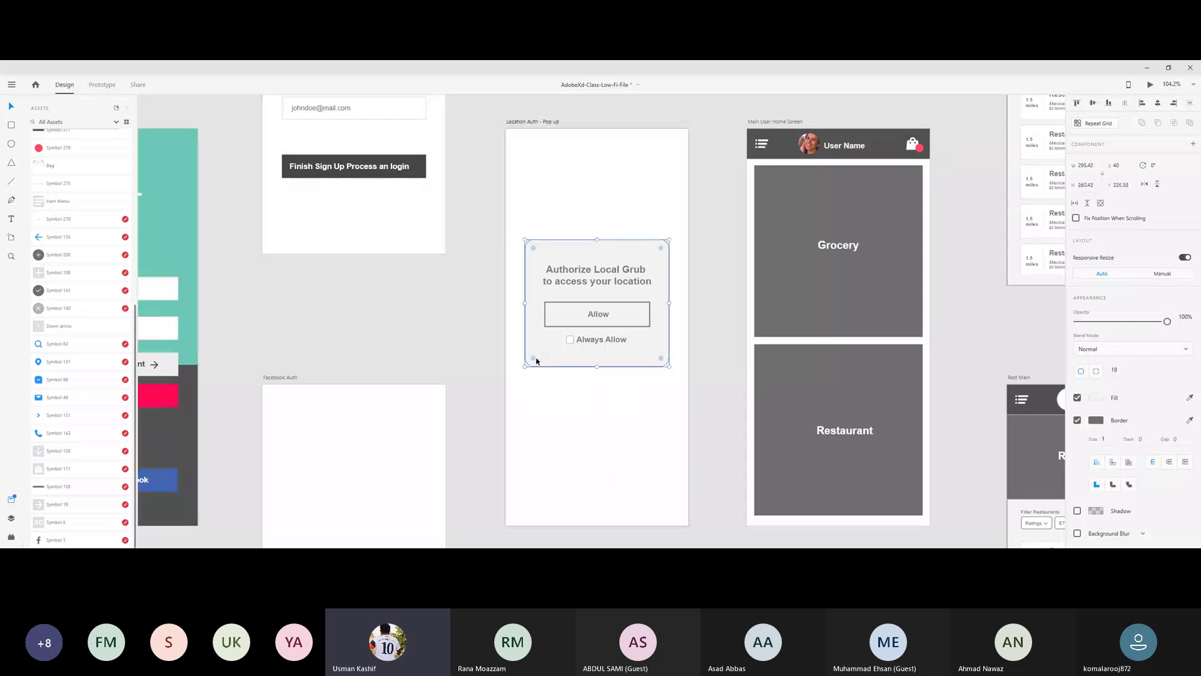
drag(534, 362, 448, 430)
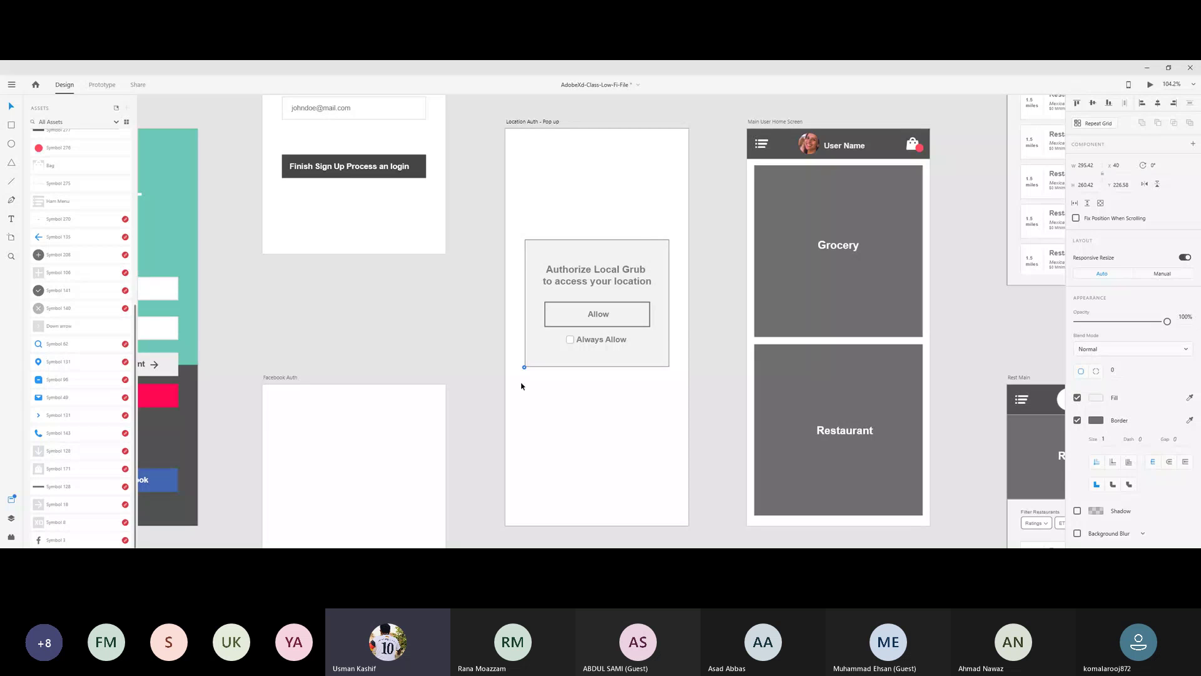
drag(521, 386, 533, 361)
Inspect the location authorization card's fill colour, Allow button, and Always Allow checkbox with its label.
scroll(1098, 437, down, 1)
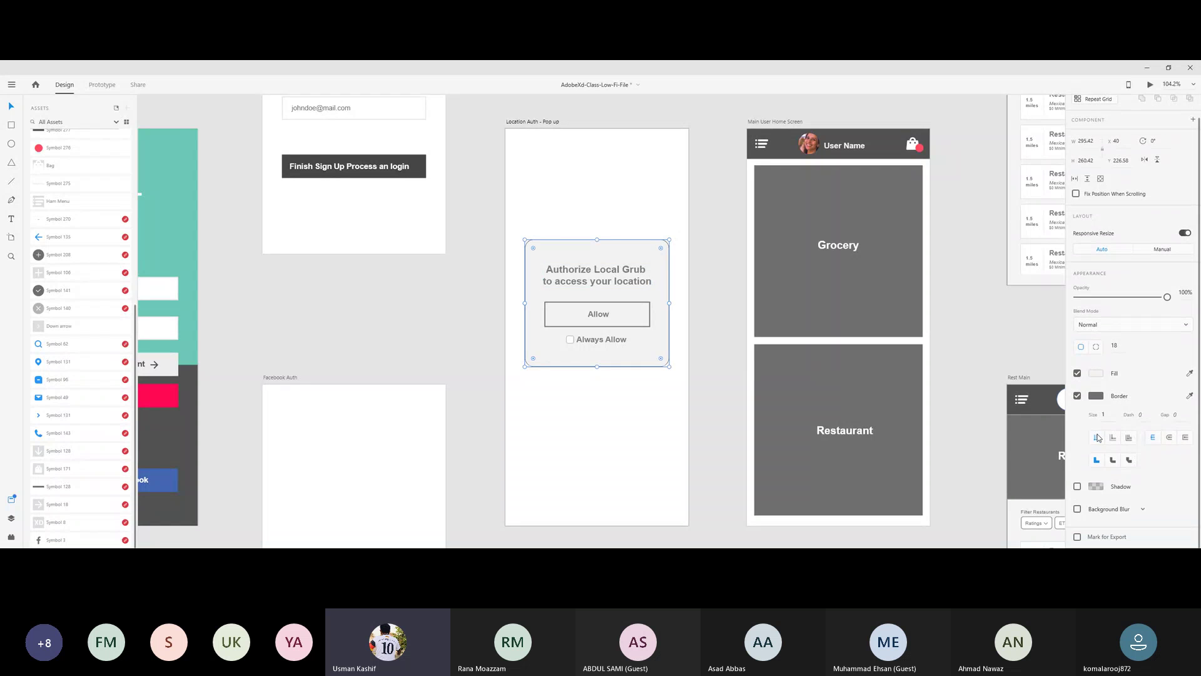
click(1096, 372)
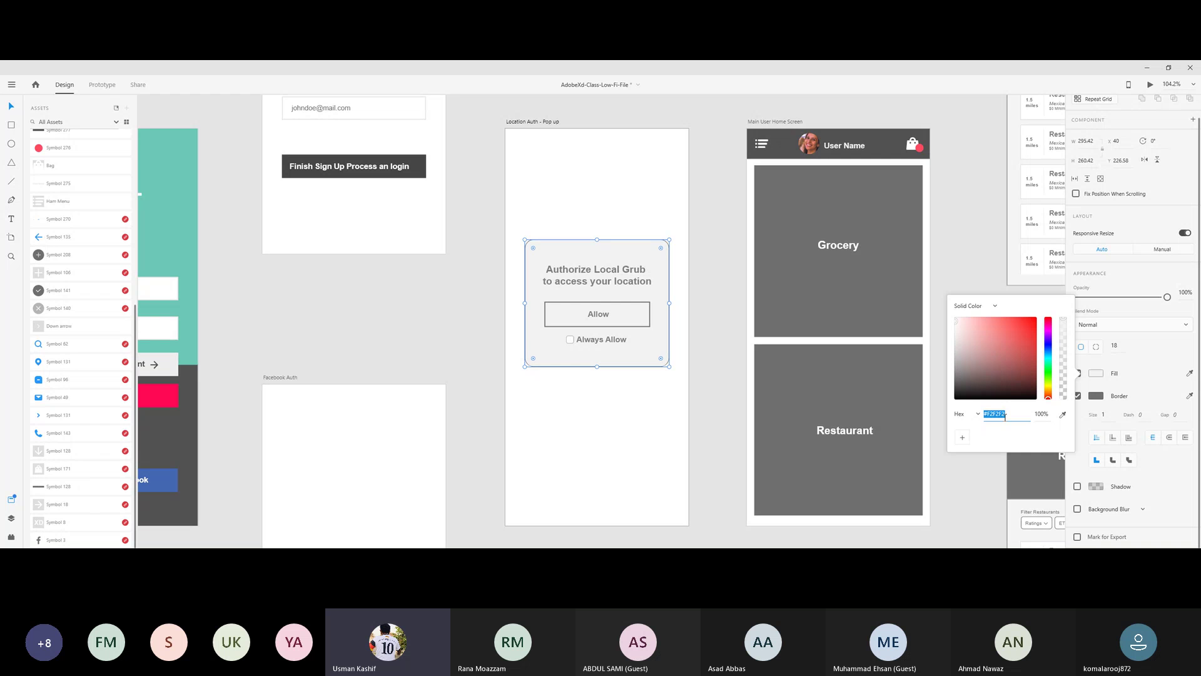
click(960, 203)
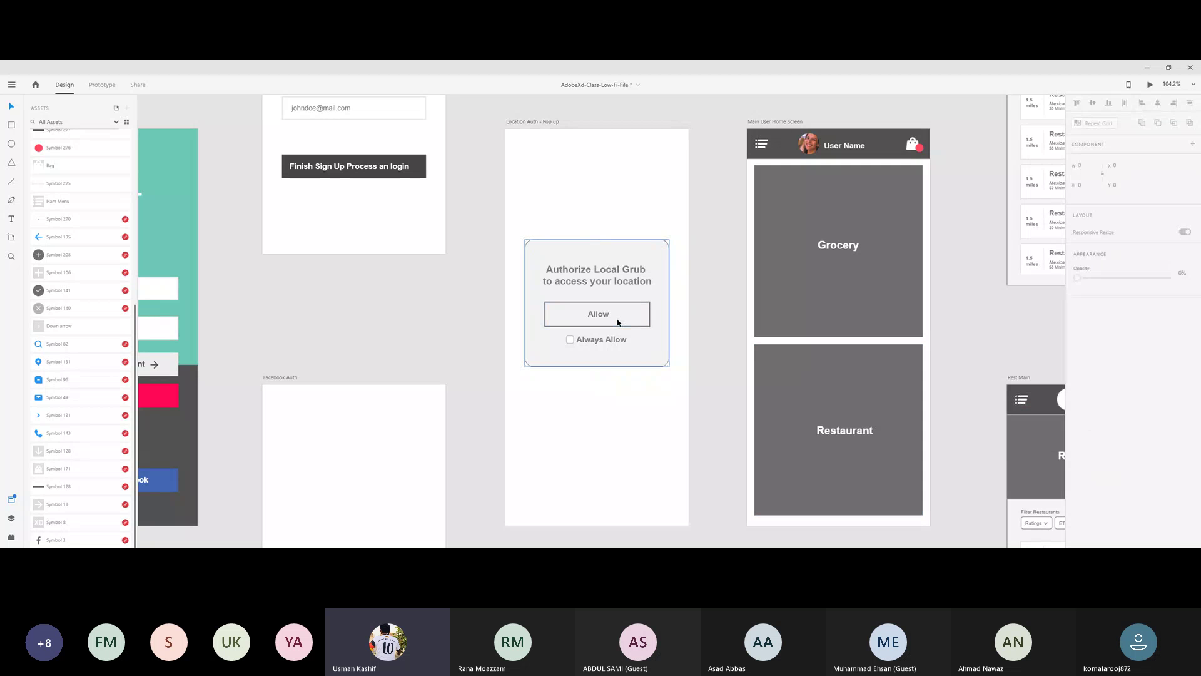
double_click(618, 323)
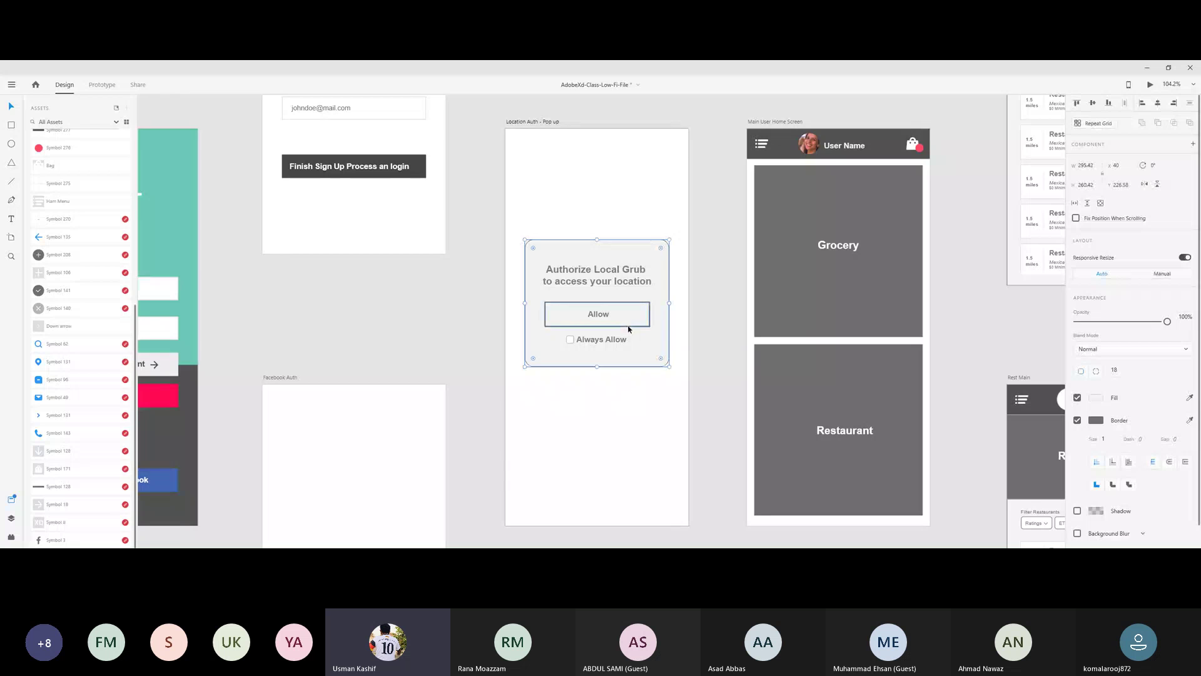
click(570, 339)
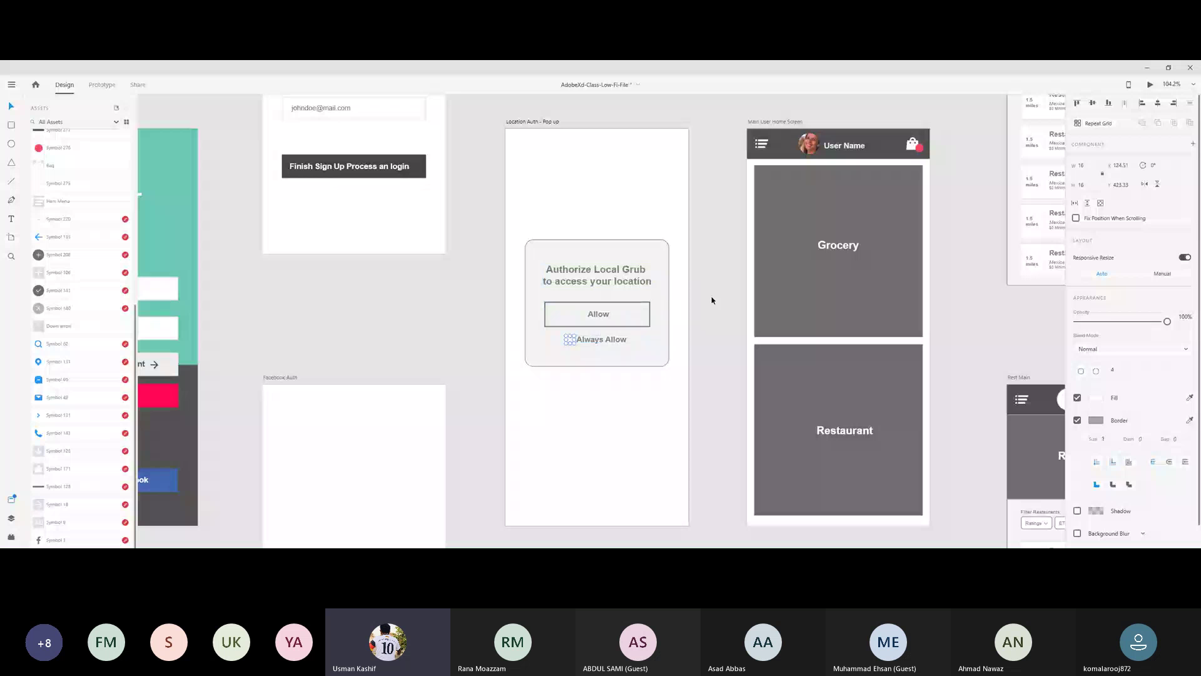
click(592, 340)
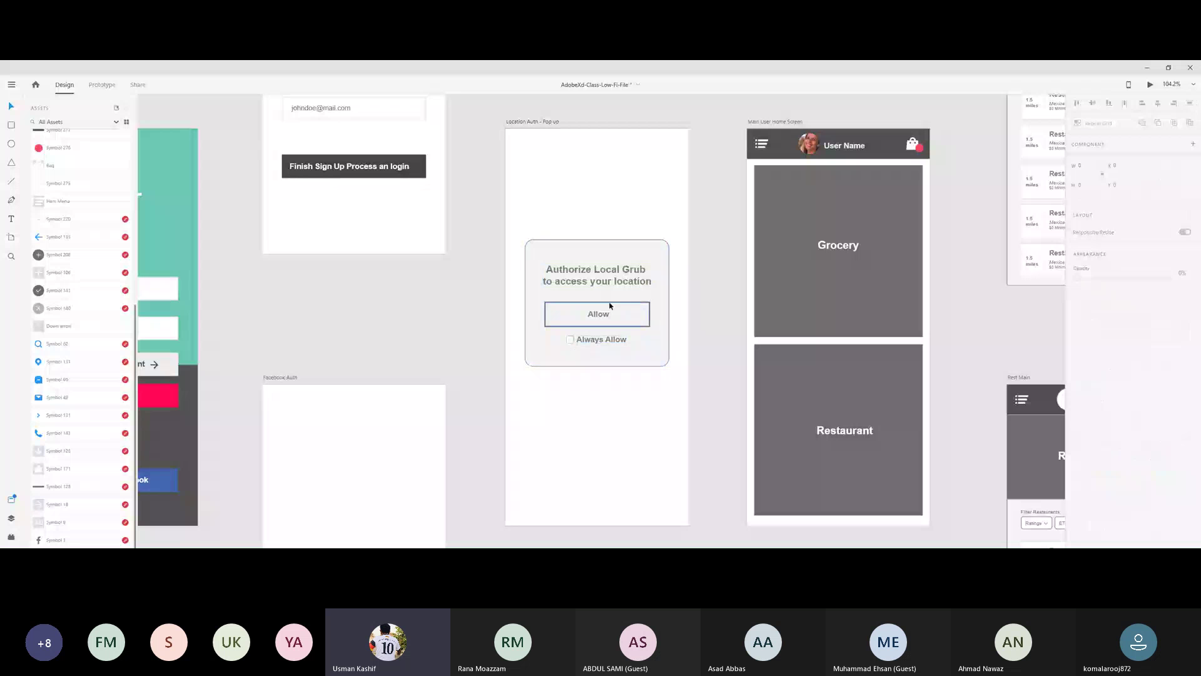
Inspect the header bar and the Grocery tile on the Main User Home Screen artboard.
drag(720, 281, 511, 285)
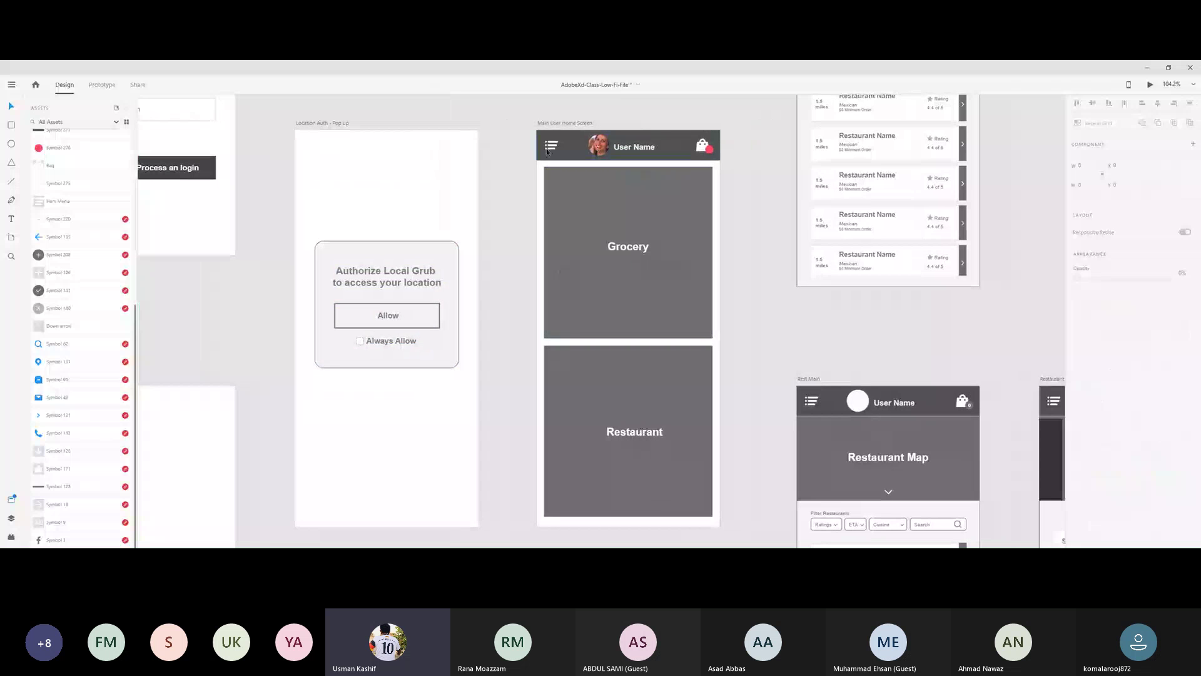
click(705, 148)
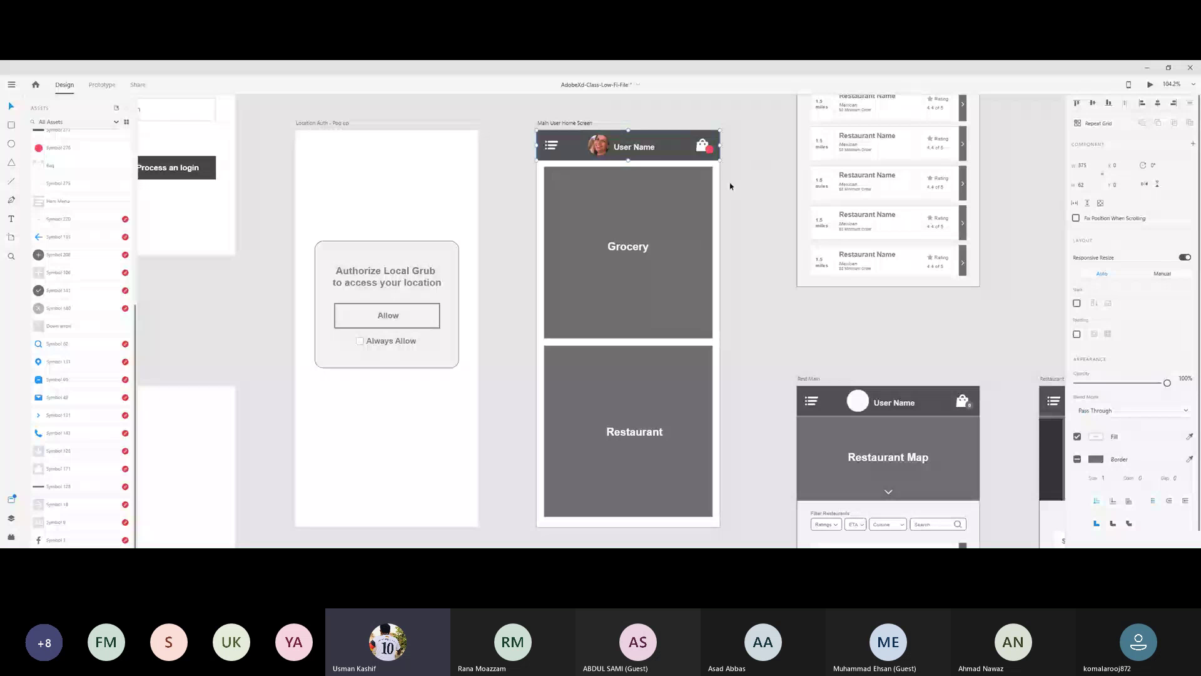
click(741, 219)
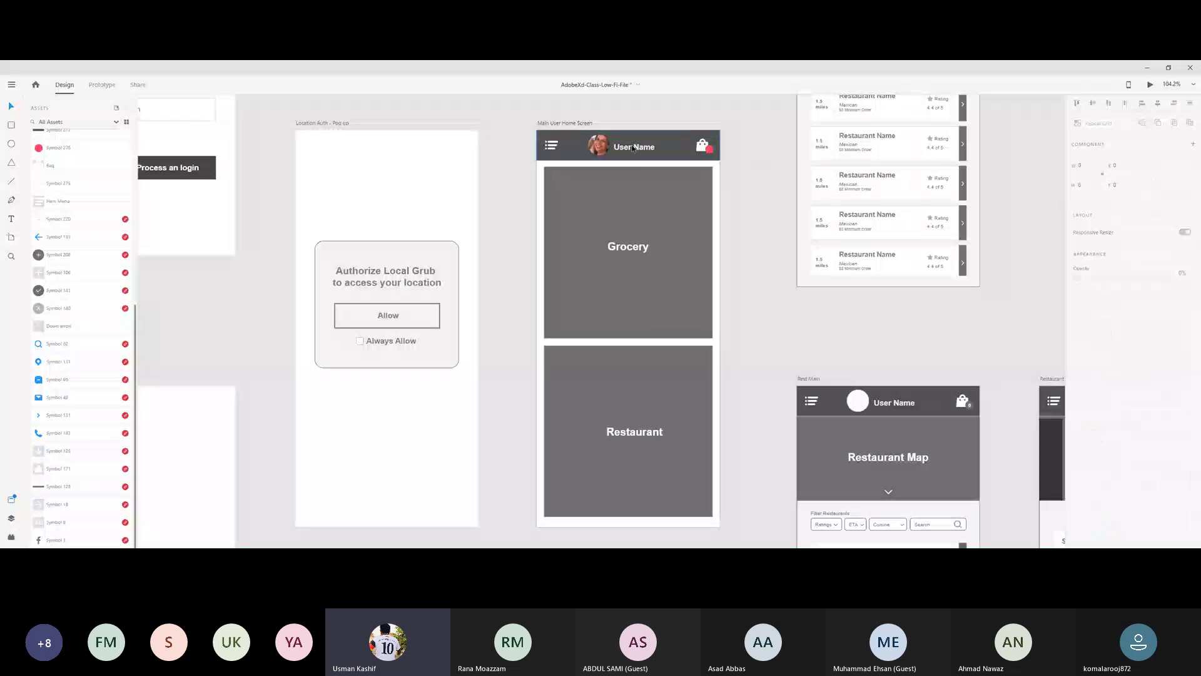
click(633, 148)
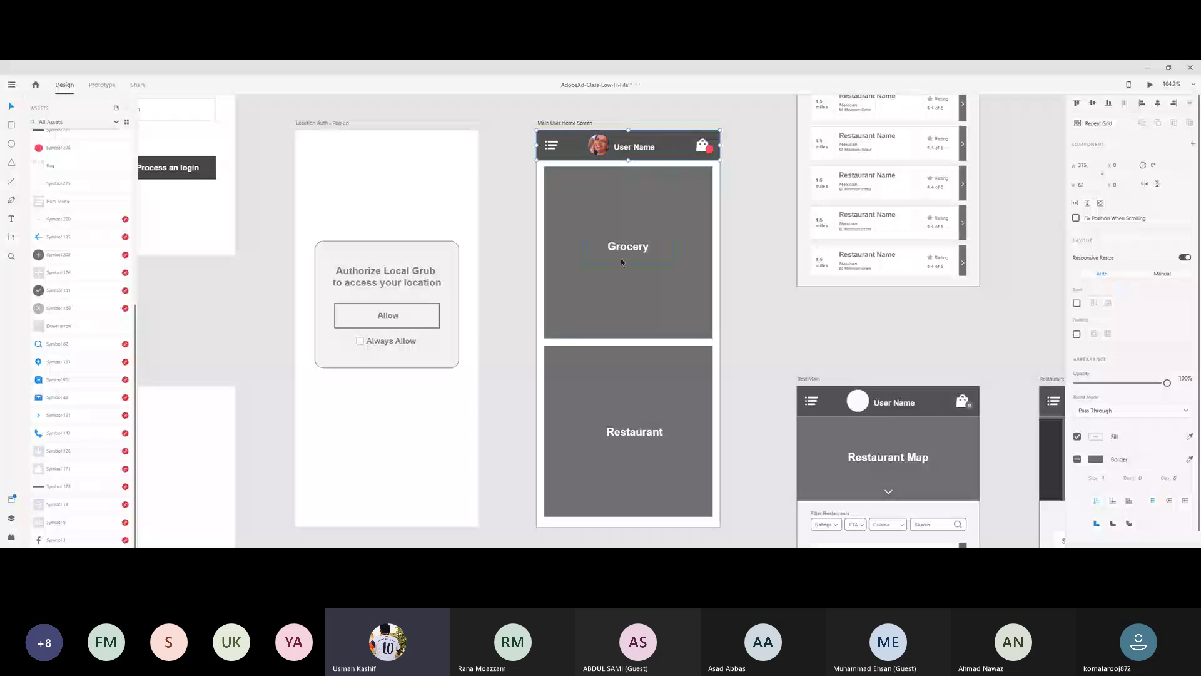
click(635, 290)
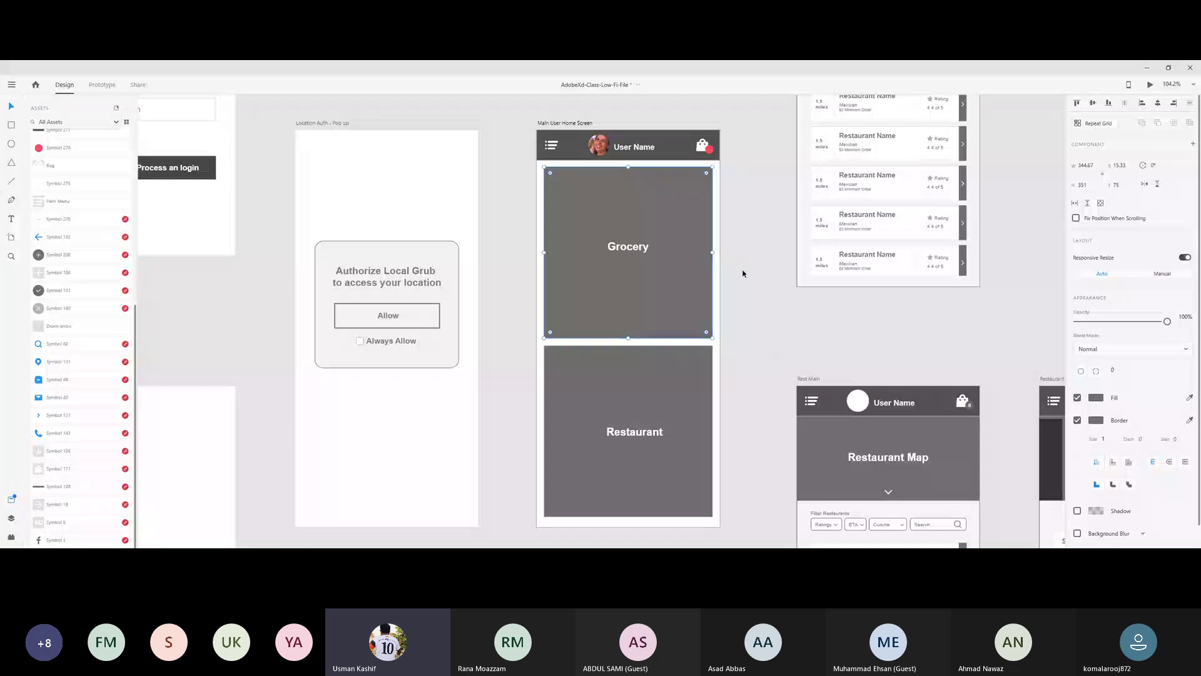
Examine the Rest Main artboard and the restaurant landing page artboards, including the expanded Sides menu and Add to Bag options.
drag(737, 250, 576, 218)
drag(766, 487, 787, 292)
scroll(787, 292, down, 2)
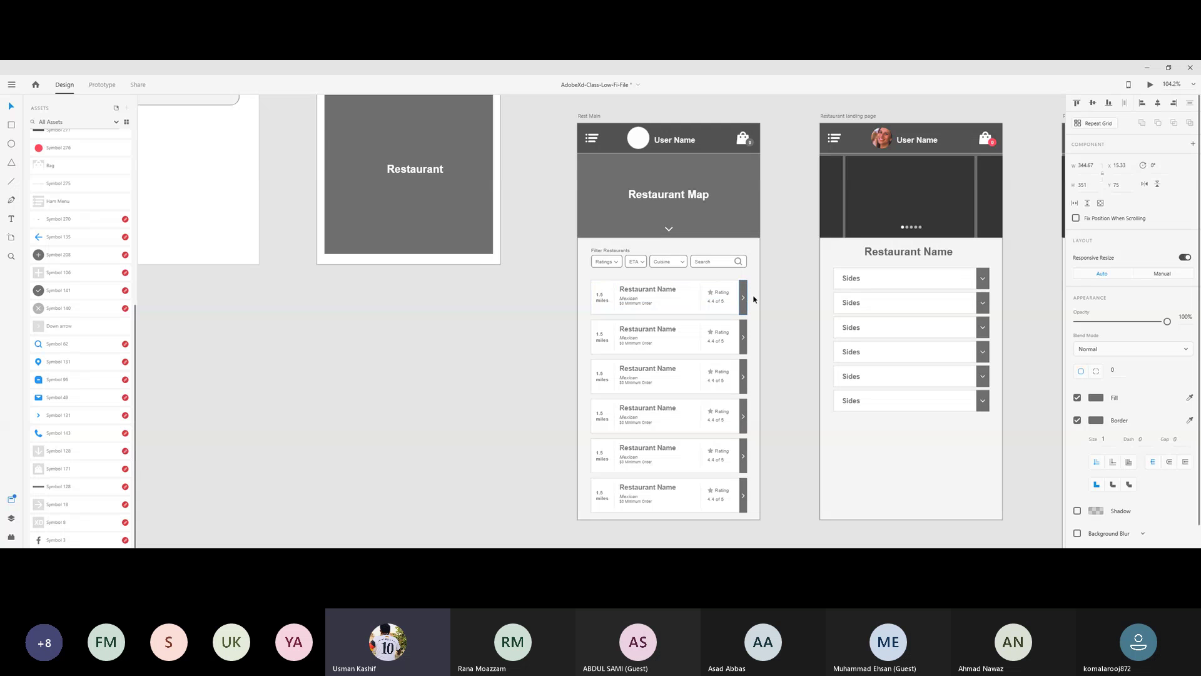
drag(774, 272, 493, 269)
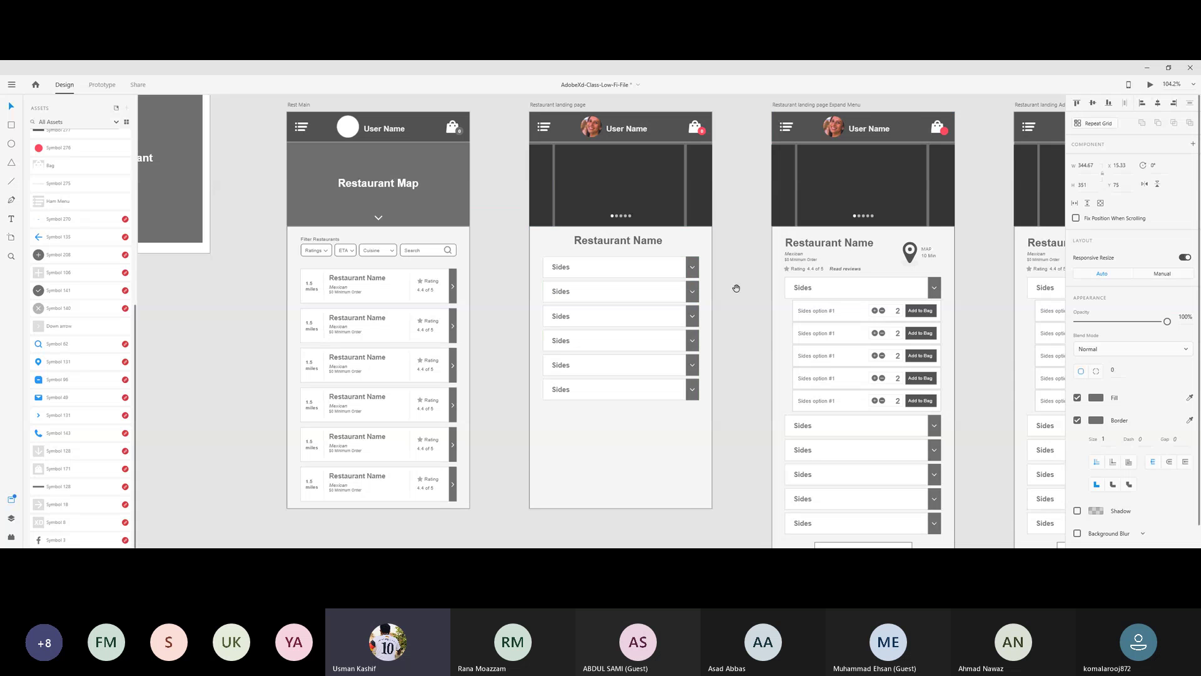
scroll(736, 284, right, 5)
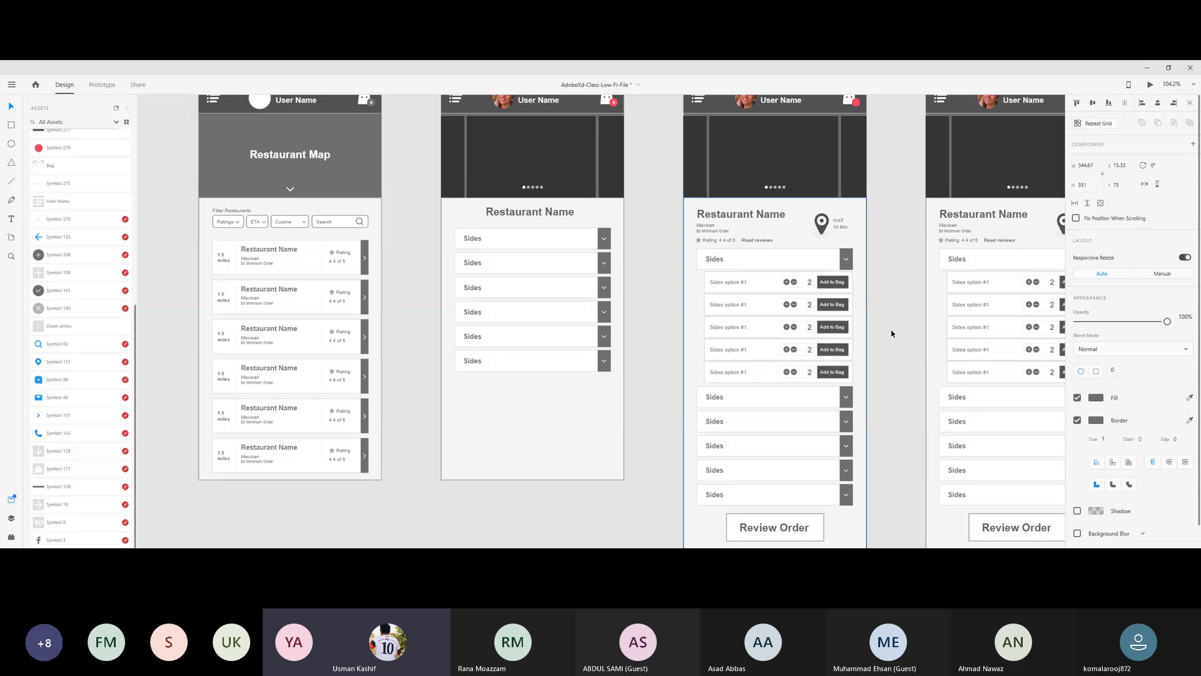
drag(899, 322, 605, 294)
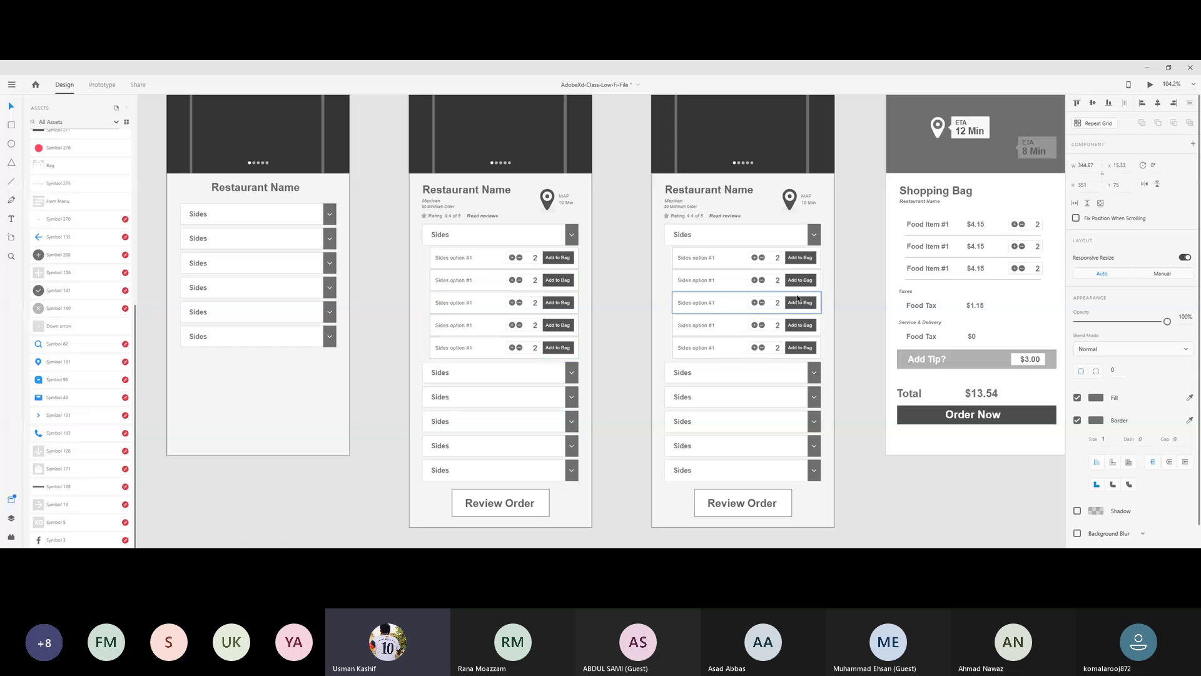
Examine the Shopping Bag order summary with its tip and total, the credit card payment screen and the delivery ETA screen.
drag(742, 282, 476, 336)
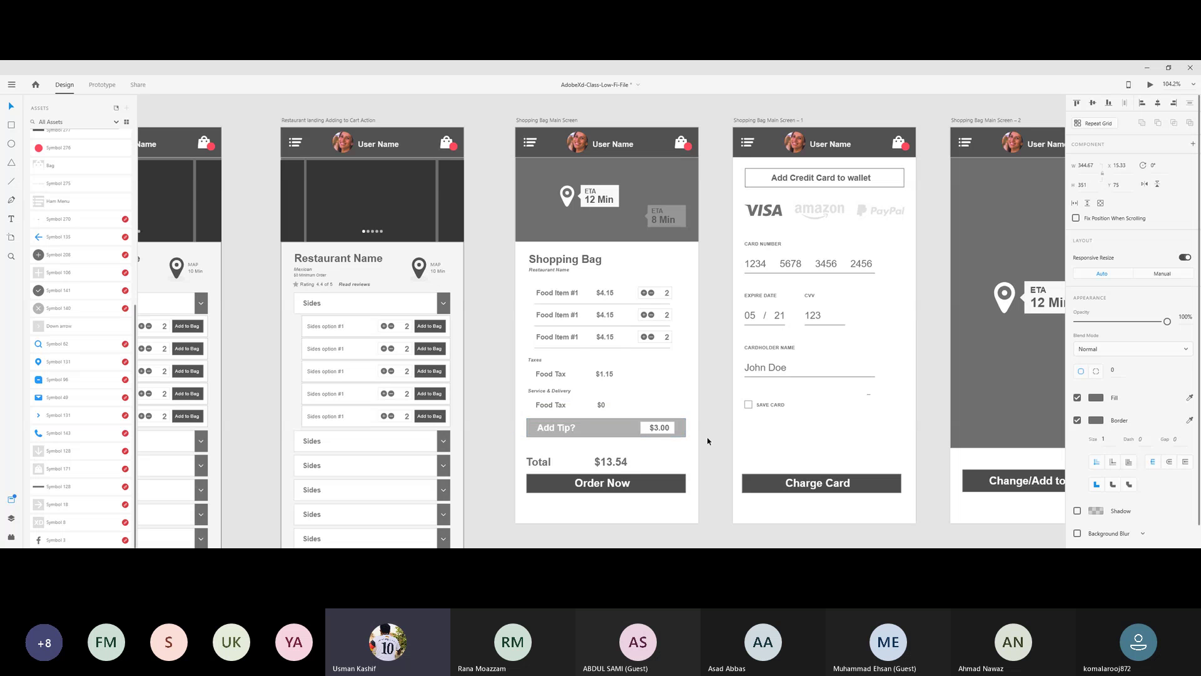
double_click(655, 431)
click(563, 464)
drag(641, 378, 447, 397)
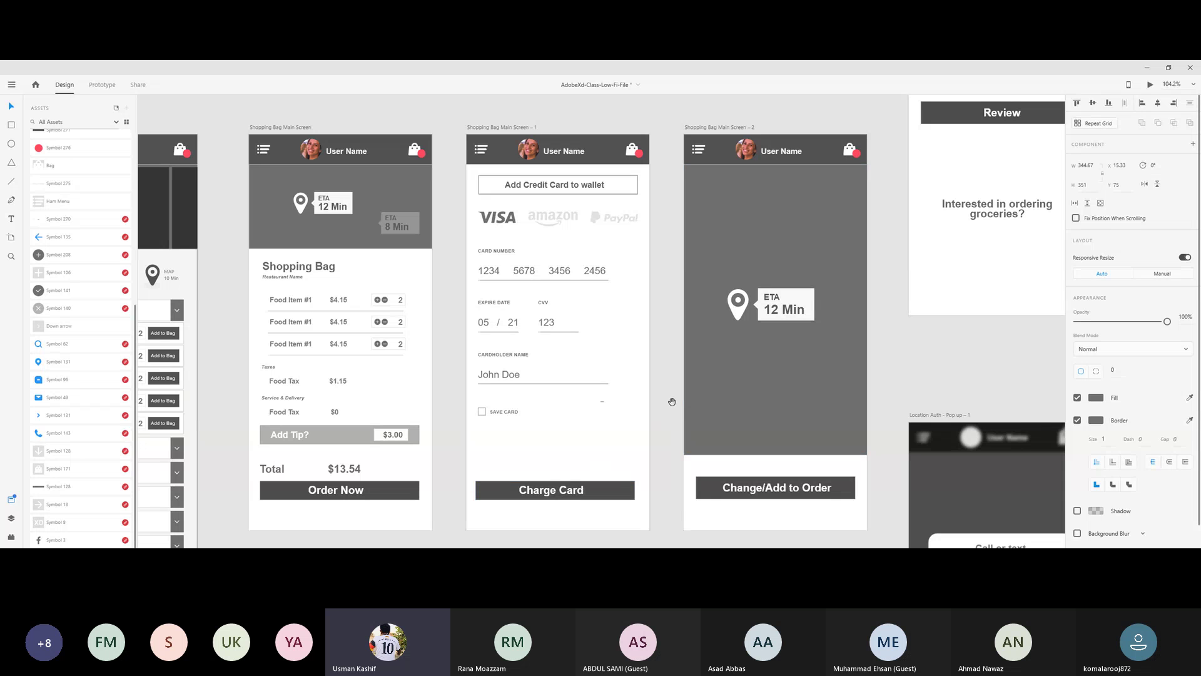
drag(672, 402, 502, 394)
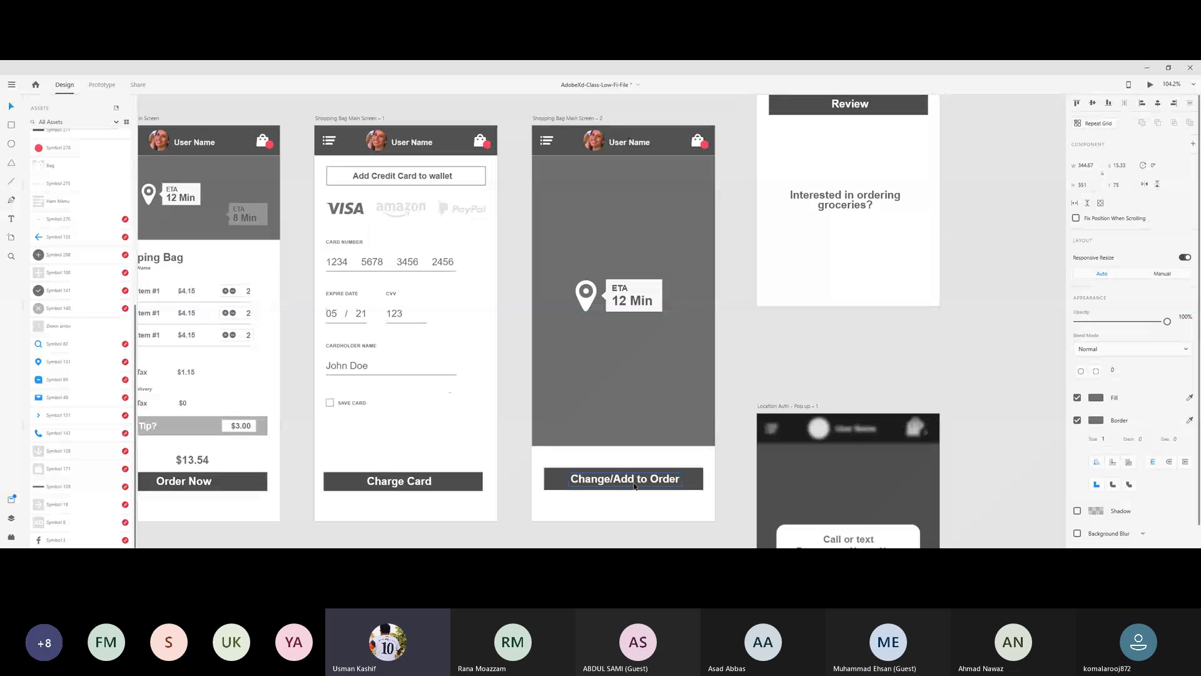
Examine the Call or text restaurant pop-up artboard and the Delivery Successful artboard with its Review button and grocery suggestion.
scroll(605, 251, down, 5)
scroll(605, 251, right, 3)
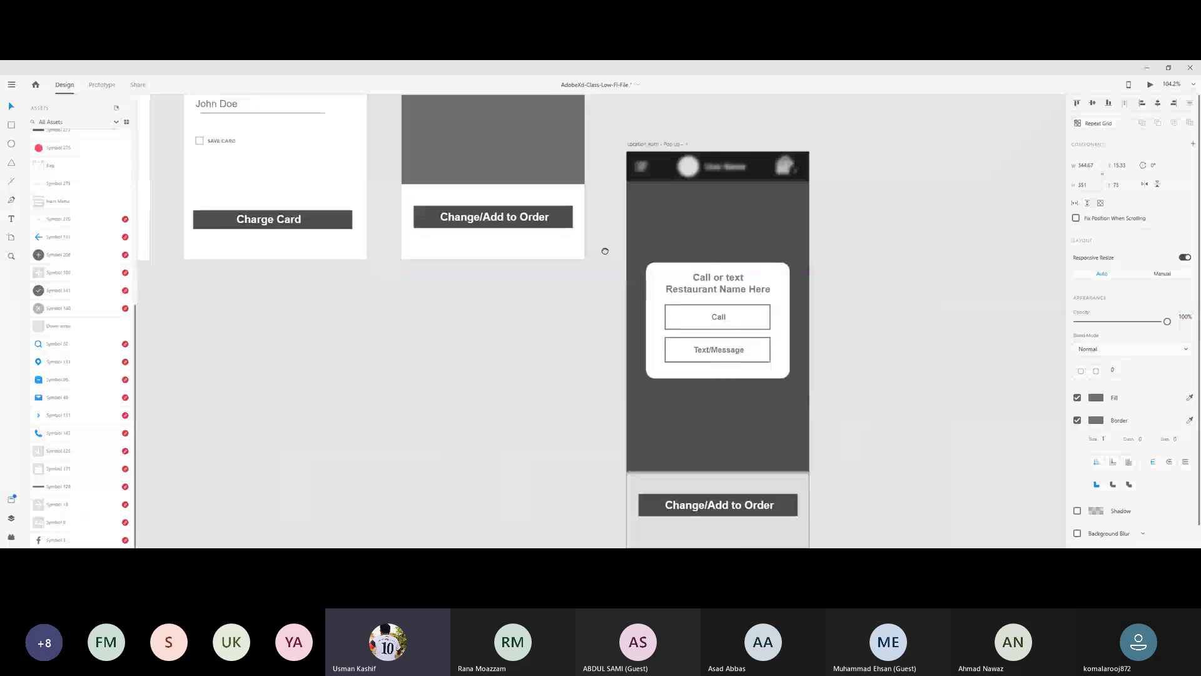
scroll(605, 251, up, 1)
scroll(605, 250, right, 1)
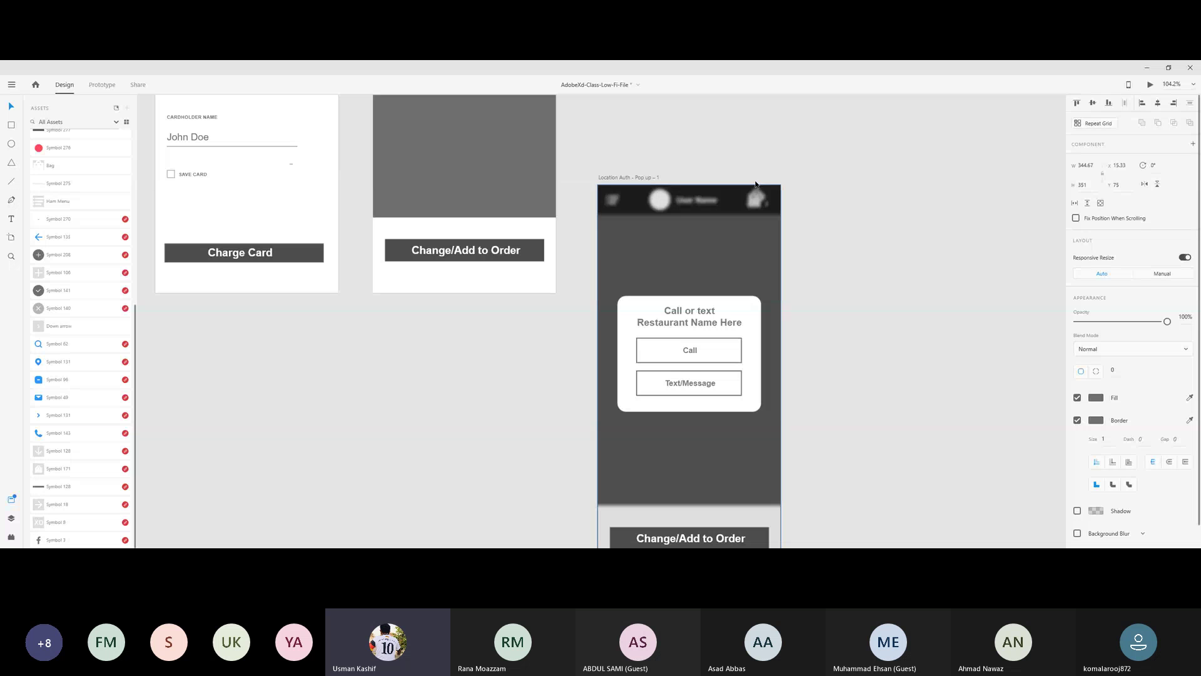
scroll(811, 163, up, 3)
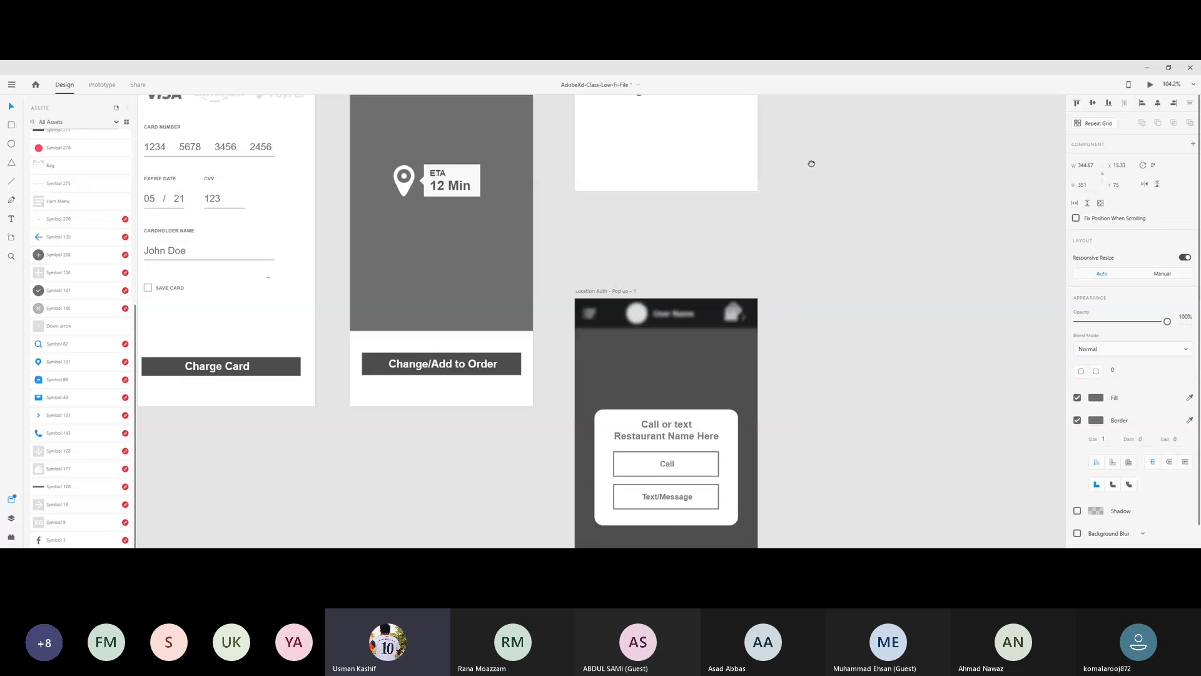
drag(811, 163, 737, 421)
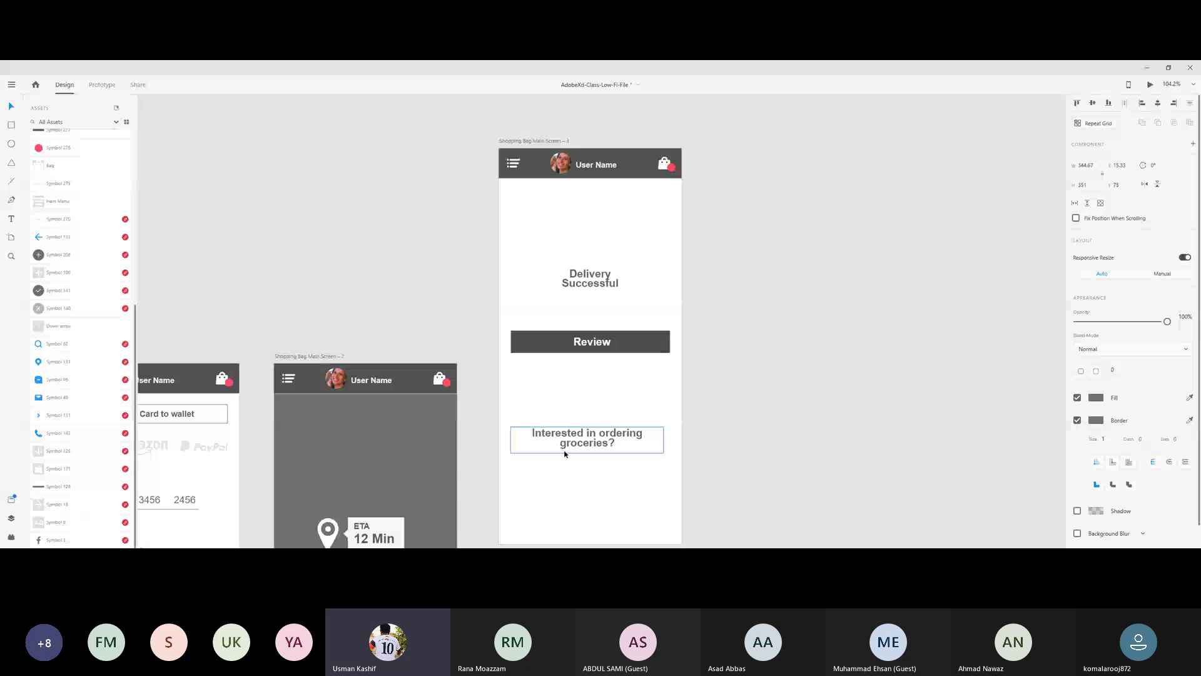
Review the Grocery Main artboard, and revisit the restaurant landing and shopping bag artboards that follow in the ordering flow.
drag(55, 195, 427, 285)
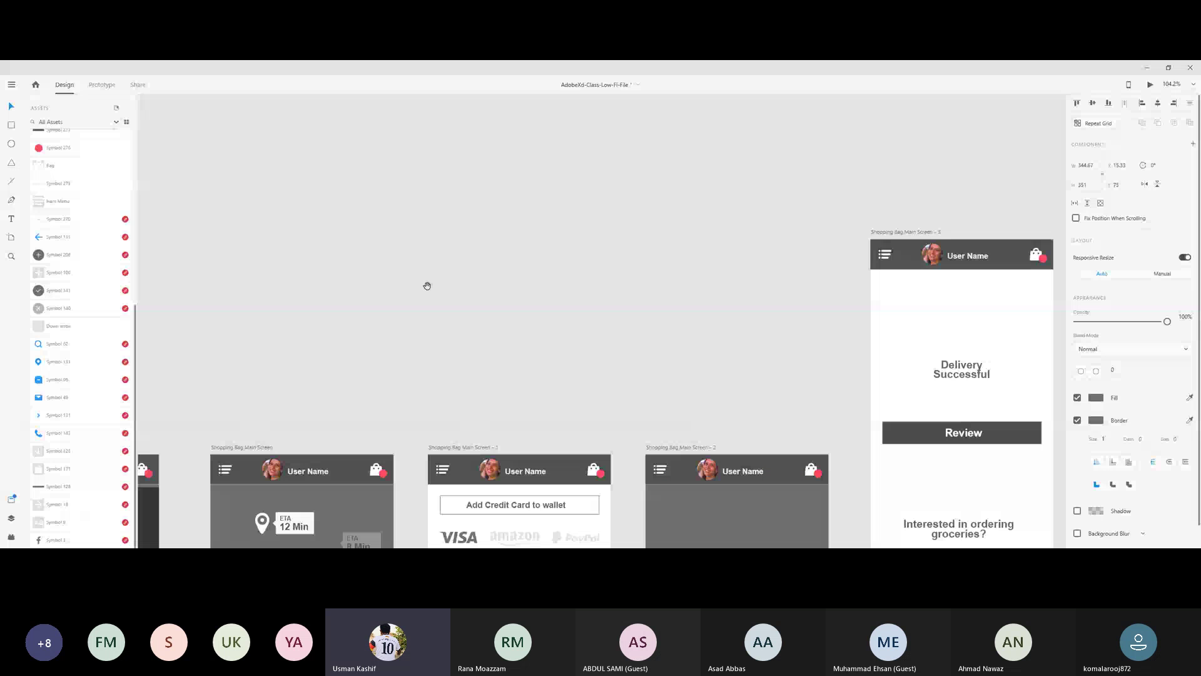
scroll(606, 321, up, 10)
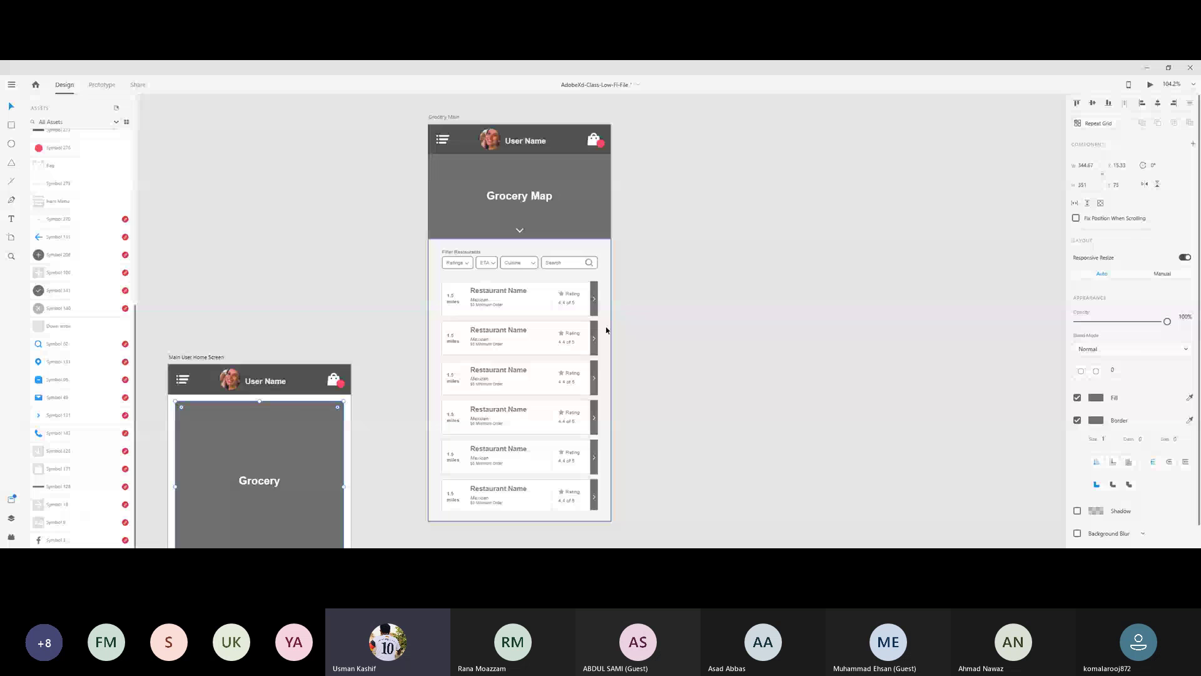
scroll(700, 303, right, 5)
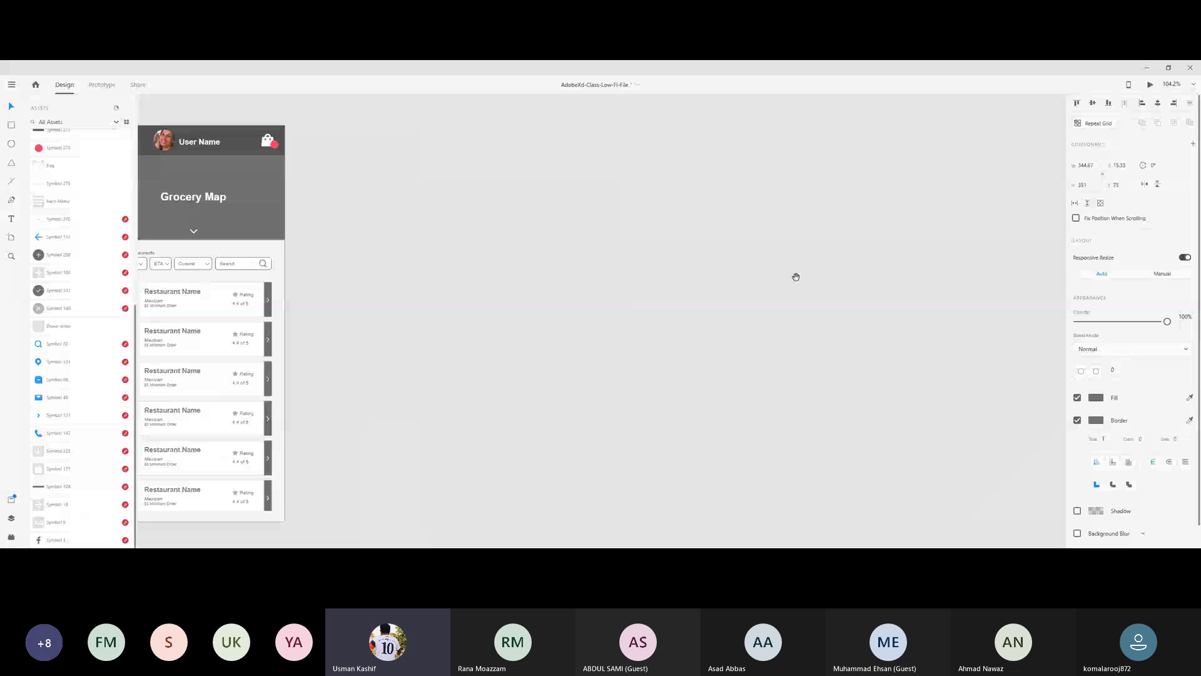
drag(795, 276, 590, 545)
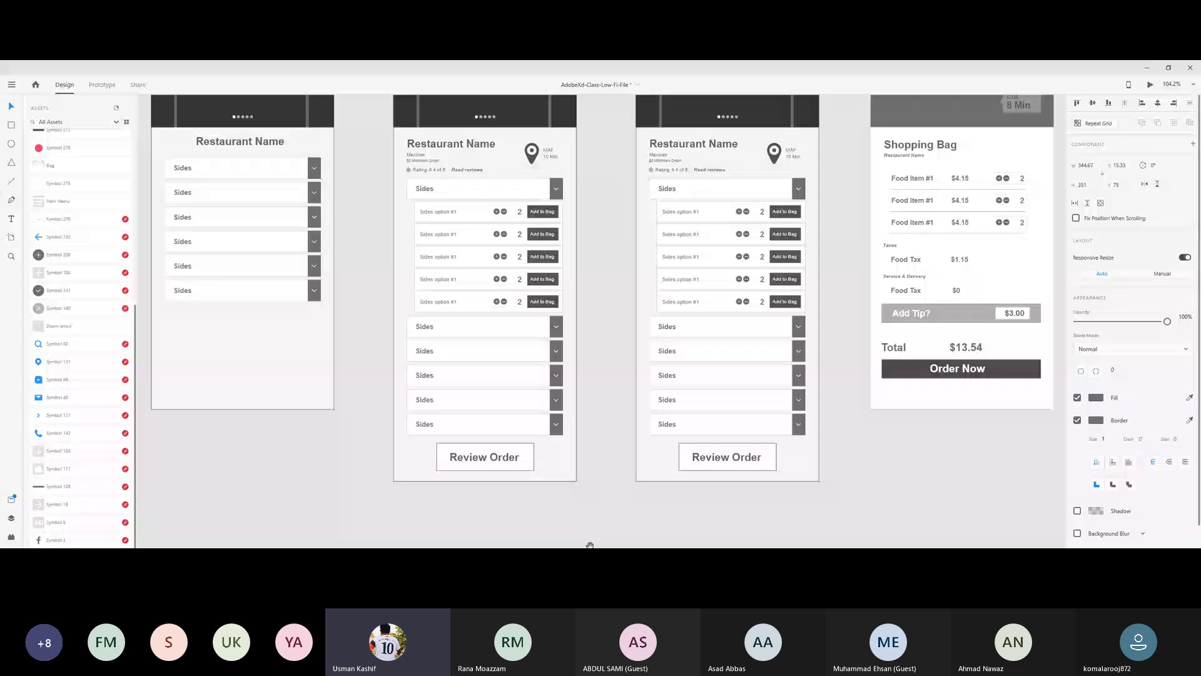
scroll(437, 483, left, 4)
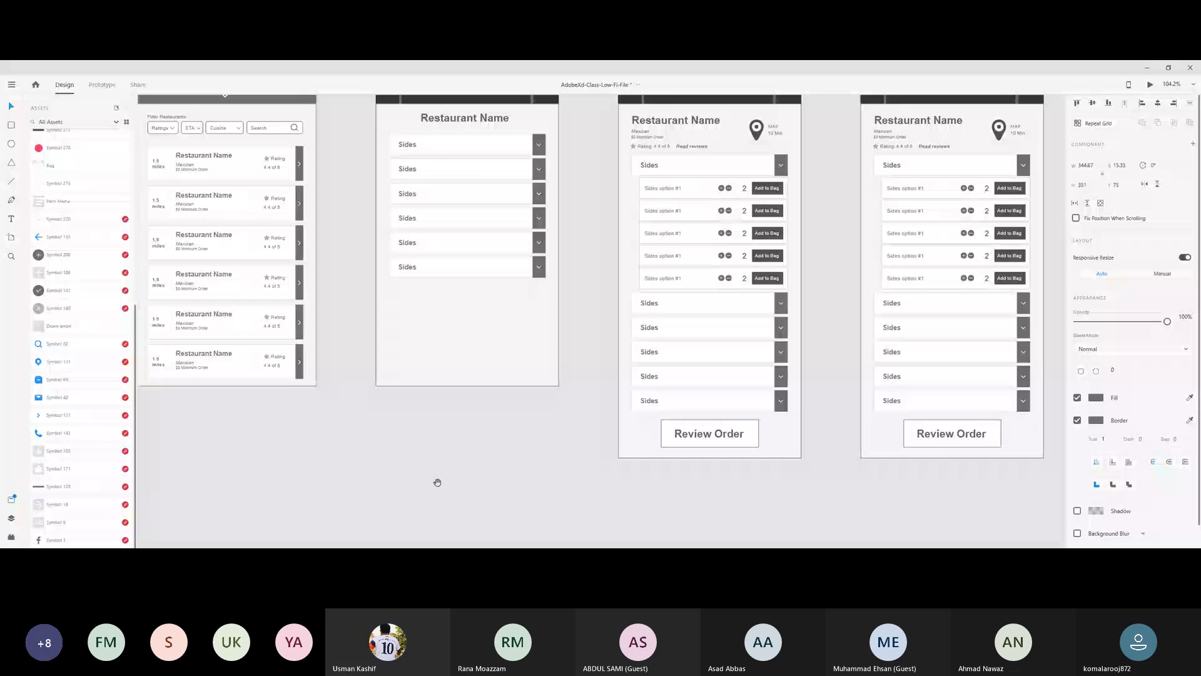
scroll(560, 488, left, 4)
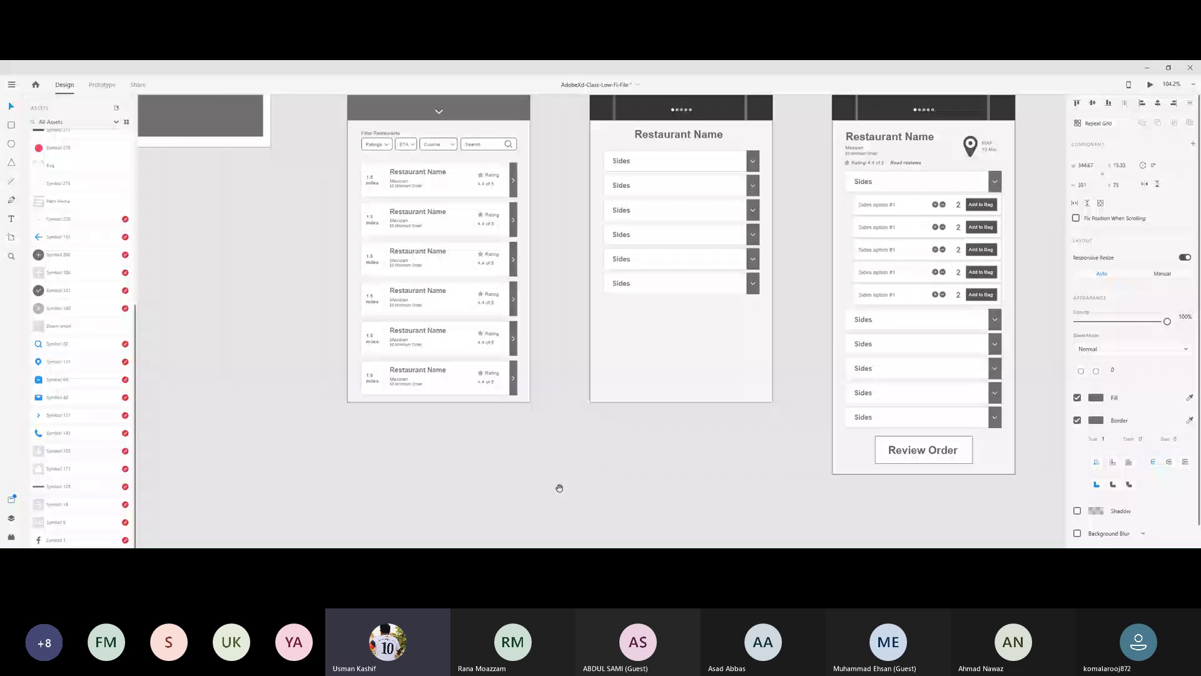
scroll(559, 488, right, 10)
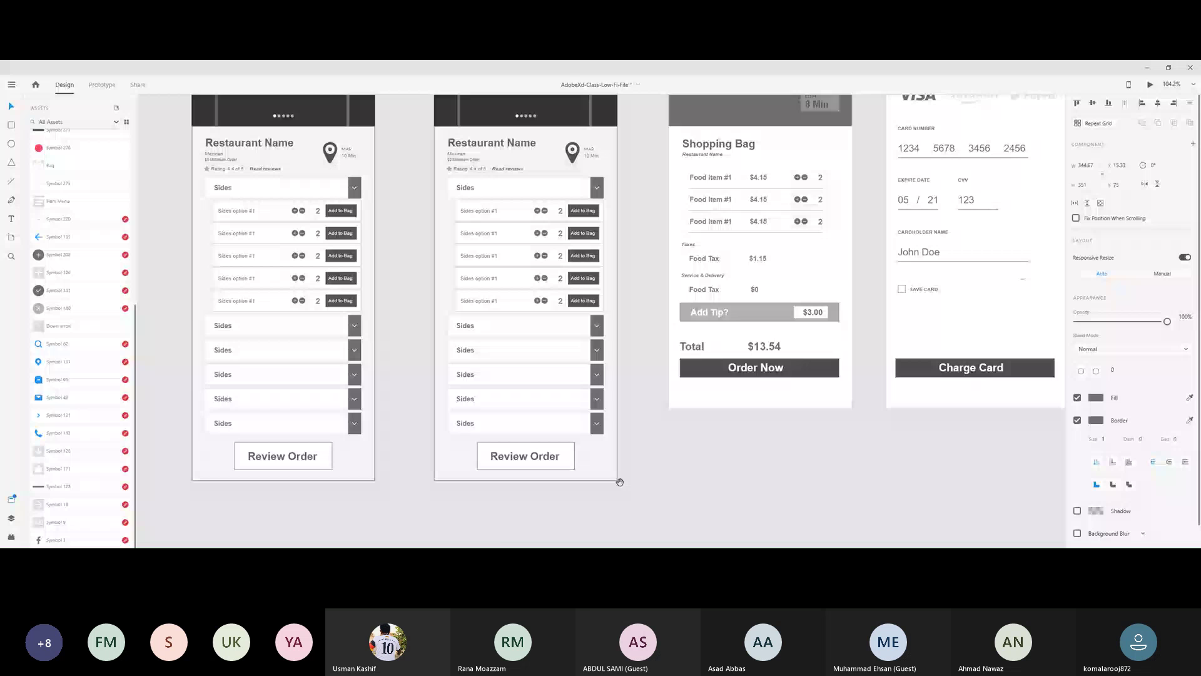
scroll(619, 482, left, 2)
scroll(620, 481, up, 1)
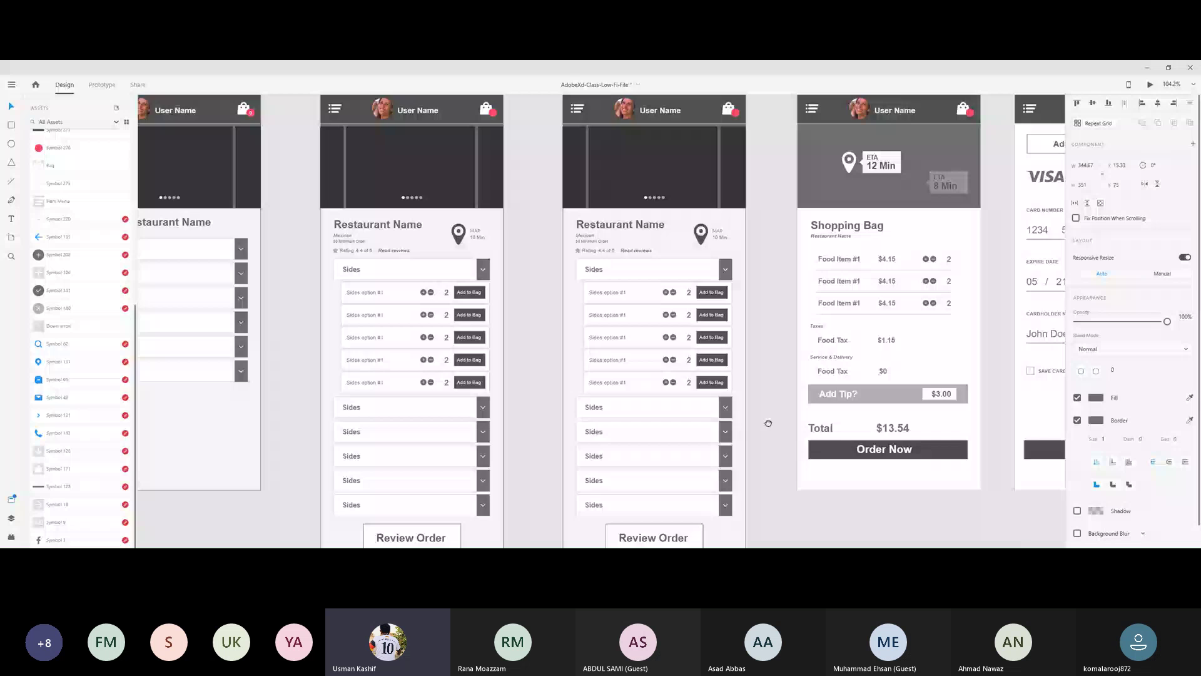
Survey the whole artboard flow at a reduced scale, from sign-up through to the delivery screens.
scroll(769, 423, down, 5)
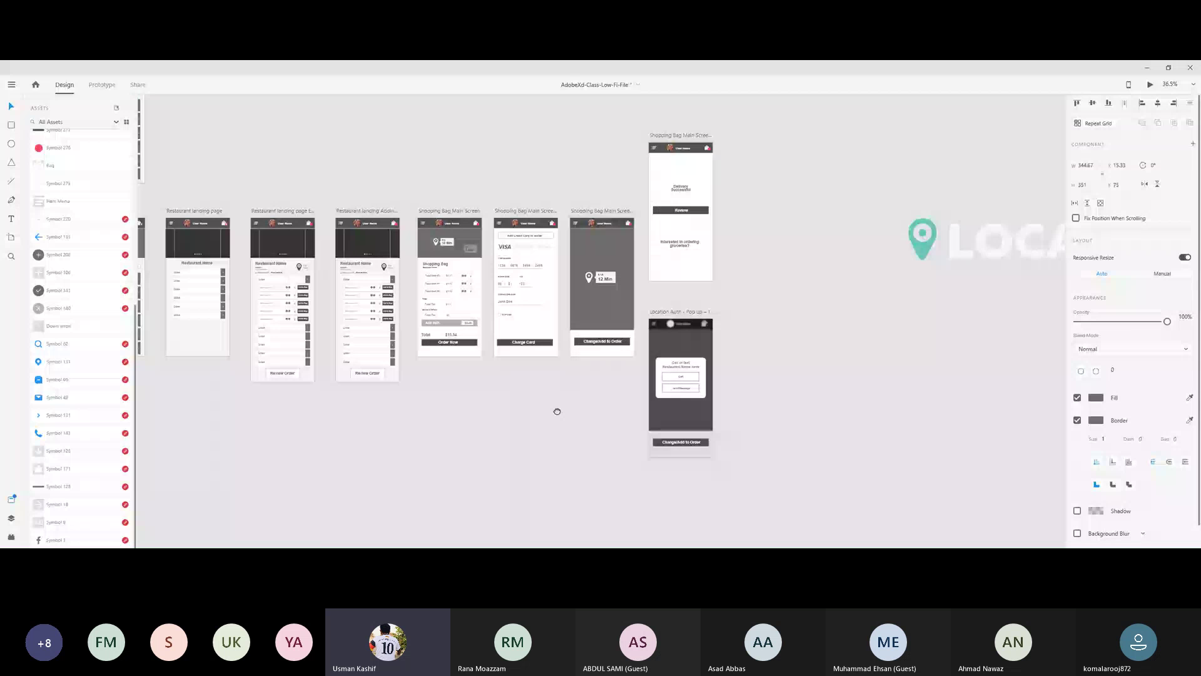
scroll(470, 438, left, 10)
scroll(469, 438, up, 3)
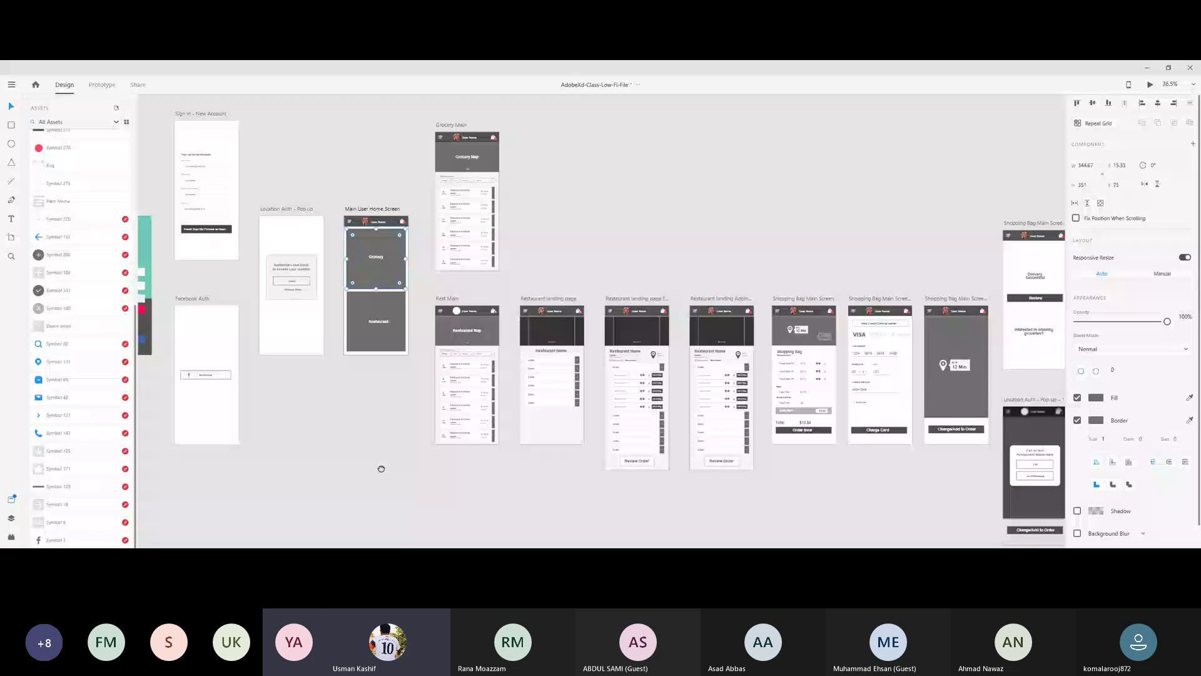
Deselect the Grocery tile and review the complete artboard flow from the login screen to the delivery screens.
scroll(381, 469, right, 1)
scroll(381, 469, up, 1)
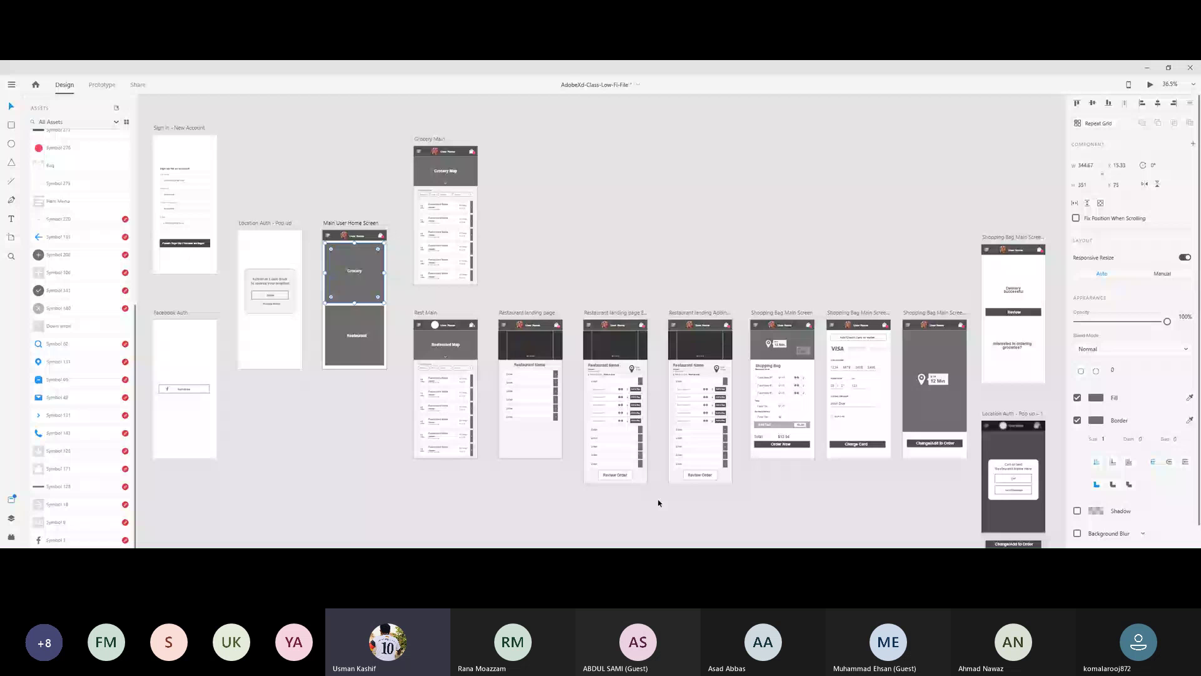
click(351, 411)
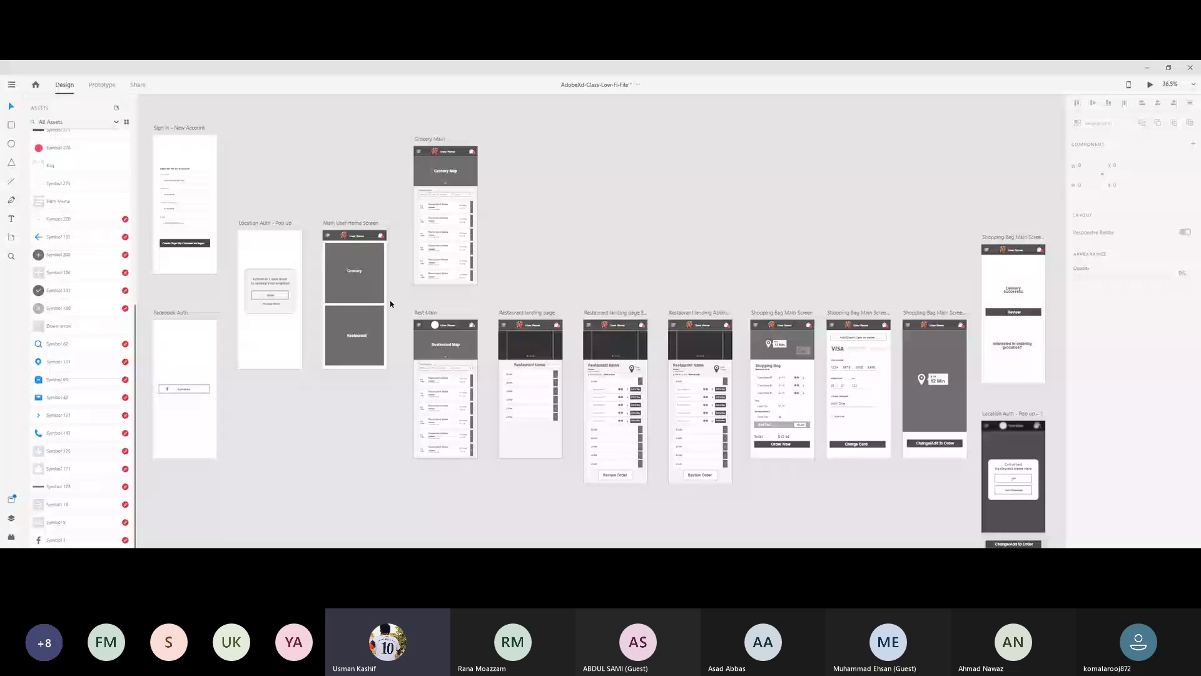
scroll(390, 304, down, 3)
scroll(377, 307, up, 2)
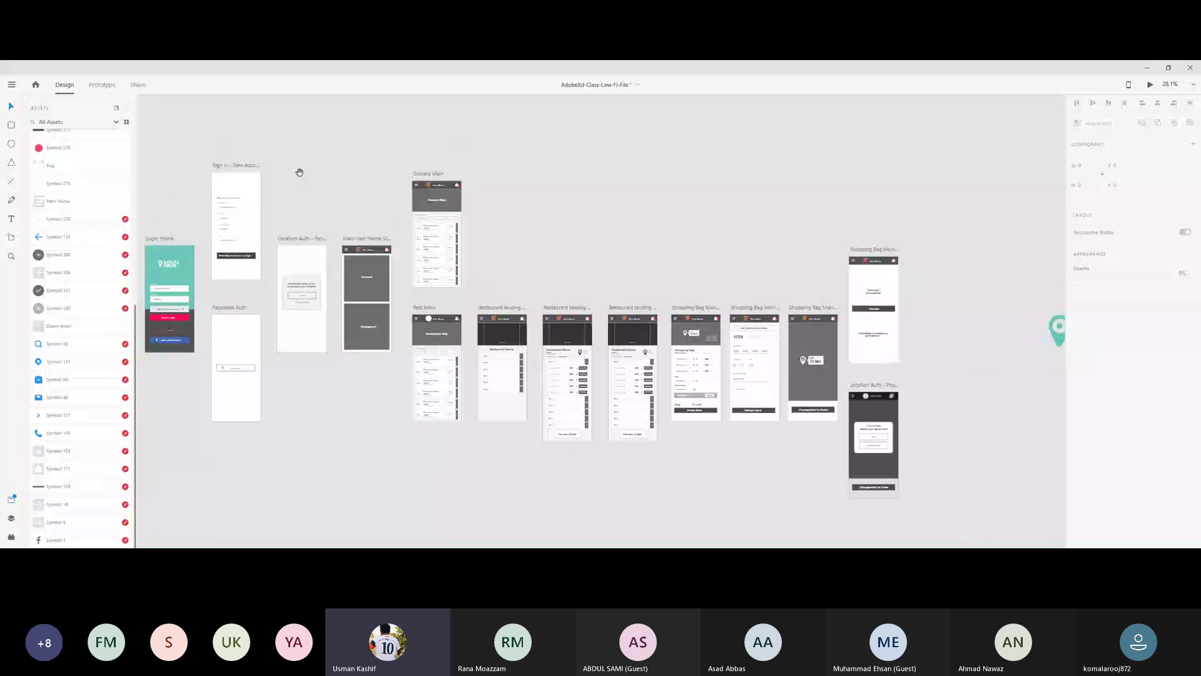
Examine the sign-up, location authorization, main user home and restaurant list artboards up close, ending back at the login screen.
scroll(300, 172, up, 5)
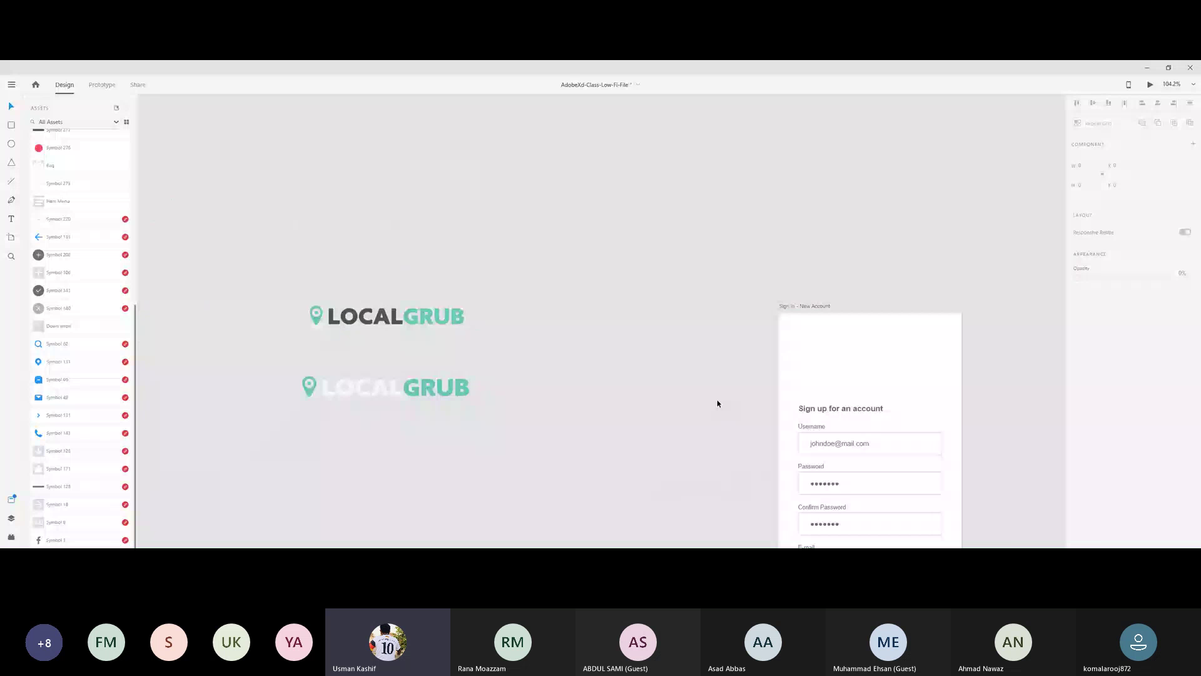
scroll(349, 522, right, 5)
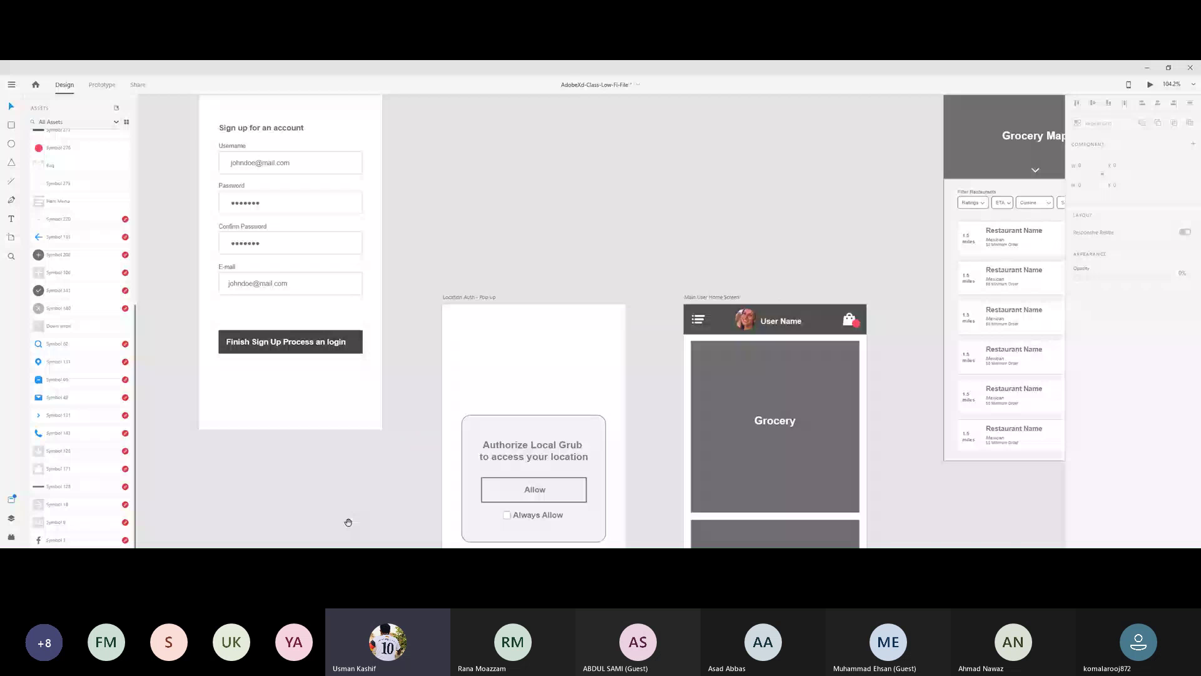
drag(349, 522, 336, 340)
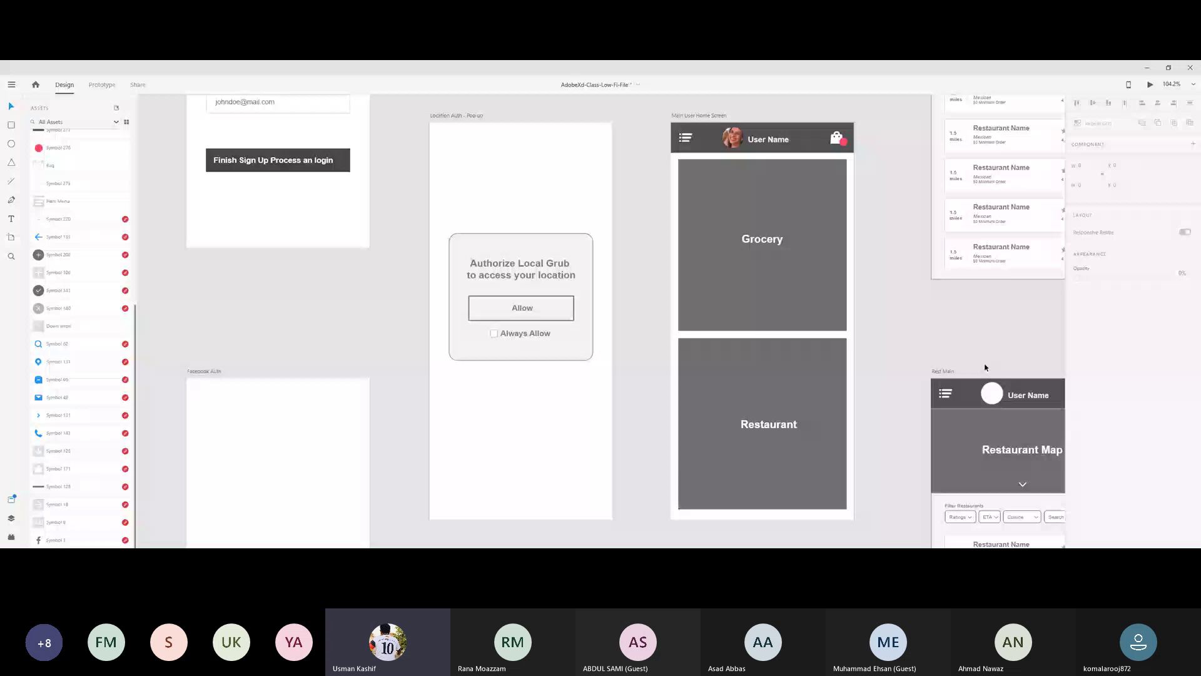
scroll(985, 367, down, 5)
scroll(715, 439, right, 6)
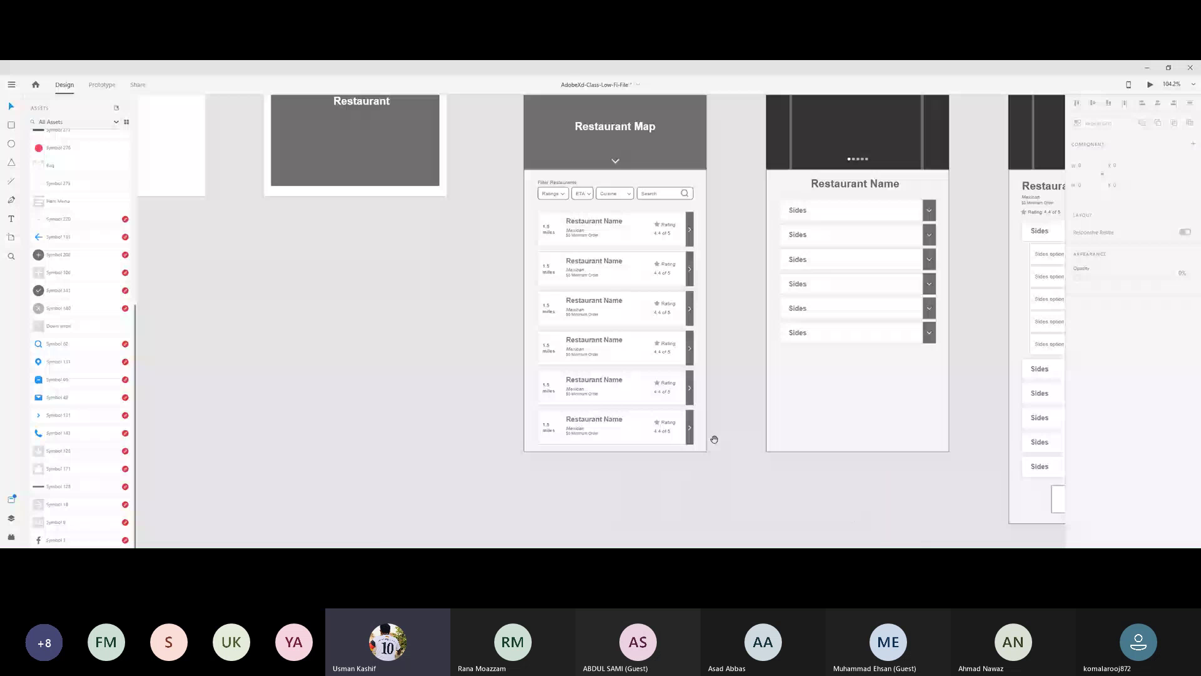
scroll(715, 439, up, 5)
scroll(715, 439, left, 5)
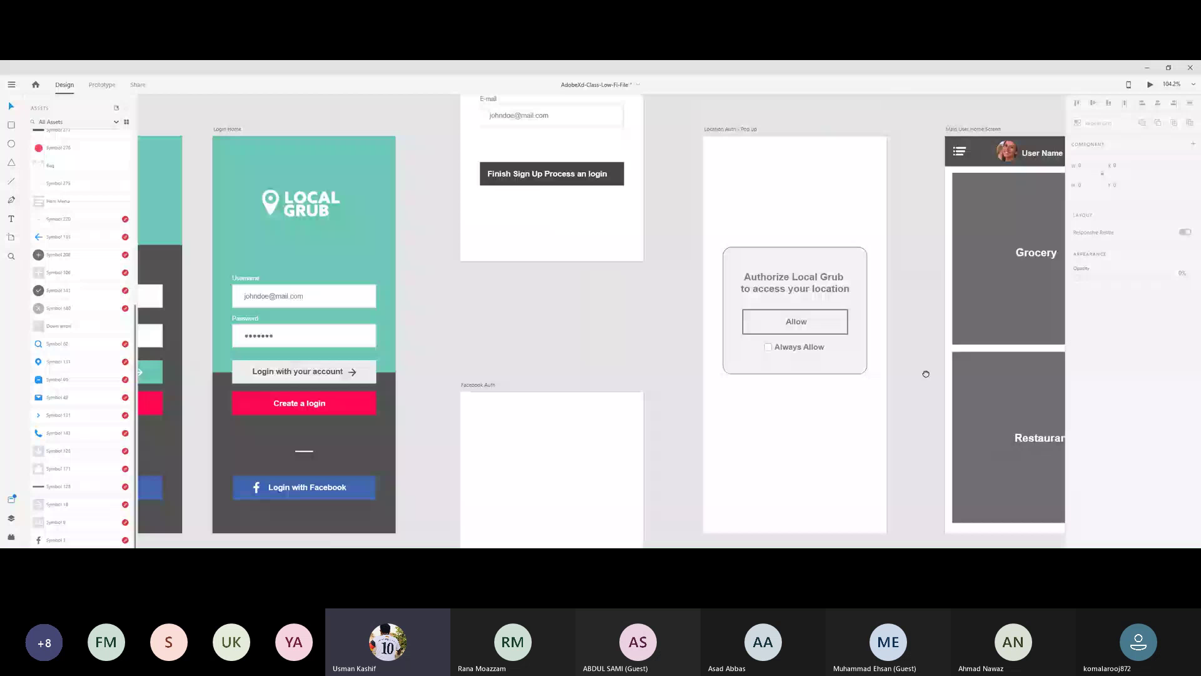
scroll(926, 373, down, 1)
scroll(926, 373, right, 2)
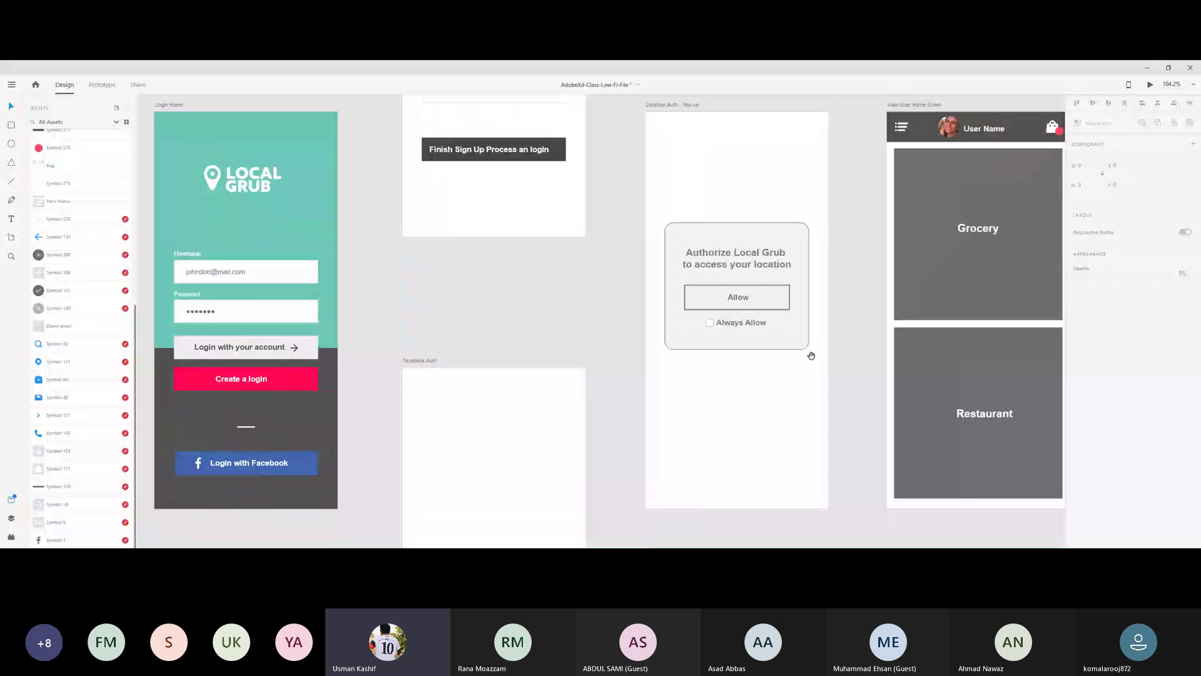
Compare the colour and layout variants of the Login Home artboard, from the food-photo version to the teal and dark version.
scroll(812, 355, left, 15)
scroll(951, 240, down, 1)
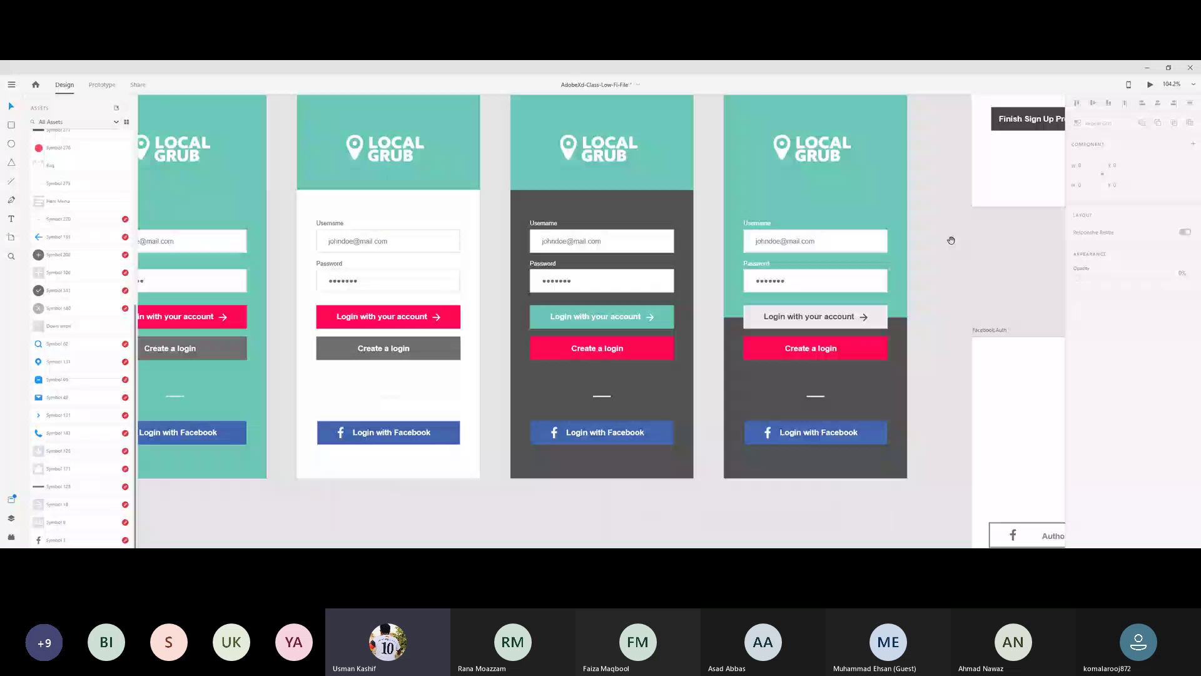
scroll(687, 486, left, 18)
scroll(687, 485, down, 2)
scroll(687, 486, right, 6)
scroll(687, 485, up, 1)
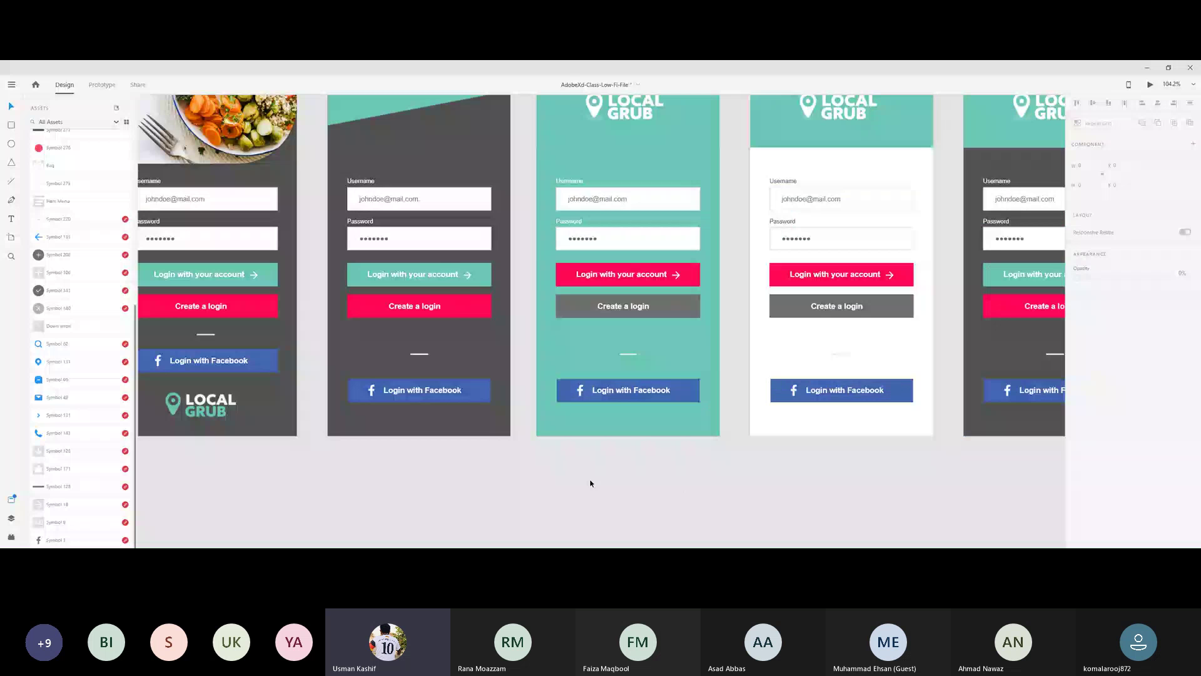
scroll(644, 463, down, 5)
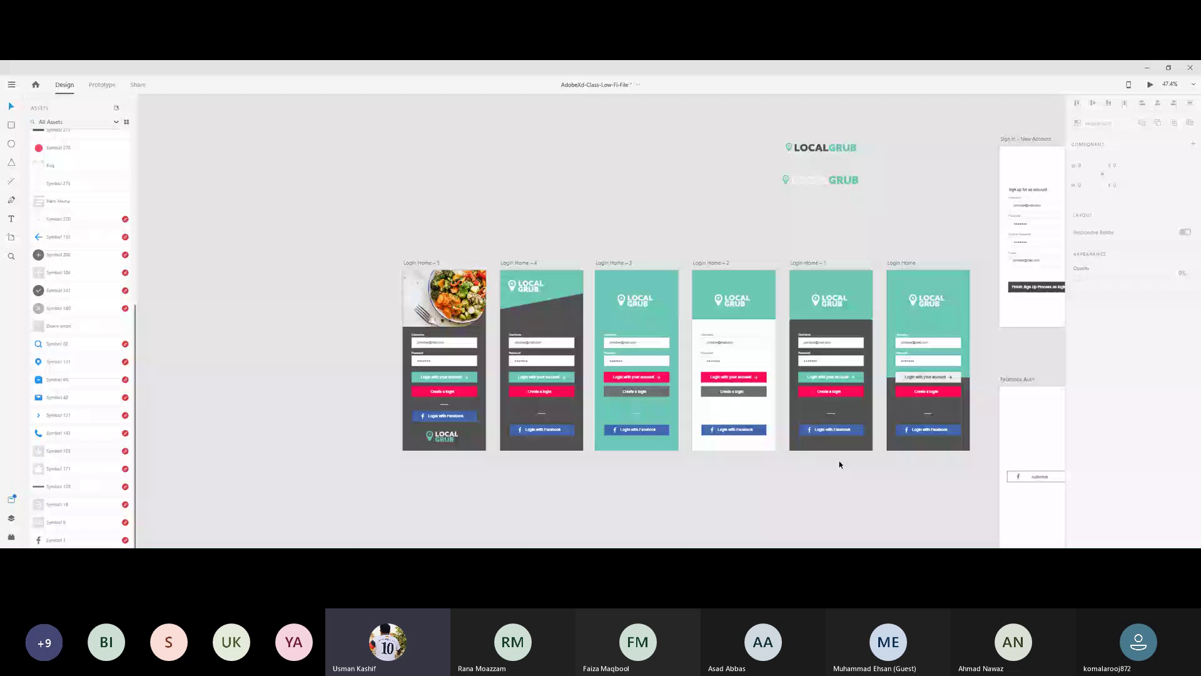
scroll(430, 130, up, 3)
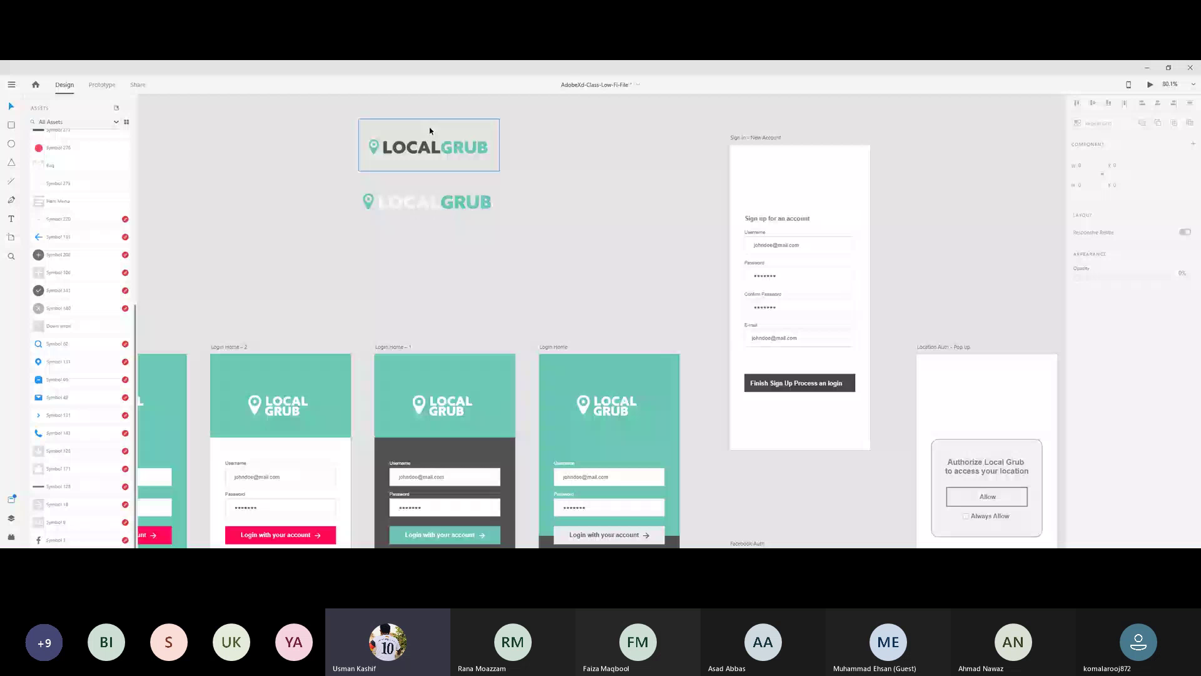
Inspect the dark-lettered and white-lettered Local Grub logos above the login artboards at high magnification.
click(430, 130)
key(ctrl+3)
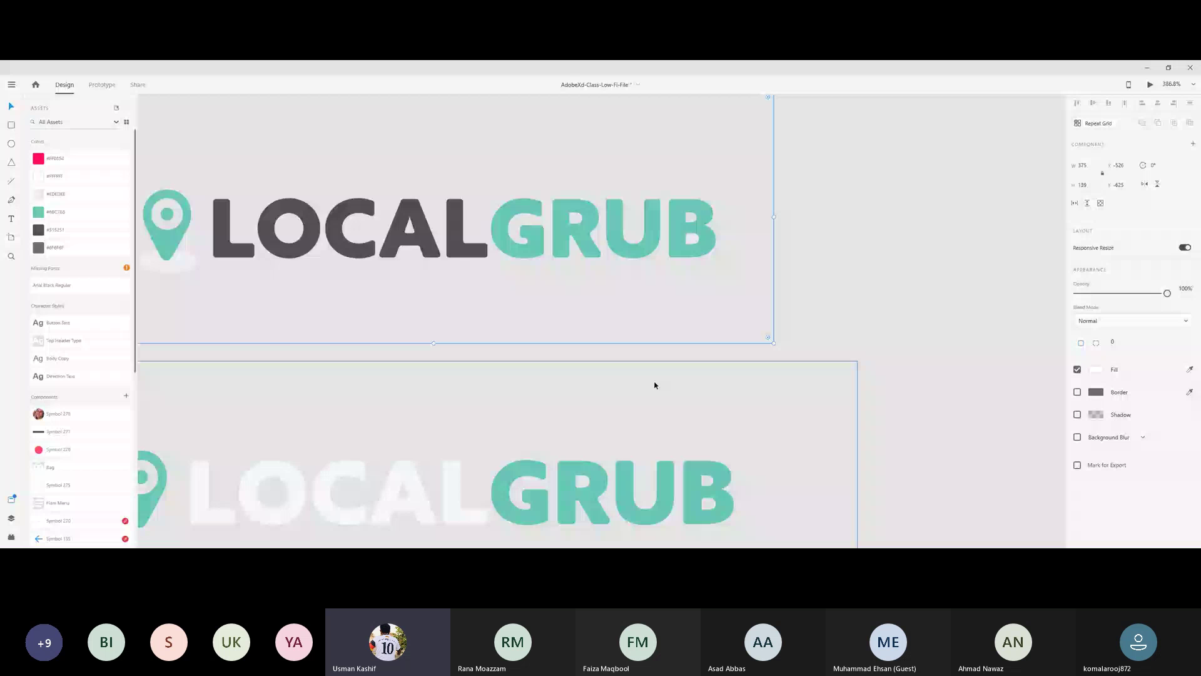
scroll(655, 385, down, 3)
scroll(688, 447, down, 10)
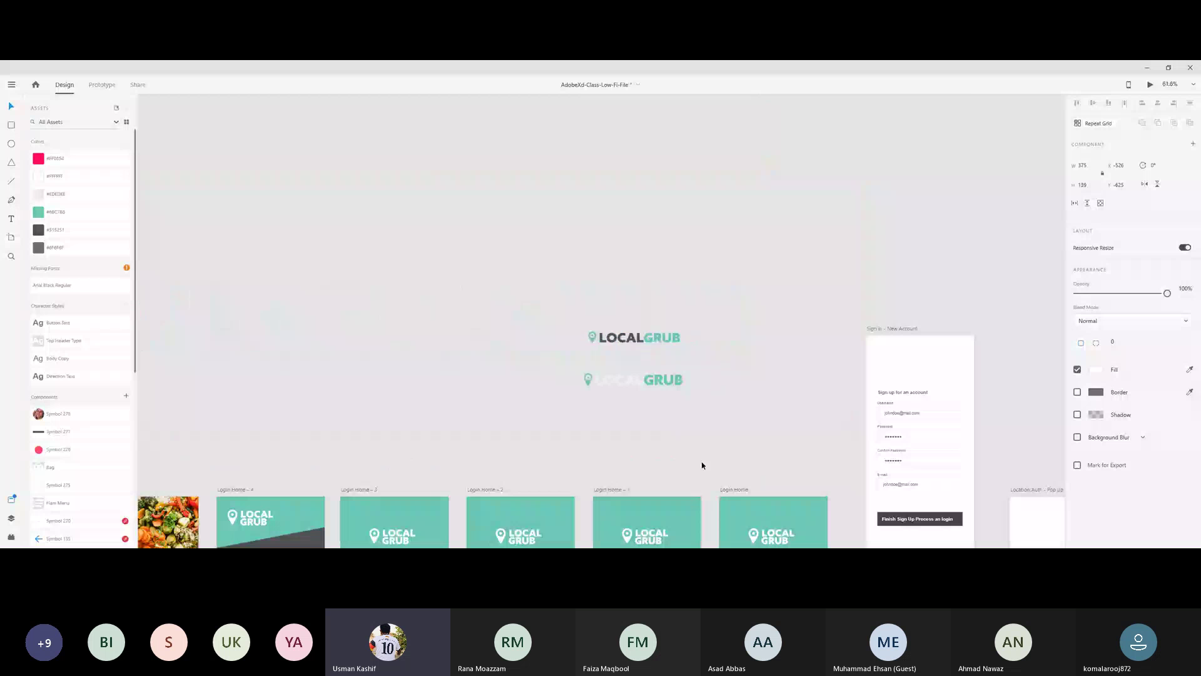
scroll(702, 466, down, 4)
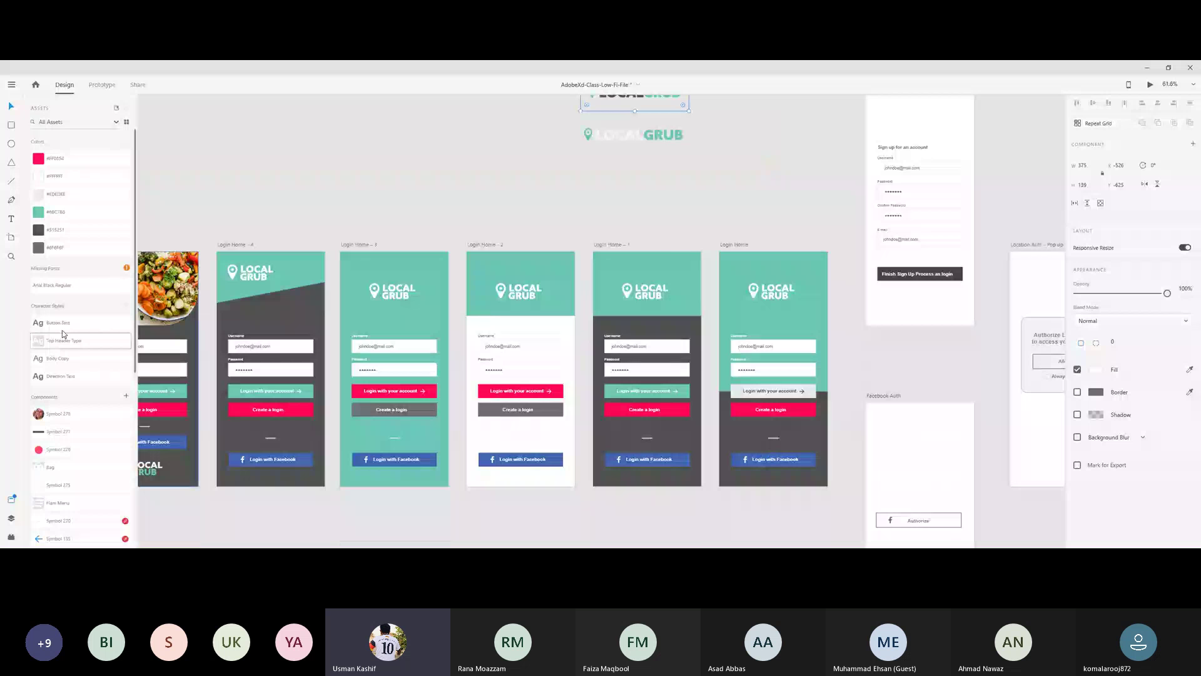
scroll(707, 136, up, 1)
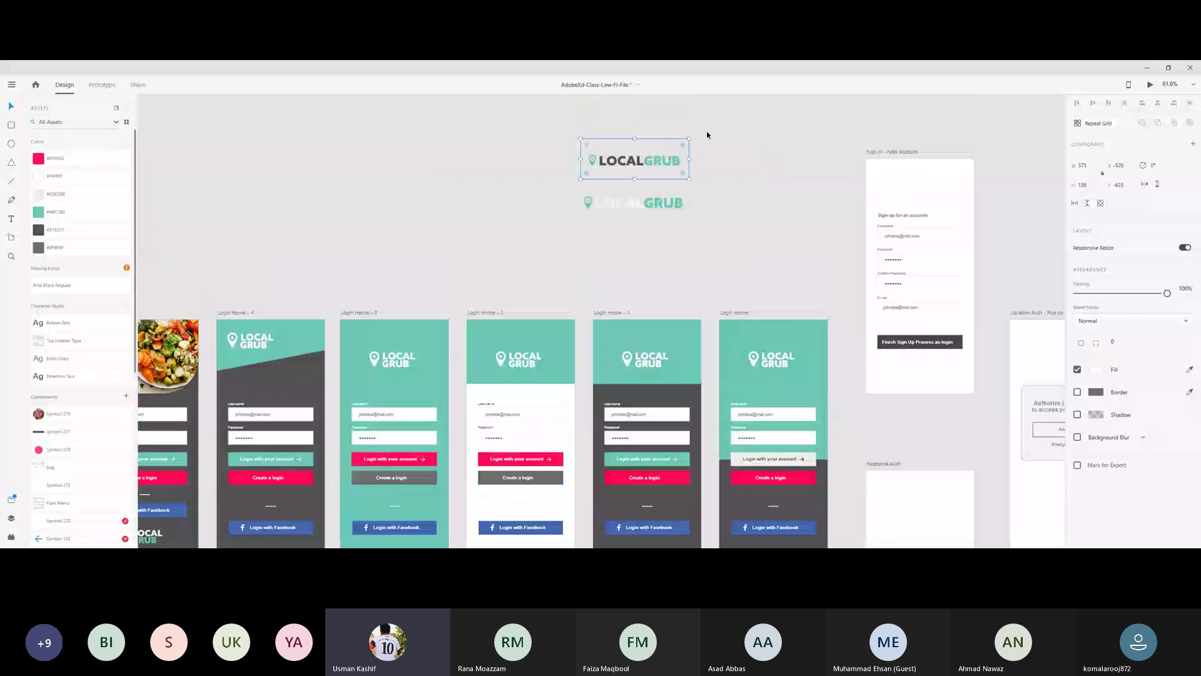
scroll(638, 147, up, 5)
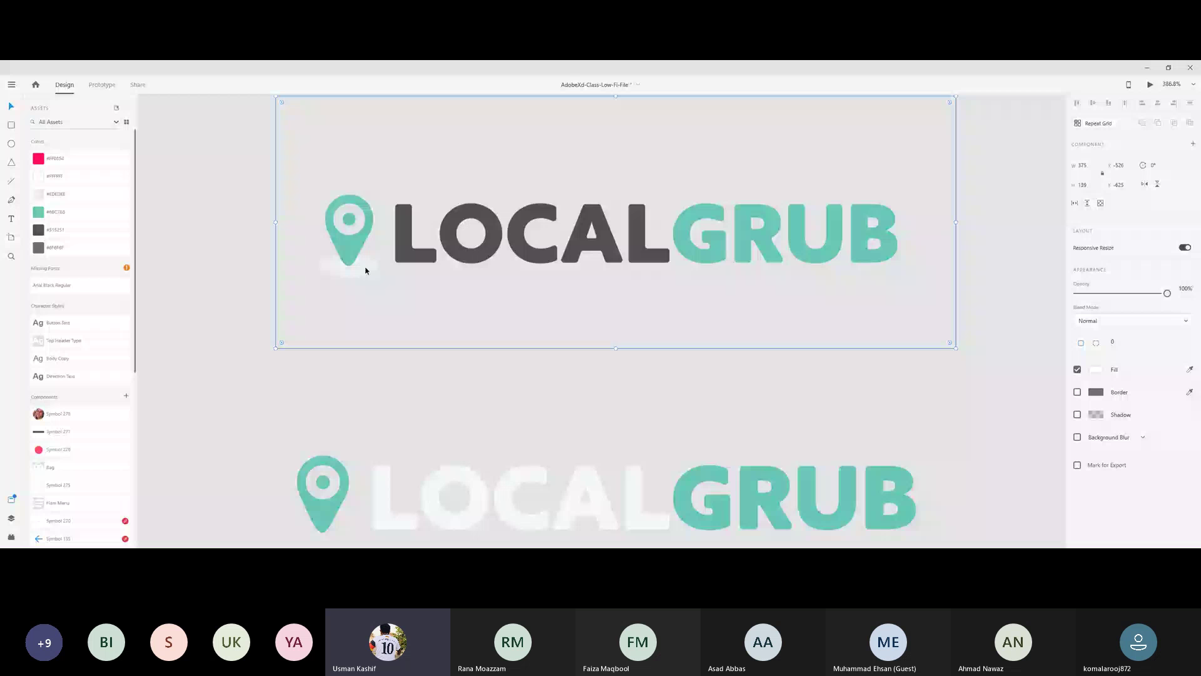
Examine the Login Home and Login Home – 1 artboards side by side, comparing their backgrounds and login buttons.
key(ctrl+0)
scroll(855, 439, down, 1)
scroll(943, 356, up, 3)
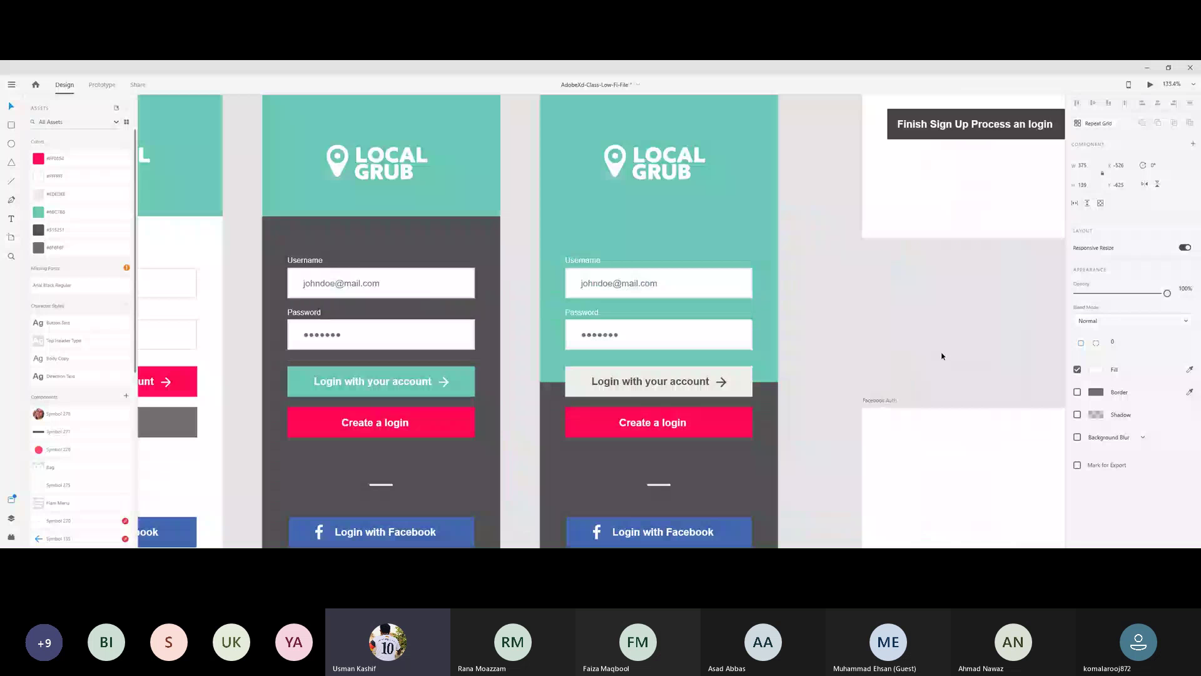
scroll(943, 356, down, 2)
drag(831, 321, 772, 322)
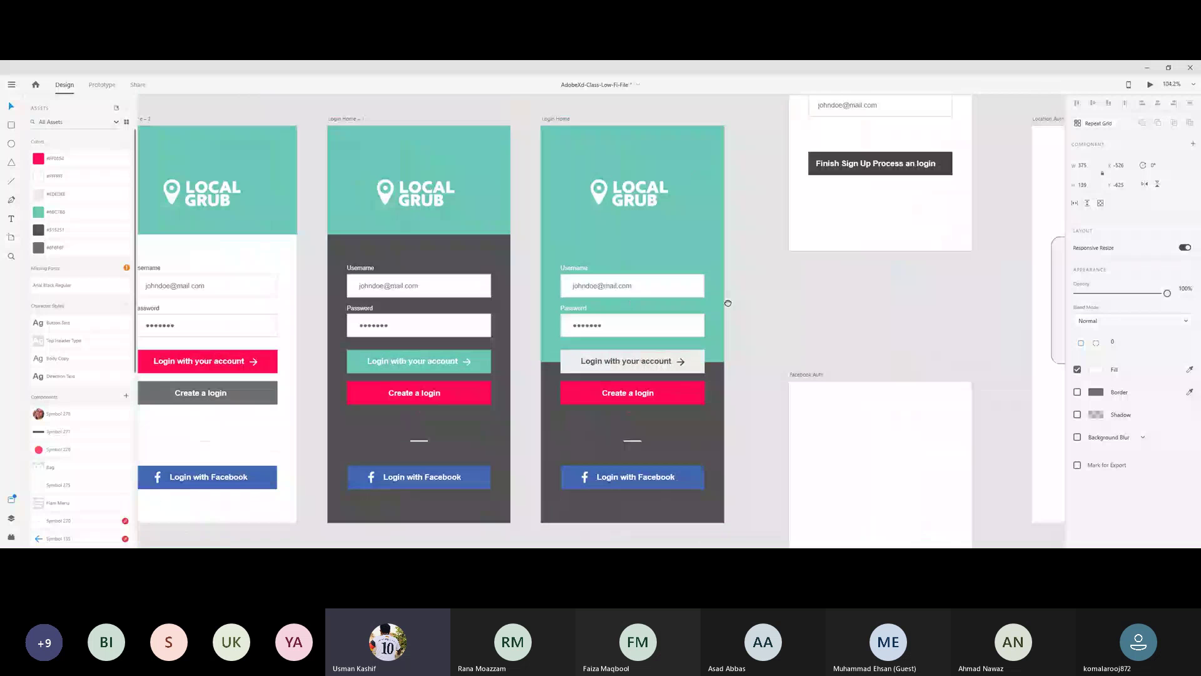
scroll(651, 293, up, 1)
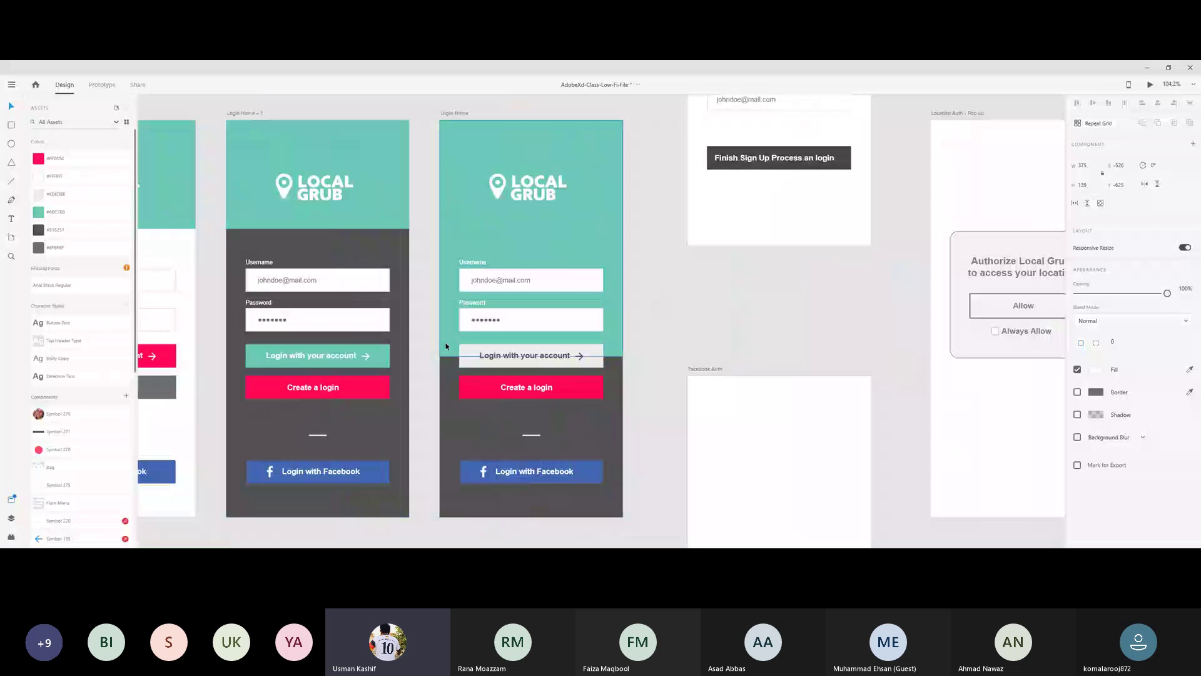
Try shortening the Login Home teal background to just below the logo and extending the dark panel up to meet it.
click(531, 354)
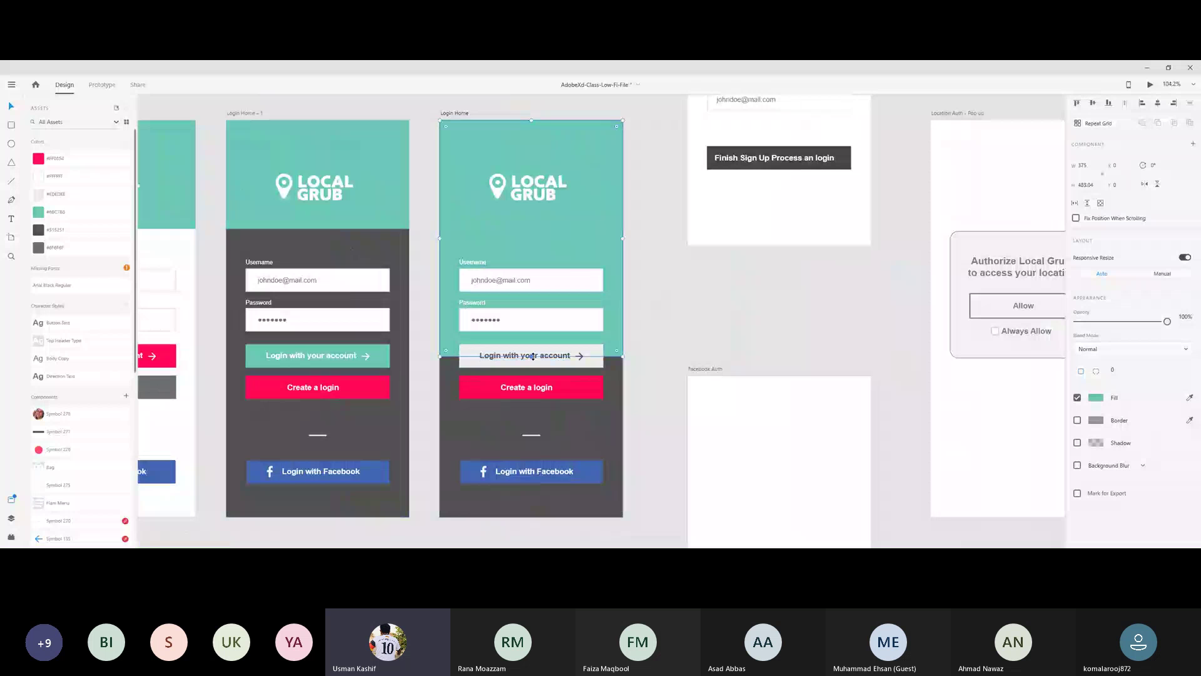
drag(533, 360, 524, 213)
key(ctrl+z)
drag(532, 356, 536, 230)
click(446, 362)
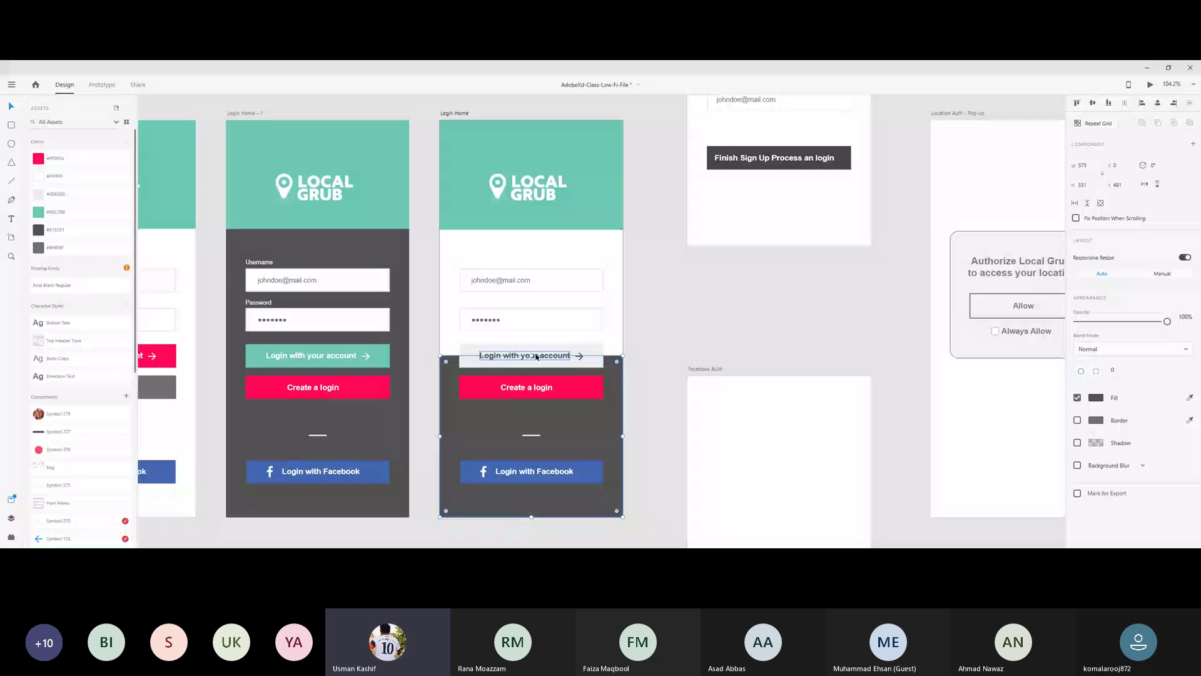
drag(536, 356, 533, 229)
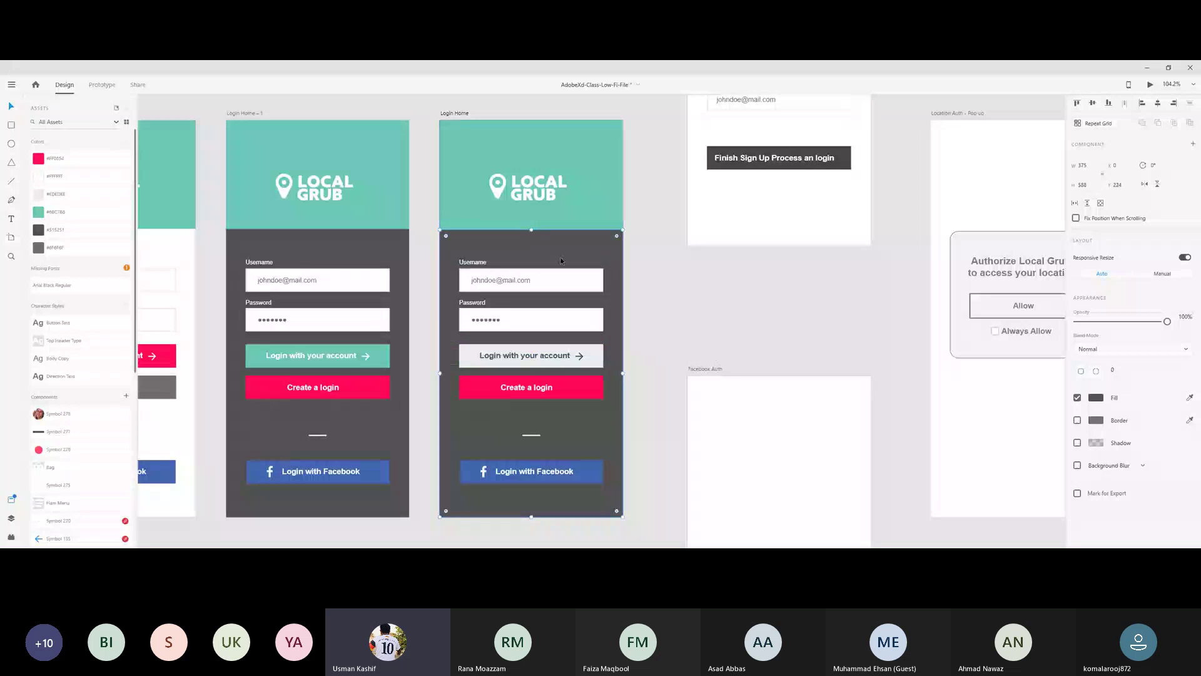
Try reducing the Login Home dark panel to a 168-high footer behind the Facebook button and stretching the teal background down to it.
drag(531, 230, 533, 434)
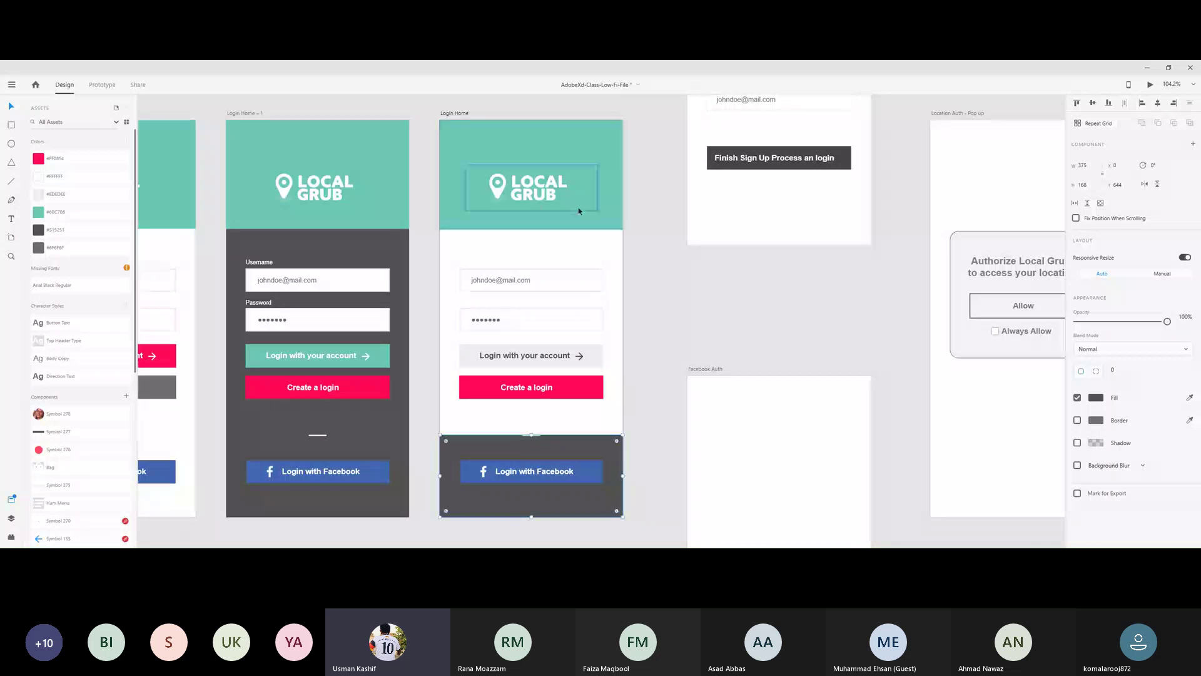
click(571, 224)
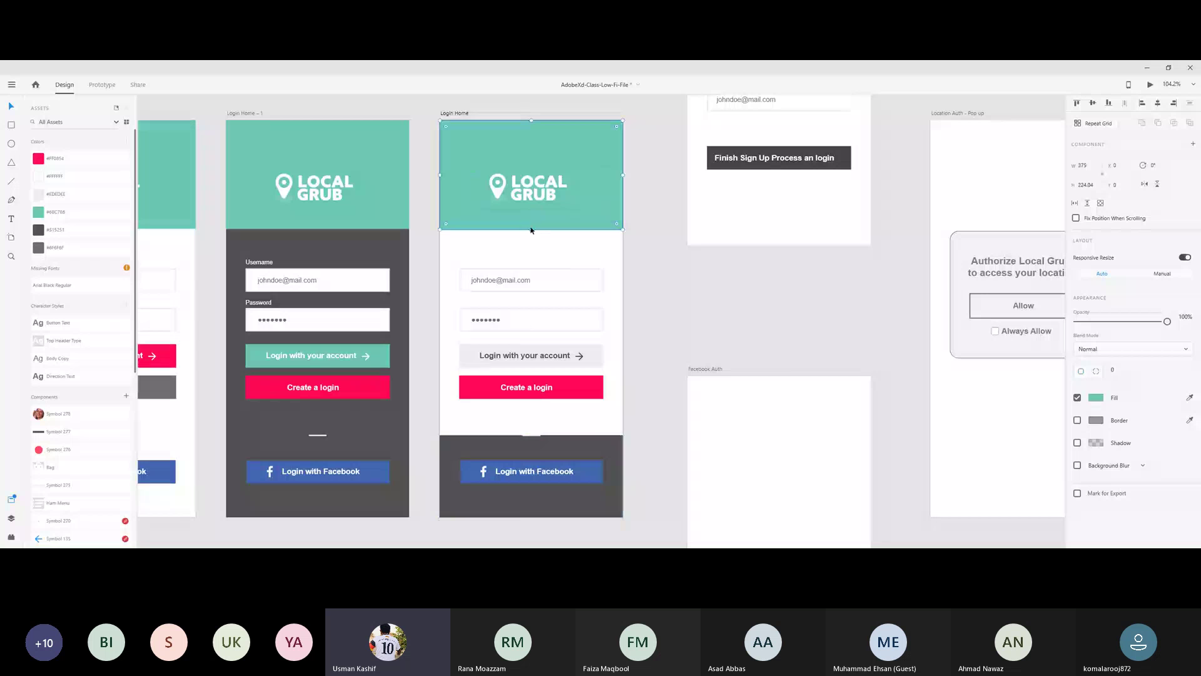
drag(531, 230, 531, 252)
click(550, 391)
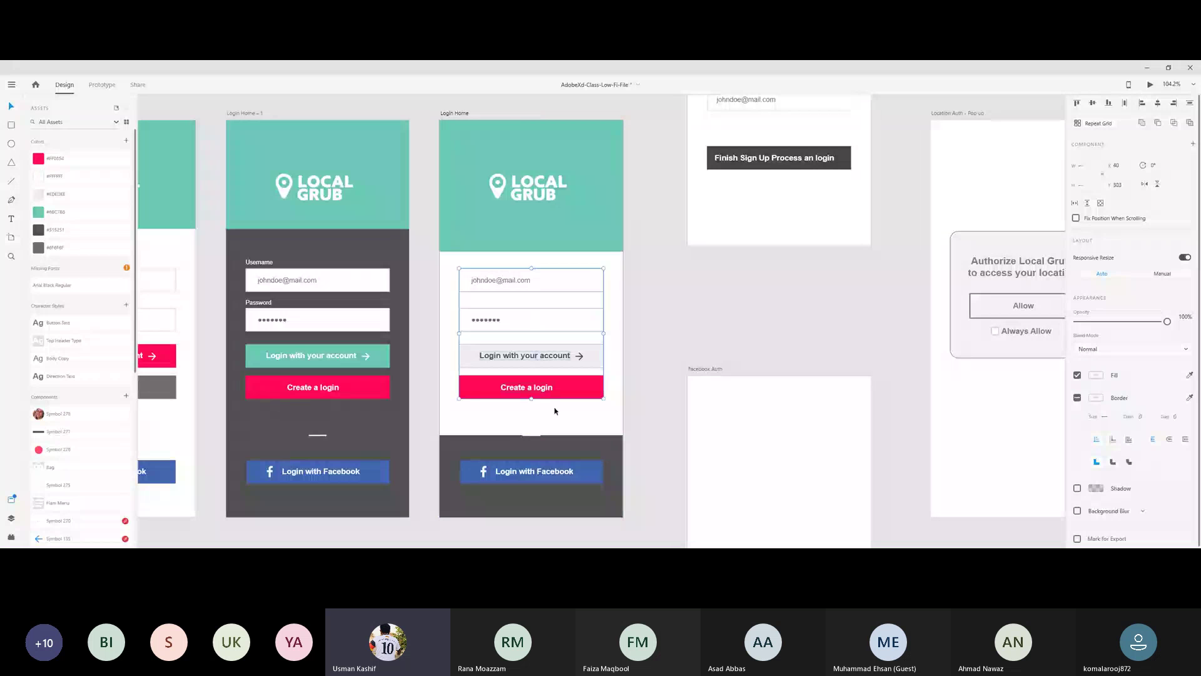
click(606, 235)
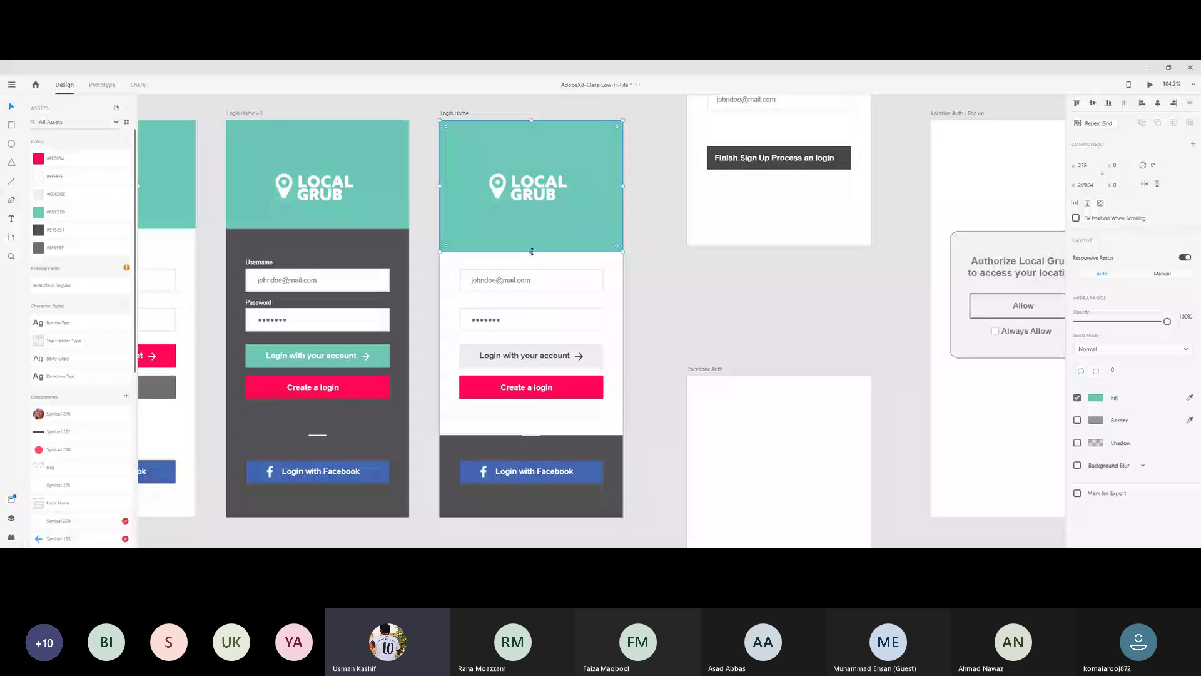
drag(531, 251, 538, 435)
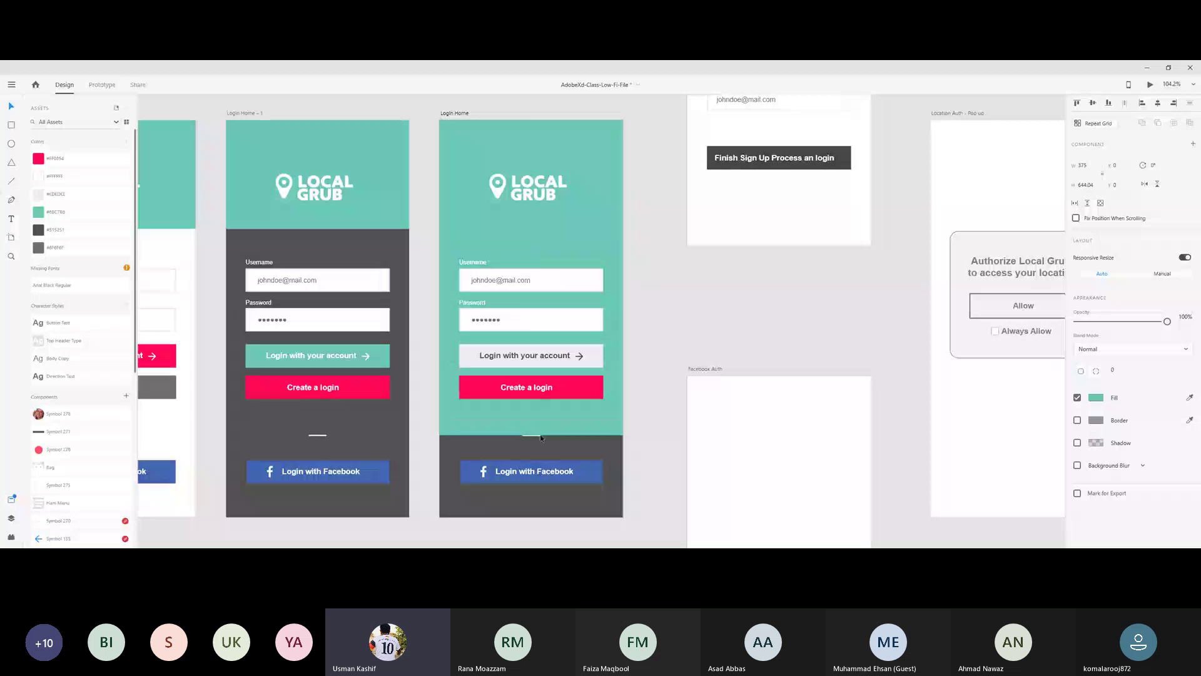
Undo the resizing of the teal and dark backgrounds on the Login Home artboard.
click(654, 411)
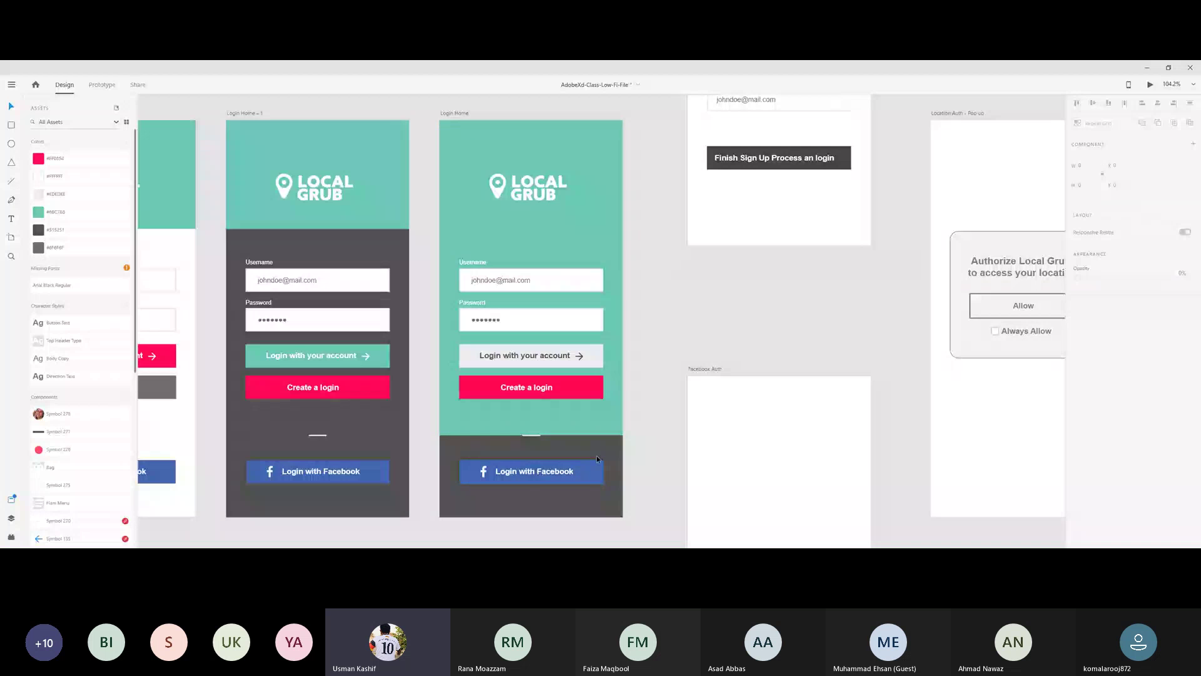
click(549, 418)
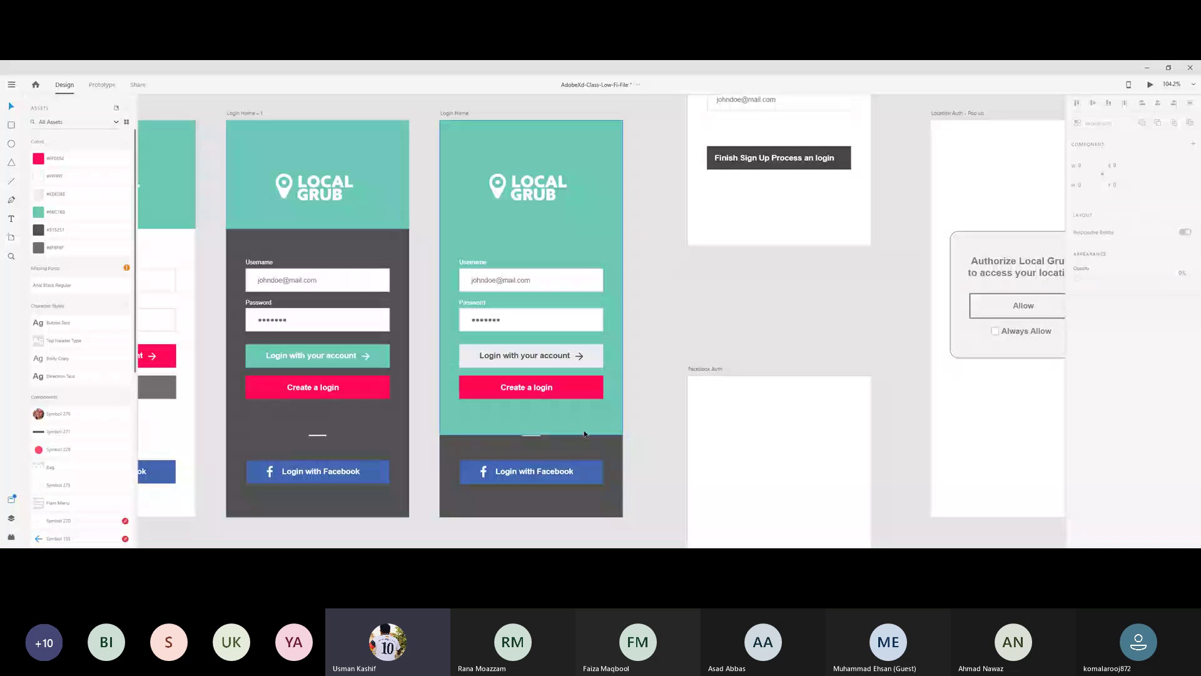
key(ctrl+z)
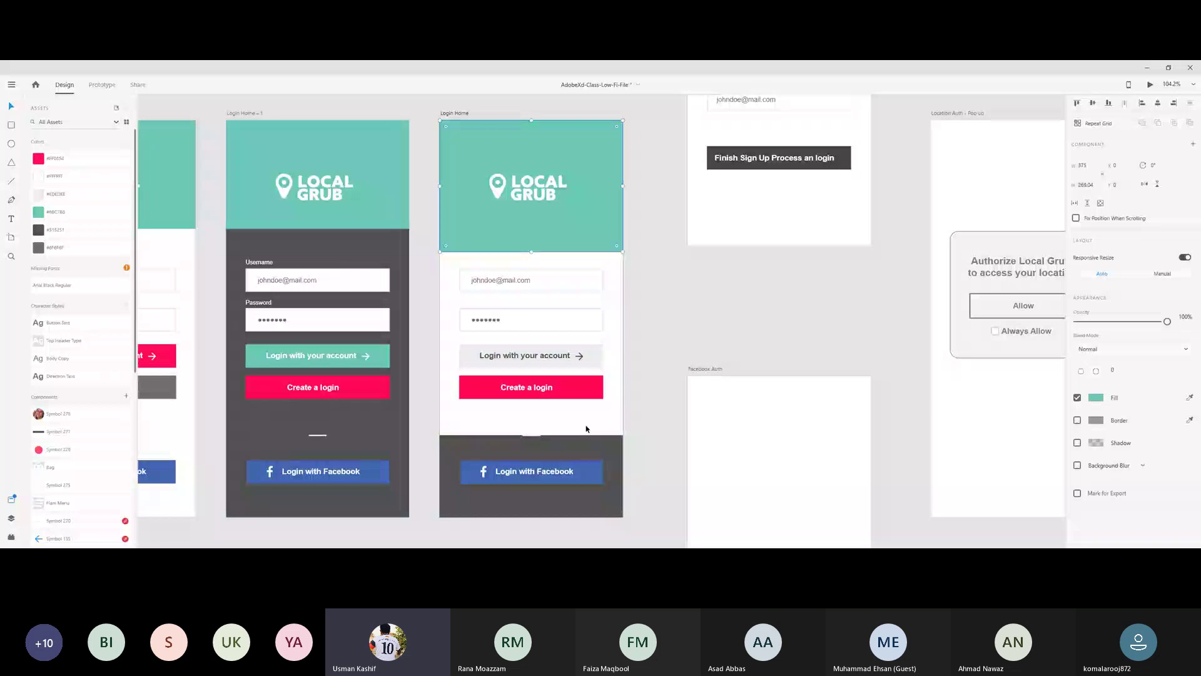
key(ctrl+z)
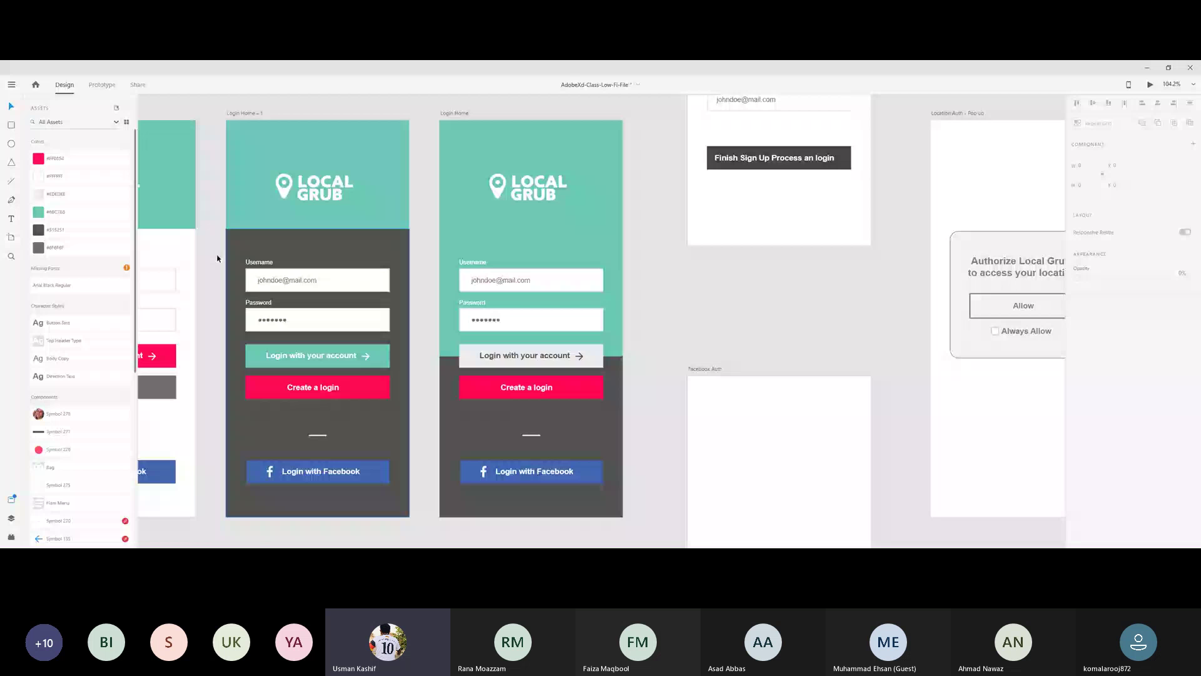
Inspect the logo and the username input box on the Login Home – 1 artboard by selecting each in turn.
scroll(313, 259, up, 2)
scroll(313, 260, left, 2)
click(402, 262)
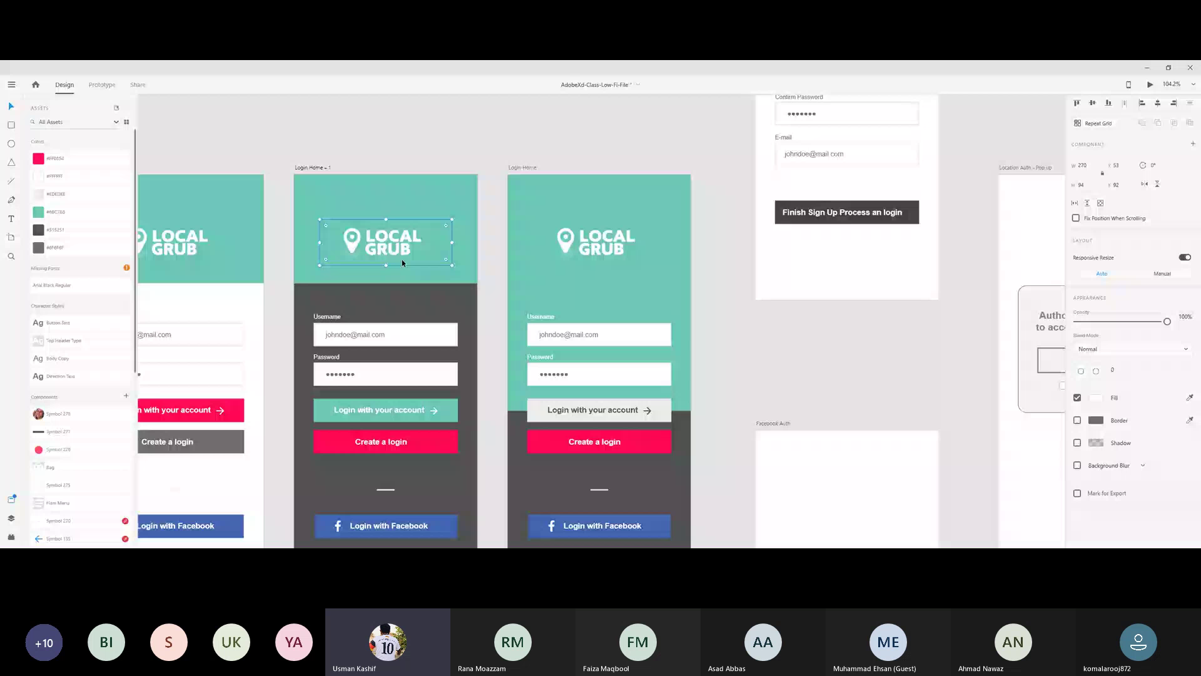
click(372, 342)
scroll(373, 342, down, 1)
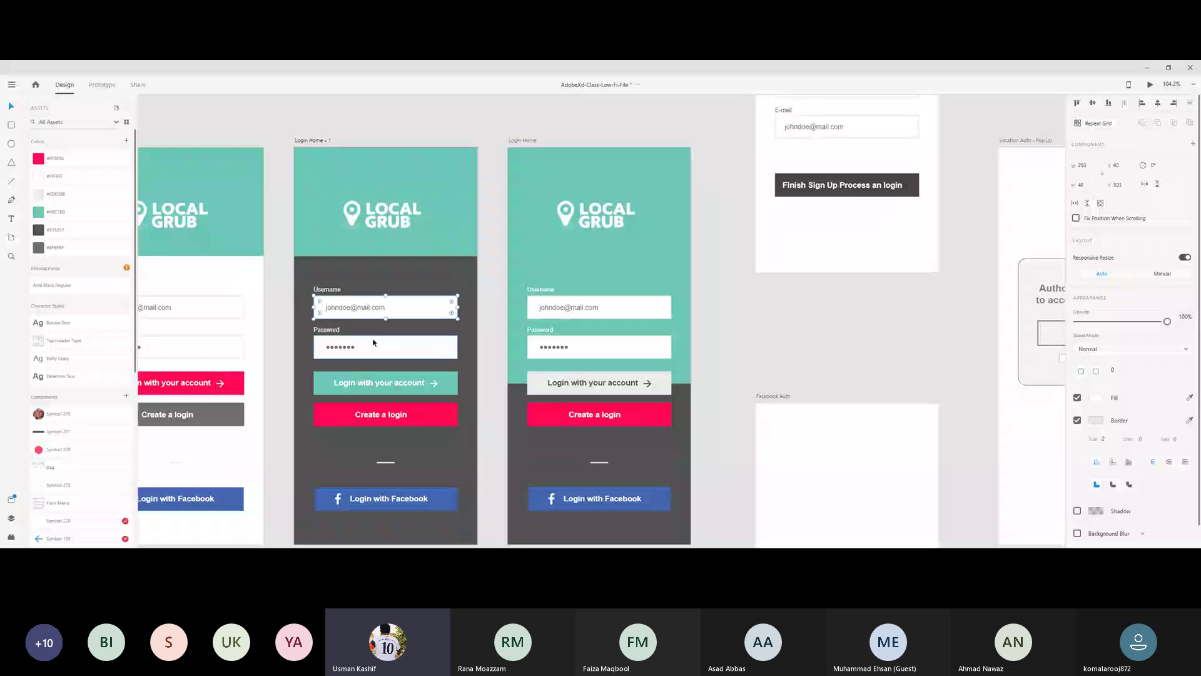
Try rounding the corners of the username box on Login Home – 1 to a radius of 24, and undo it.
scroll(373, 343, down, 1)
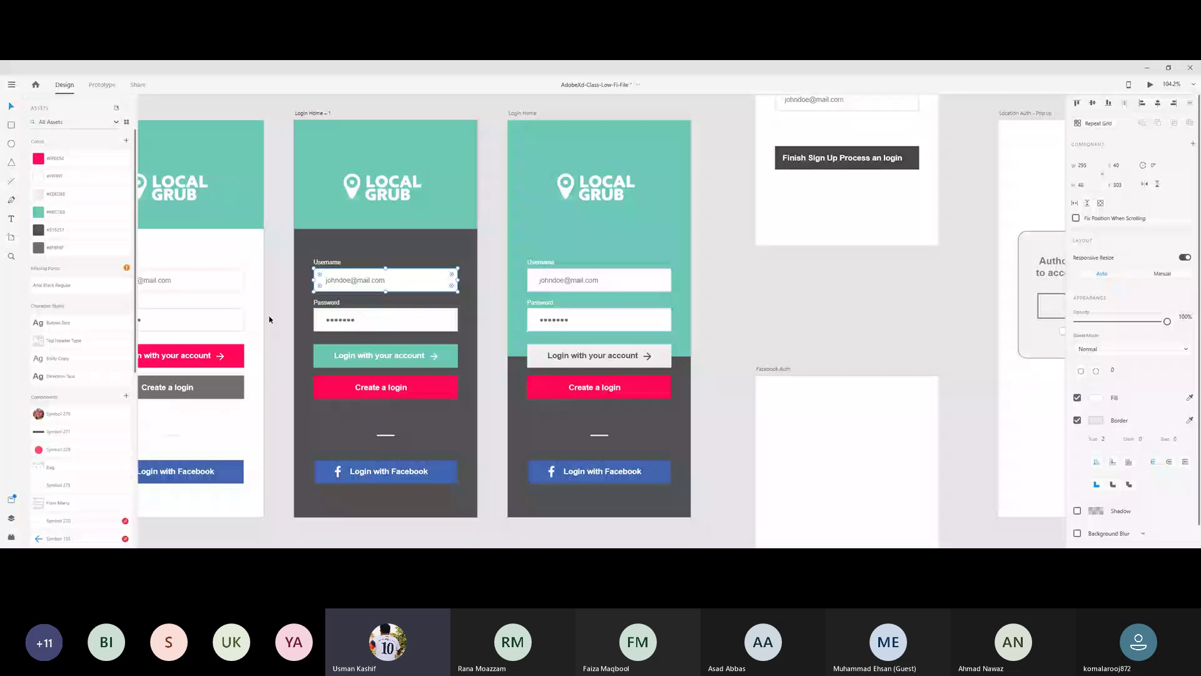
drag(451, 275, 370, 294)
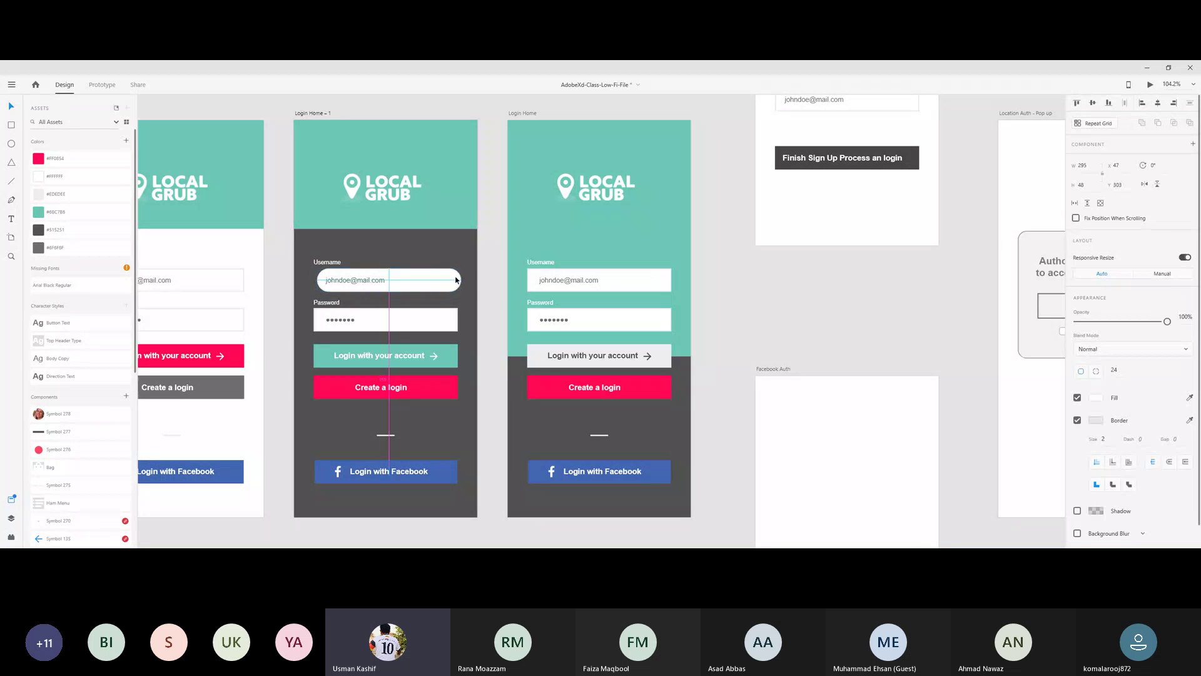
mouse_move(439, 289)
mouse_down()
mouse_move(476, 266)
mouse_move(452, 273)
mouse_up()
key(ctrl+z)
click(480, 247)
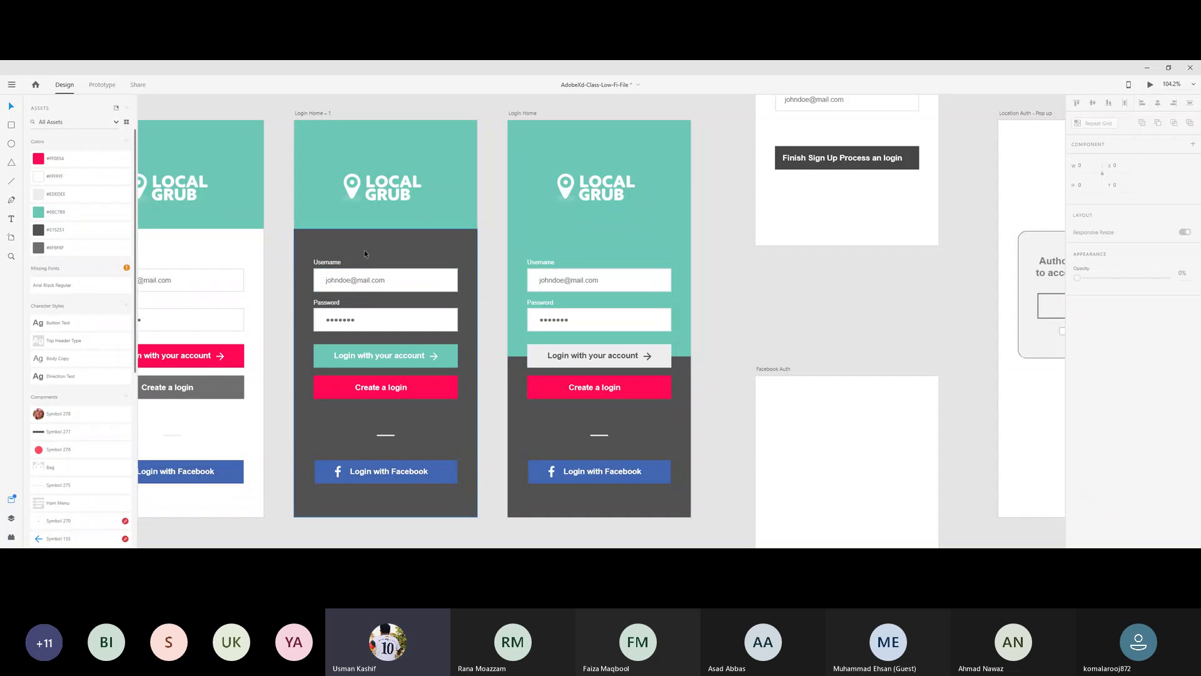
Compare the backgrounds of Login Home – 1, – 2 and – 3, selecting the dark panel and the full teal background.
scroll(338, 163, up, 1)
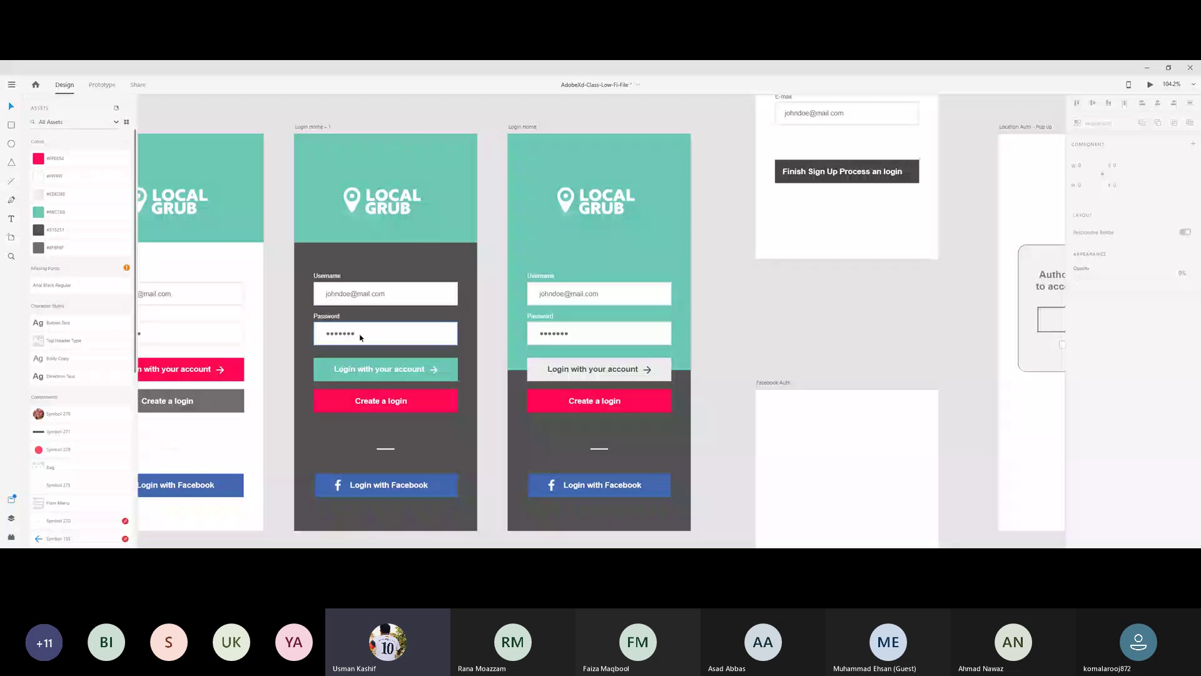
scroll(359, 337, left, 3)
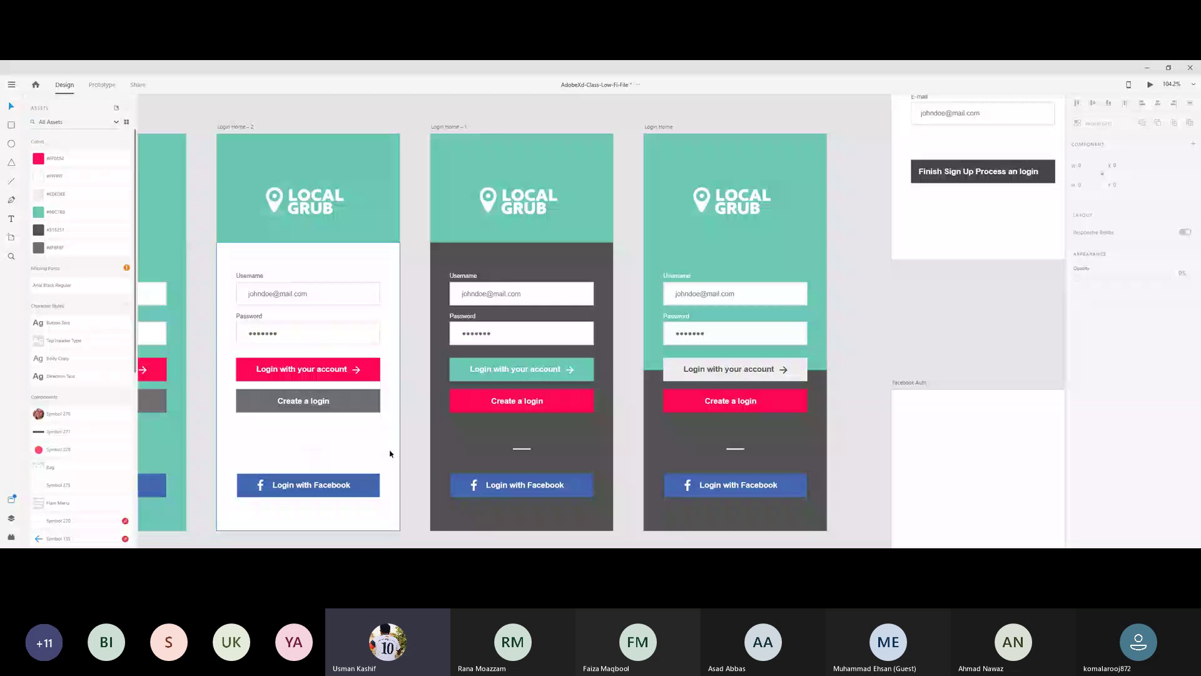
click(518, 458)
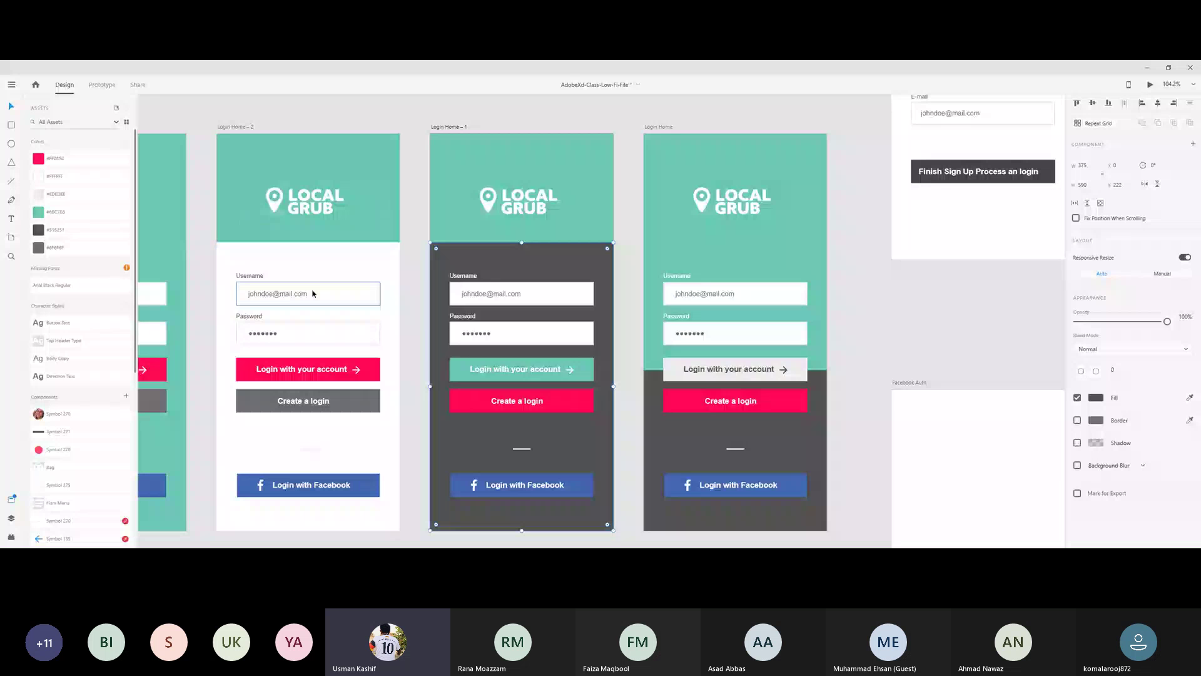
scroll(313, 294, up, 1)
scroll(313, 293, left, 4)
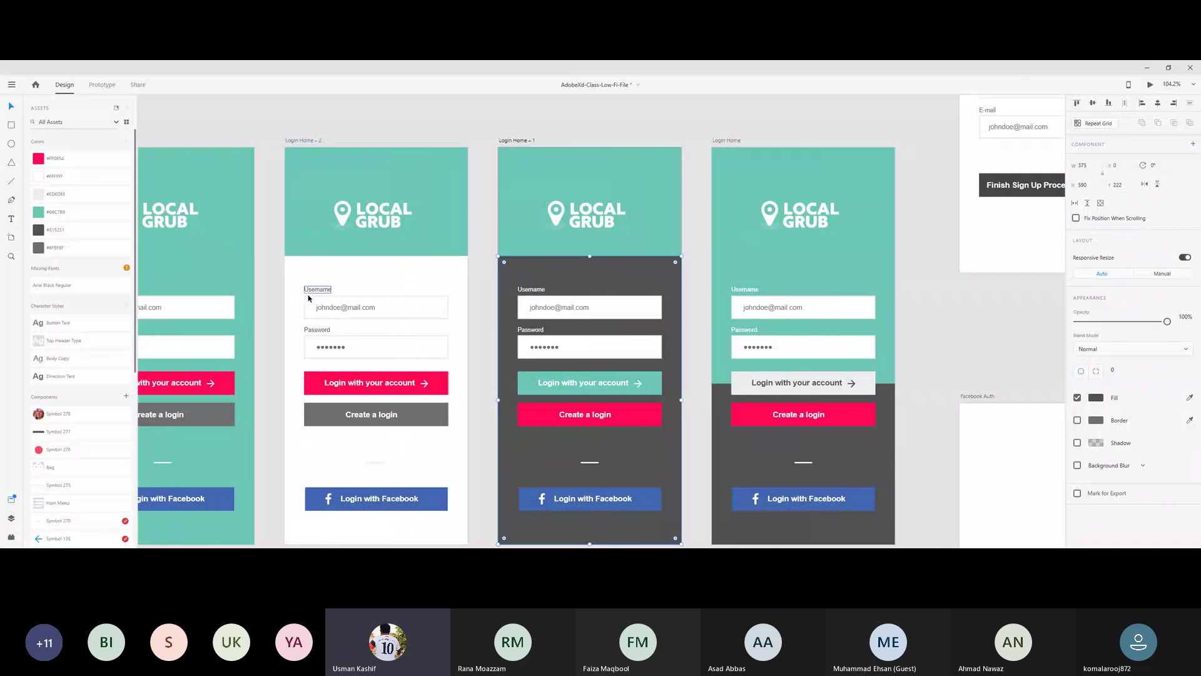
scroll(313, 298, left, 2)
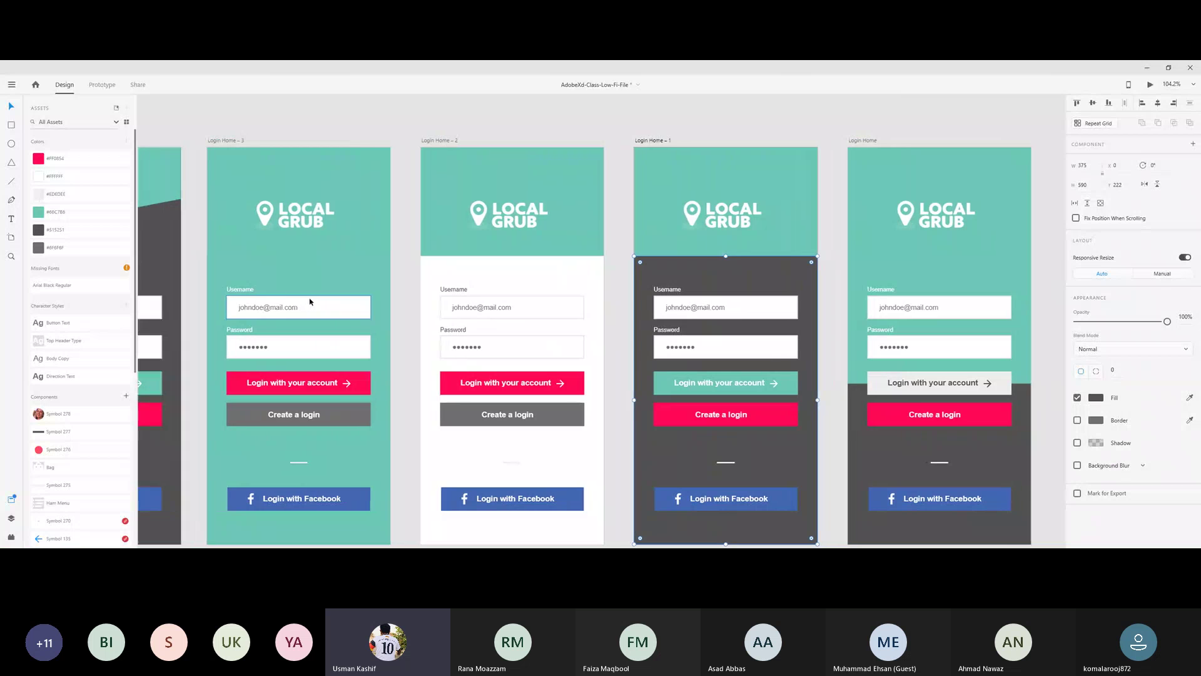
scroll(313, 294, down, 2)
scroll(313, 294, up, 2)
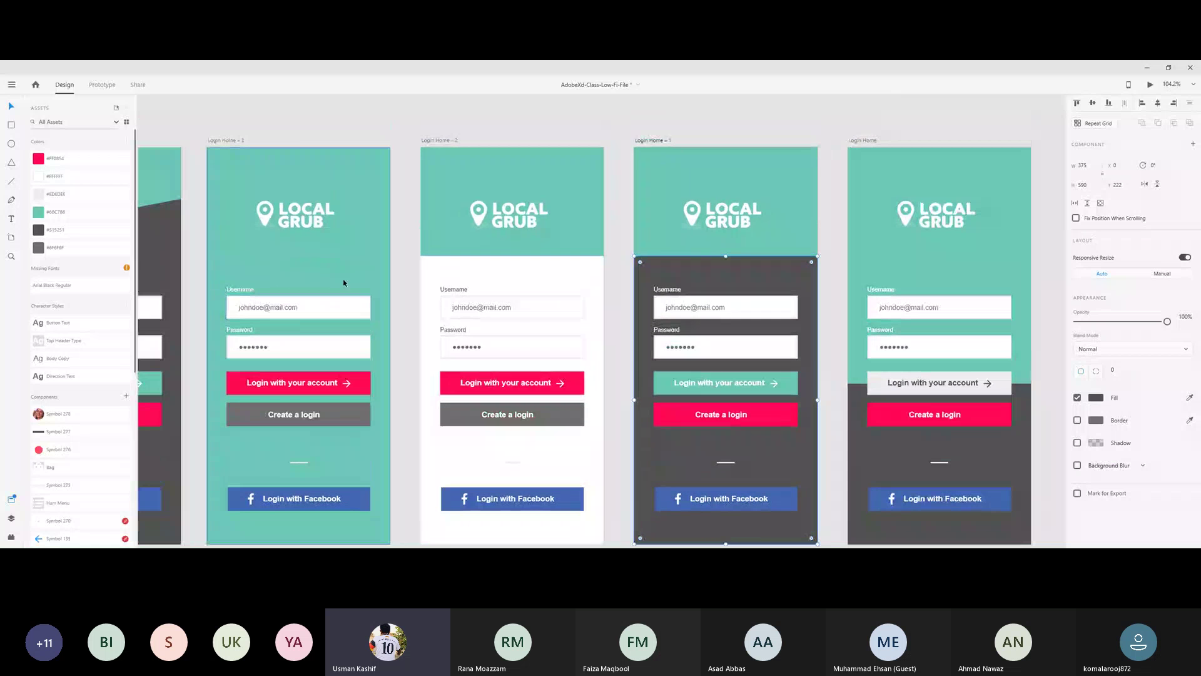
click(326, 279)
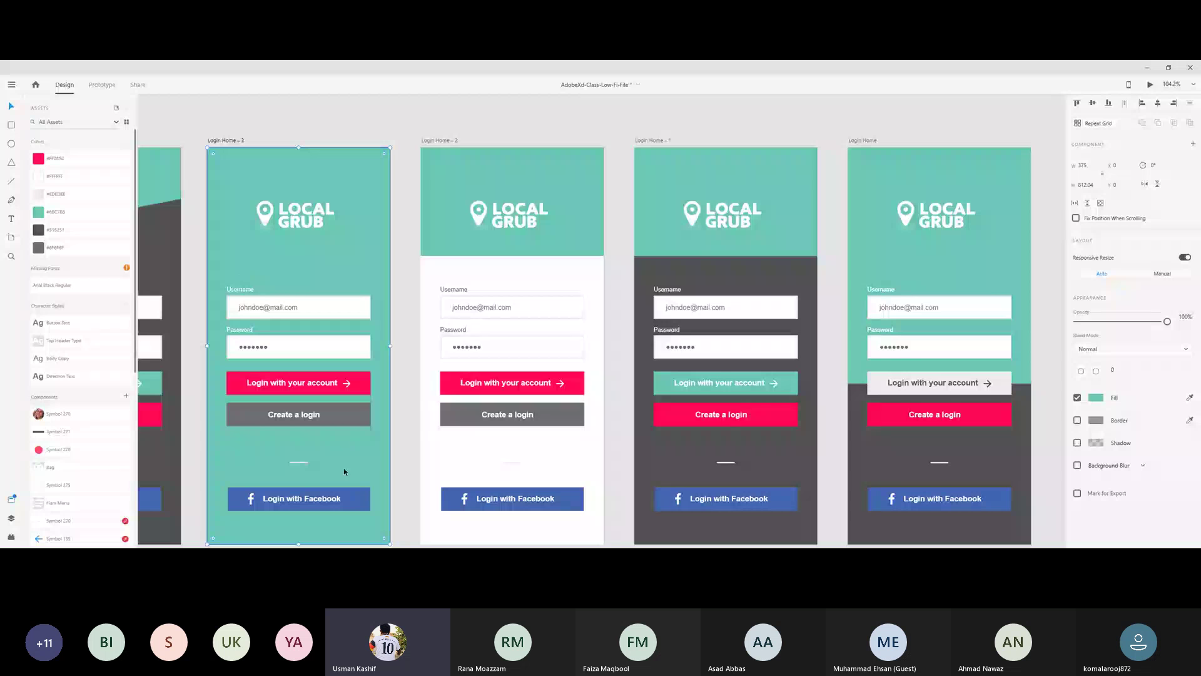
Try stretching the teal header on Login Home – 2 down over the full artboard height, and undo it.
click(548, 245)
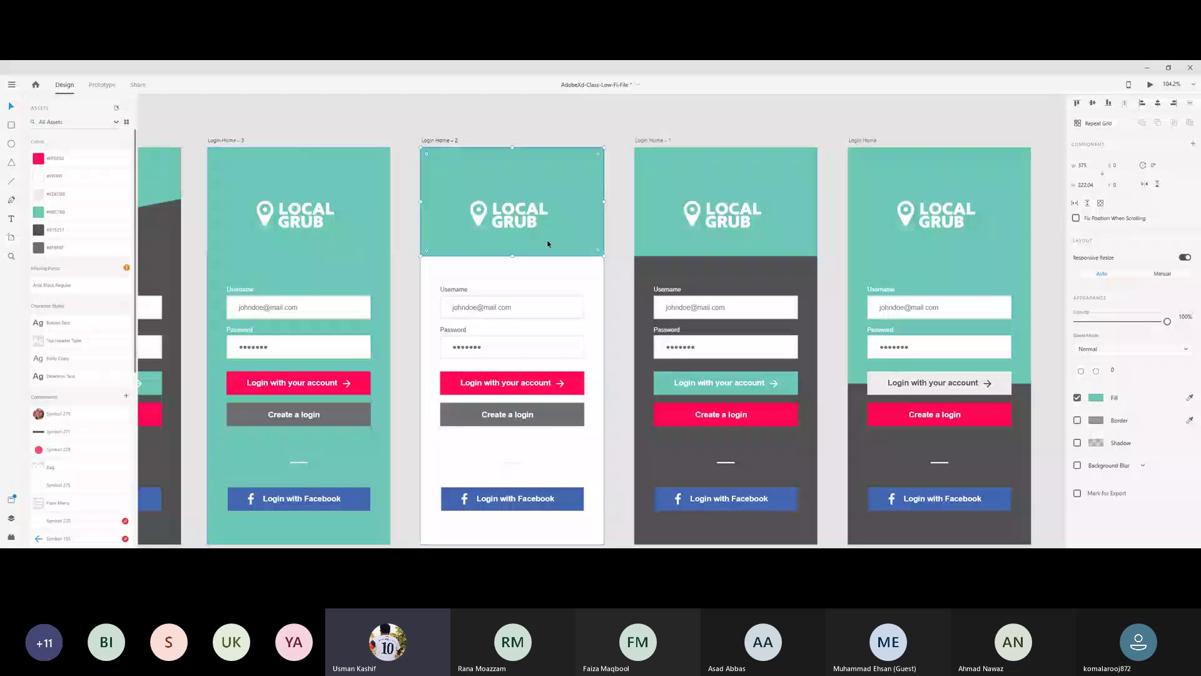
drag(512, 256, 504, 534)
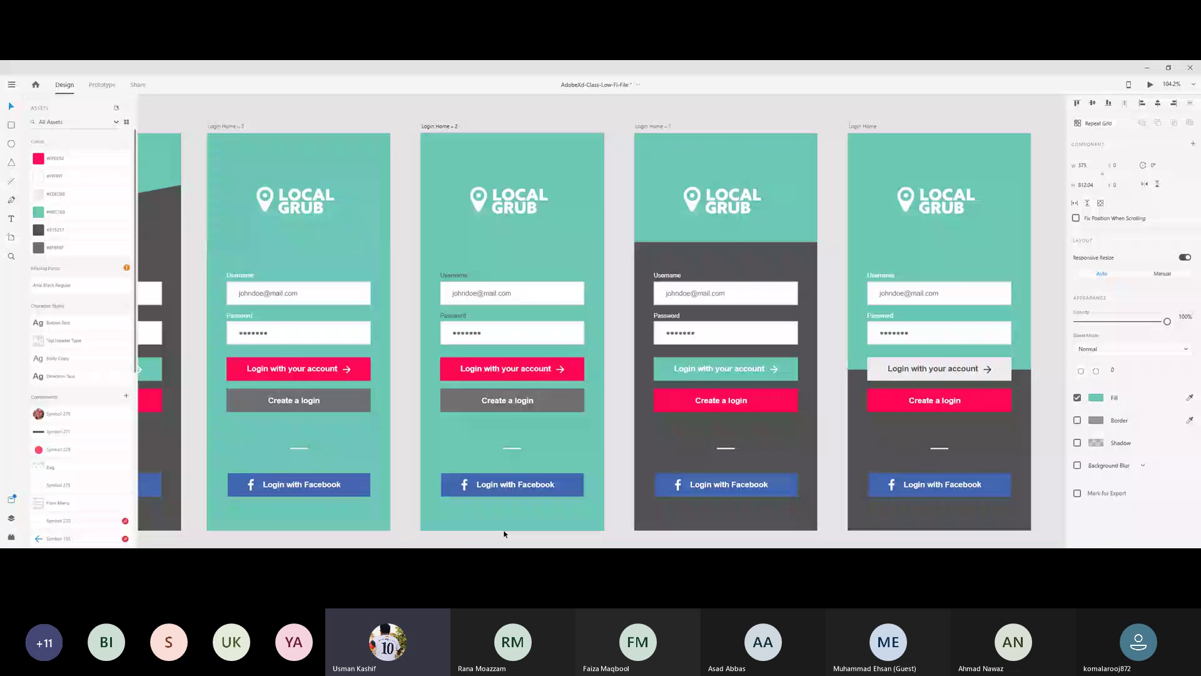
key(ctrl+z)
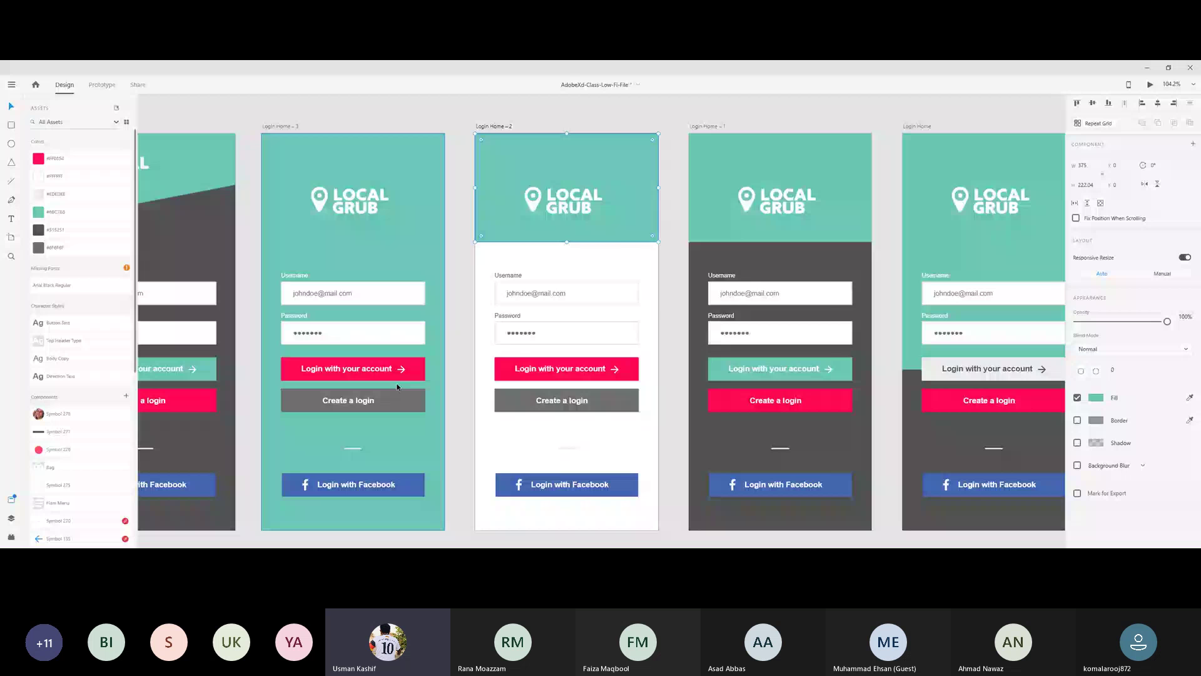
Inspect the slanted teal header shape behind the logo on the Login Home – 4 artboard.
scroll(312, 182, left, 4)
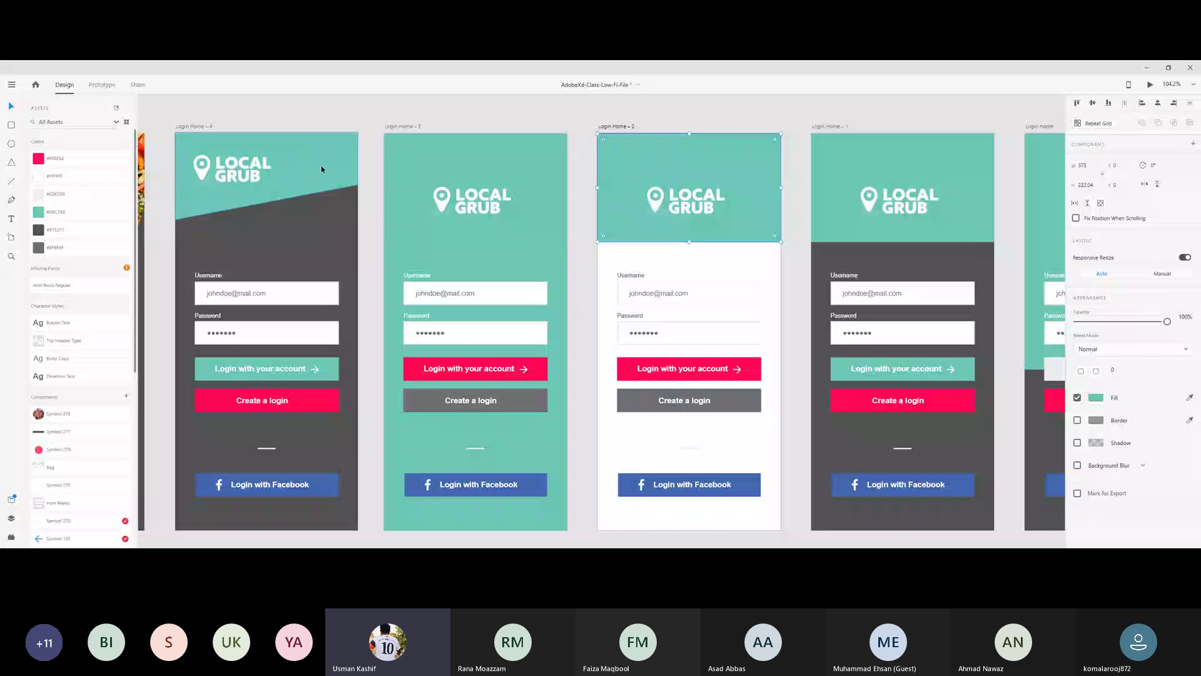
click(323, 172)
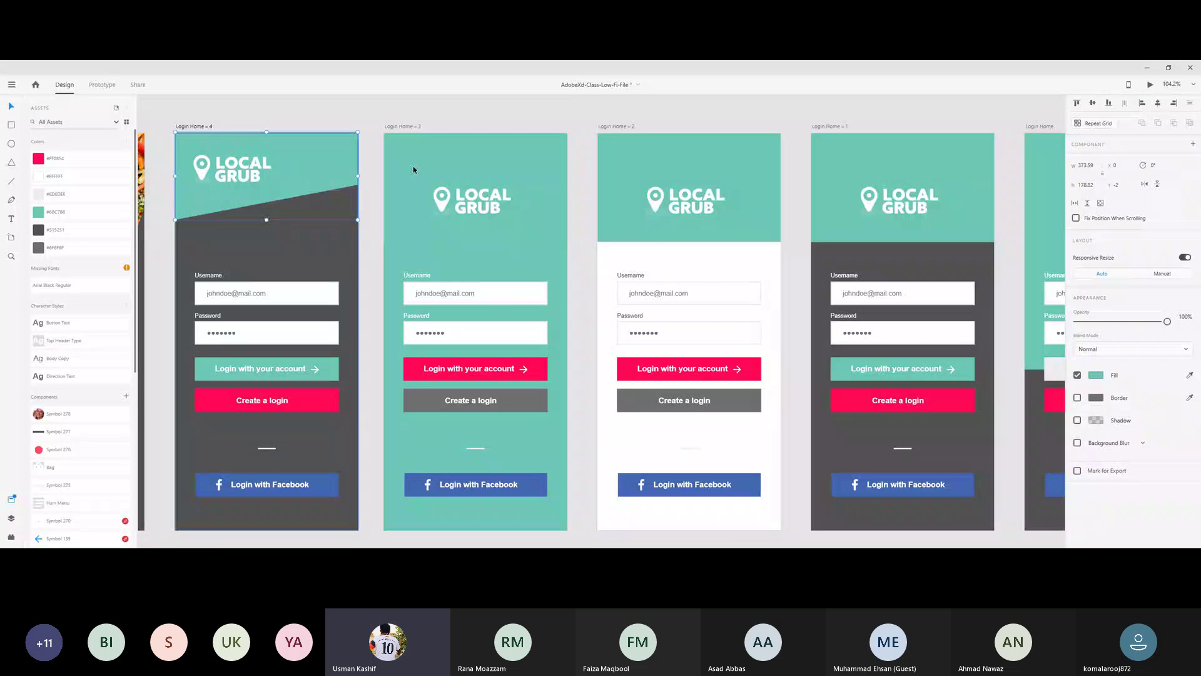
click(369, 186)
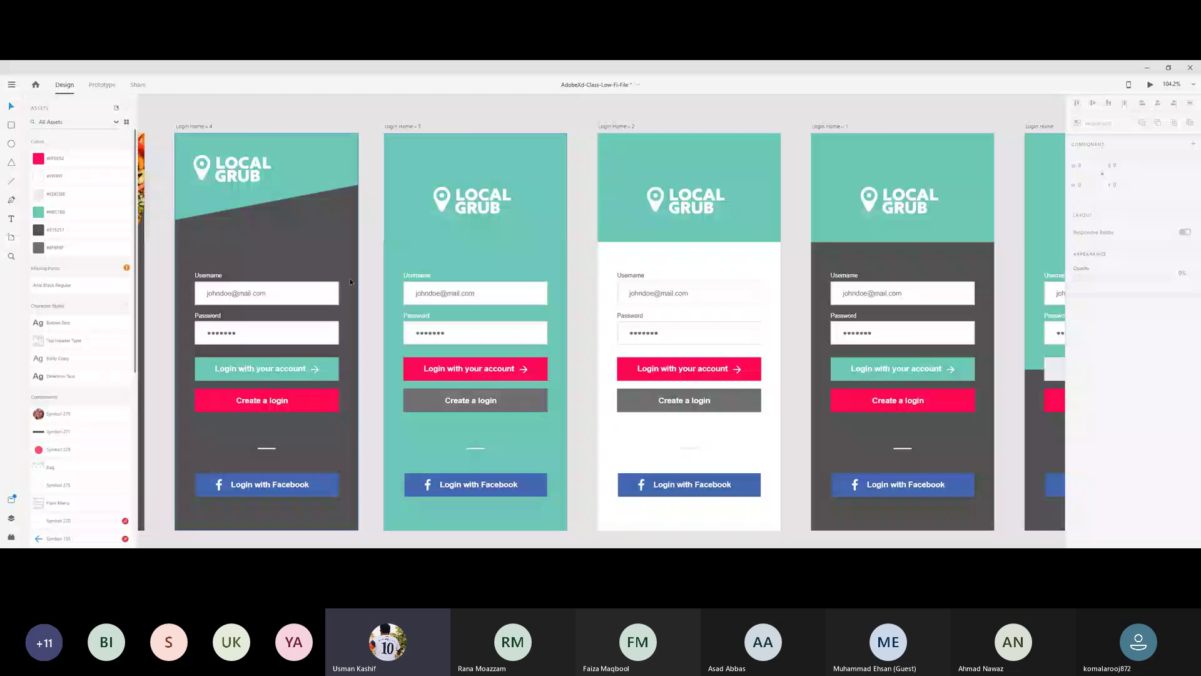
Round only the bottom-right corner of the food photo on Login Home – 5 to a radius of 128.
scroll(351, 277, left, 3)
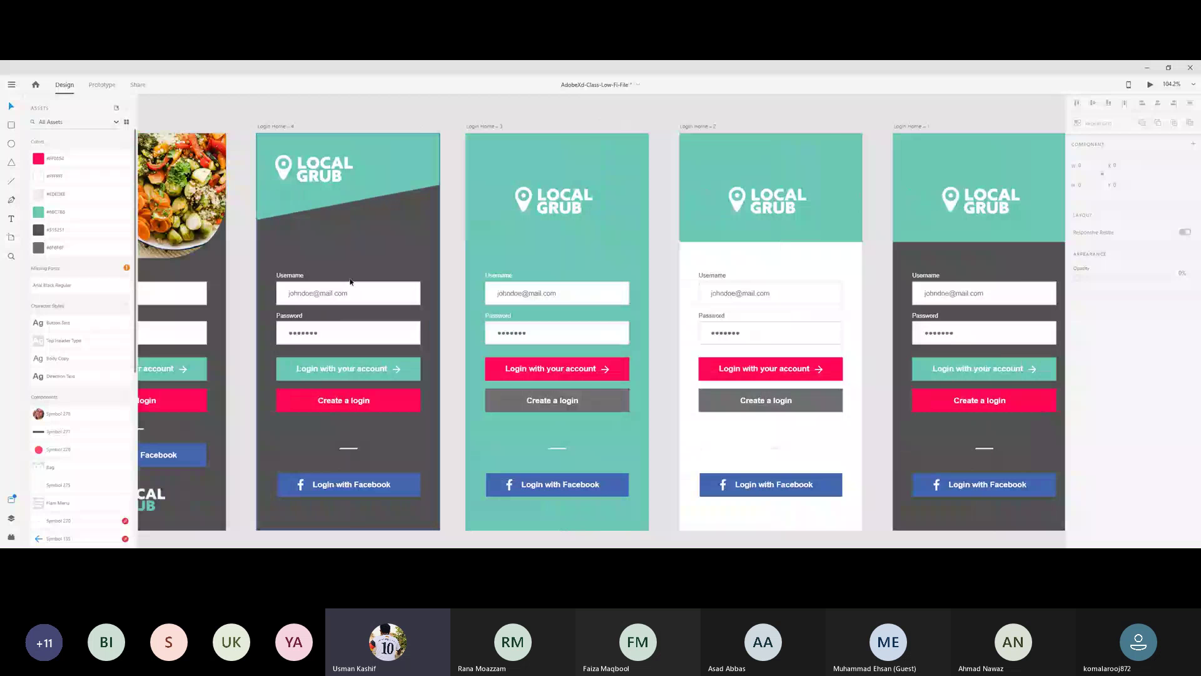
scroll(350, 282, left, 6)
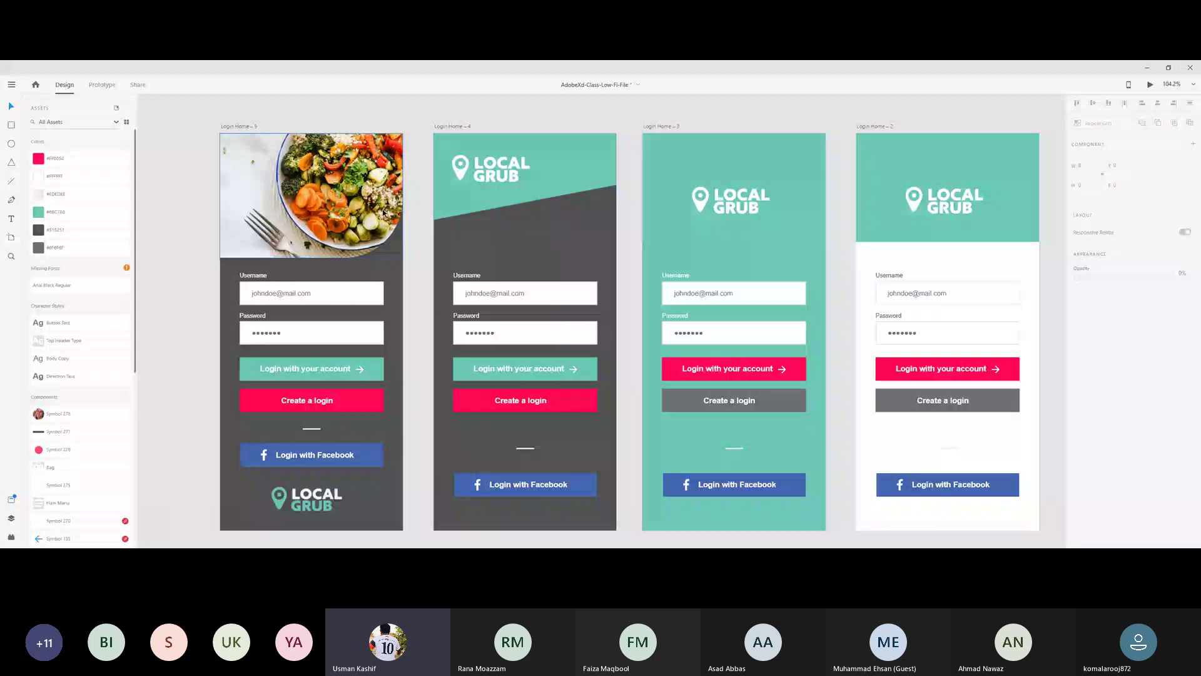
click(384, 213)
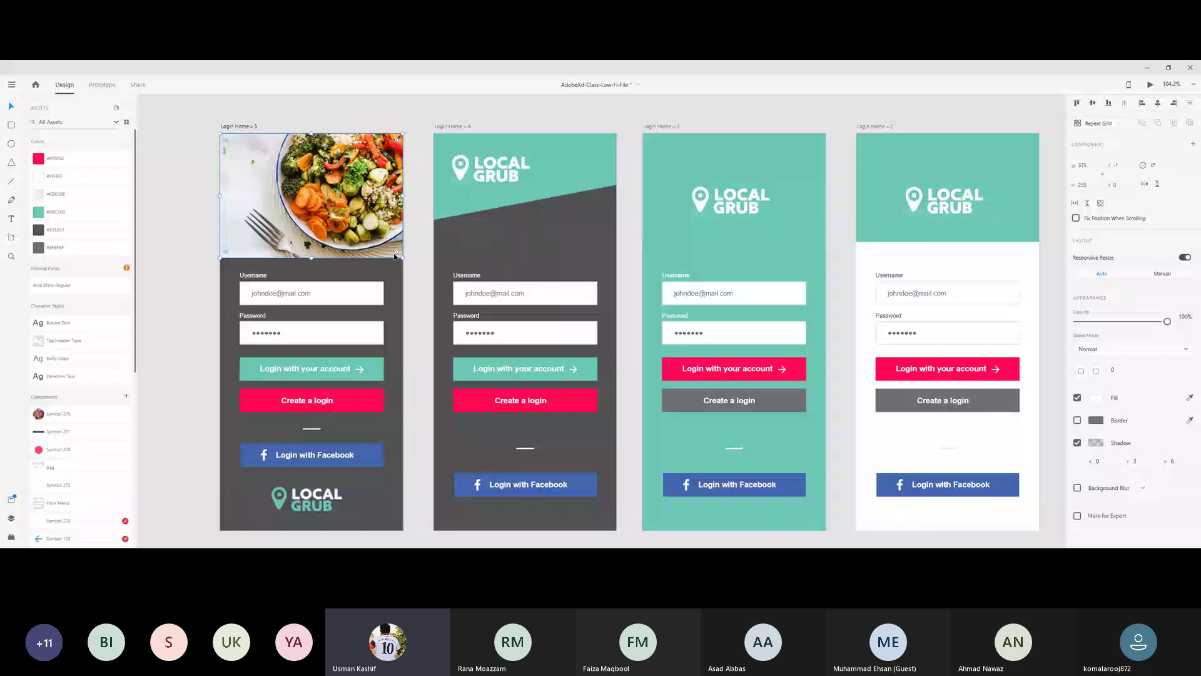
drag(395, 257, 352, 207)
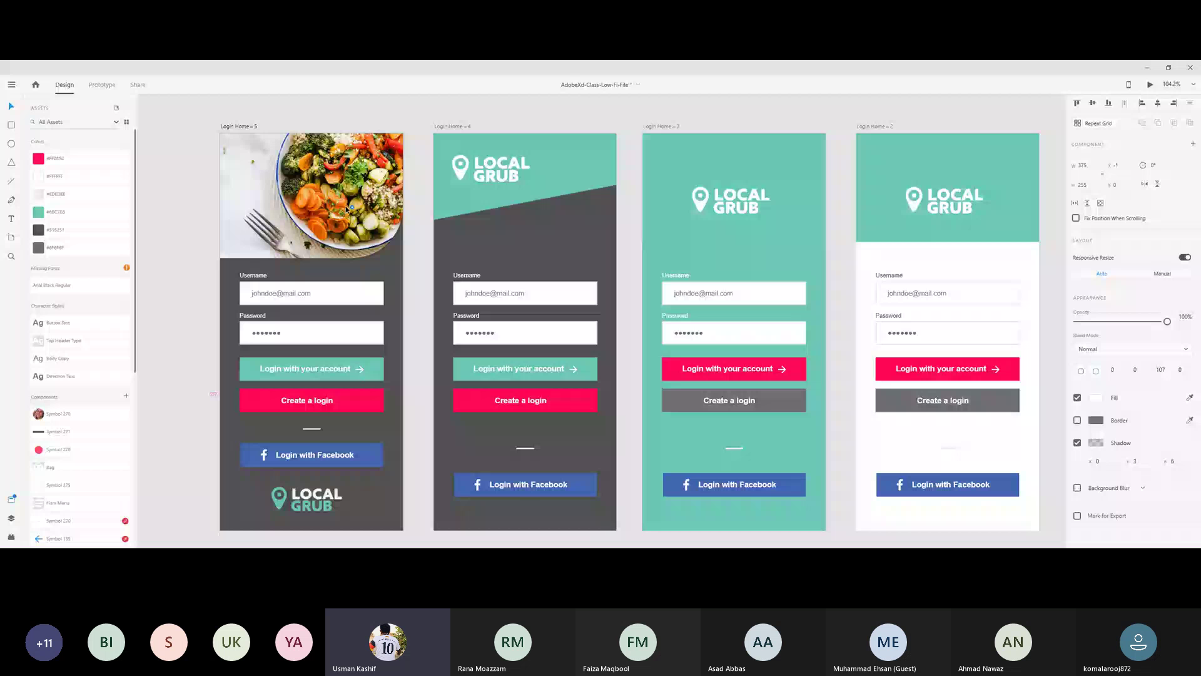
click(351, 208)
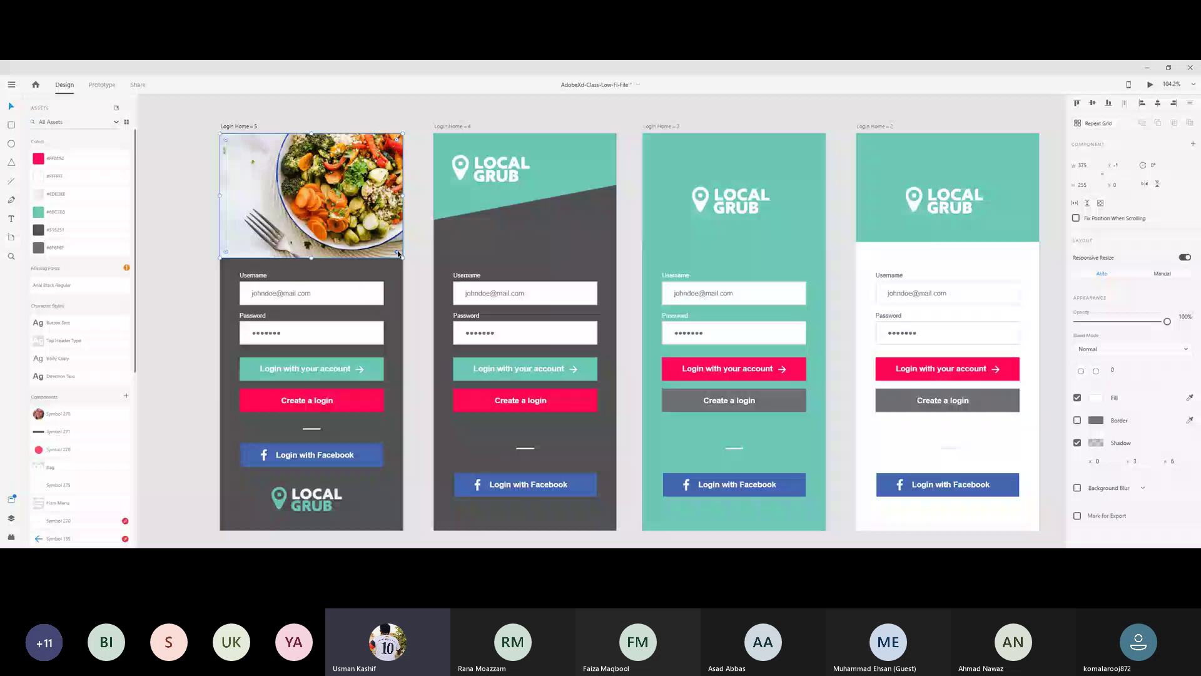
drag(399, 253, 343, 203)
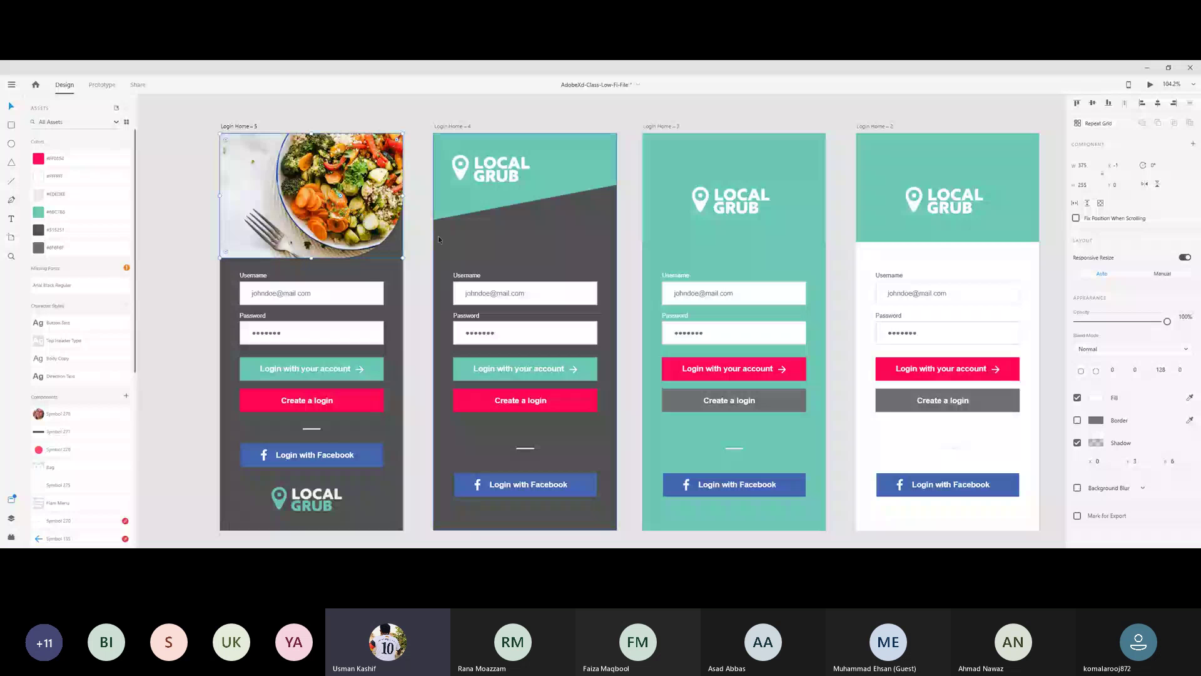
Examine the food photo on Login Home – 5 and compare all six Login Home variants side by side.
scroll(331, 471, down, 2)
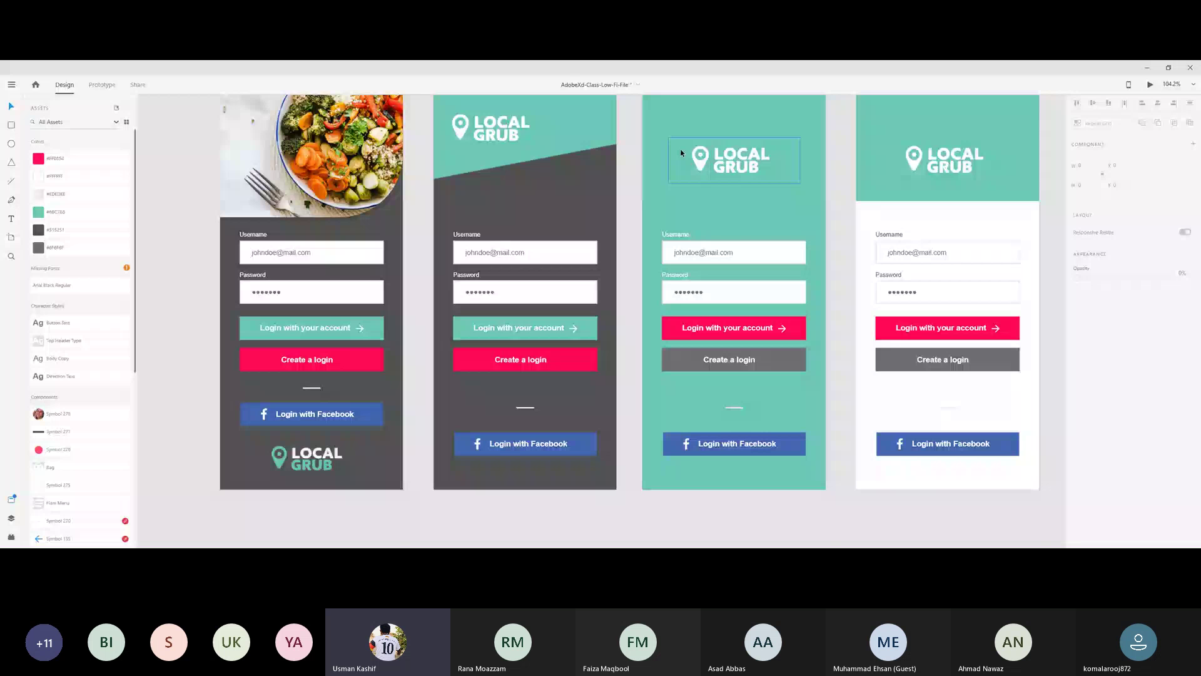
scroll(369, 311, up, 4)
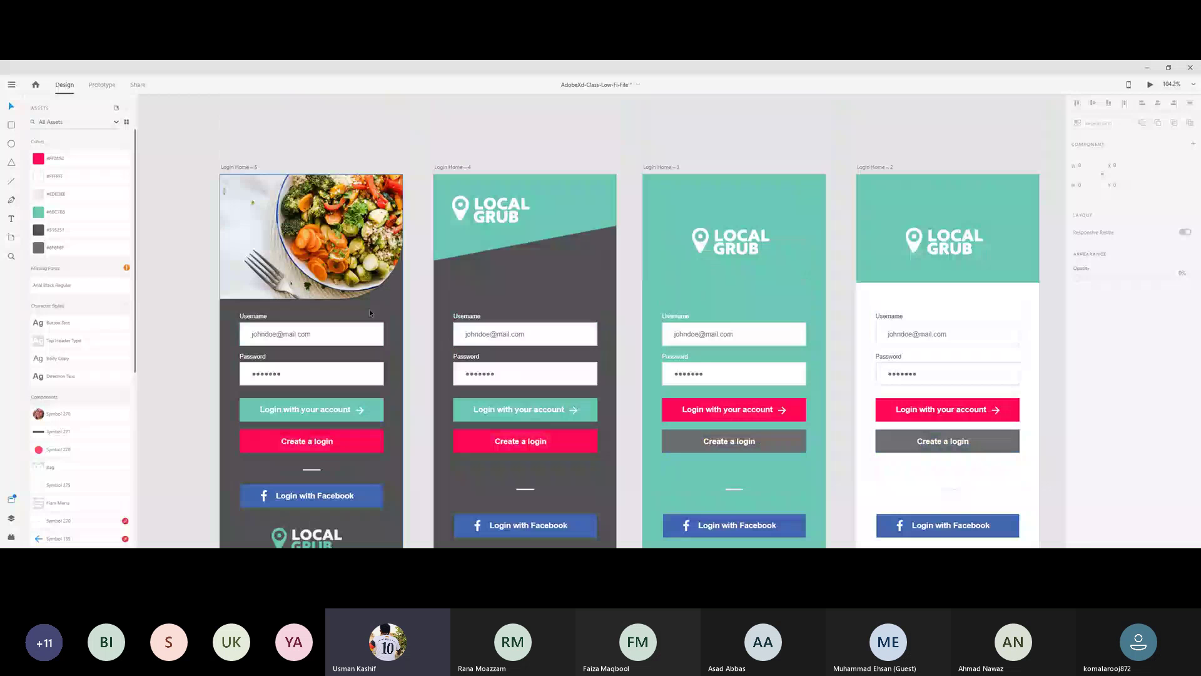
click(364, 292)
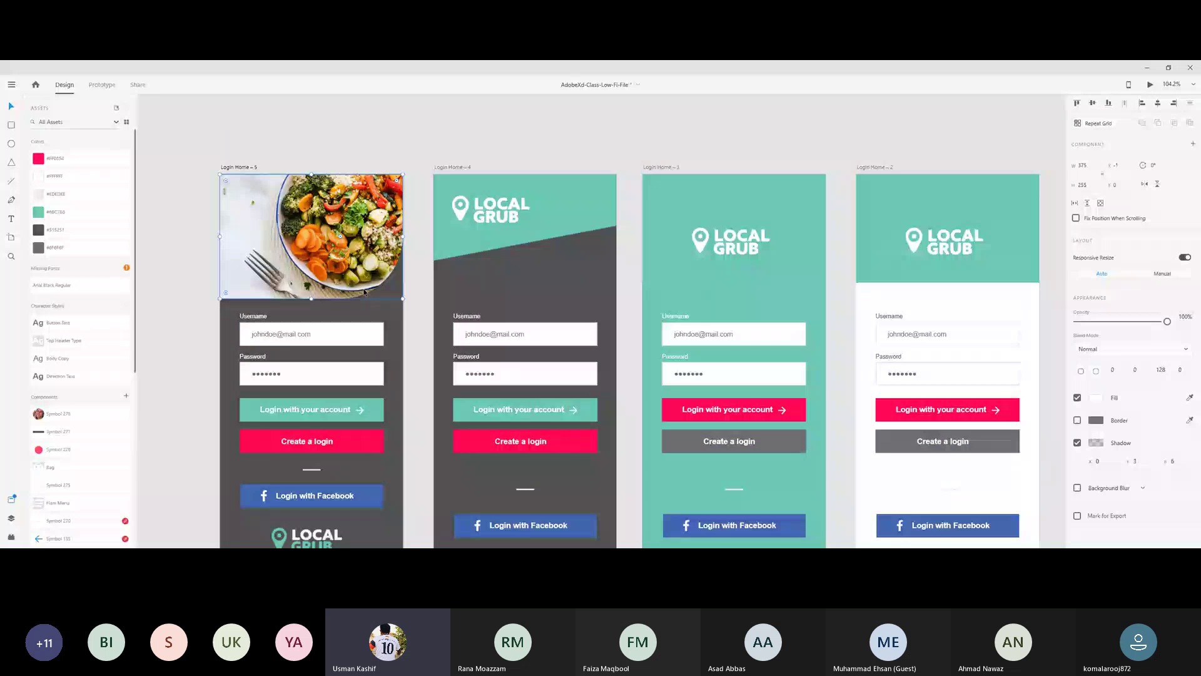
click(215, 290)
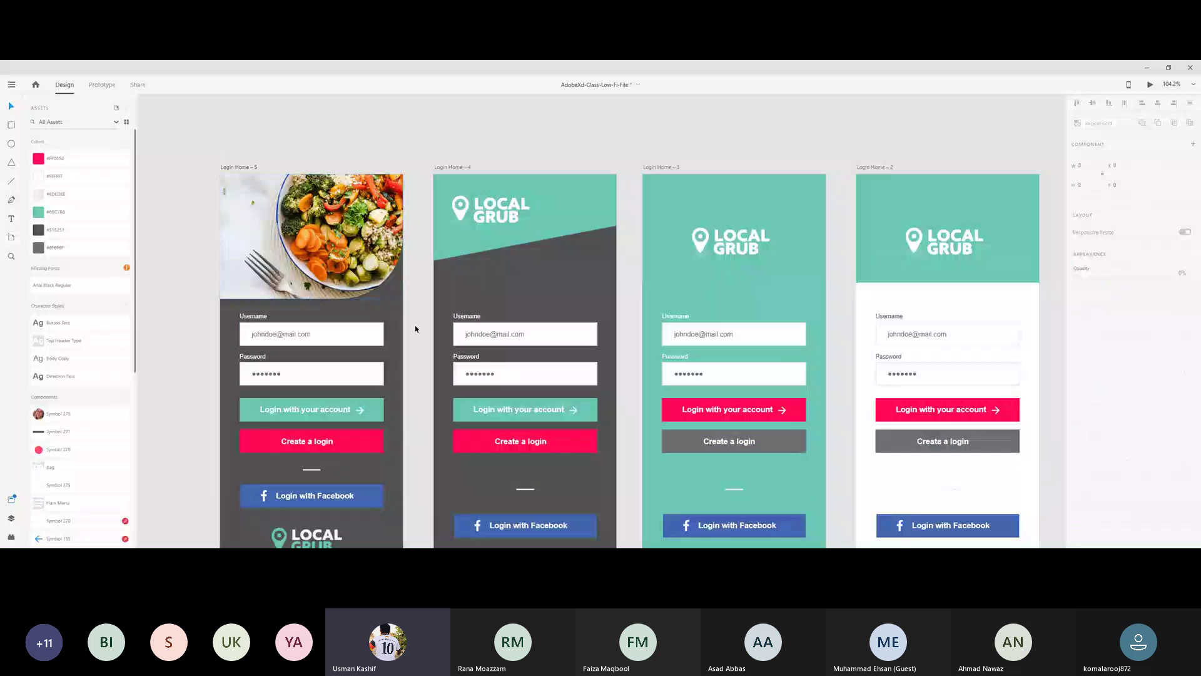
scroll(415, 329, down, 5)
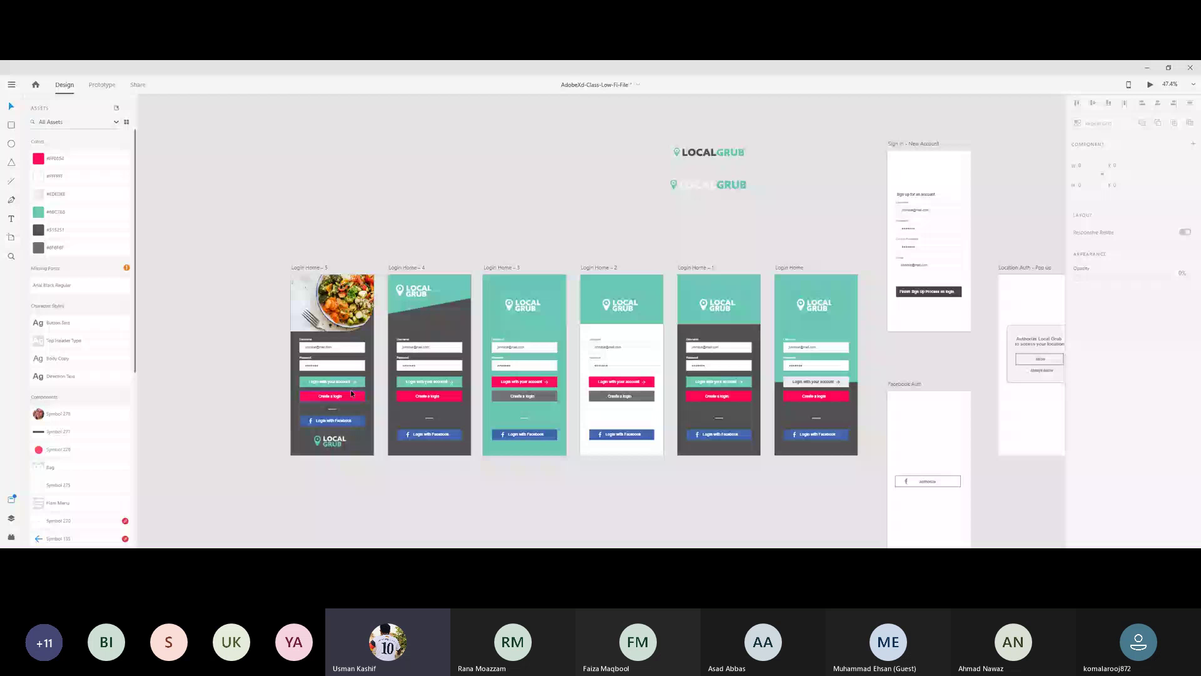
scroll(807, 476, up, 2)
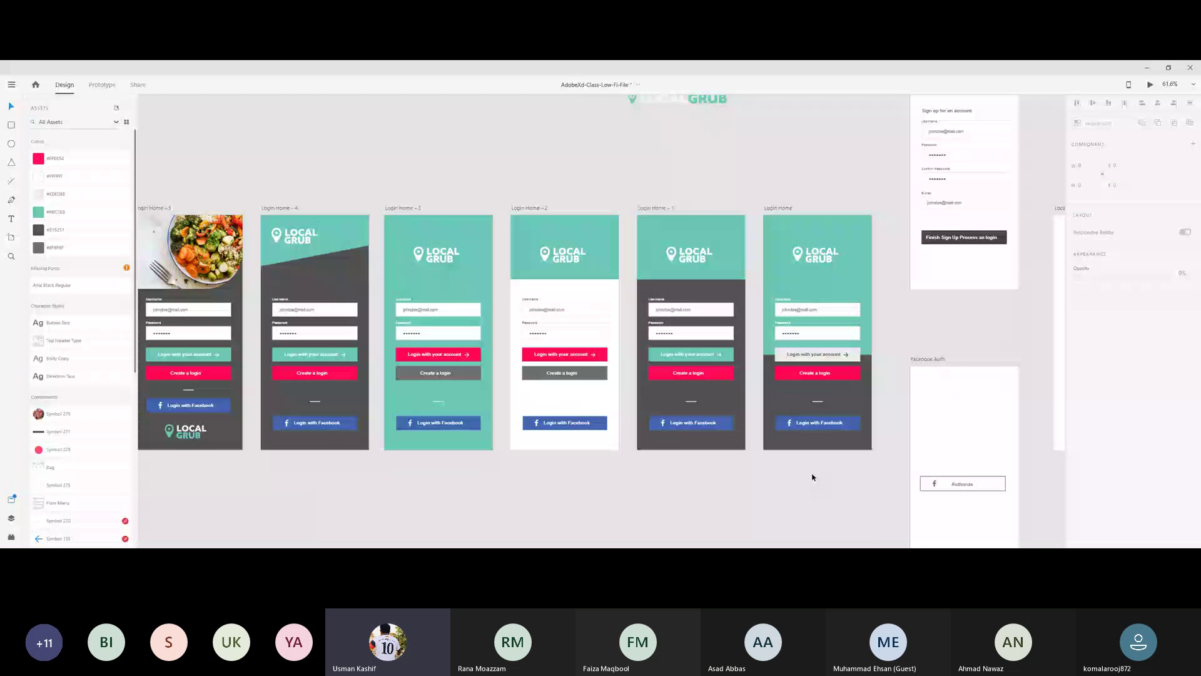
scroll(967, 324, up, 2)
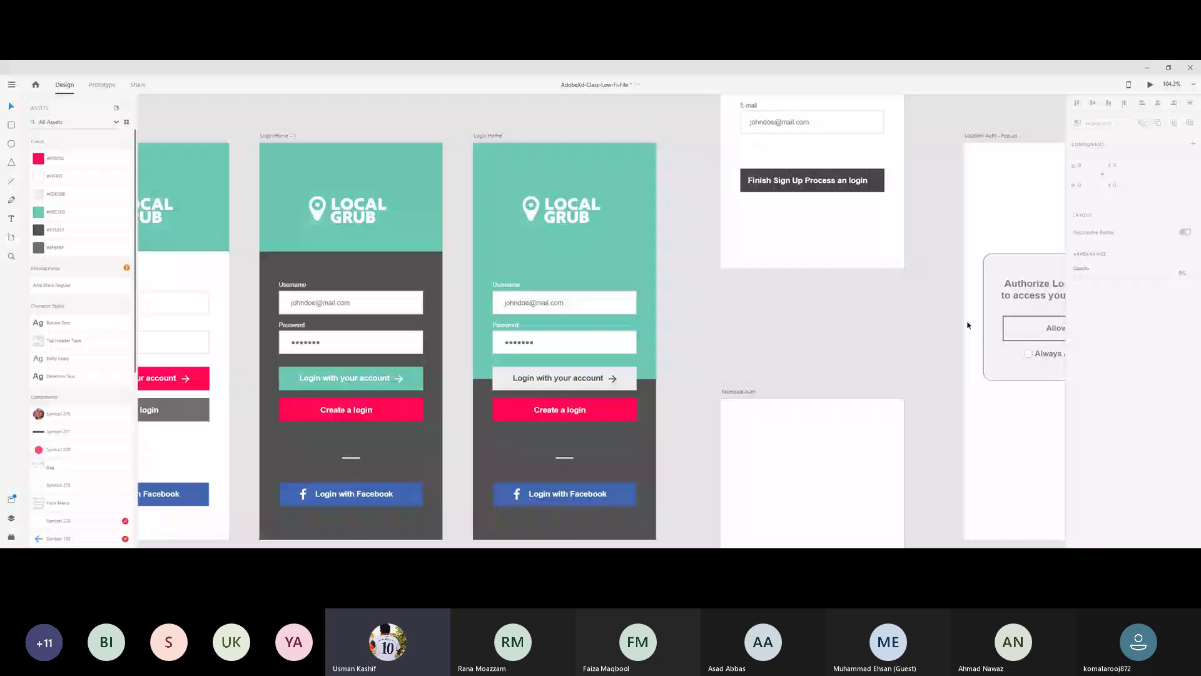
Move the large white-and-teal LOCALGRUB logo from beyond the last screens to just above the Login Home artboards.
scroll(1008, 348, down, 5)
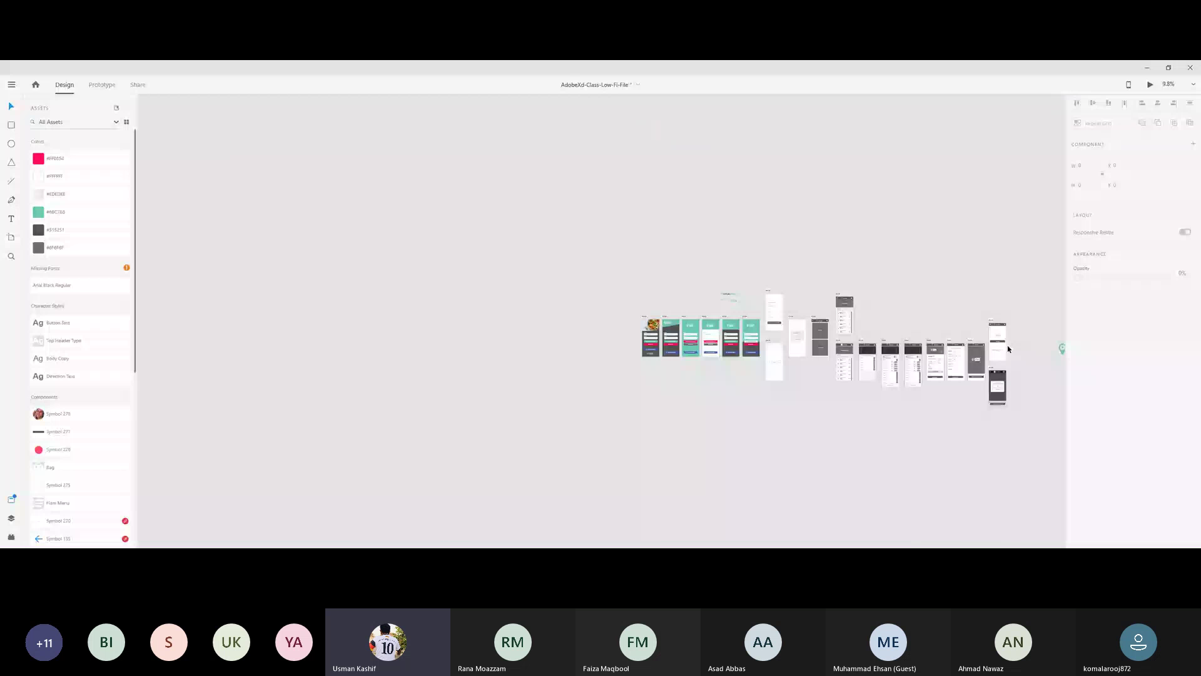
scroll(855, 368, right, 3)
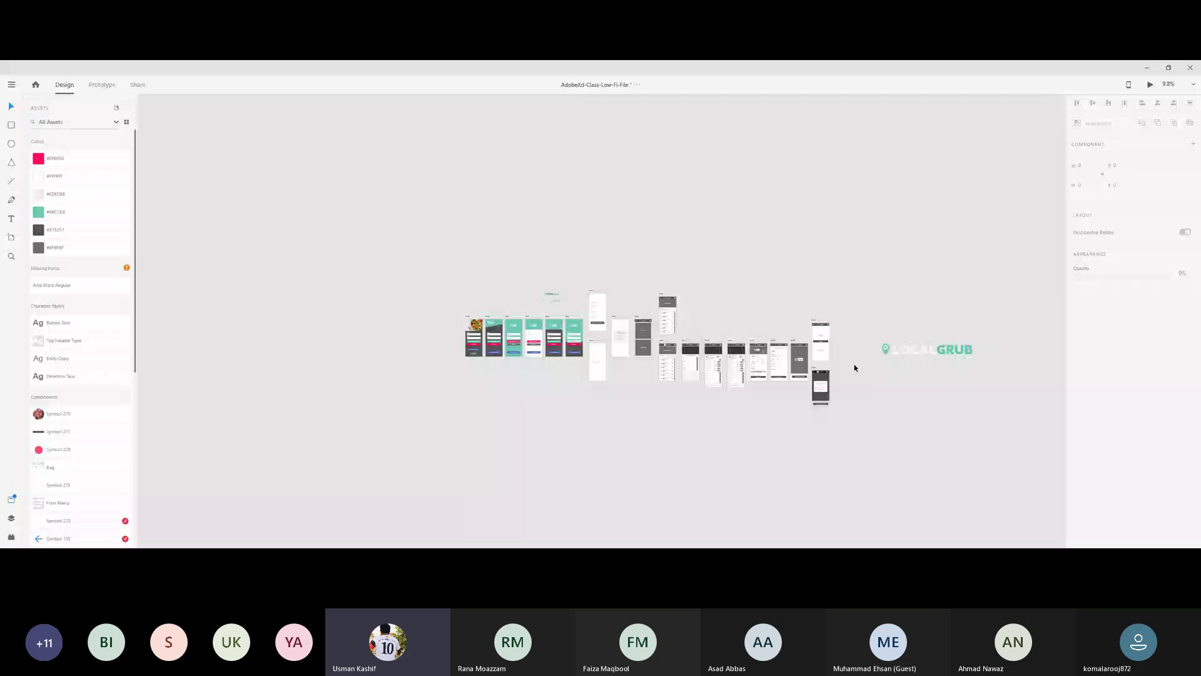
drag(854, 368, 476, 293)
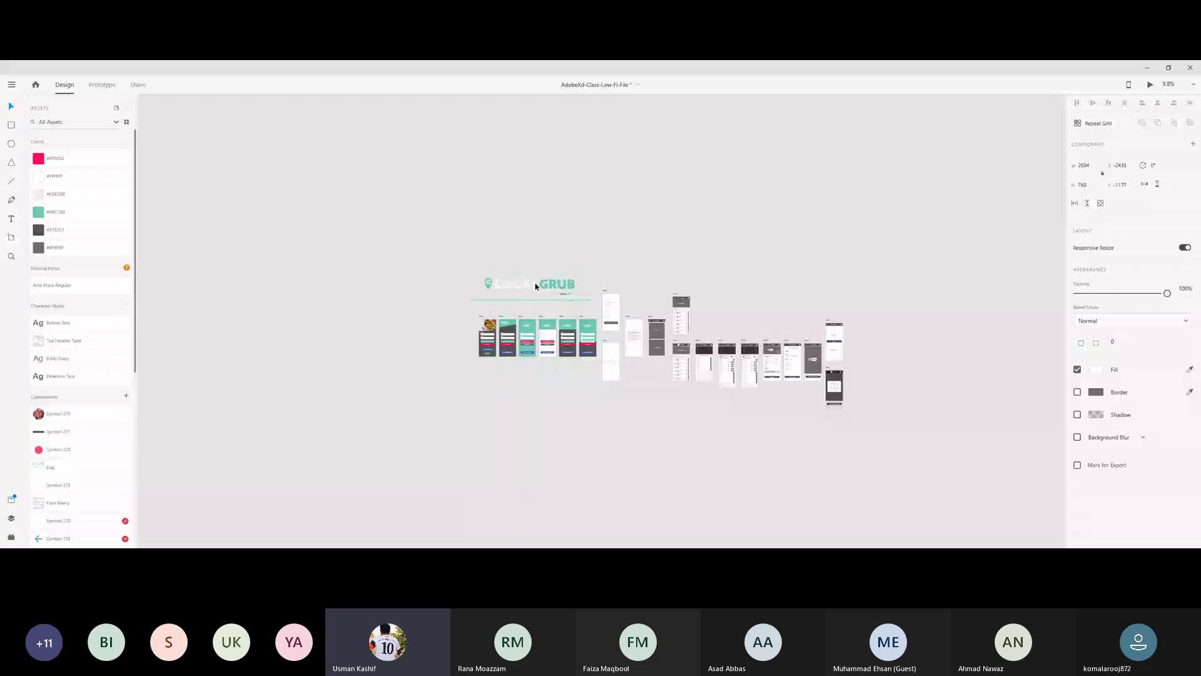
click(413, 313)
Select the large LOCALGRUB logo above the Login Home artboards and examine it up close.
scroll(521, 290, up, 5)
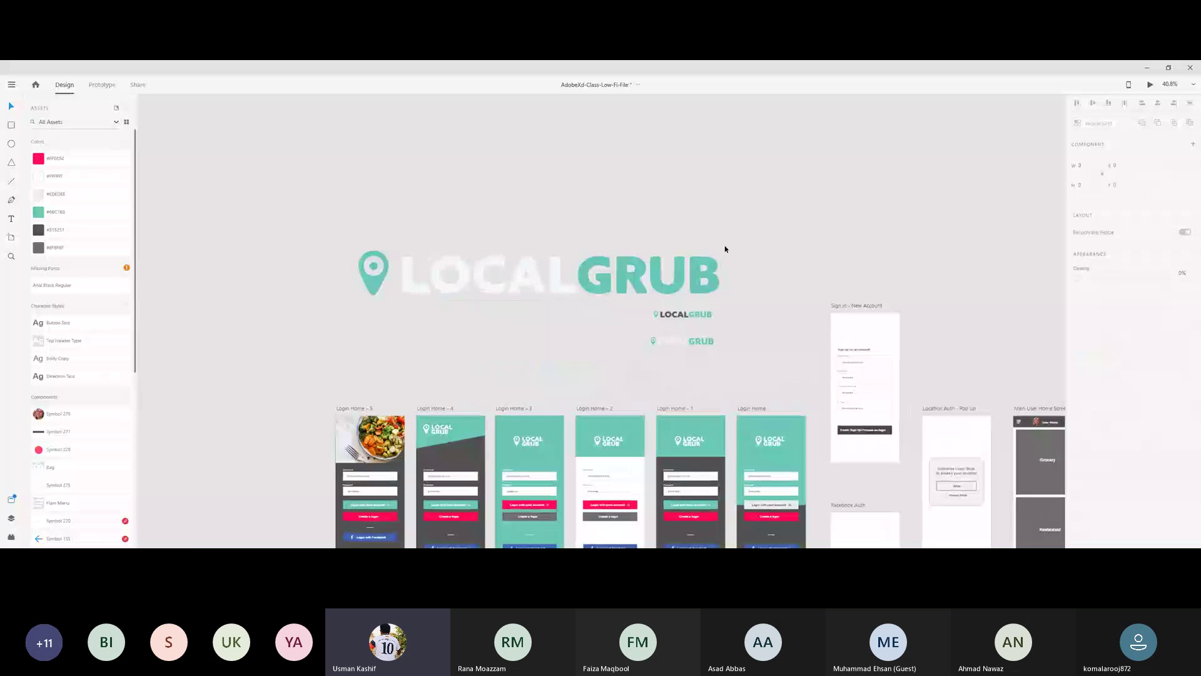
scroll(725, 249, up, 2)
click(374, 303)
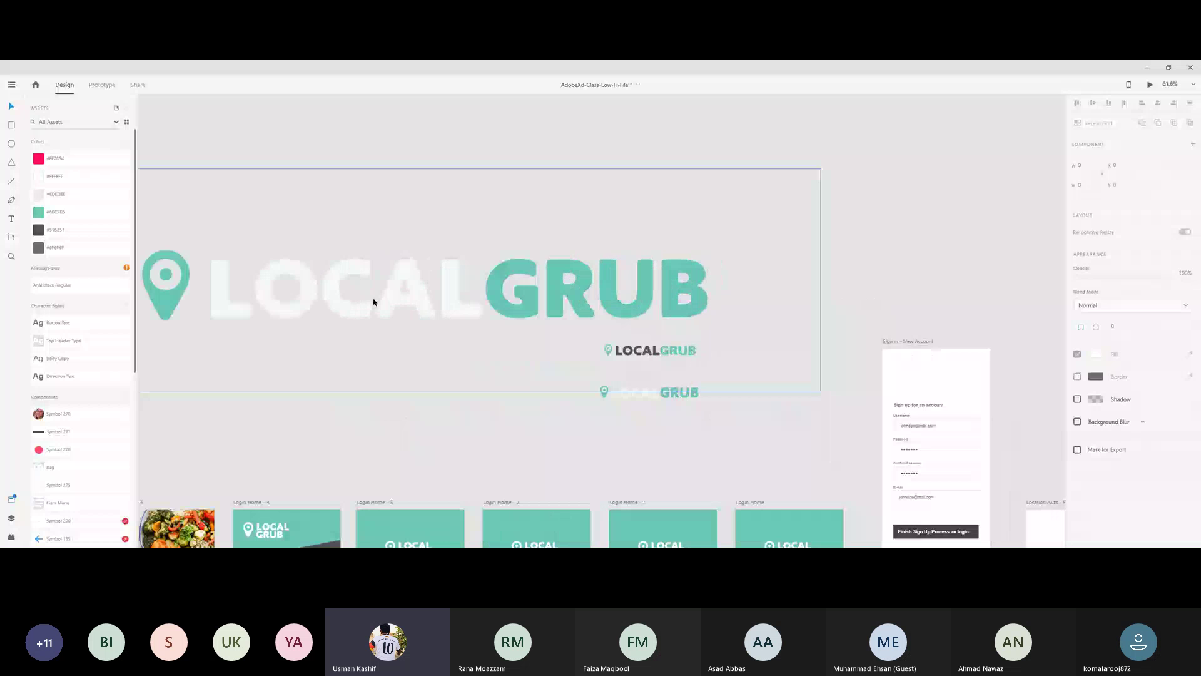
scroll(168, 410, left, 2)
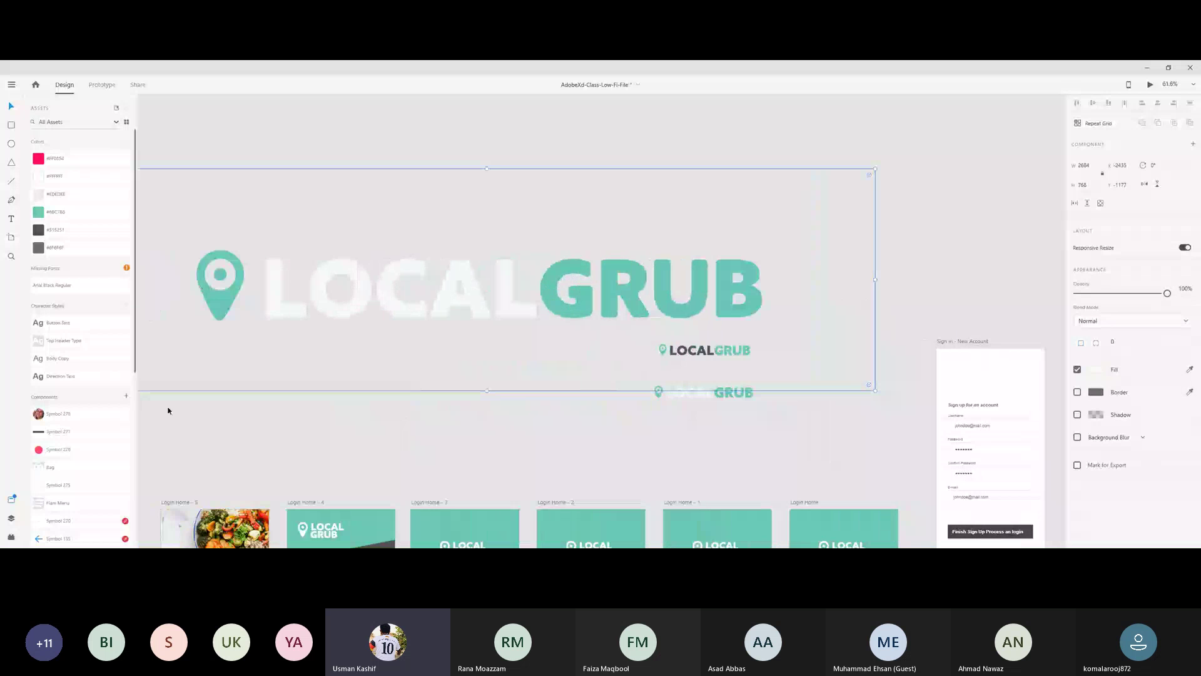
Scale the large LOCALGRUB logo down to about 859 × 246 above the Login Home artboards and nudge the small dark logo slightly down.
scroll(168, 410, left, 3)
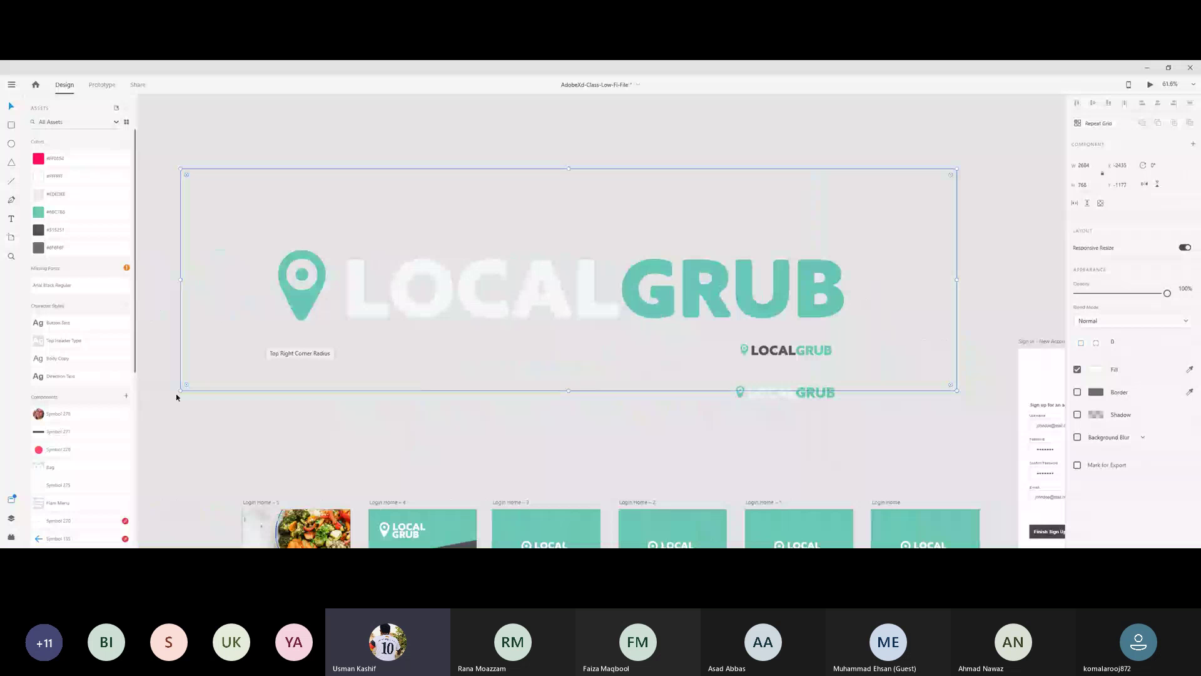
drag(176, 396, 479, 237)
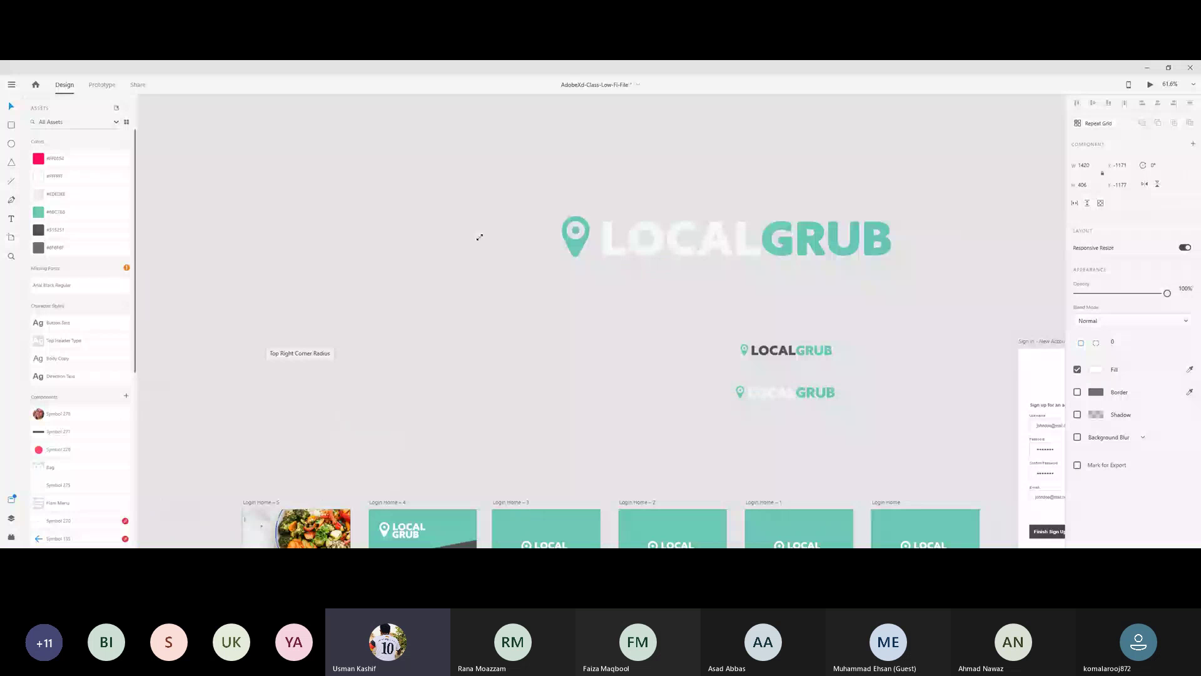
drag(479, 237, 618, 284)
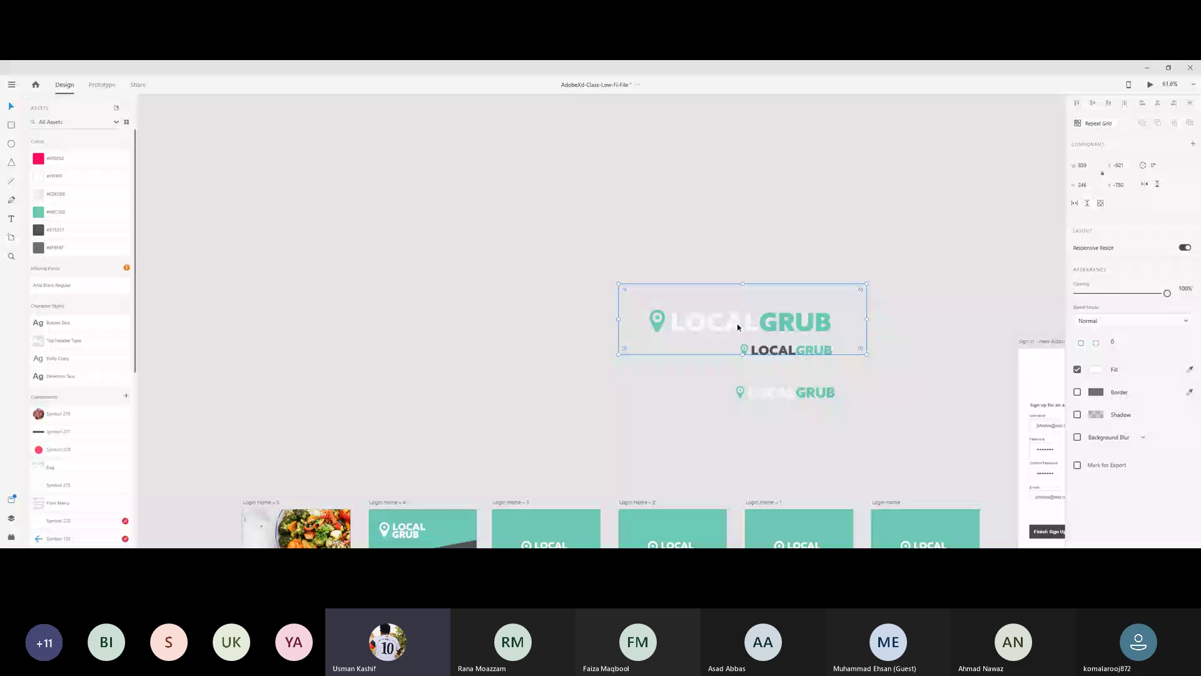
drag(803, 354, 805, 366)
drag(896, 278, 757, 394)
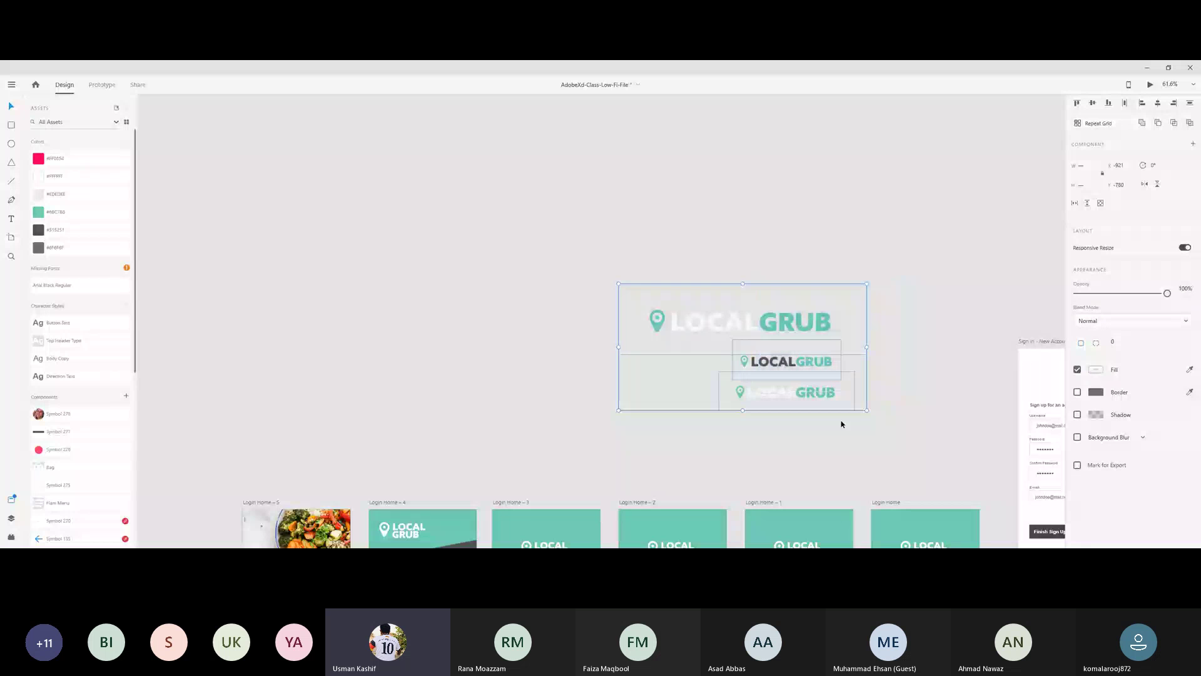
click(553, 419)
Examine the logos on the Login Home variants and the restaurant map and landing page screens.
scroll(553, 419, down, 5)
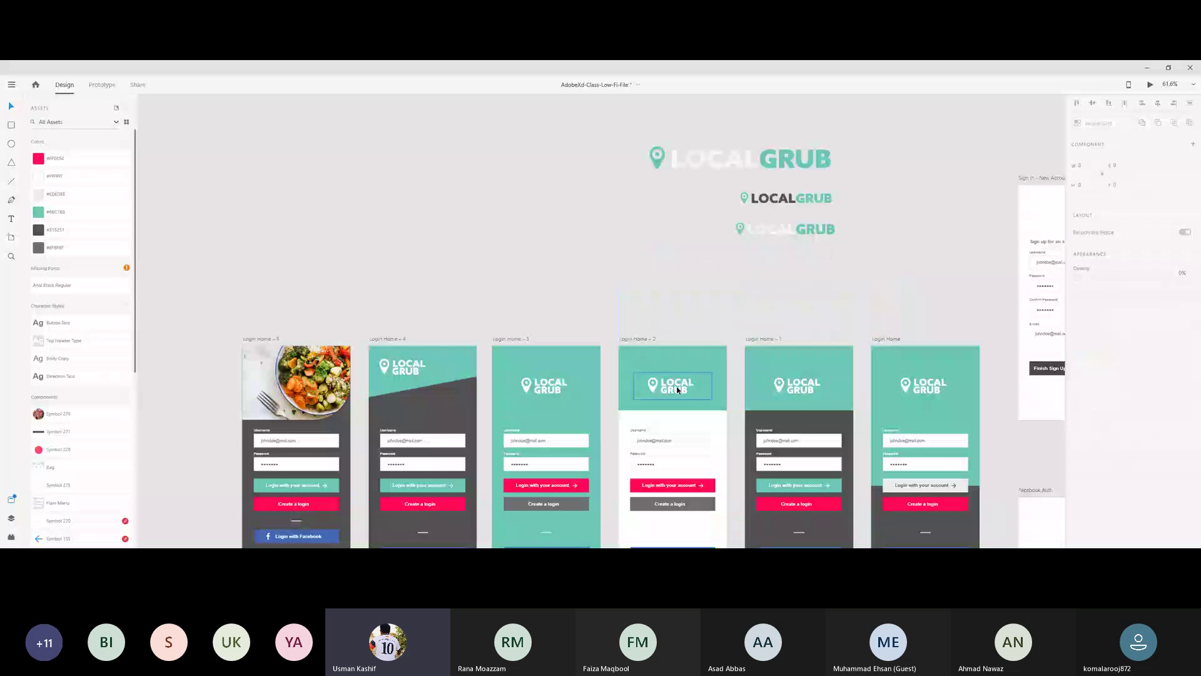
scroll(677, 390, down, 3)
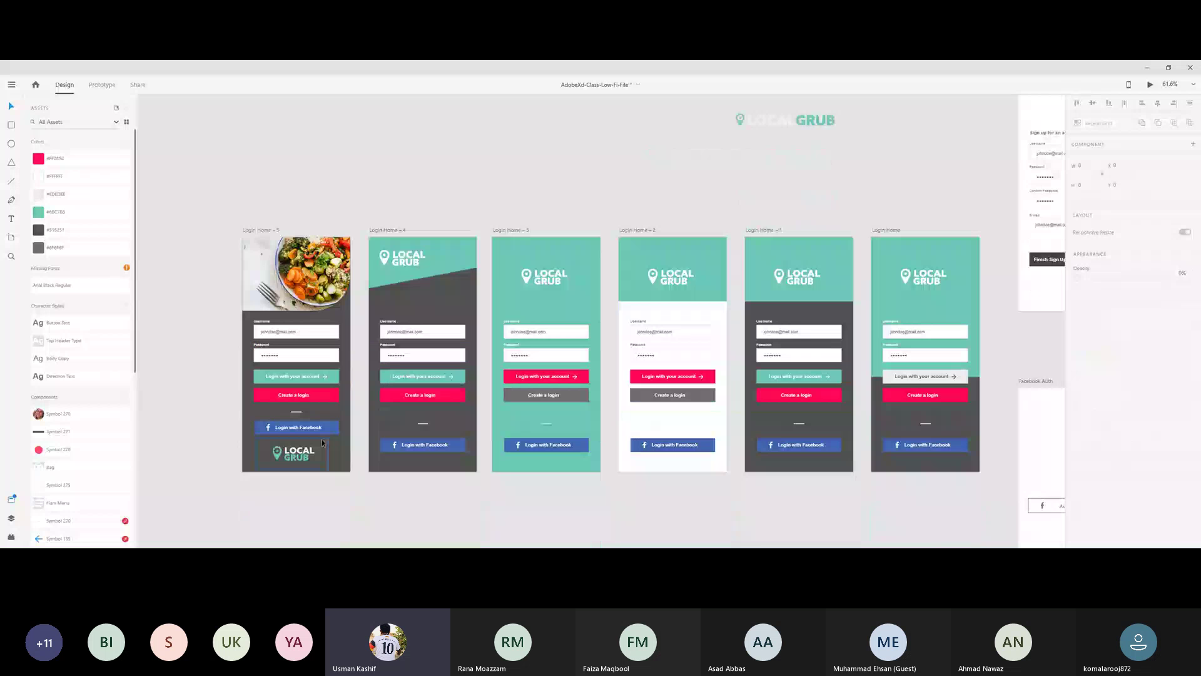
scroll(322, 443, down, 2)
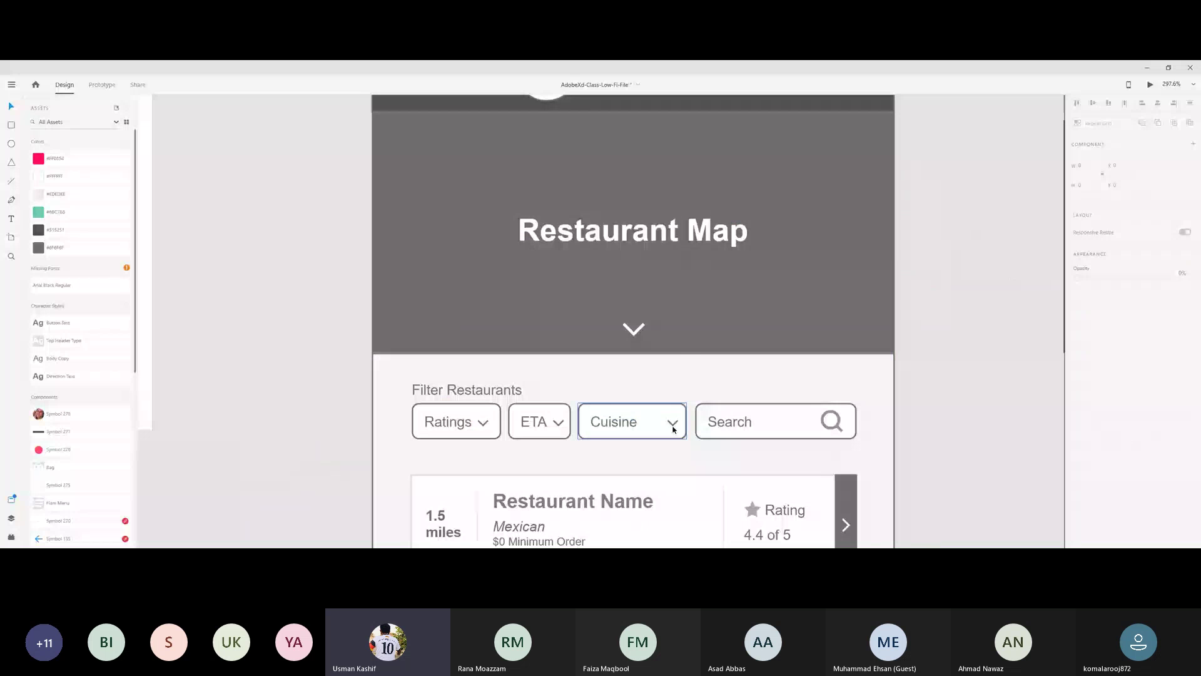
scroll(673, 429, down, 3)
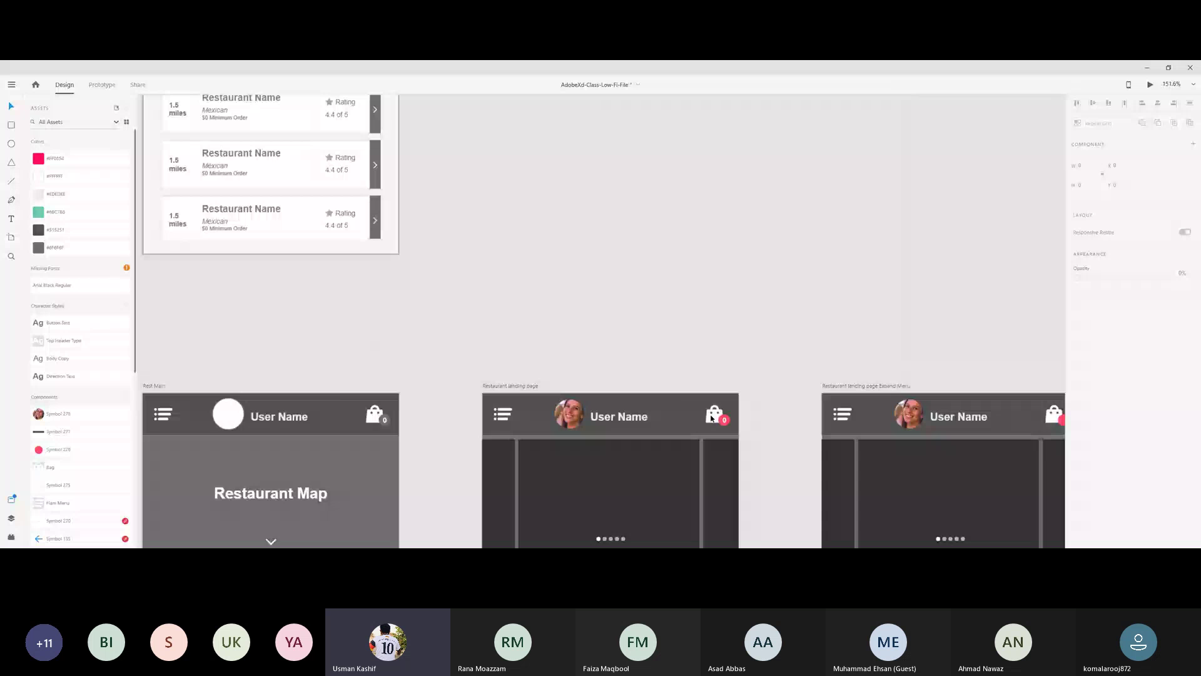
scroll(552, 400, down, 5)
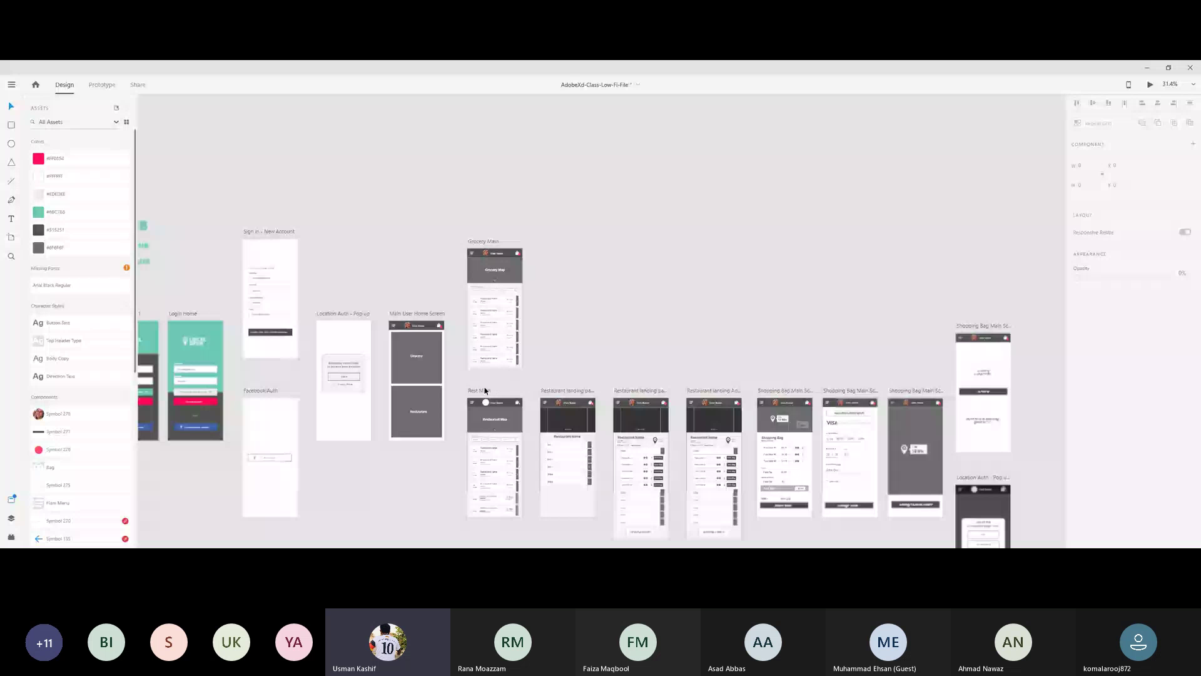
scroll(486, 390, down, 2)
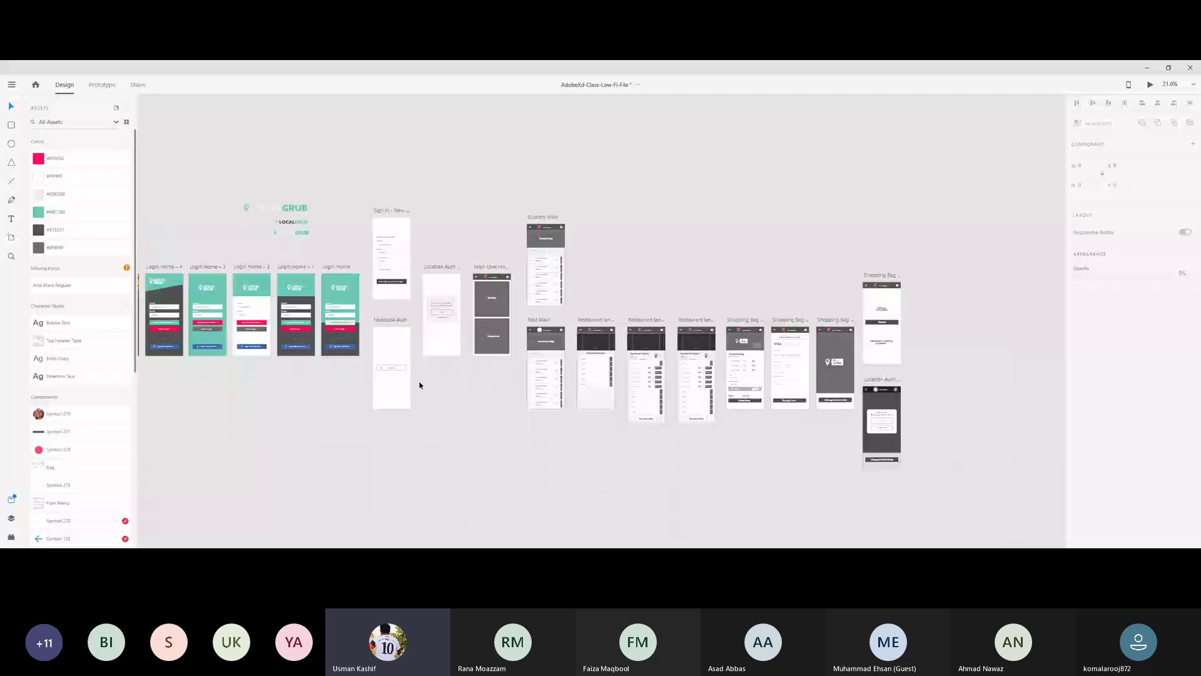
Examine the whole low-fidelity screen flow, from the Login Home variants through the restaurant screens to the shopping bag screens.
scroll(419, 384, left, 3)
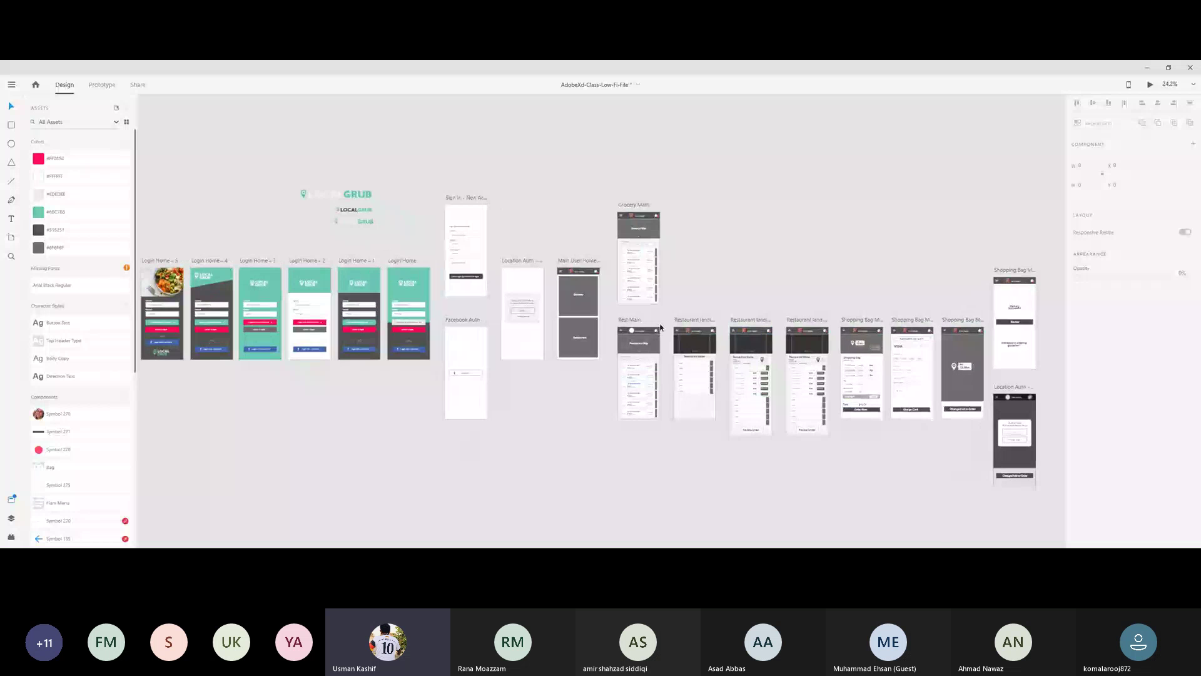
scroll(659, 333, up, 5)
scroll(482, 438, down, 4)
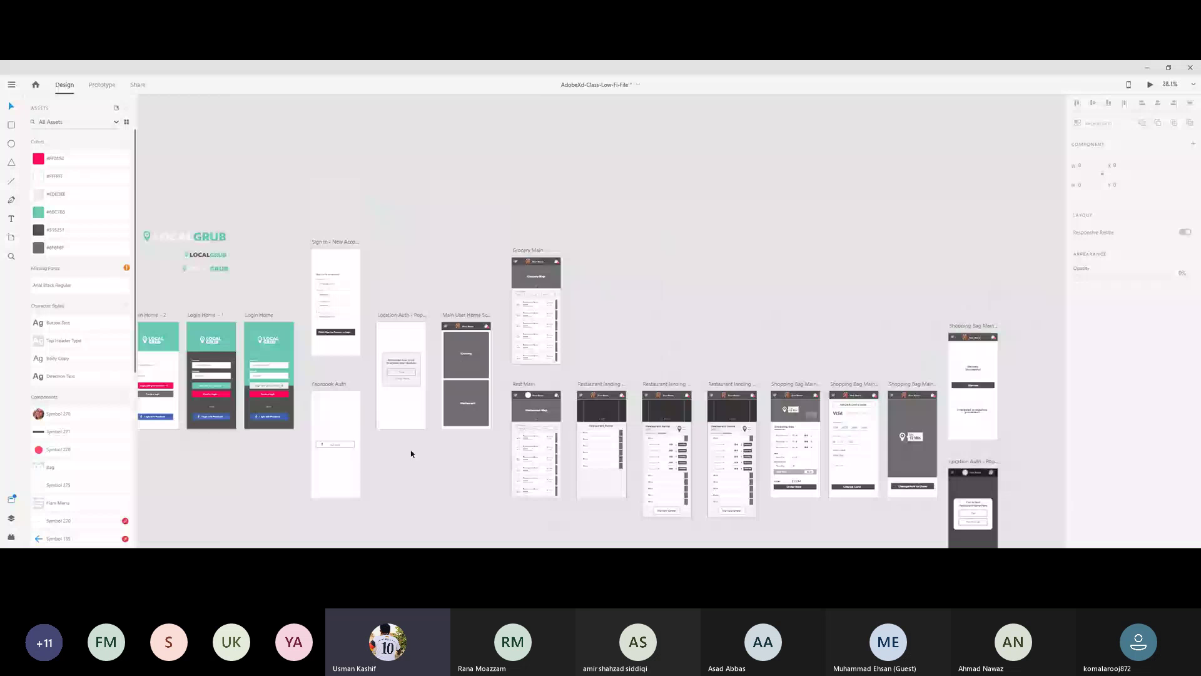
scroll(411, 453, down, 2)
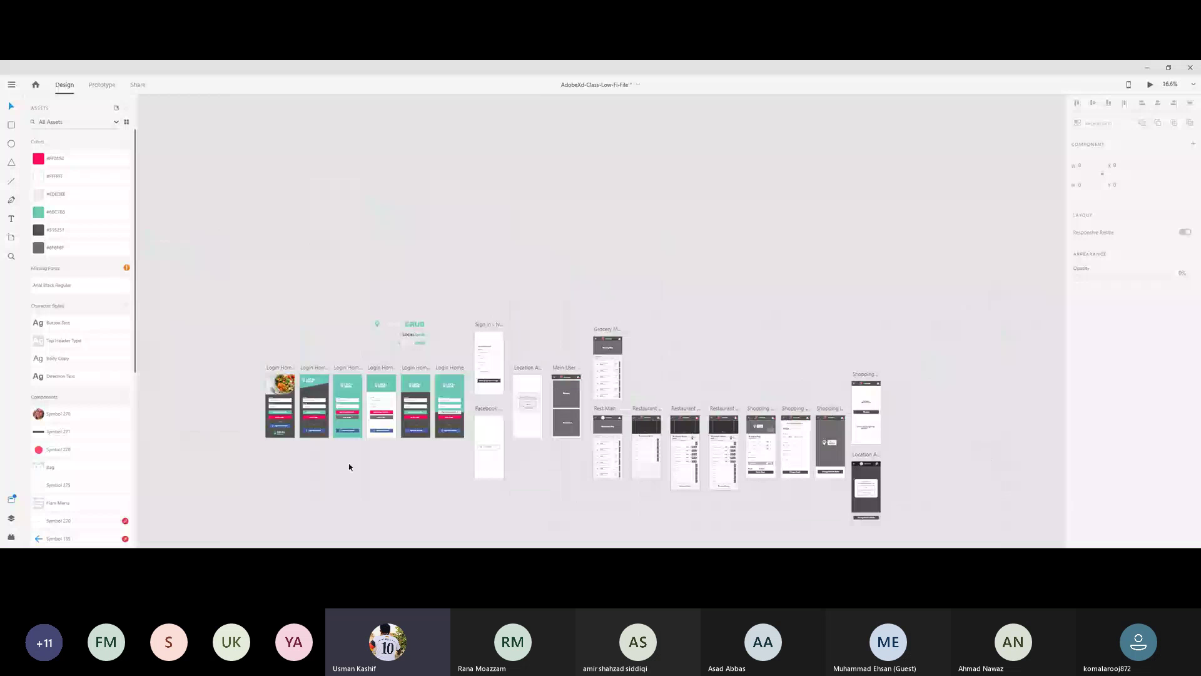
scroll(349, 467, down, 2)
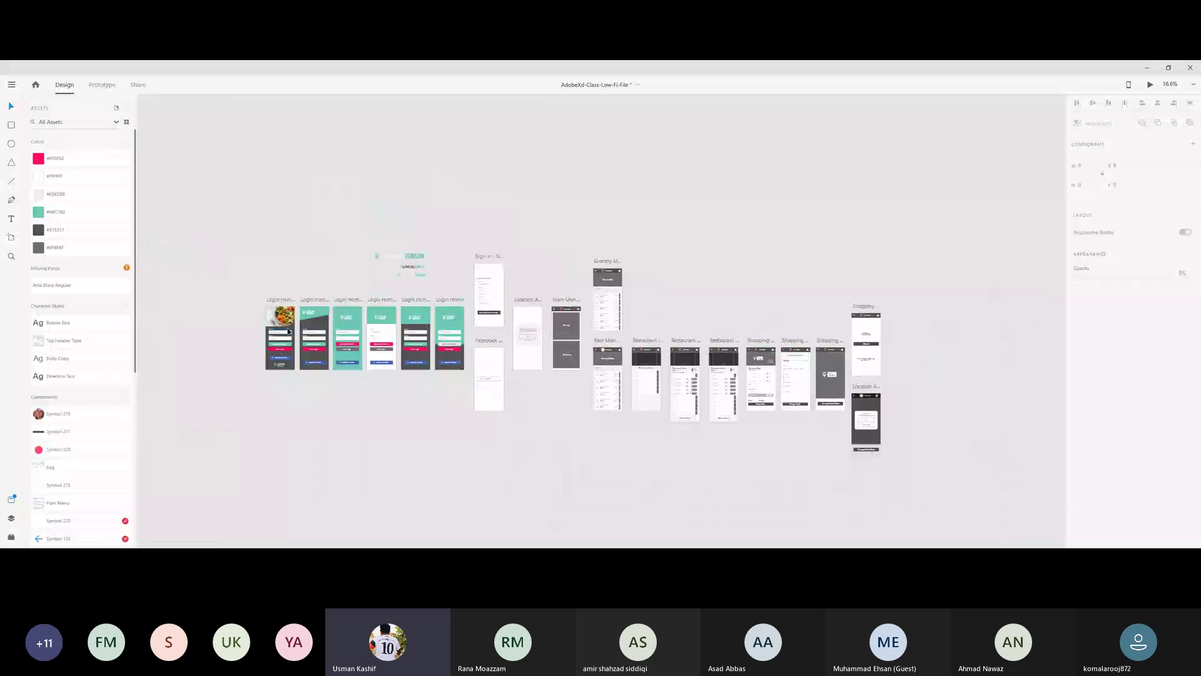
scroll(287, 331, up, 4)
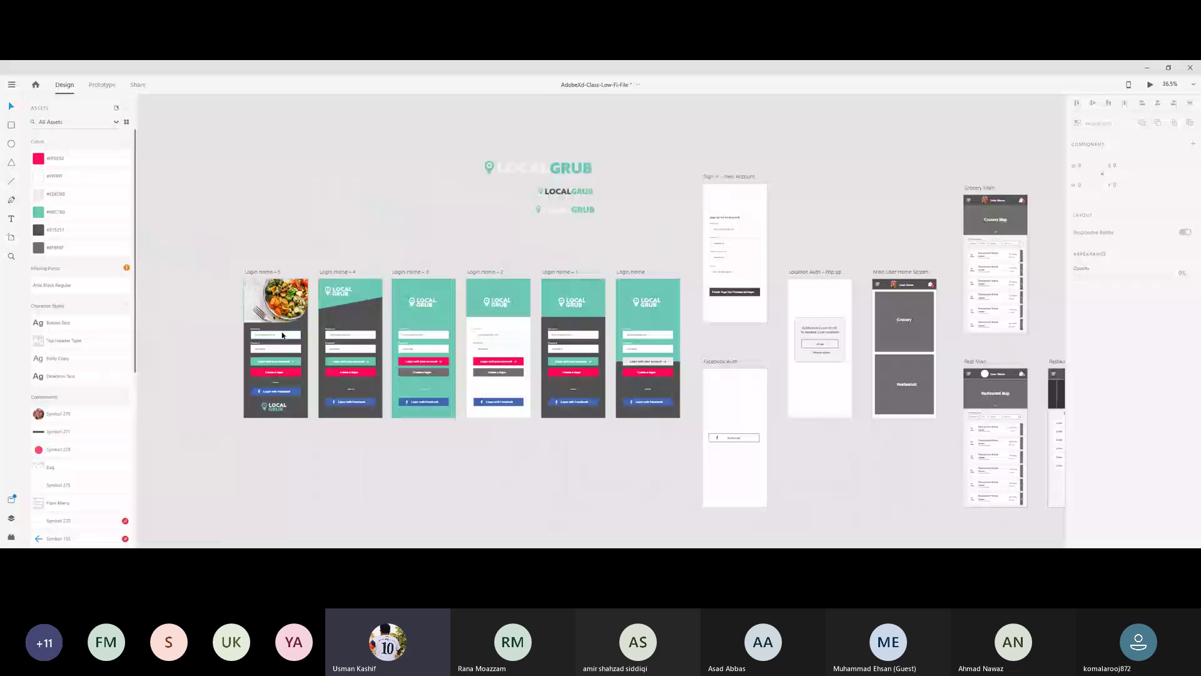
scroll(166, 243, down, 4)
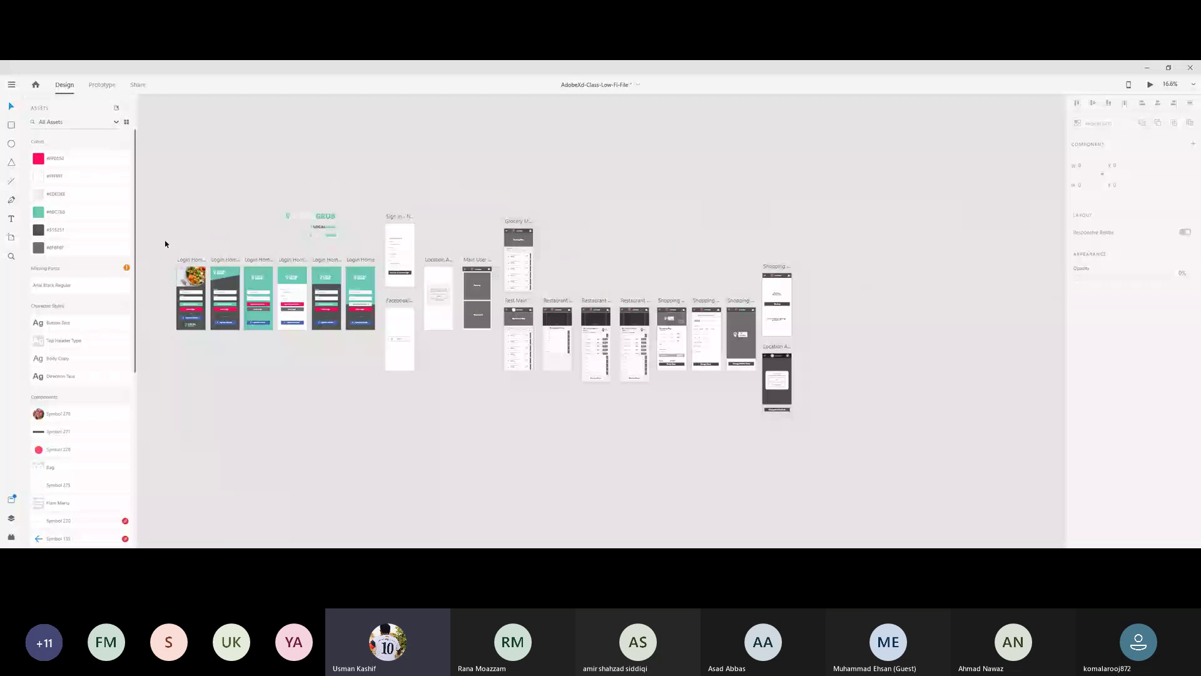
scroll(343, 233, left, 4)
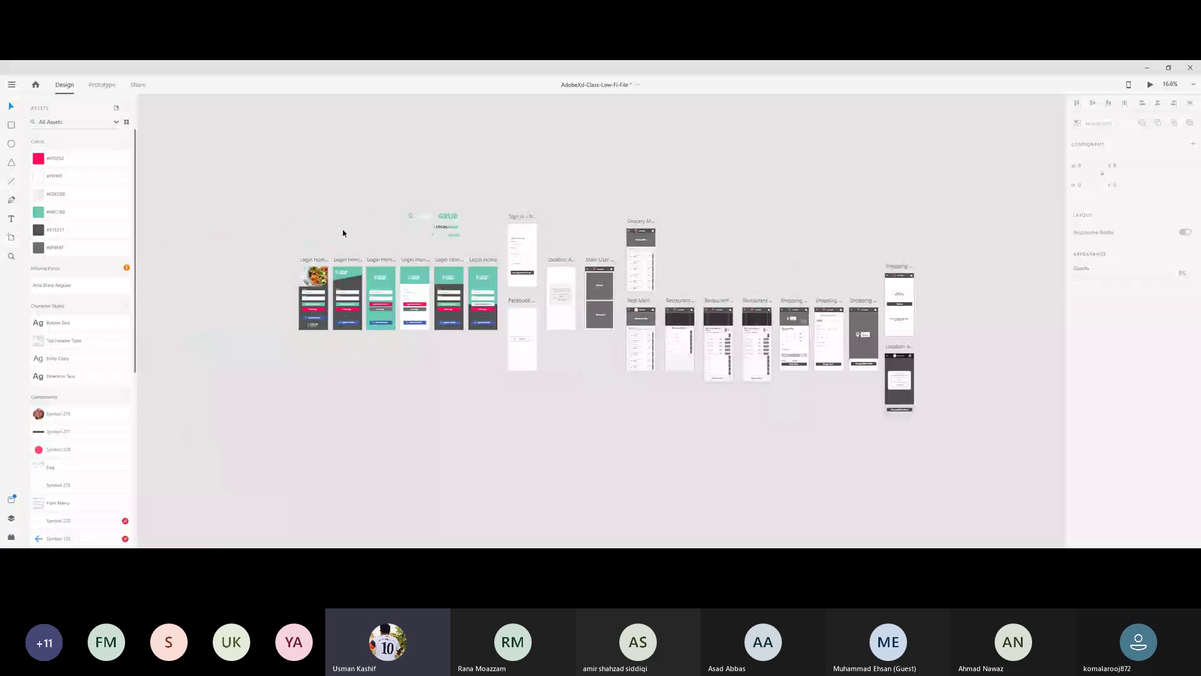
scroll(430, 207, up, 1)
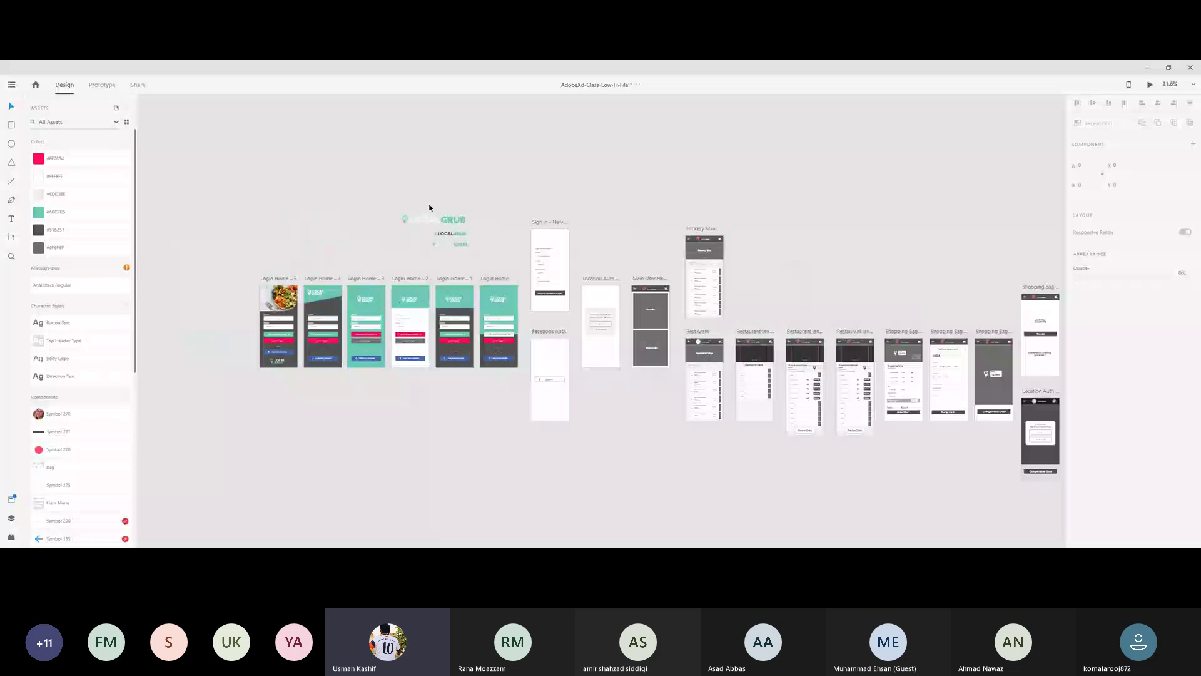
scroll(429, 207, down, 1)
scroll(571, 182, left, 1)
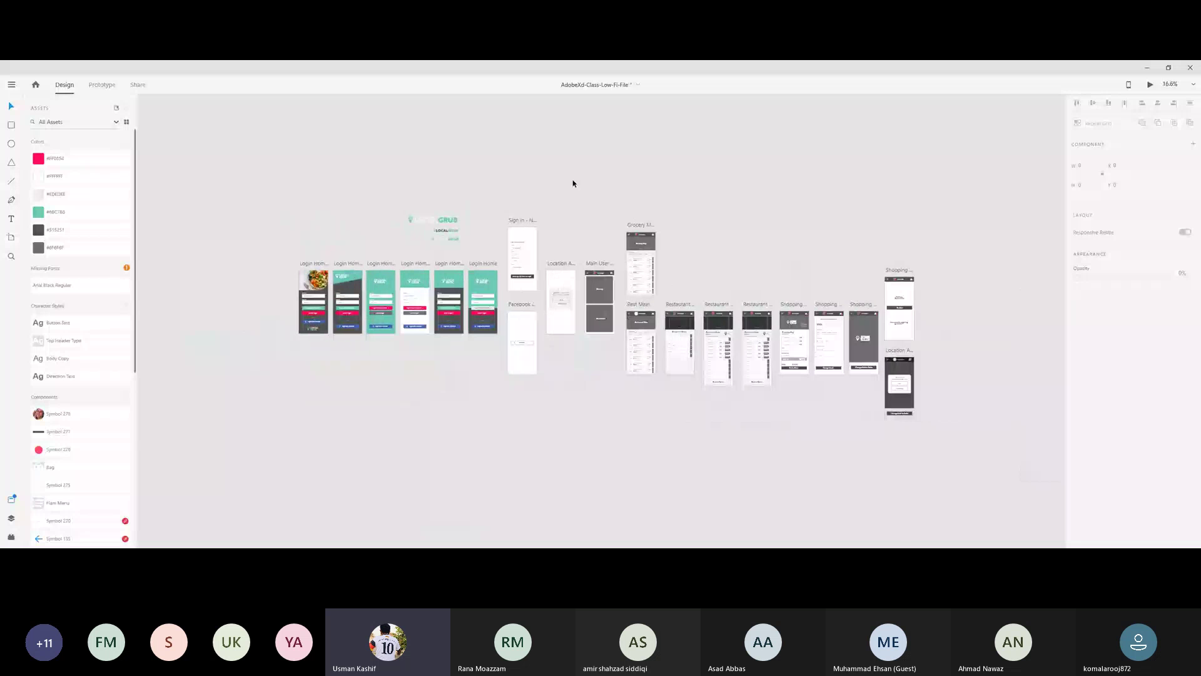
scroll(572, 183, up, 1)
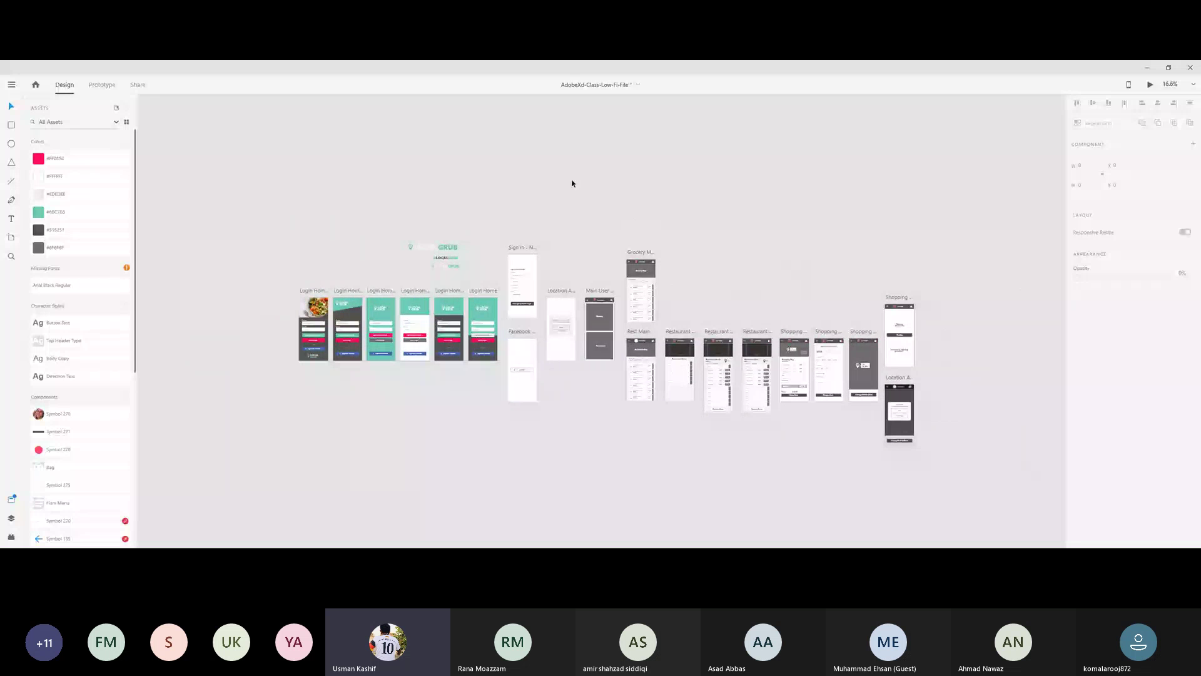
scroll(571, 183, down, 1)
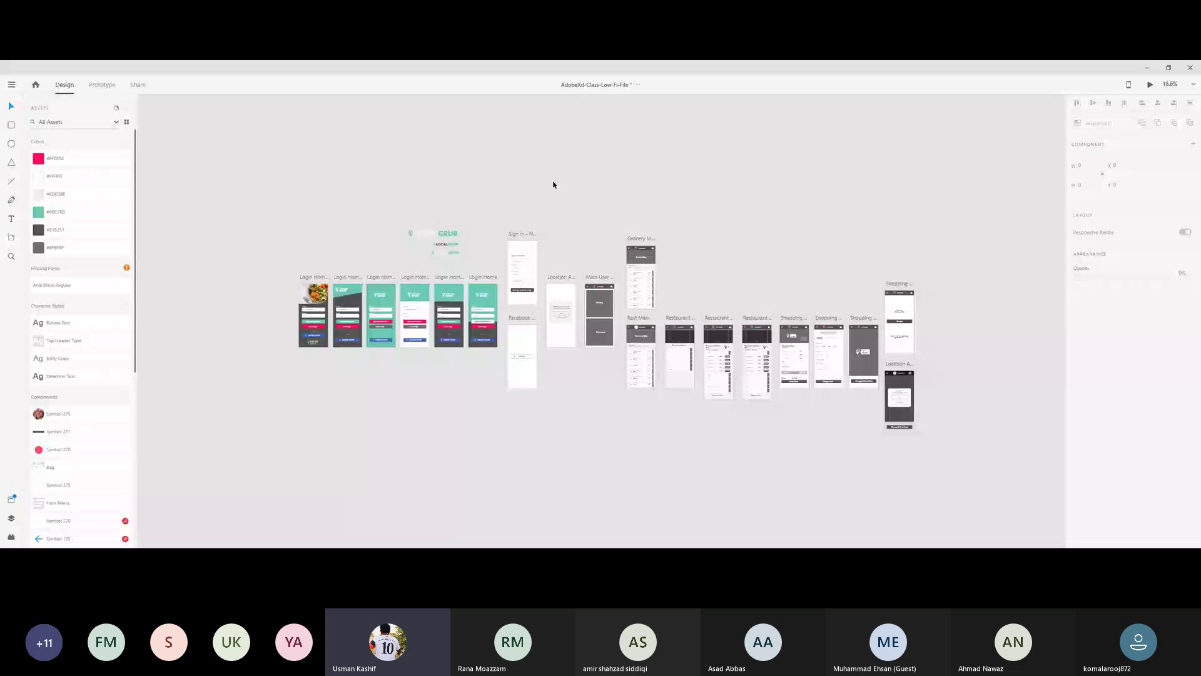
drag(799, 303, 1008, 453)
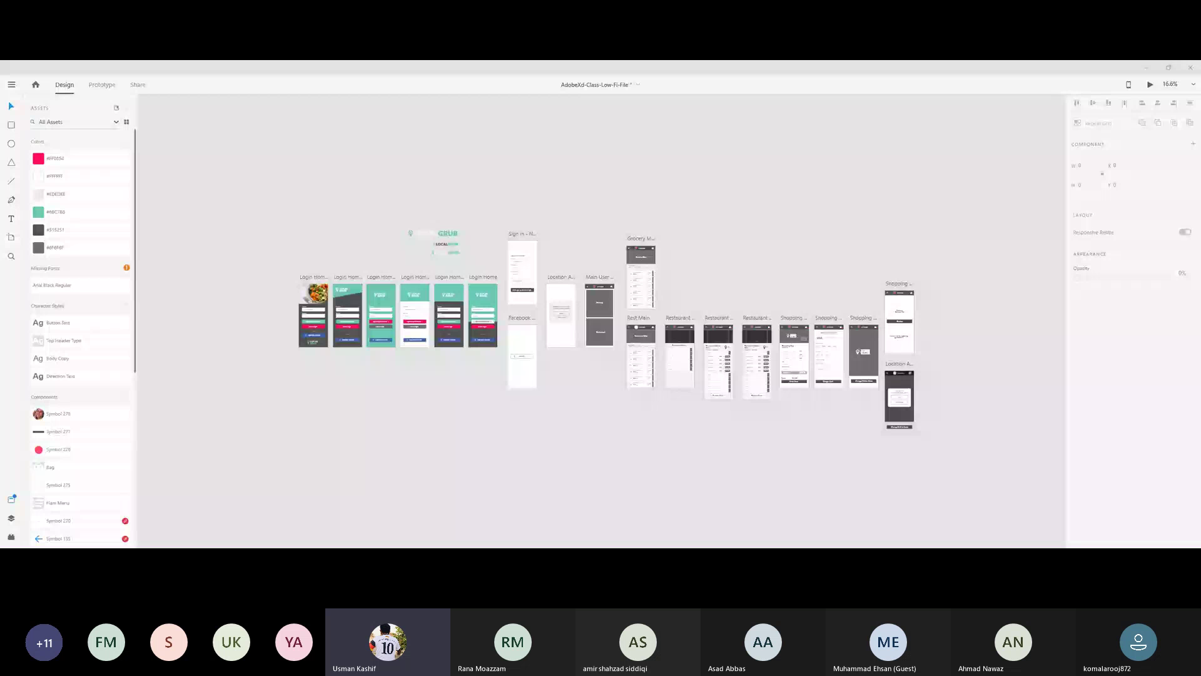
Close the low-fidelity file and switch to AdobeXd-Class-HiFi-File.
click(1189, 67)
click(628, 321)
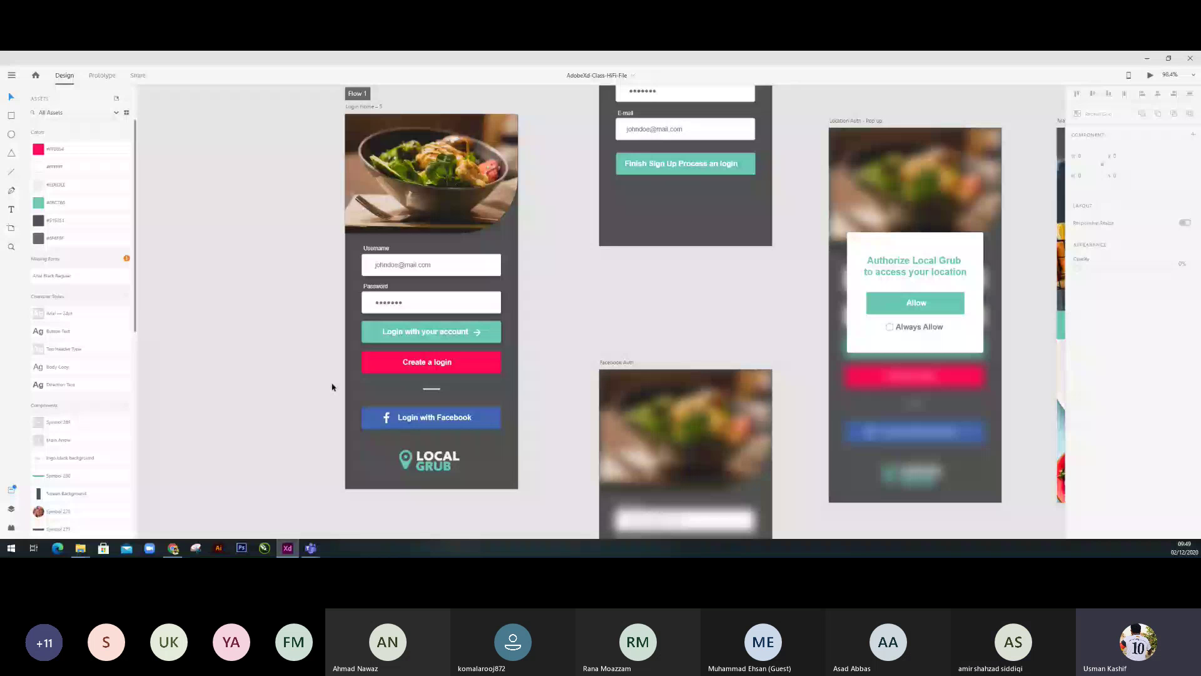
Shorten the dark background component on the high-fidelity Login Home screen to about 811 high, ending at the artboard's lower edge.
scroll(488, 265, up, 2)
scroll(488, 265, down, 1)
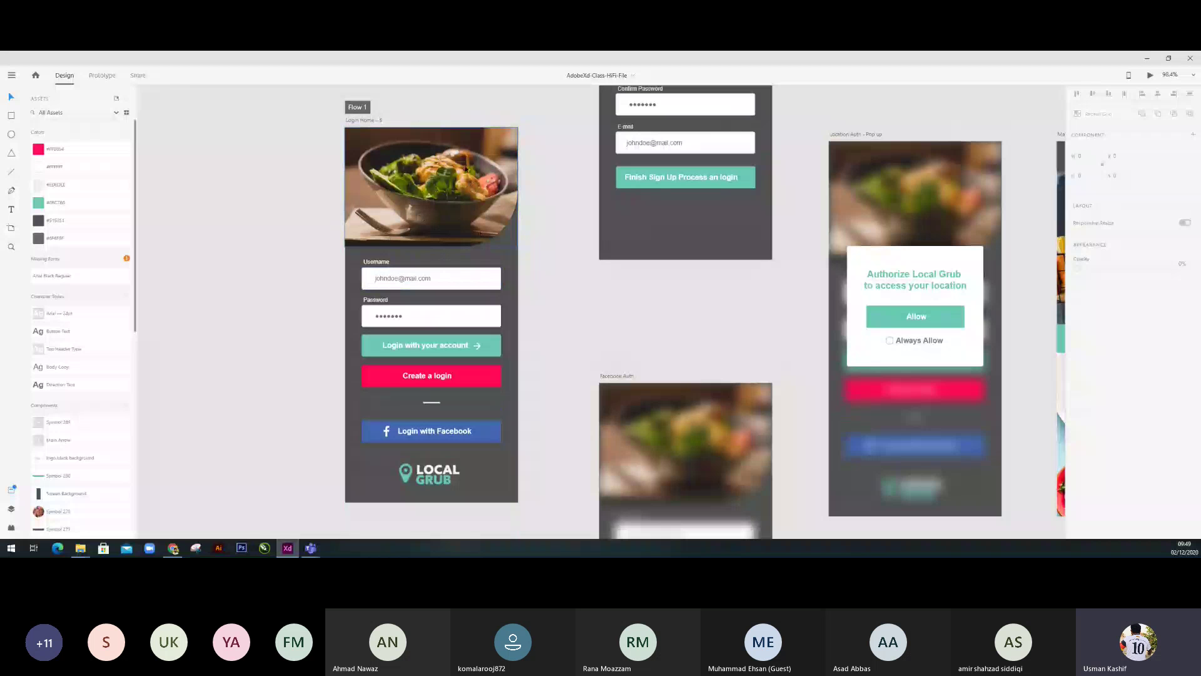
click(516, 409)
scroll(519, 406, down, 5)
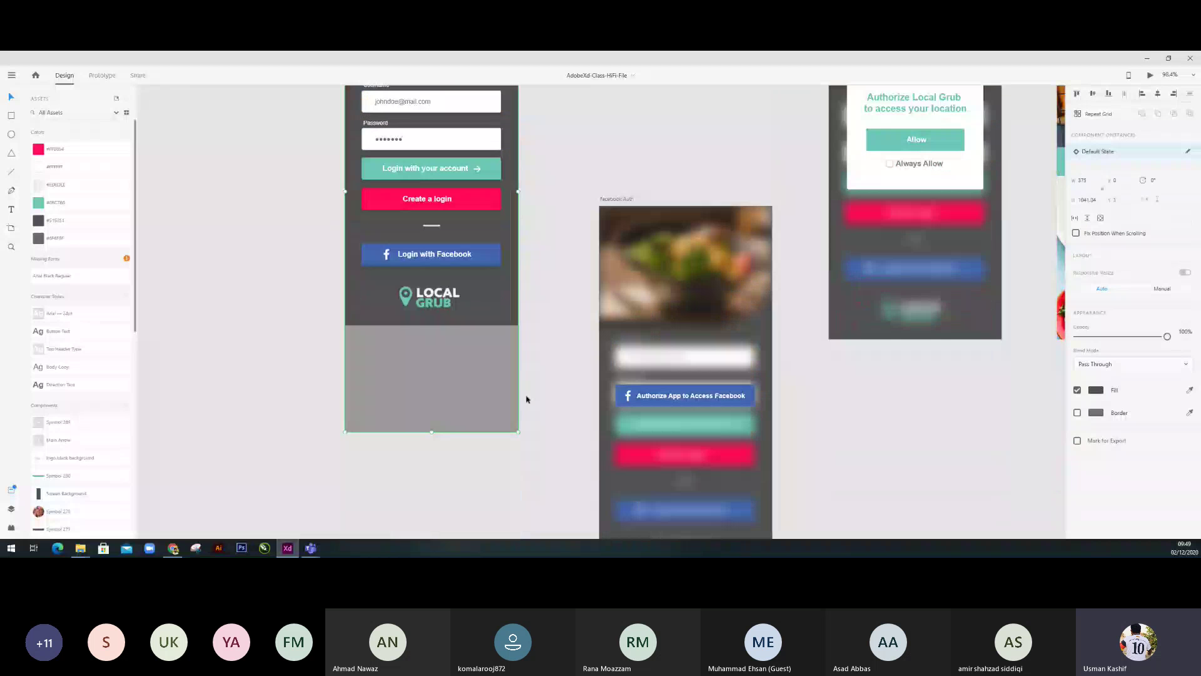
drag(429, 432, 434, 325)
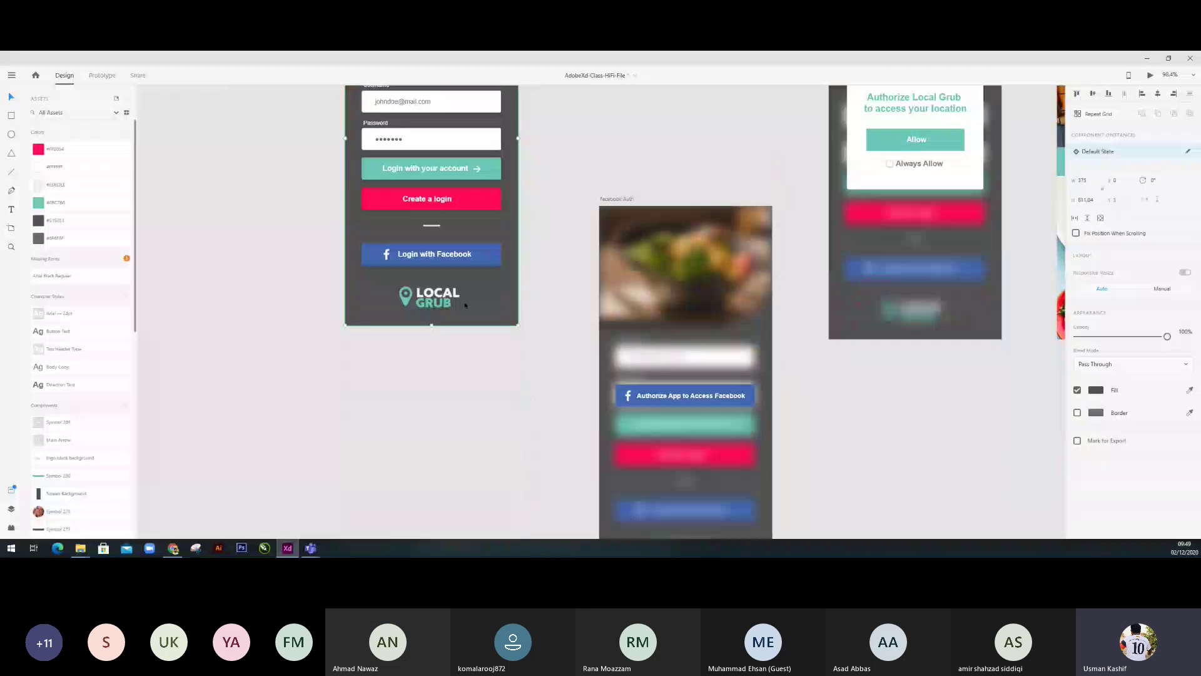
click(567, 214)
Select the username text, username field and password field on the high-fidelity login screen in turn to inspect their properties.
scroll(563, 207, up, 3)
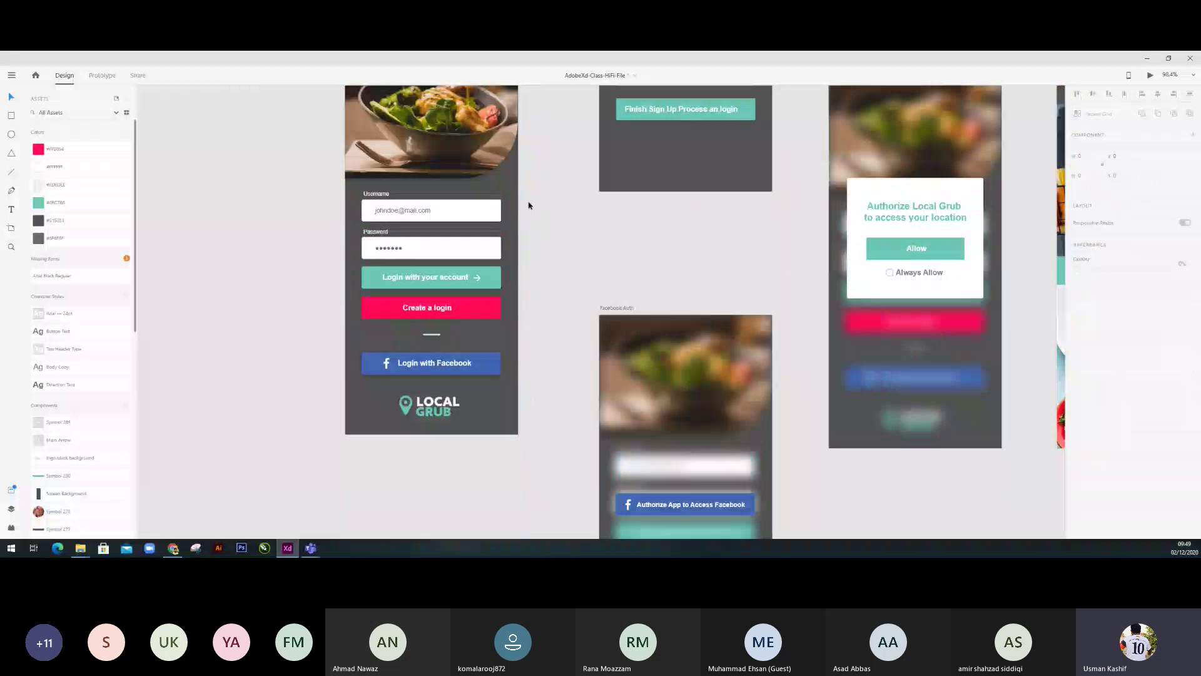
click(398, 213)
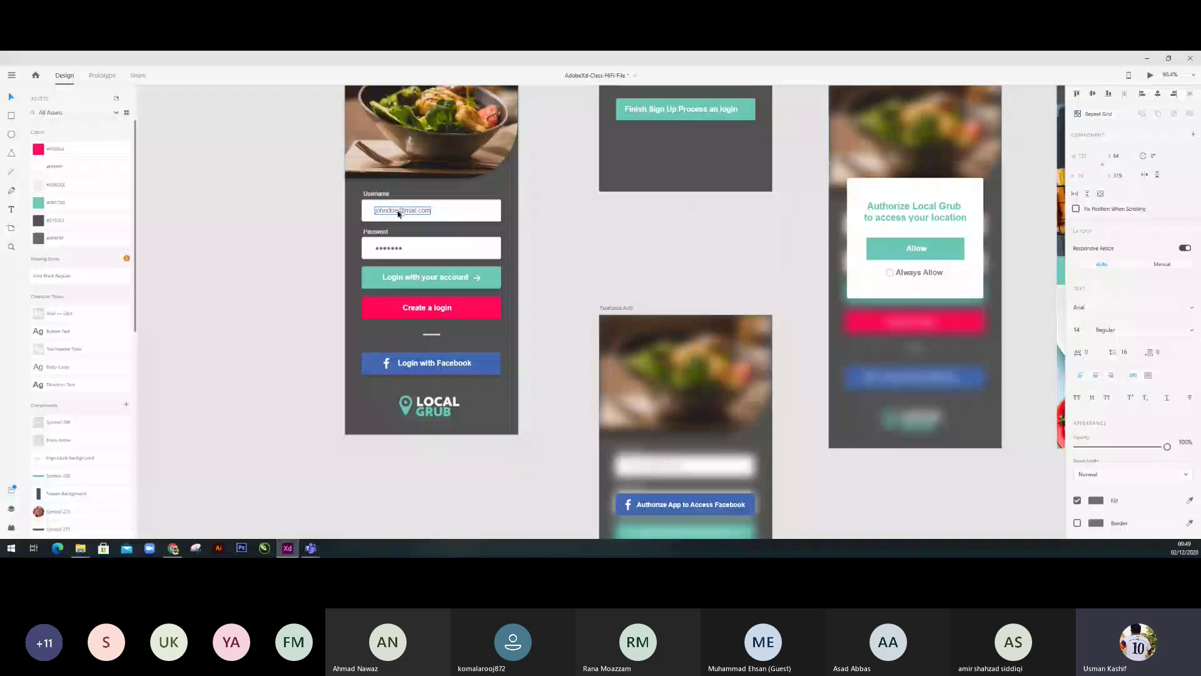
click(454, 217)
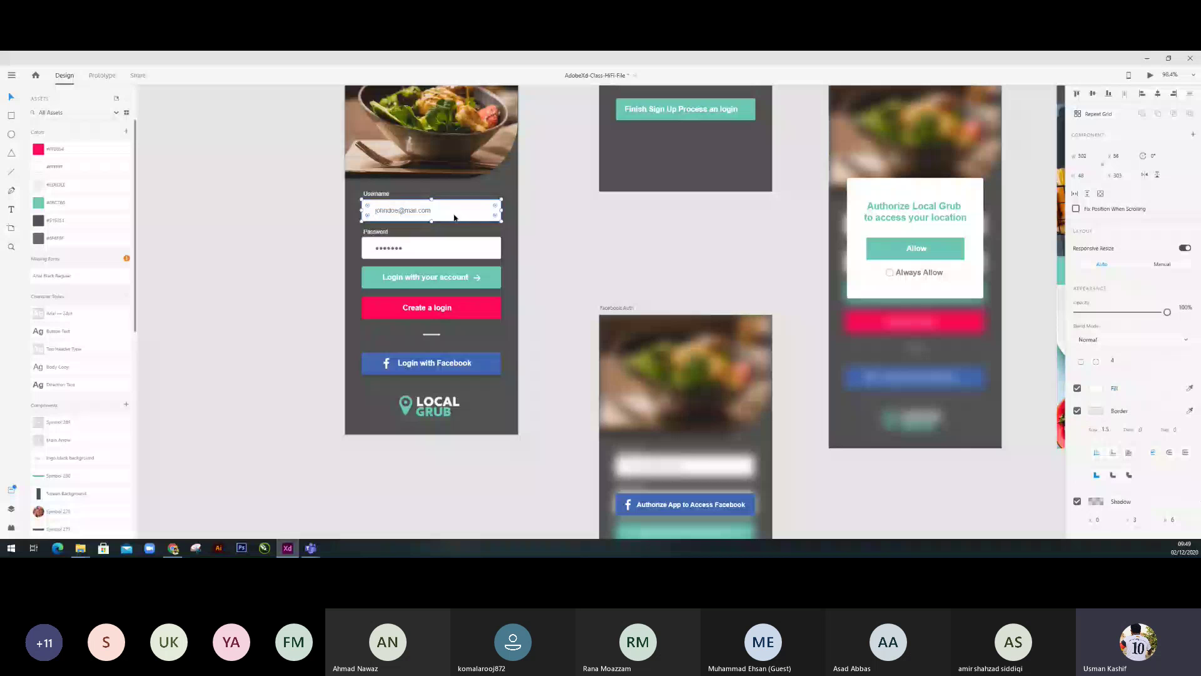
click(402, 249)
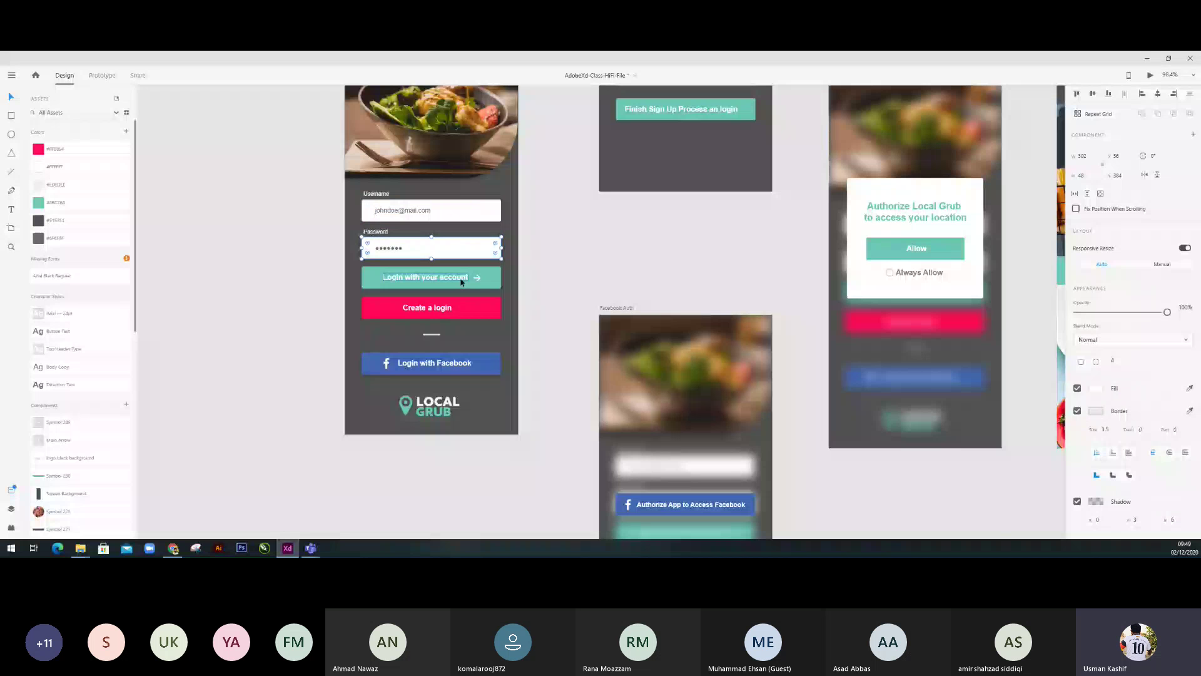
scroll(741, 420, up, 3)
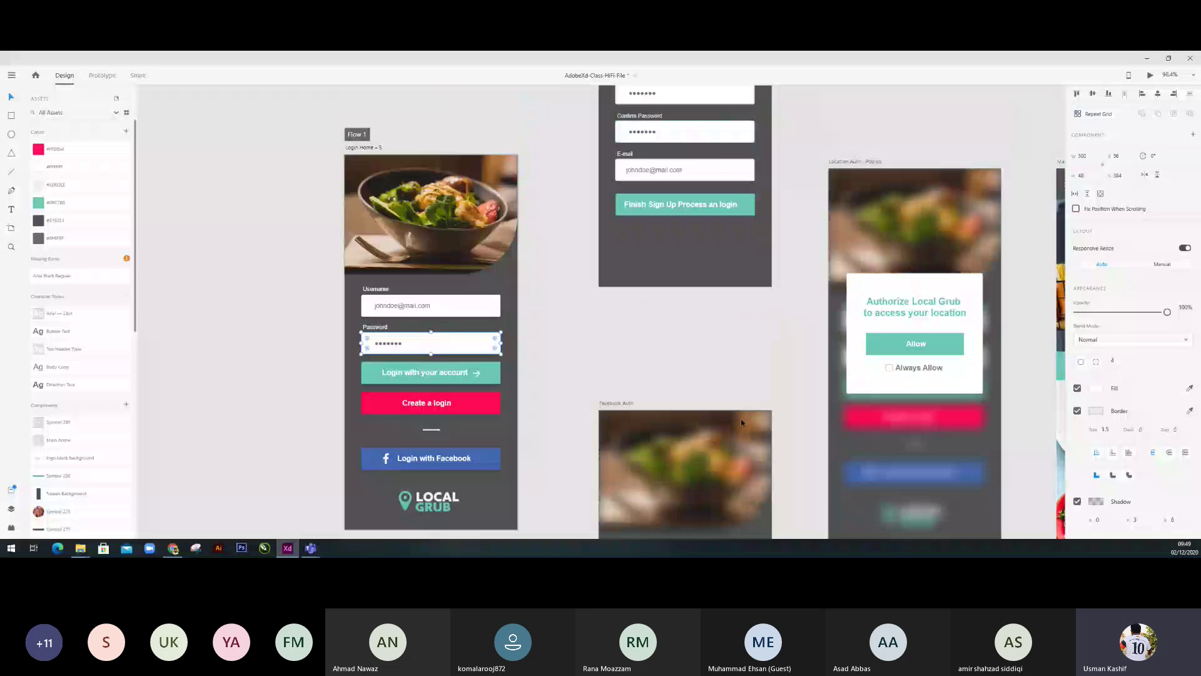
scroll(740, 419, down, 1)
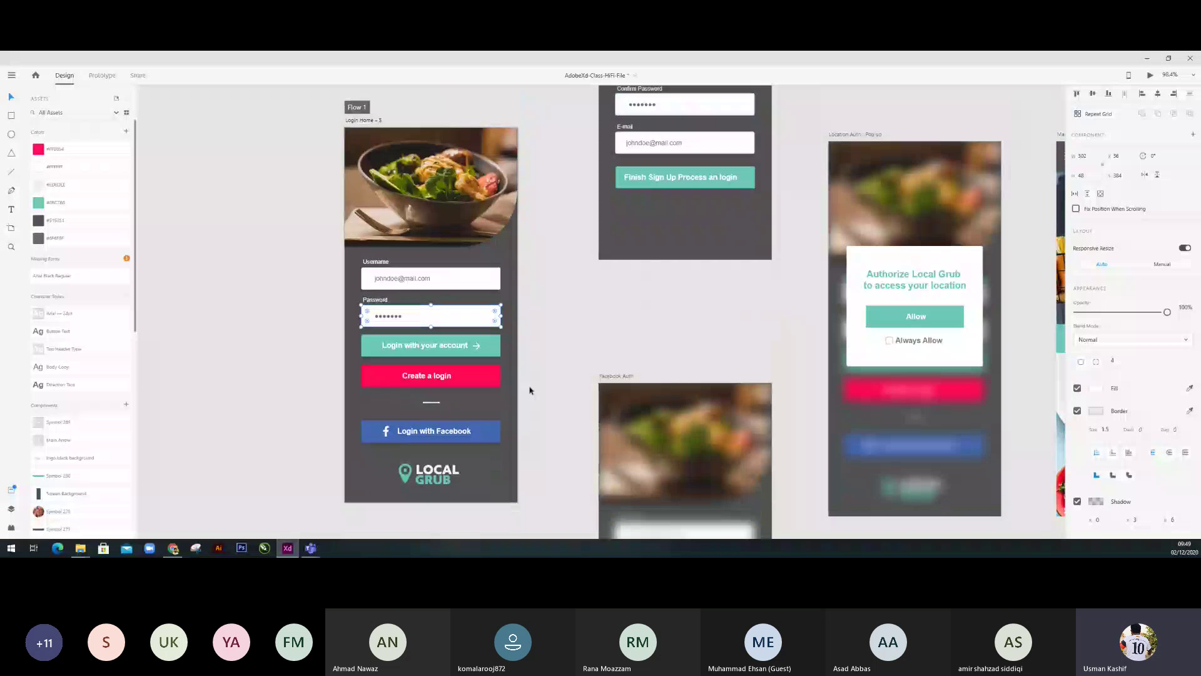
Select the blurred login background on the Facebook Auth screen to inspect its Object Blur setting.
scroll(683, 413, down, 2)
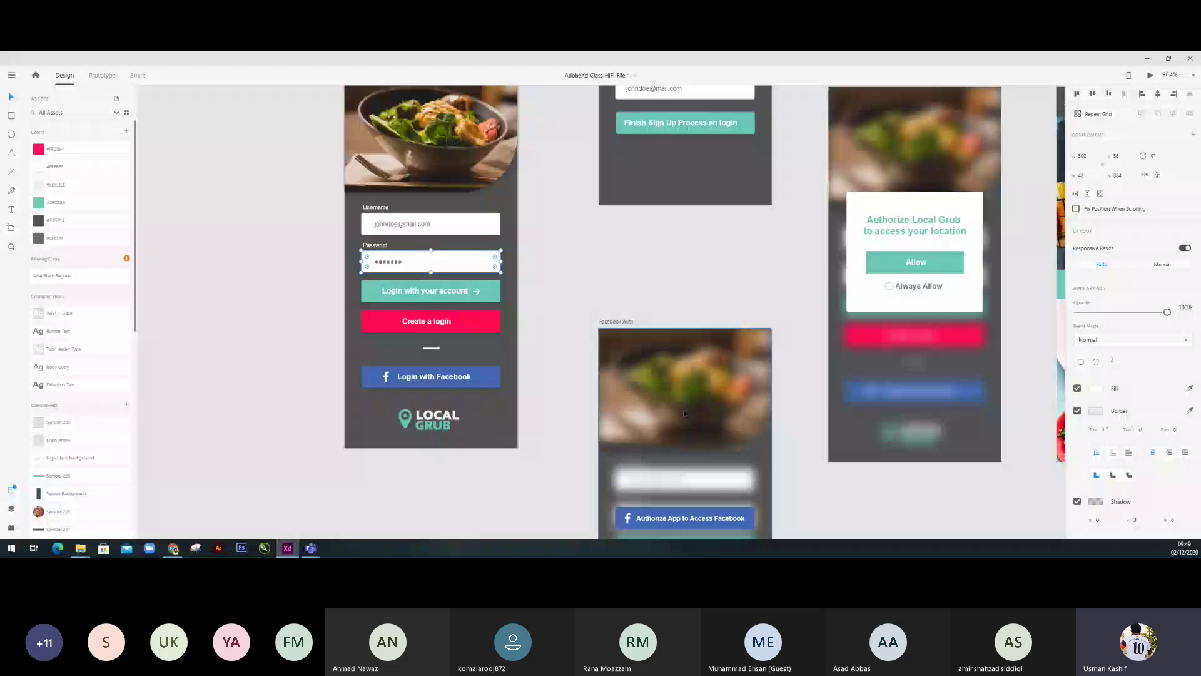
scroll(683, 411, down, 3)
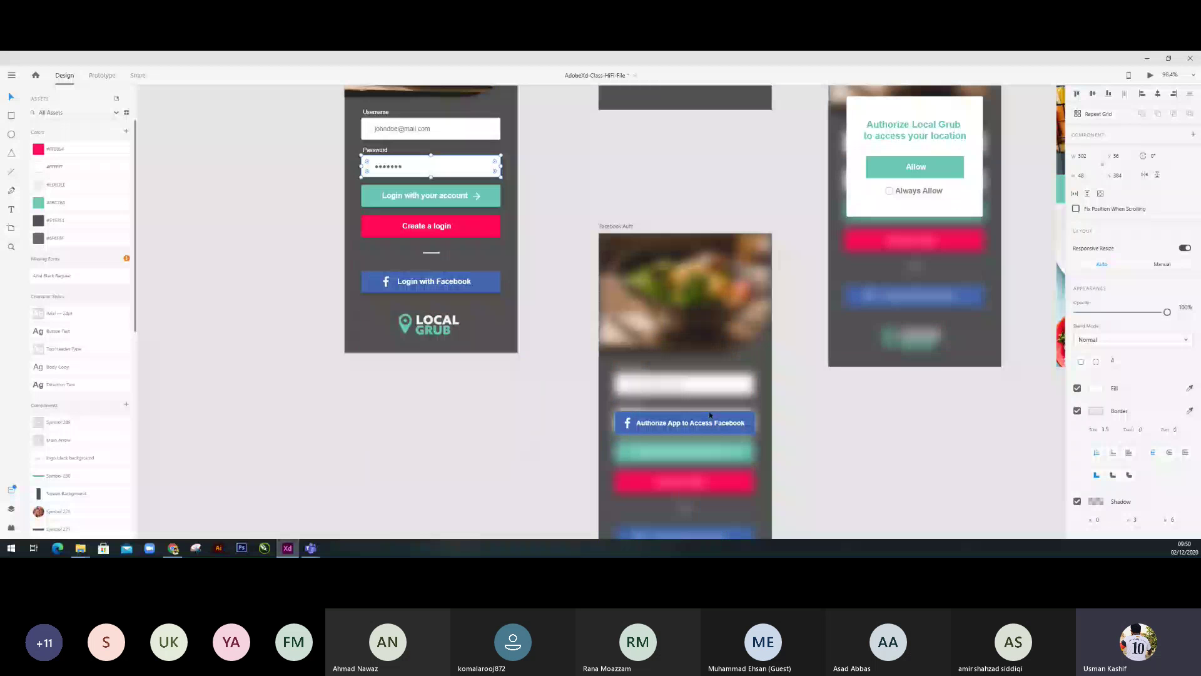
scroll(709, 411, down, 3)
click(687, 350)
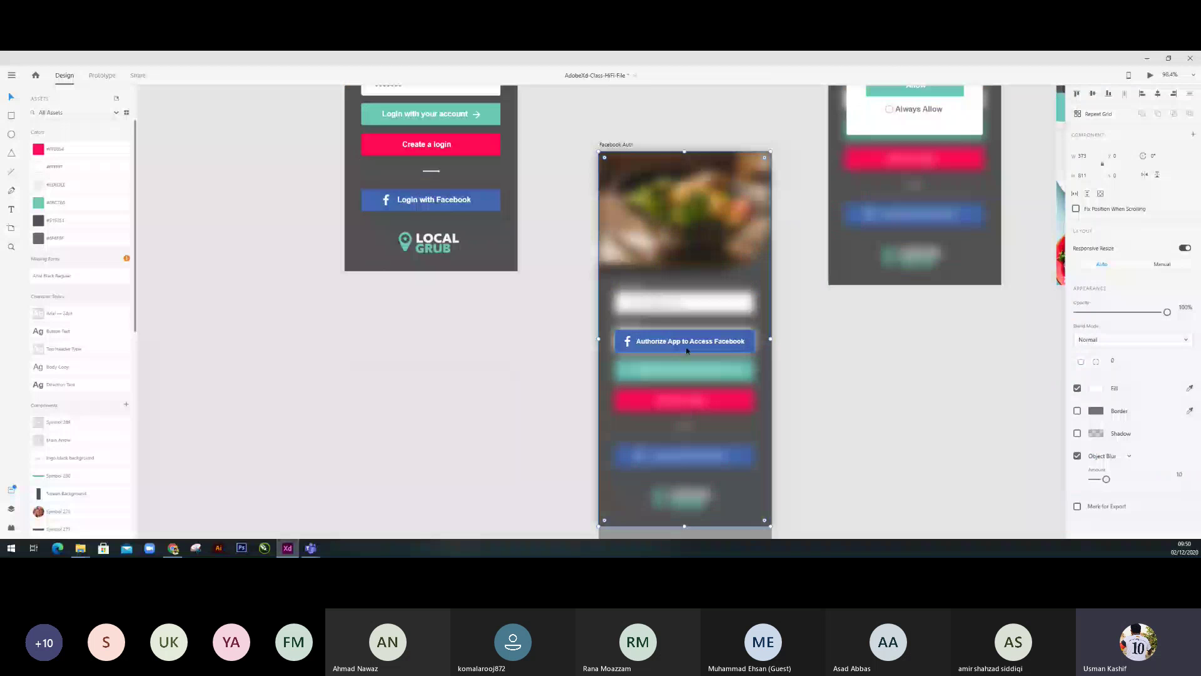
Group the "Authorize App to Access Facebook" button with its icon and text, and move it onto the empty canvas beside the Facebook Auth artboard.
double_click(694, 345)
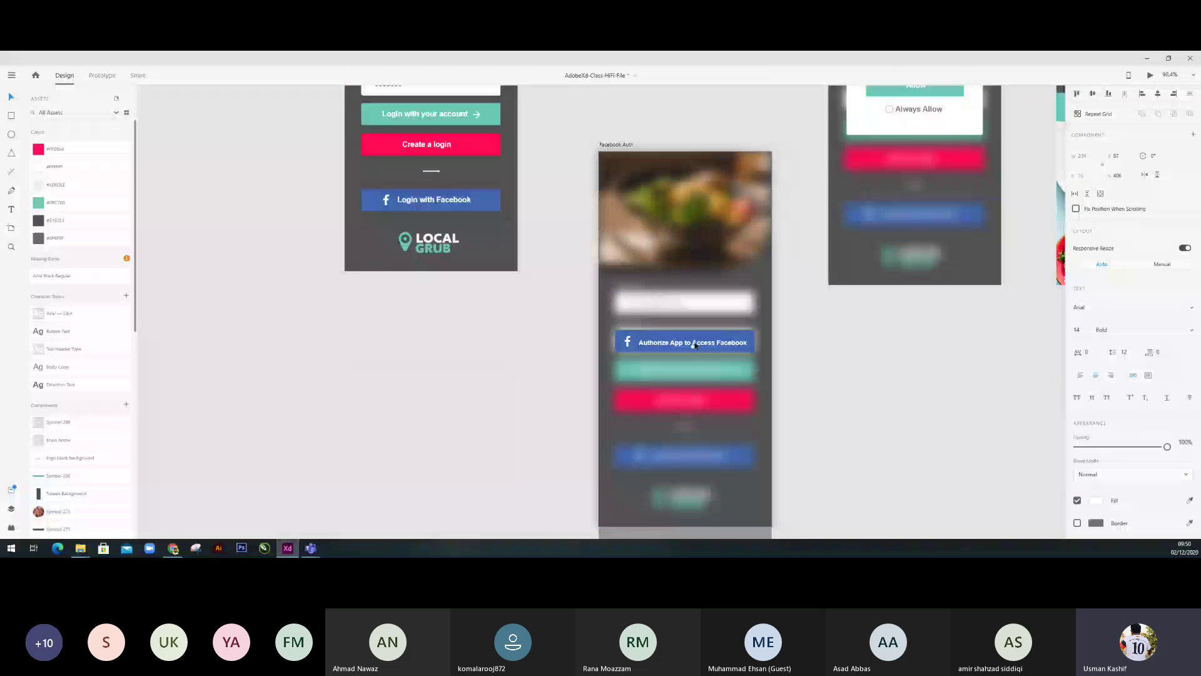
click(628, 343)
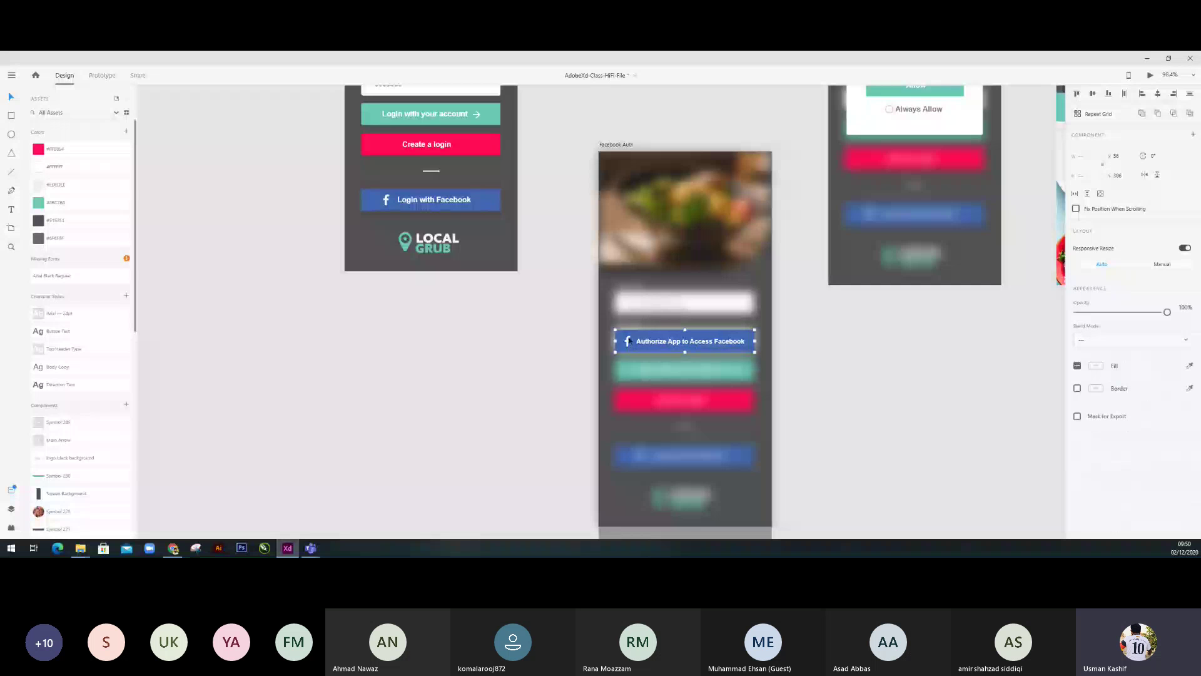
key(ctrl+g)
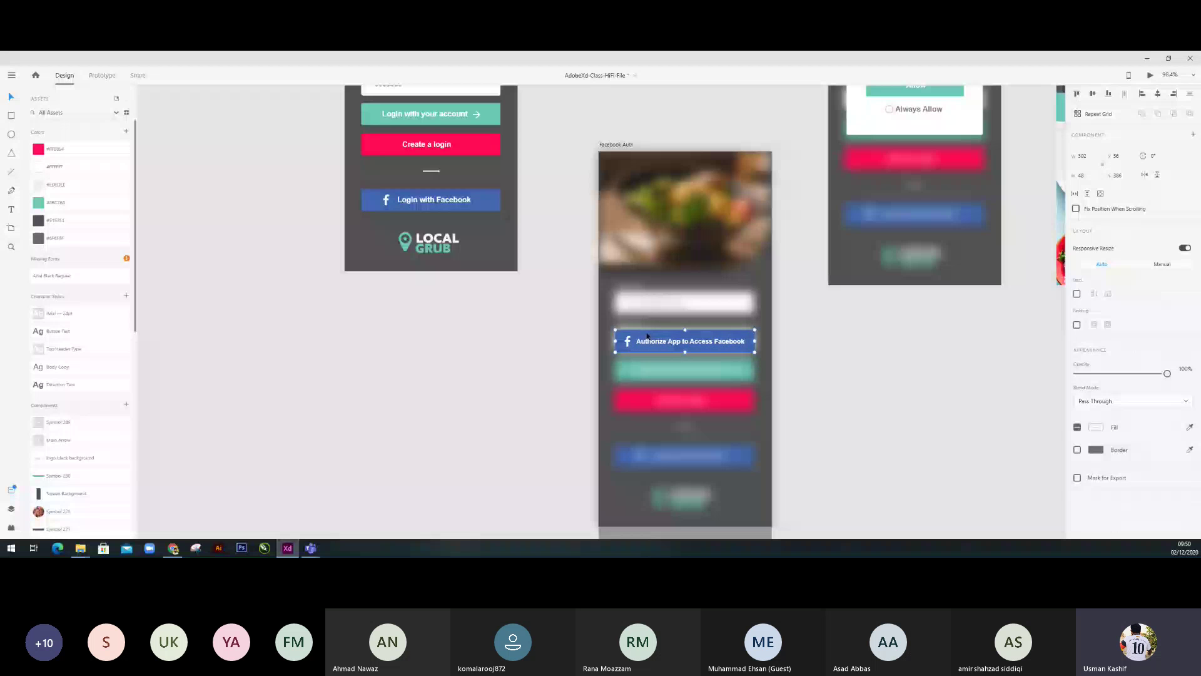
drag(648, 336, 459, 358)
Shift the blurred login background down within the Facebook Auth artboard and return it close to the artboard's upper edge.
click(673, 354)
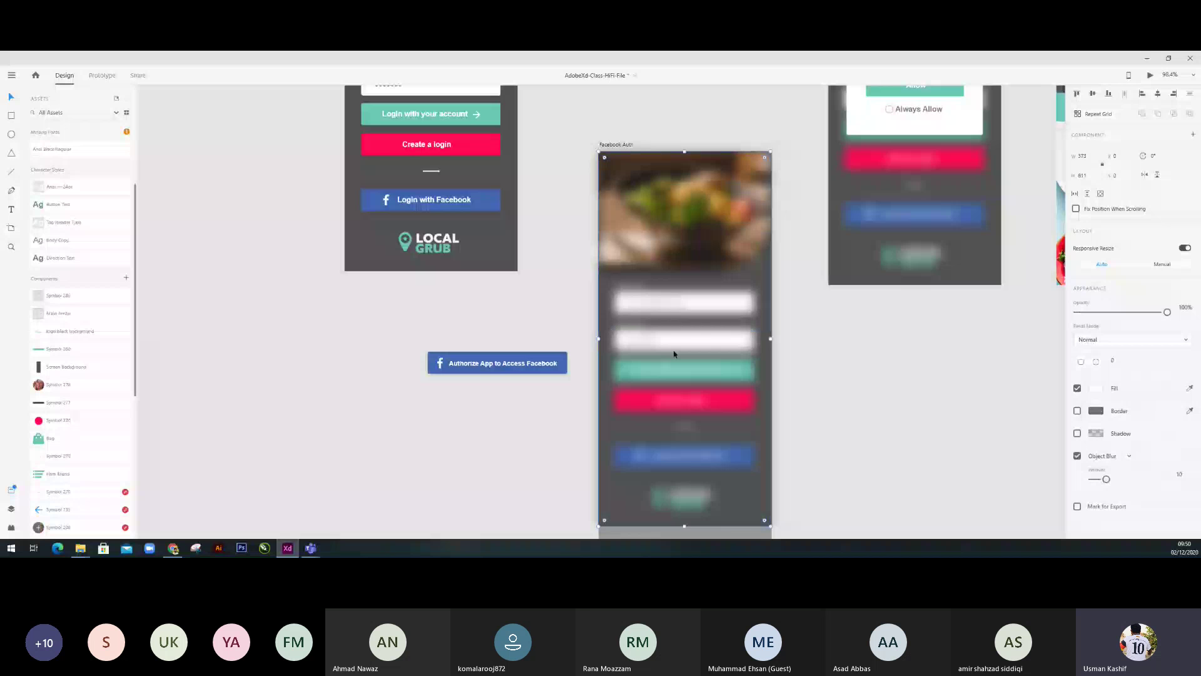
drag(674, 354, 675, 384)
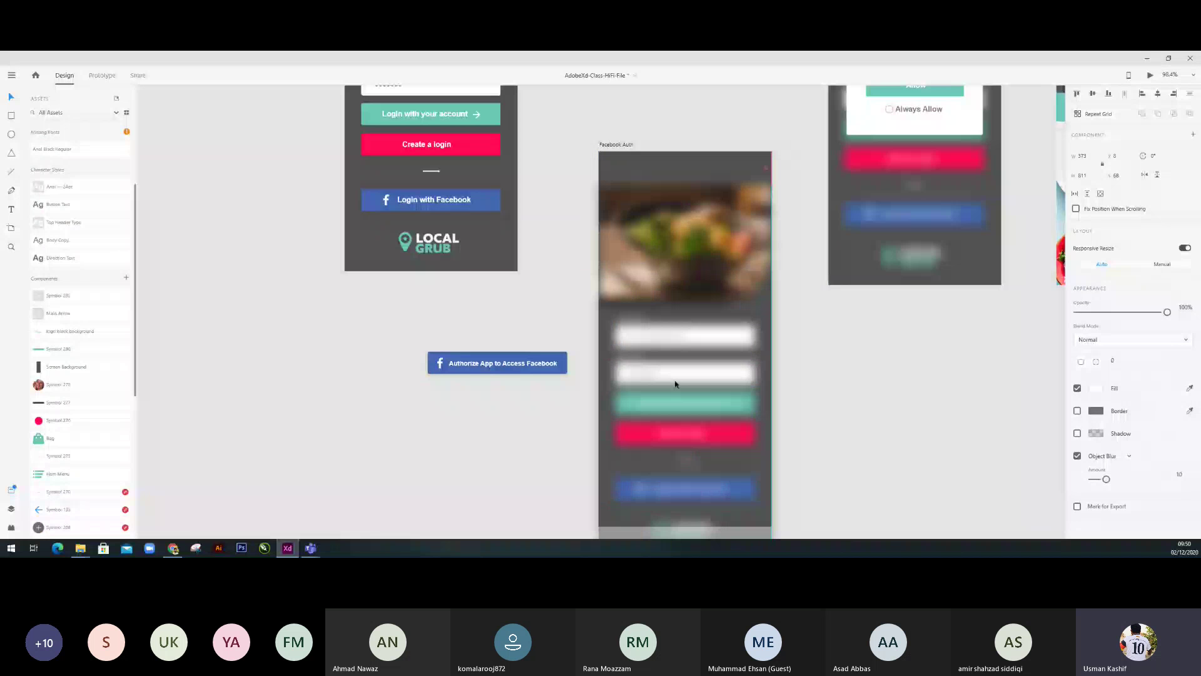
drag(675, 384, 673, 353)
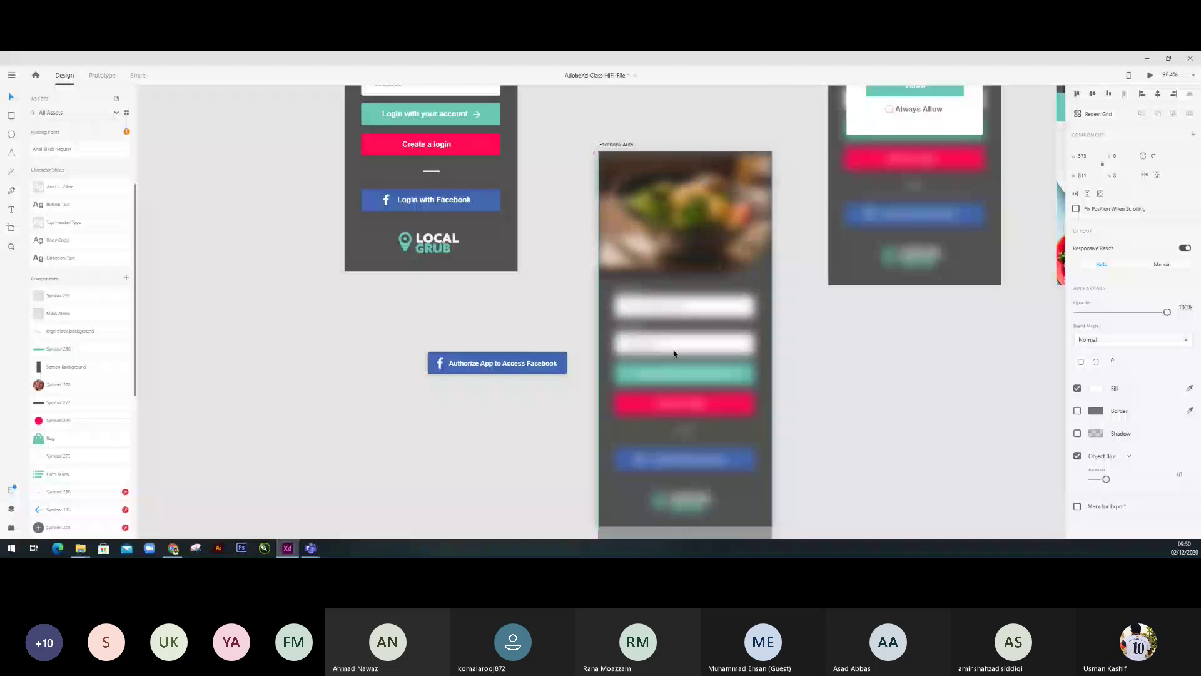
Trim the dark background component on the Facebook Auth screen to the artboard's lower and upper edges, about 812 high.
scroll(719, 369, down, 3)
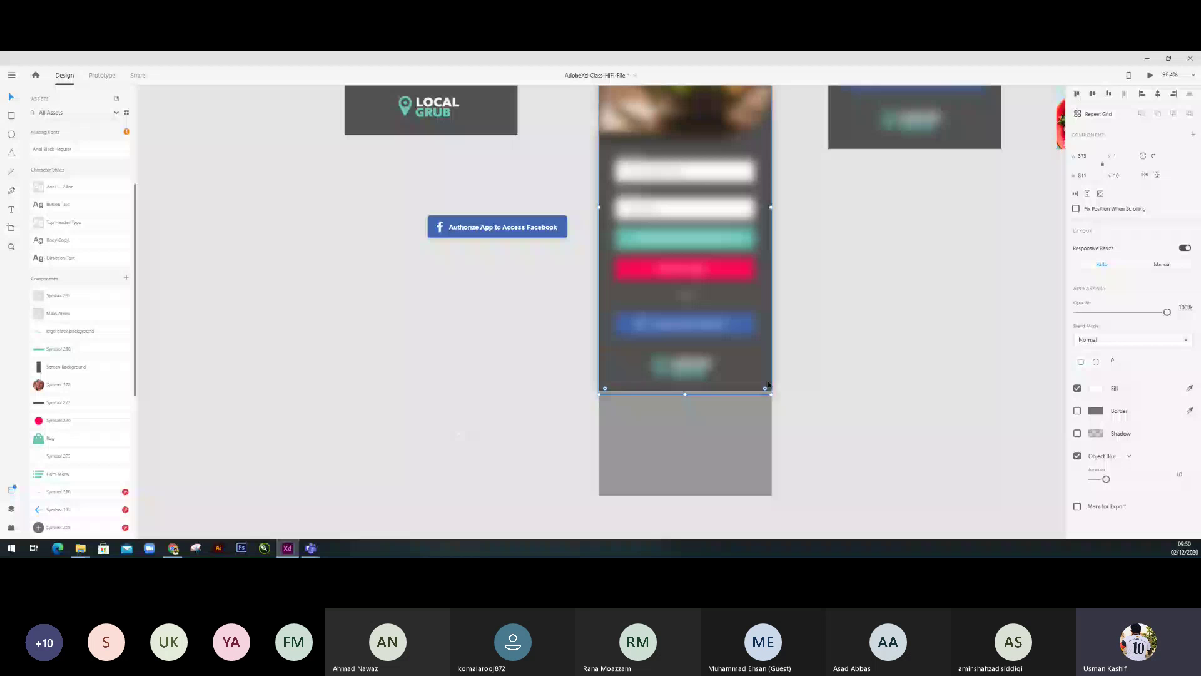
click(686, 491)
drag(685, 494, 688, 394)
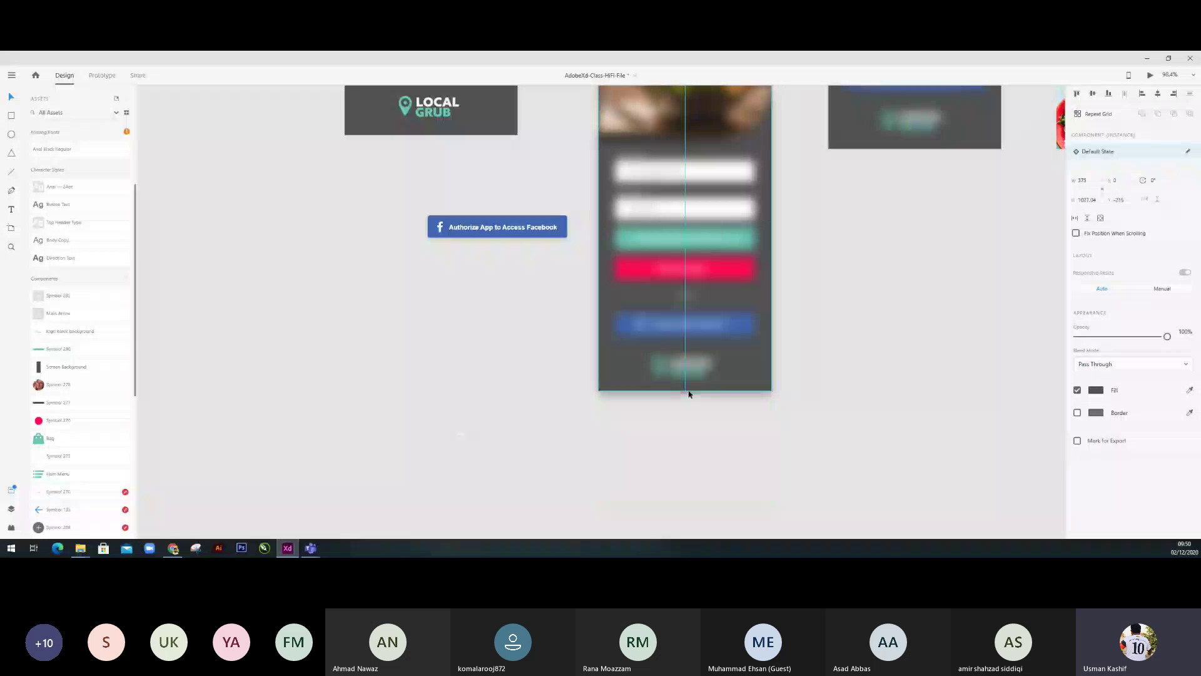
double_click(763, 360)
scroll(853, 322, up, 5)
scroll(831, 317, up, 2)
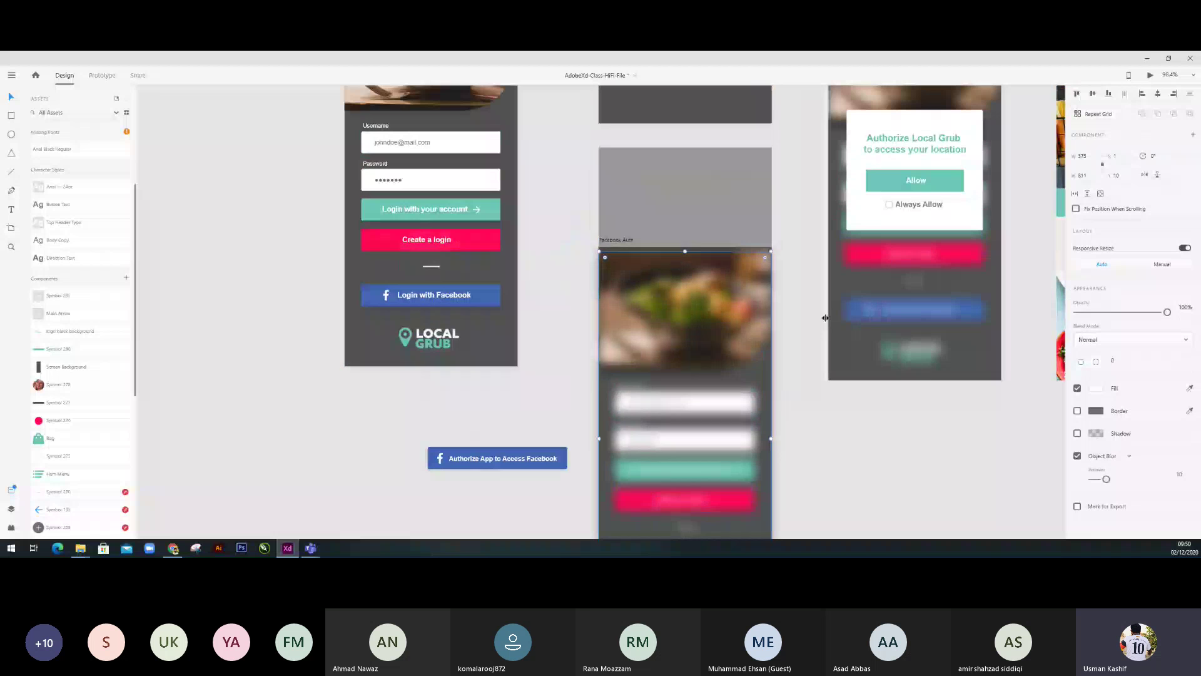
click(679, 182)
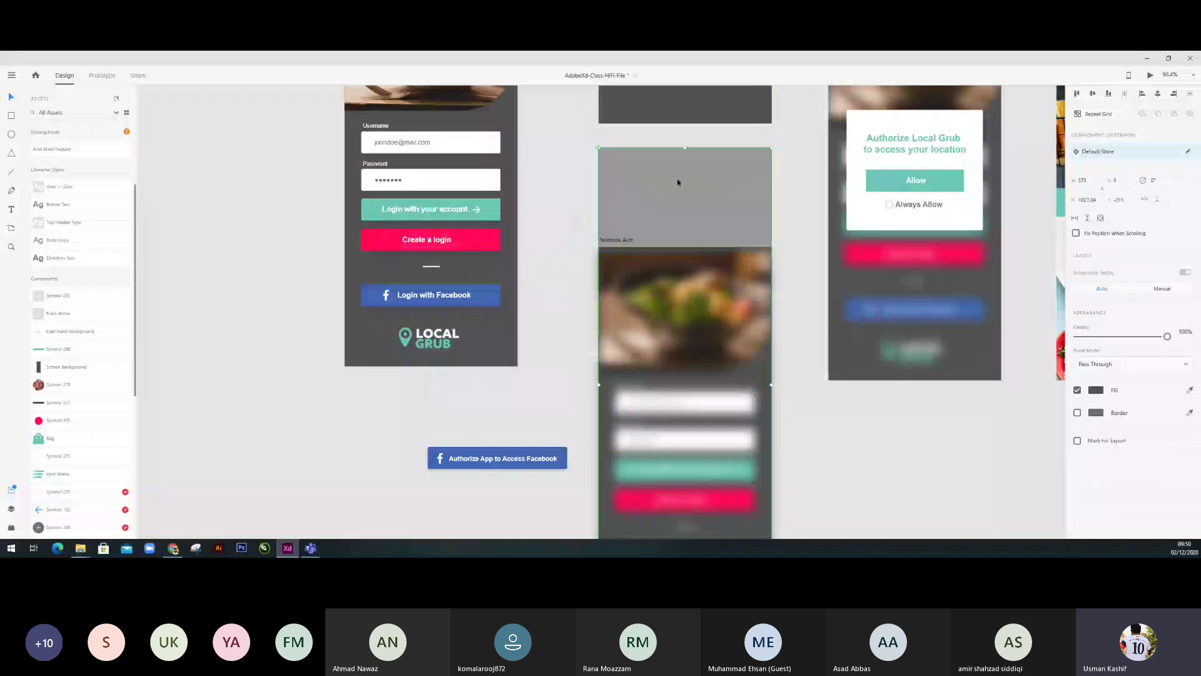
drag(687, 147, 693, 246)
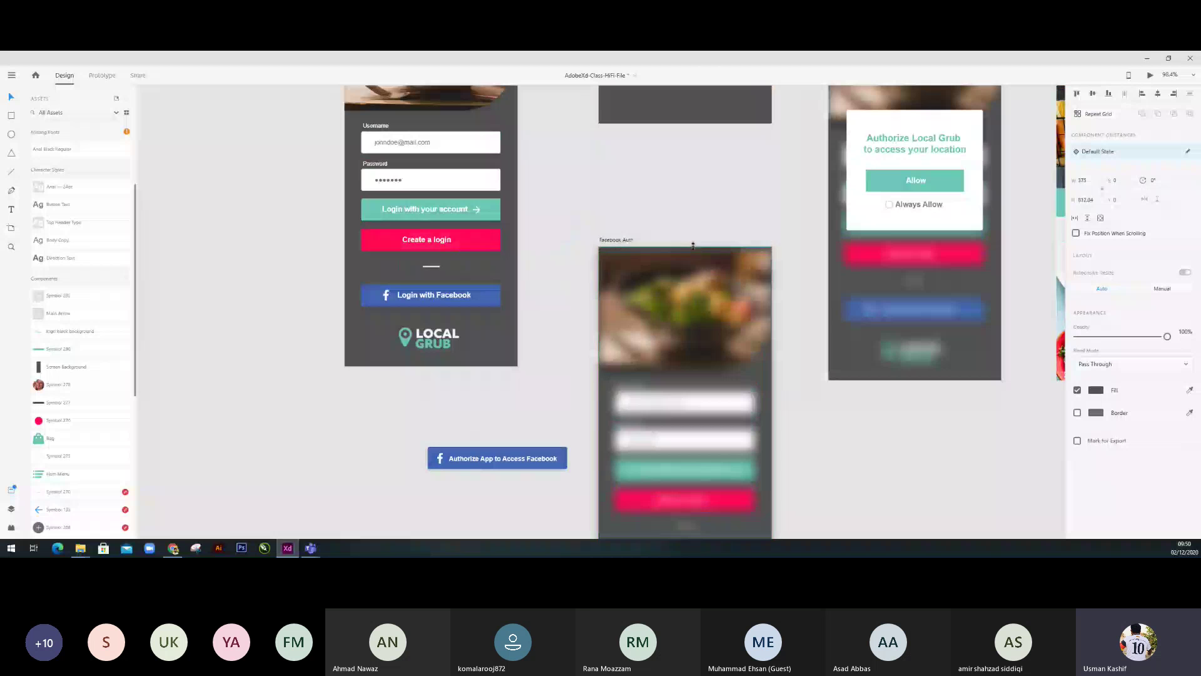
click(828, 452)
scroll(823, 413, down, 3)
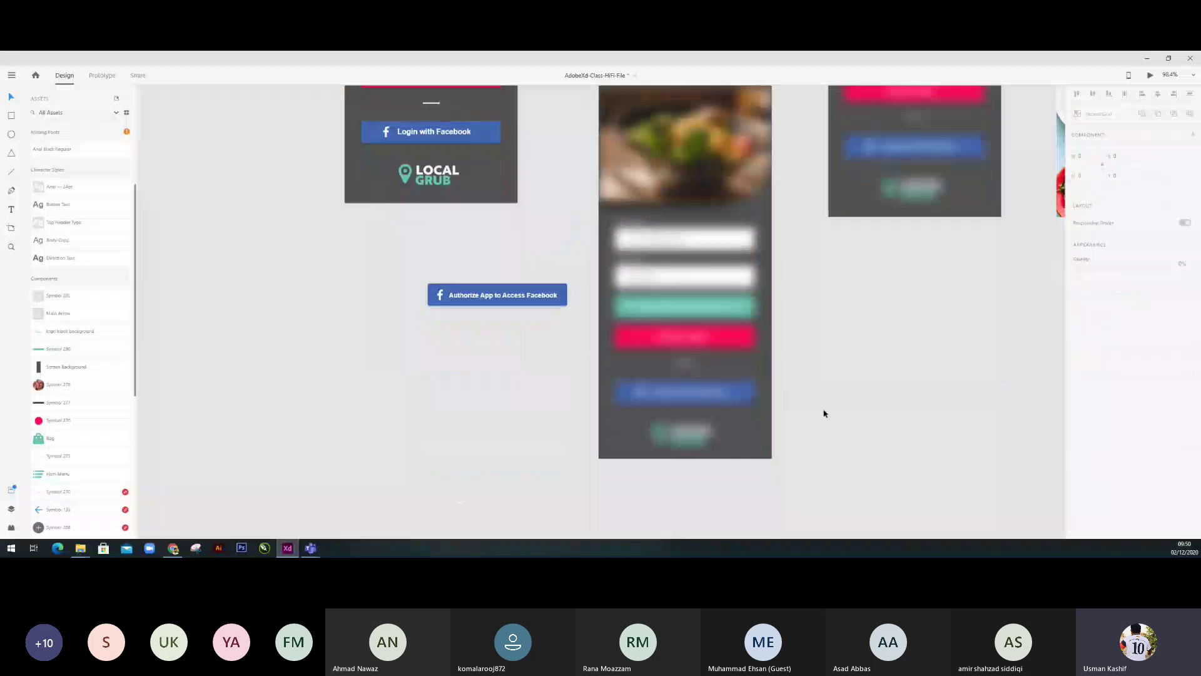
Move the blurred login image out of the Facebook Auth artboard onto the canvas and place it back on the artboard.
scroll(815, 372, up, 1)
scroll(815, 372, up, 1)
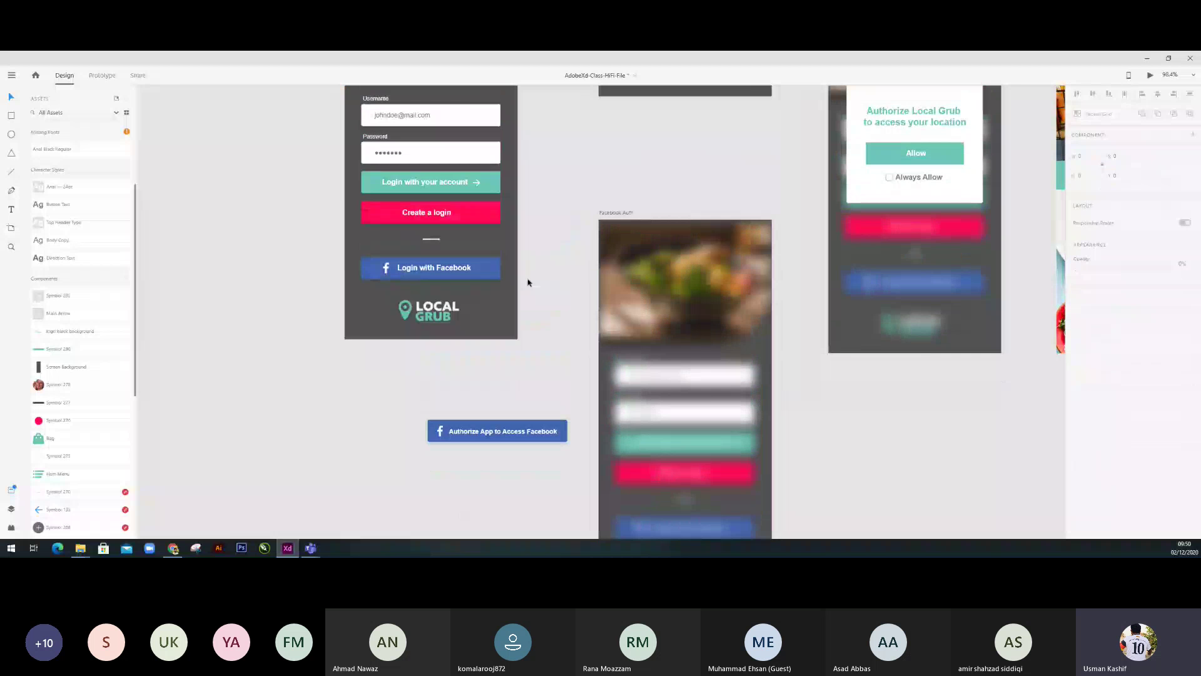
scroll(528, 282, up, 3)
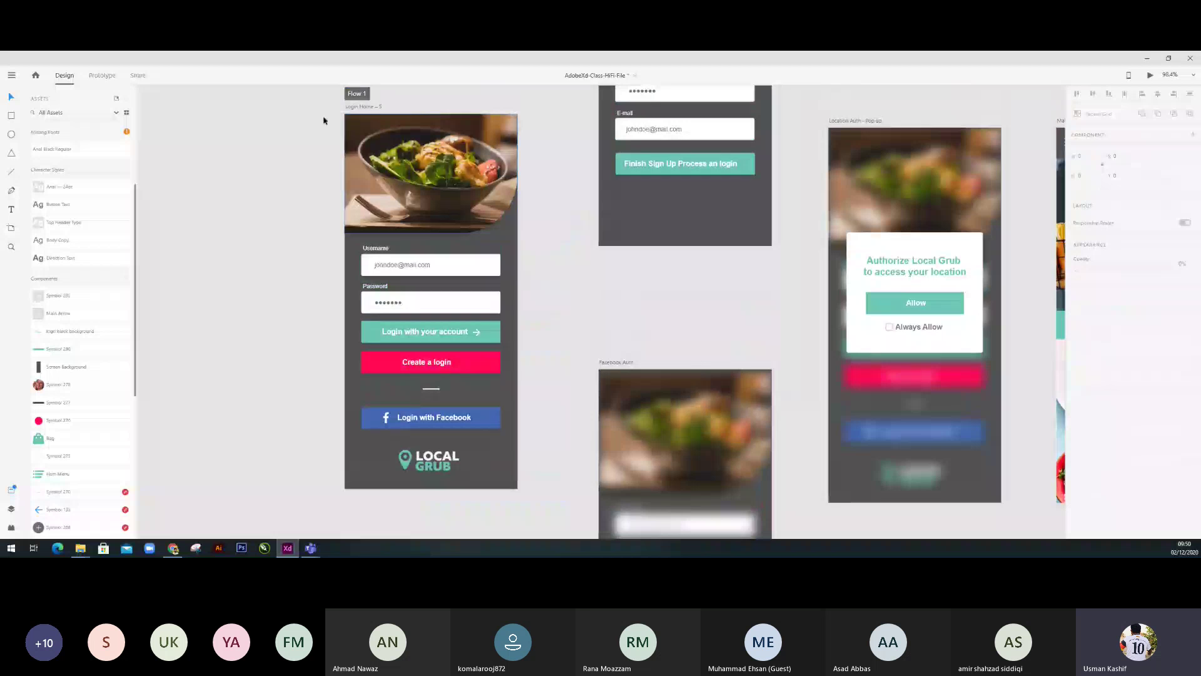
scroll(511, 362, down, 3)
click(692, 379)
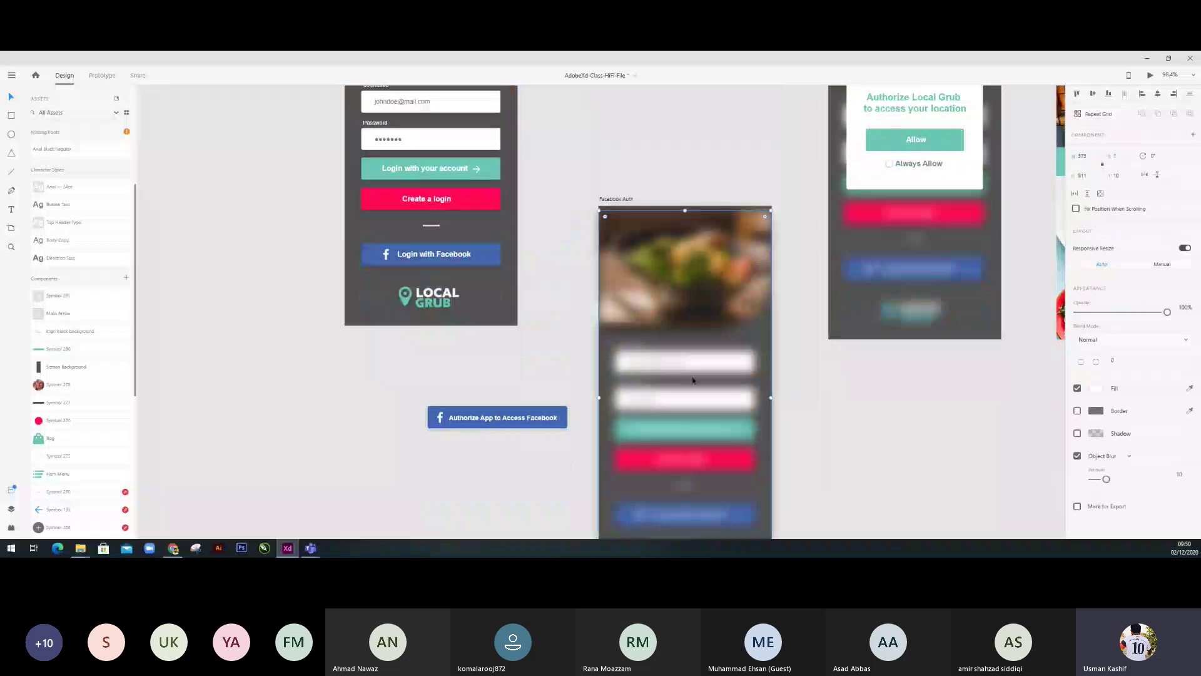
drag(693, 380, 264, 369)
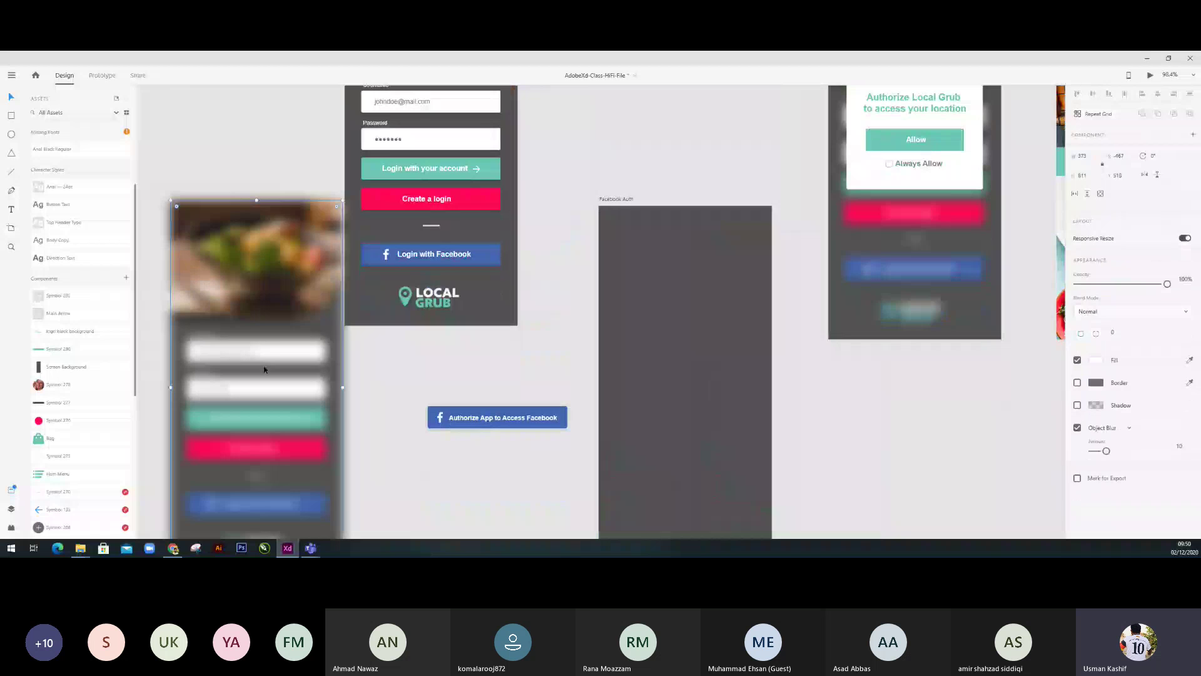
right_click(264, 370)
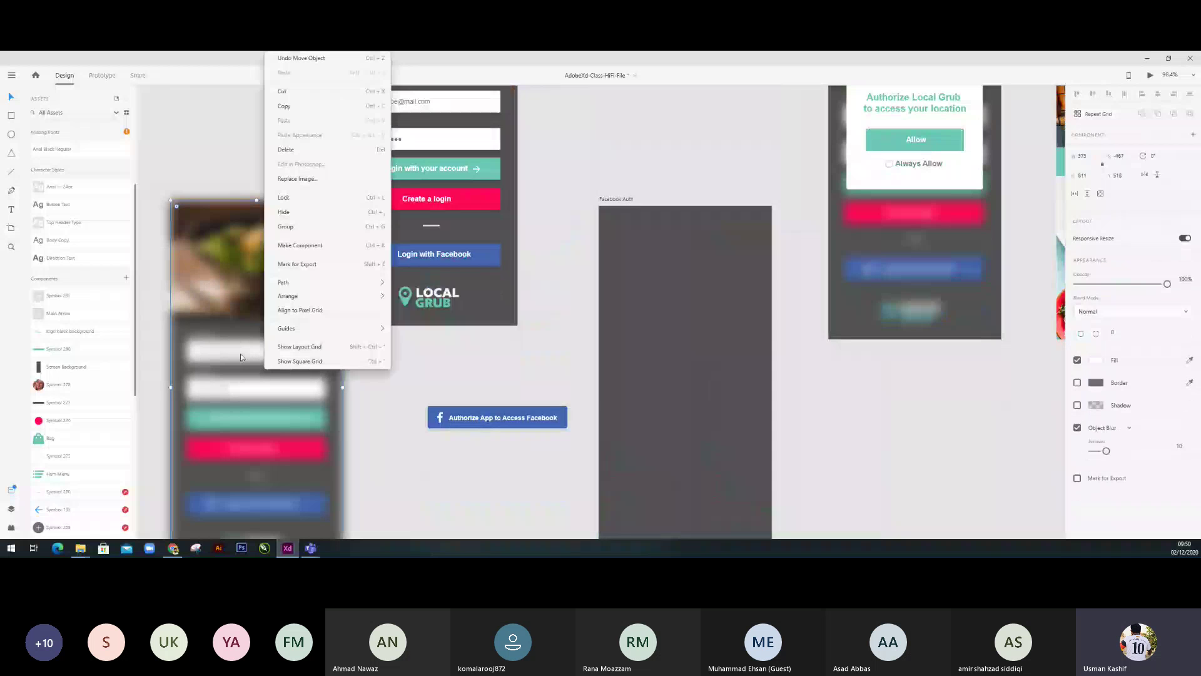
click(297, 401)
drag(297, 402, 273, 405)
drag(229, 350, 682, 348)
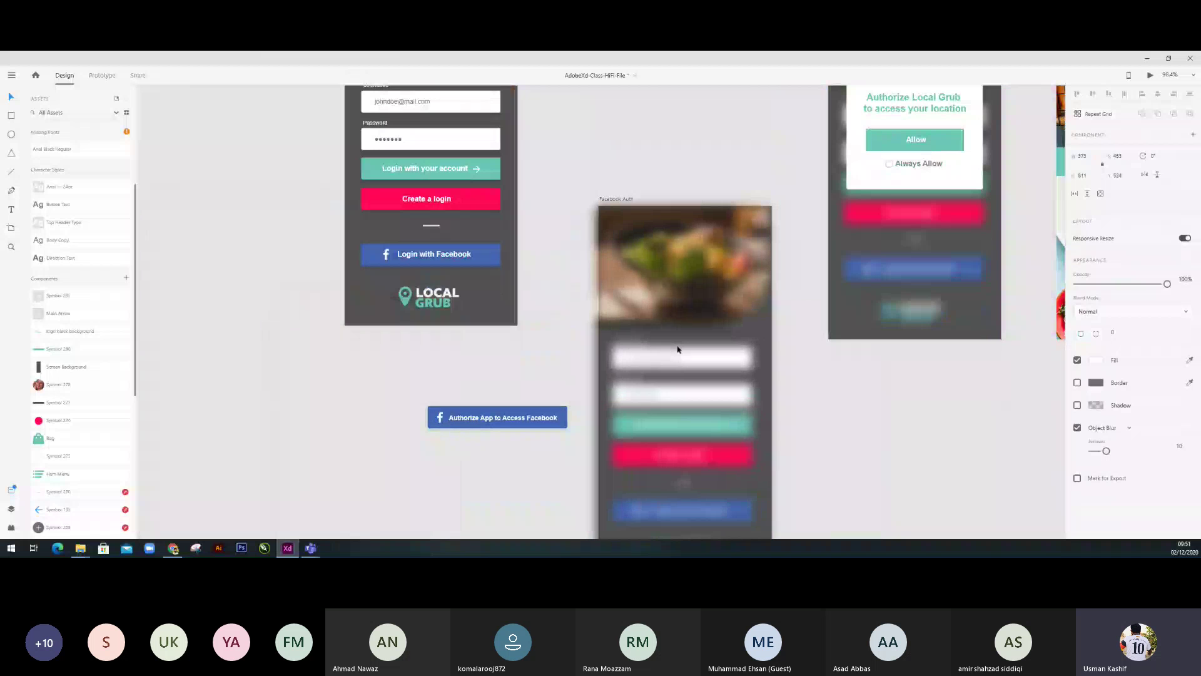
Reduce the login image's Object Blur amount to 0 and align the image with the Facebook Auth artboard at X 0, Y 0.
scroll(612, 372, down, 3)
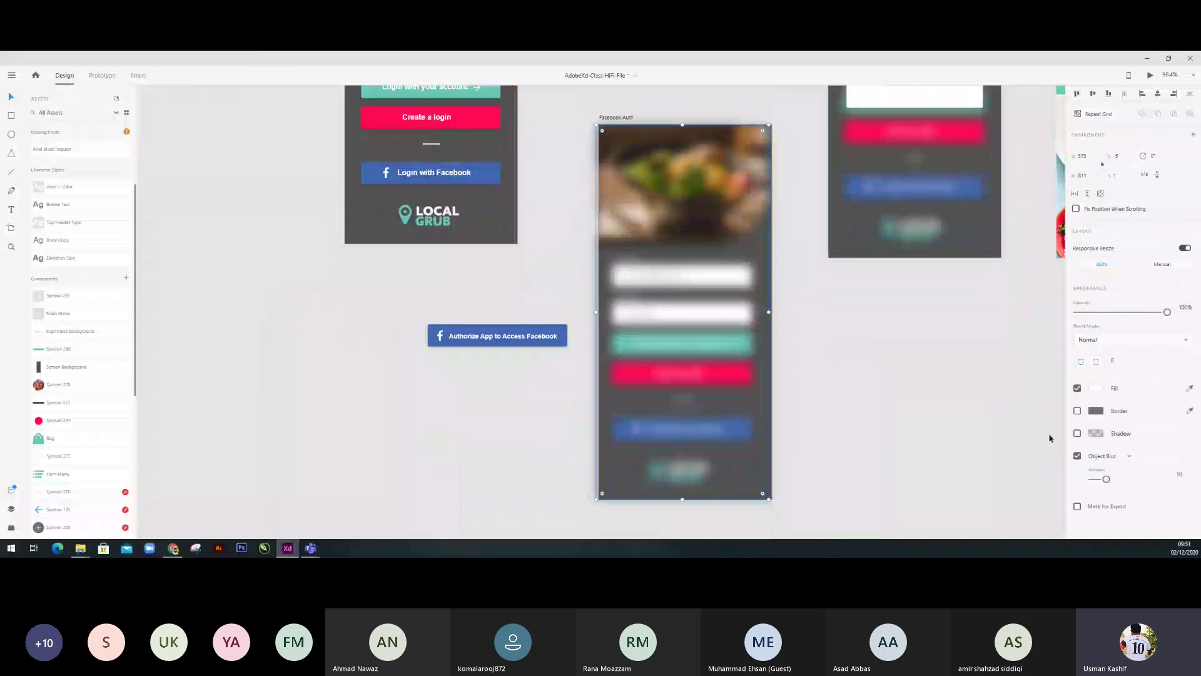
drag(1106, 479, 1061, 487)
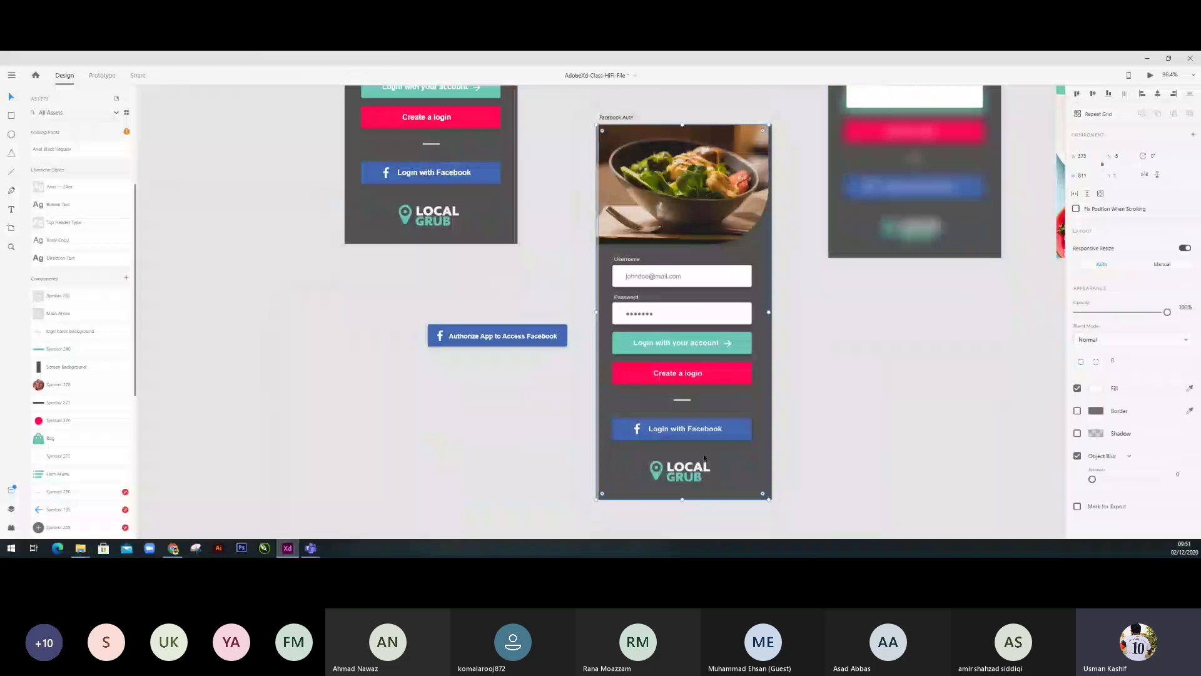
mouse_move(725, 468)
mouse_down()
mouse_move(769, 487)
mouse_move(714, 463)
mouse_move(869, 496)
mouse_move(788, 495)
mouse_move(769, 460)
mouse_move(728, 462)
mouse_up()
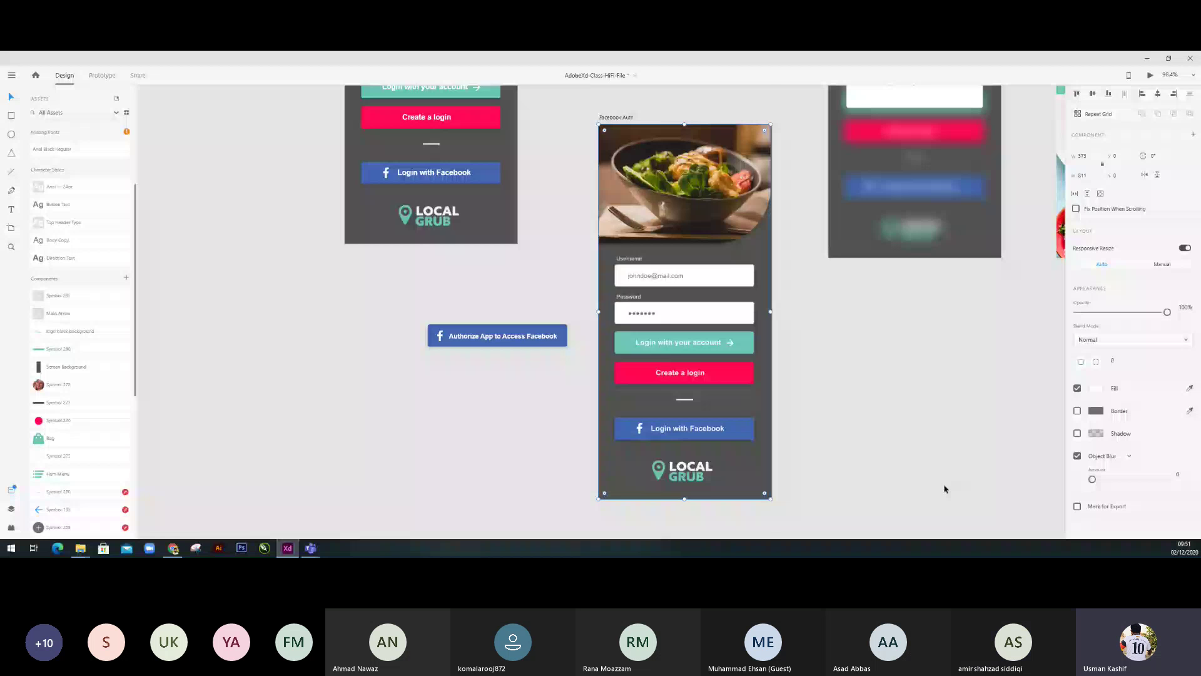
Set the Object Blur amount of the login image on the Facebook Auth screen to 12.
scroll(720, 340, up, 5)
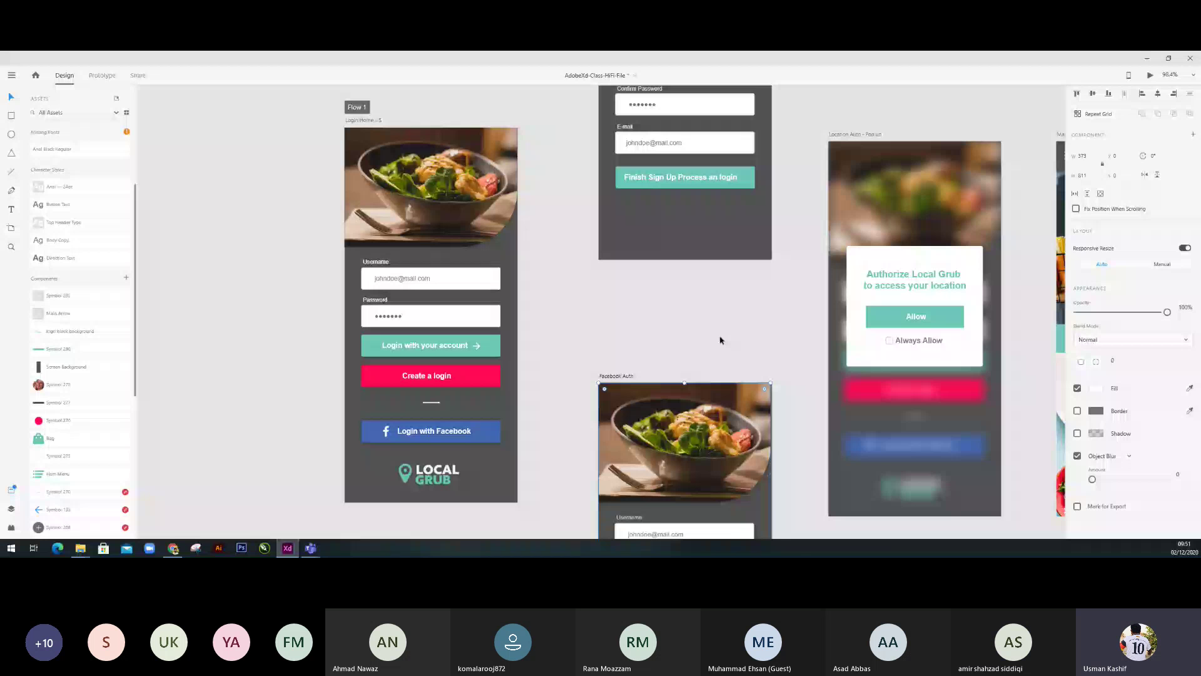
scroll(720, 339, down, 4)
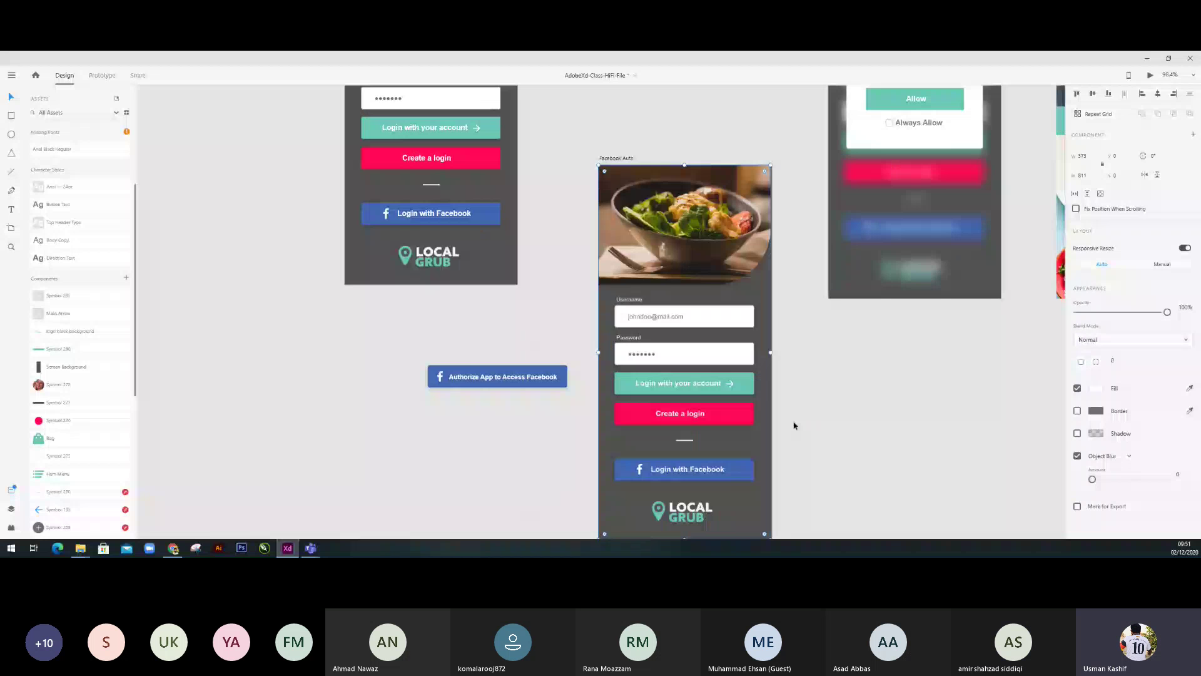
scroll(792, 413, down, 1)
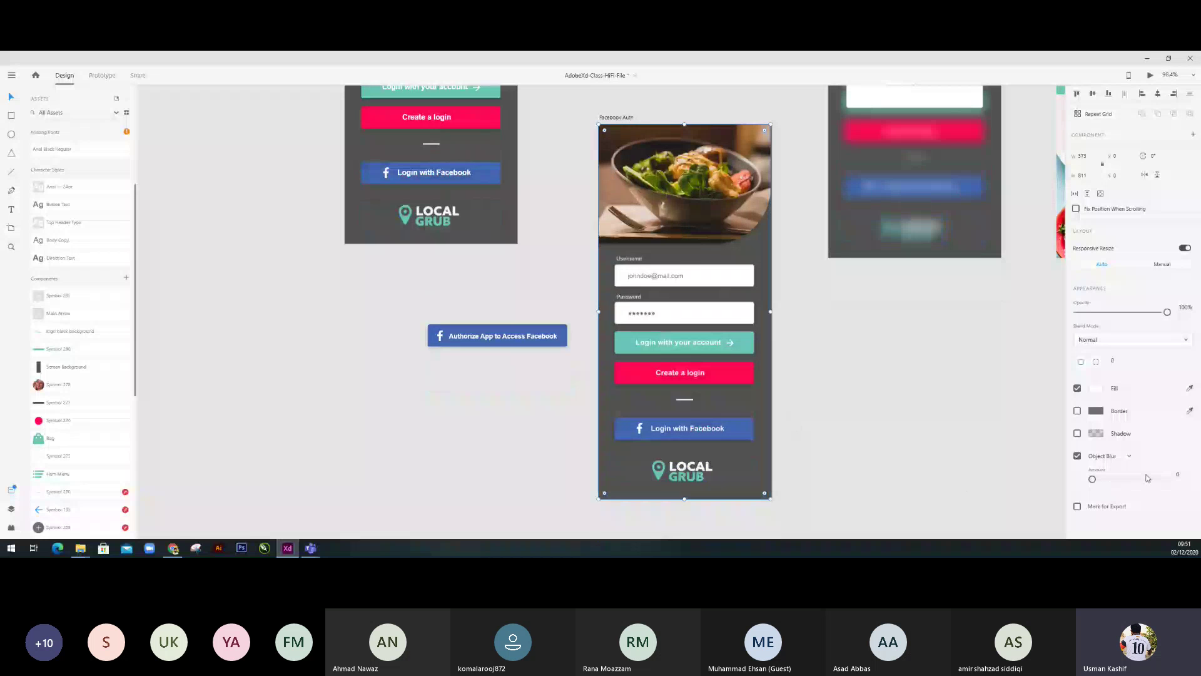
scroll(987, 357, up, 2)
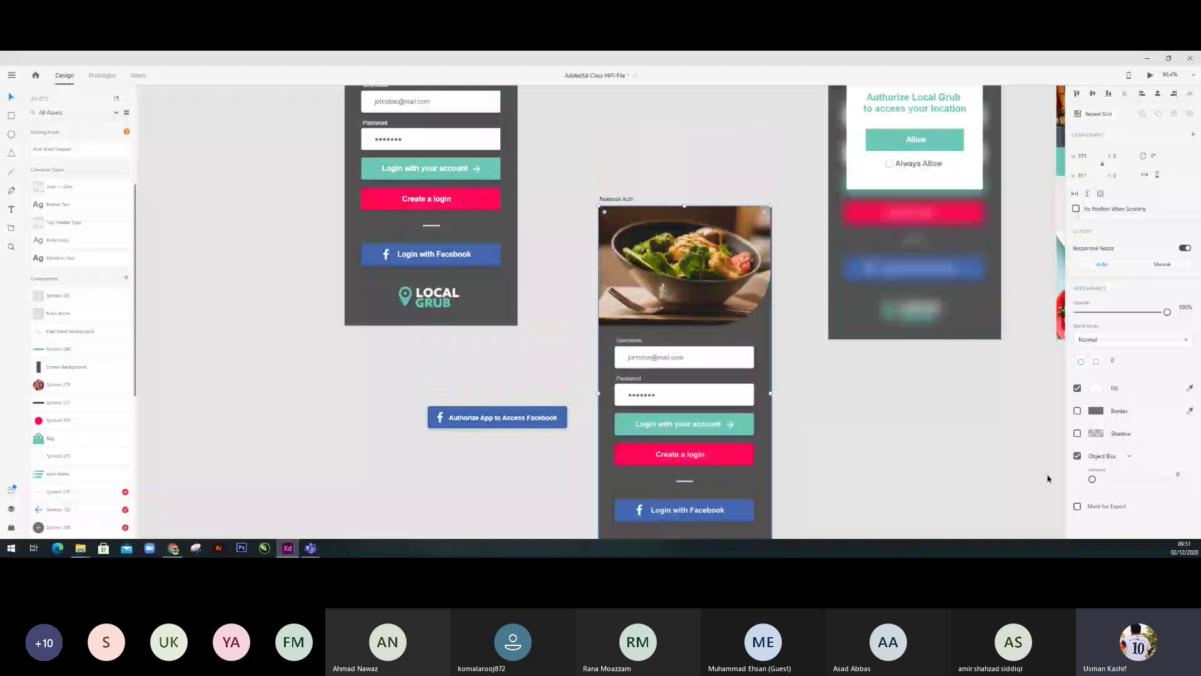
scroll(1051, 480, down, 1)
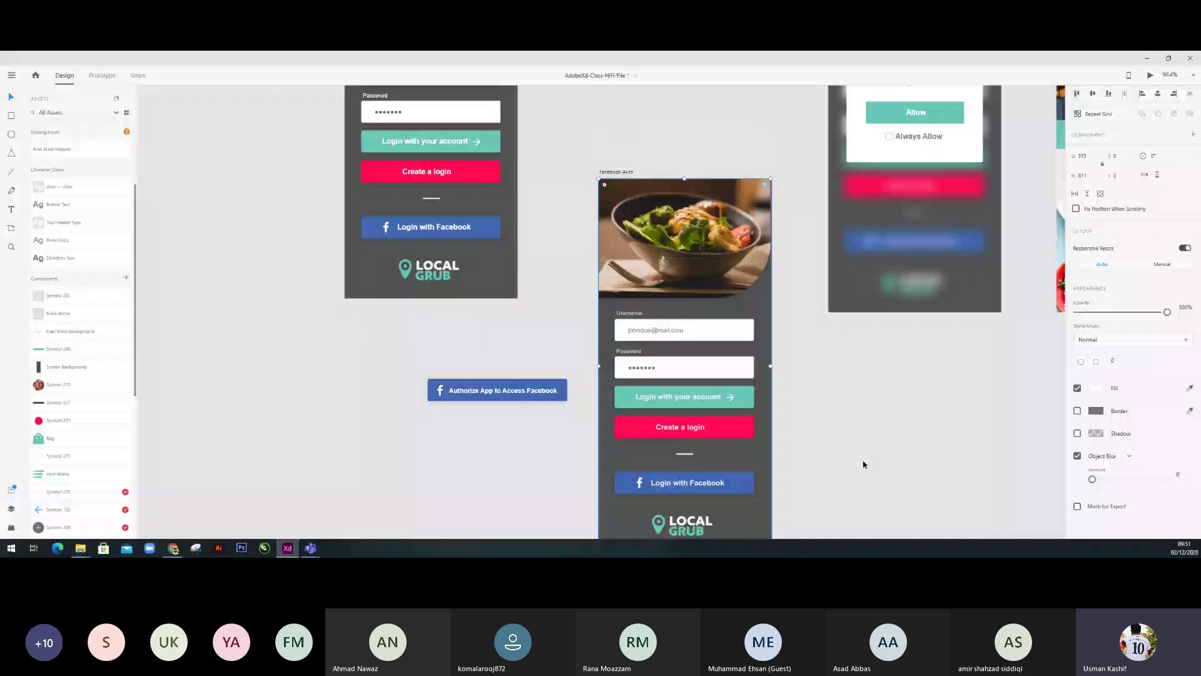
scroll(870, 447, down, 1)
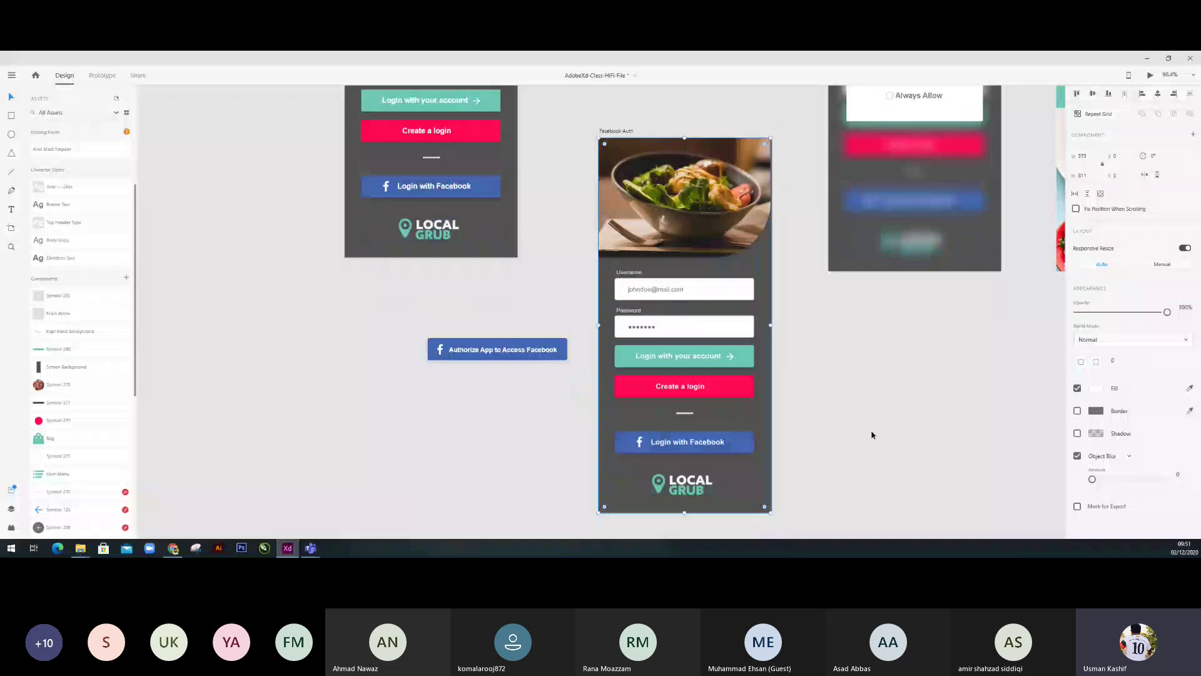
scroll(873, 435, up, 1)
drag(1092, 479, 1114, 486)
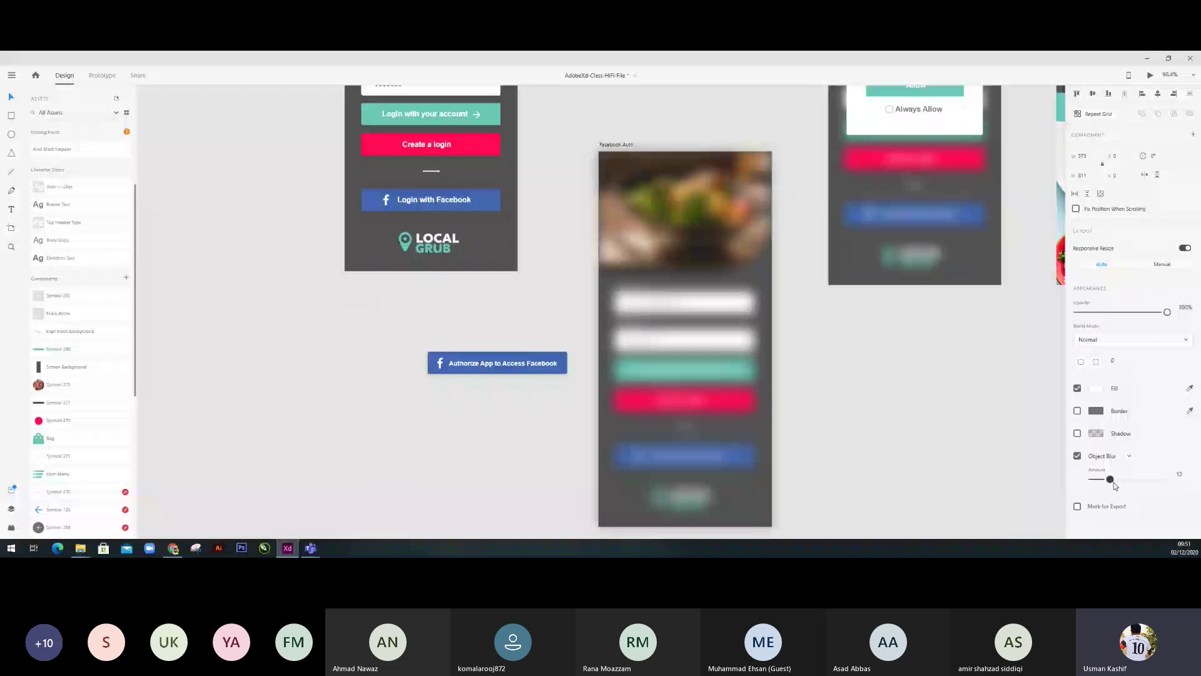
Place the grouped "Authorize App to Access Facebook" button back on the Facebook Auth screen, centred horizontally over the blurred password field.
click(501, 383)
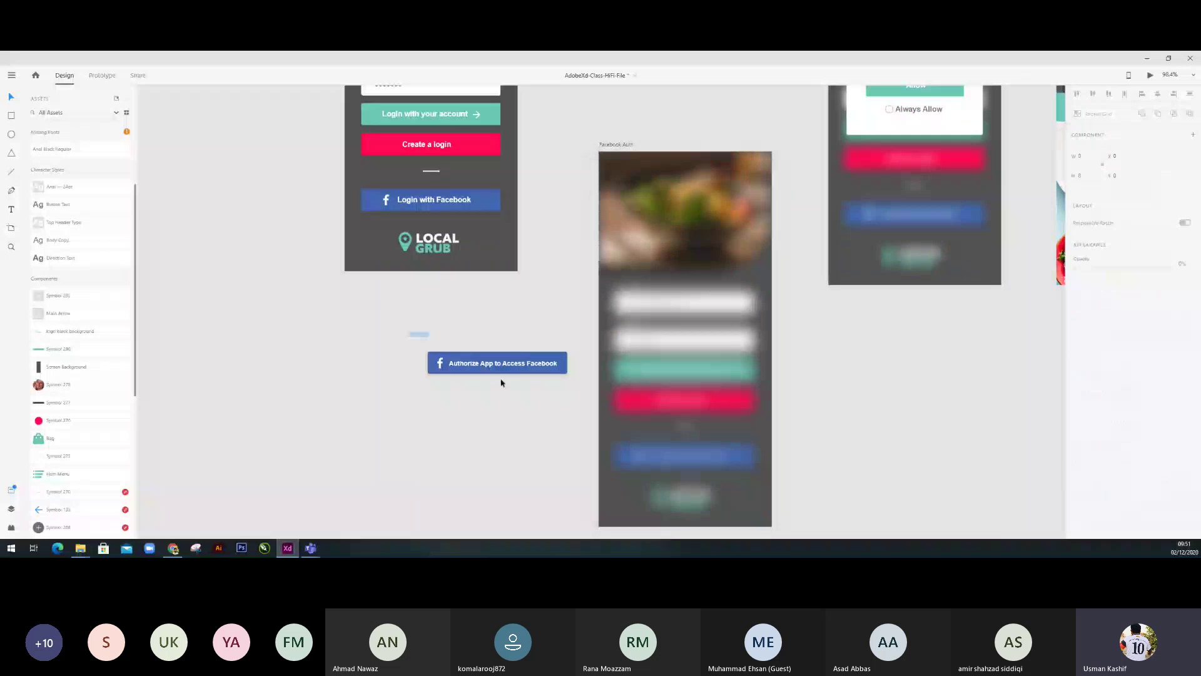
drag(503, 364, 691, 340)
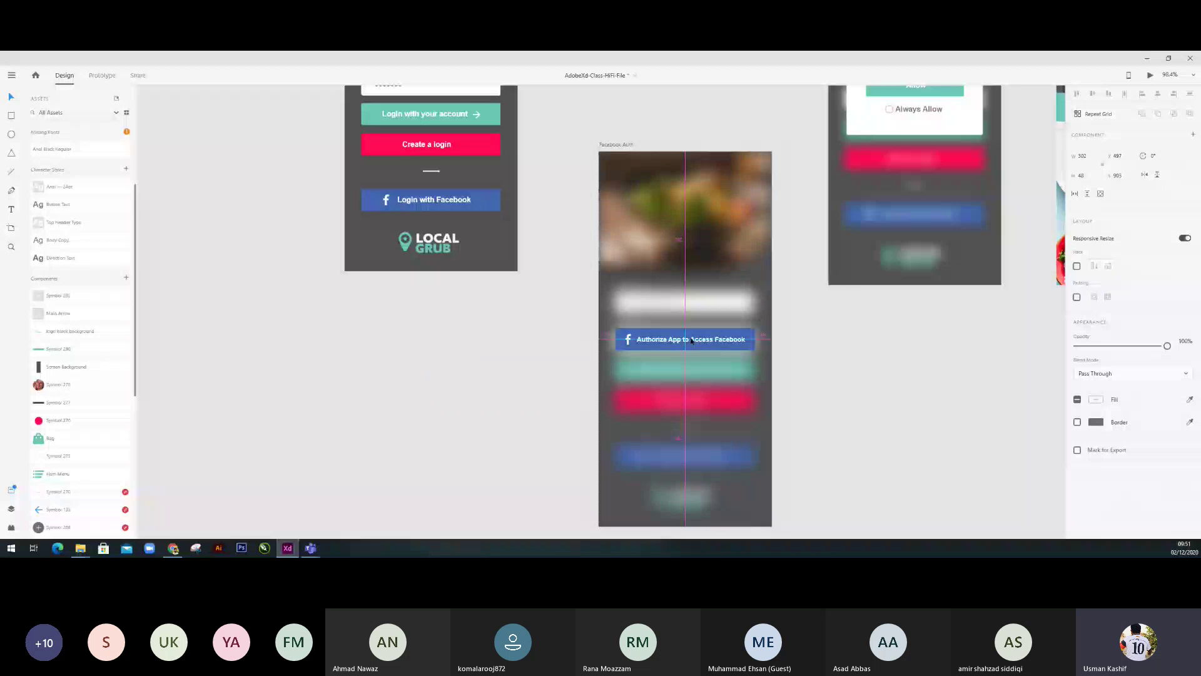
scroll(920, 356, up, 1)
click(920, 356)
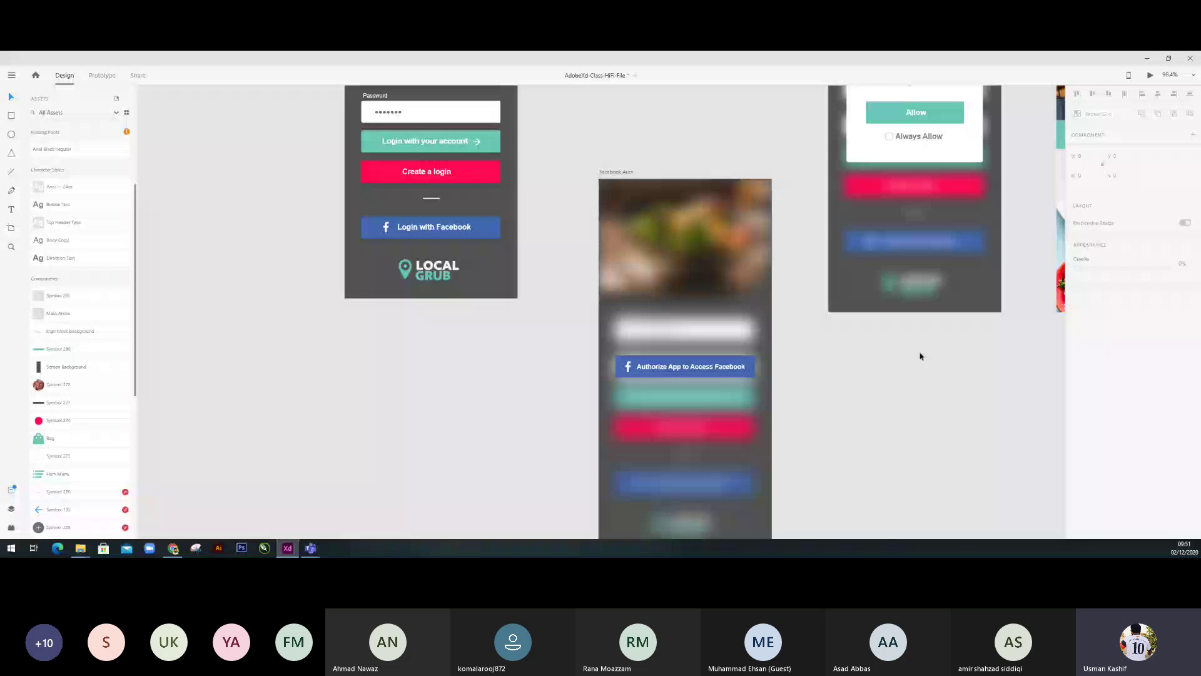
Select the white authorization card on the Location Auth pop-up screen to inspect its size, corner and shadow properties.
scroll(920, 356, up, 5)
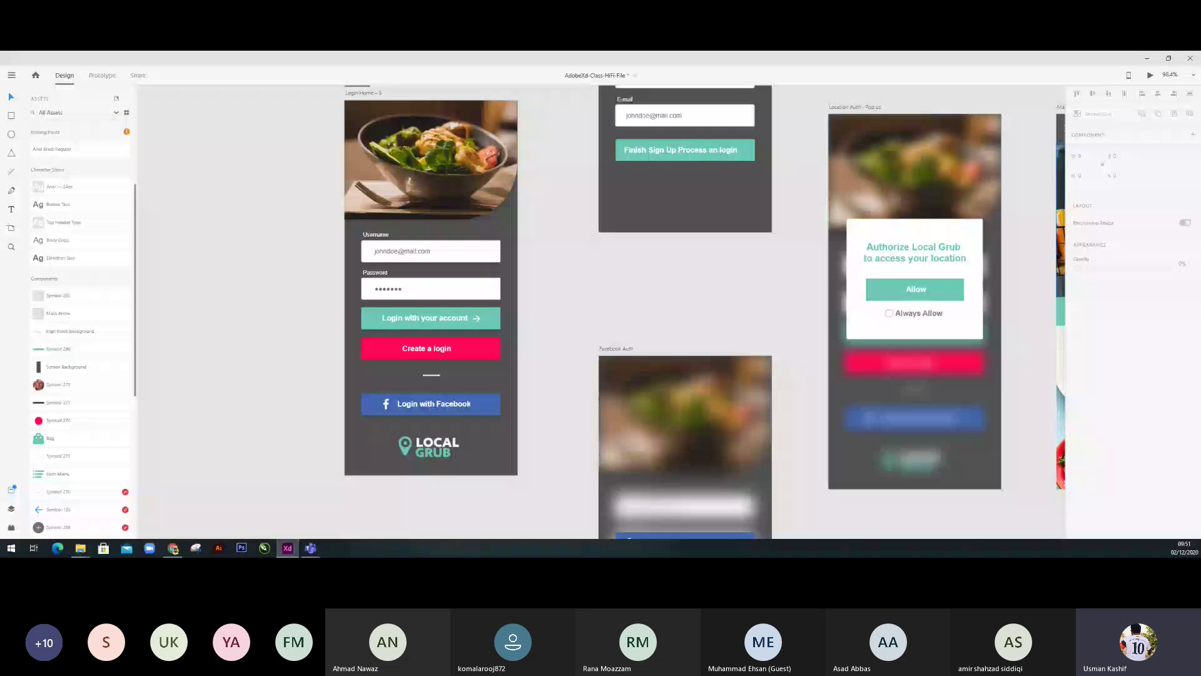
scroll(682, 322, right, 5)
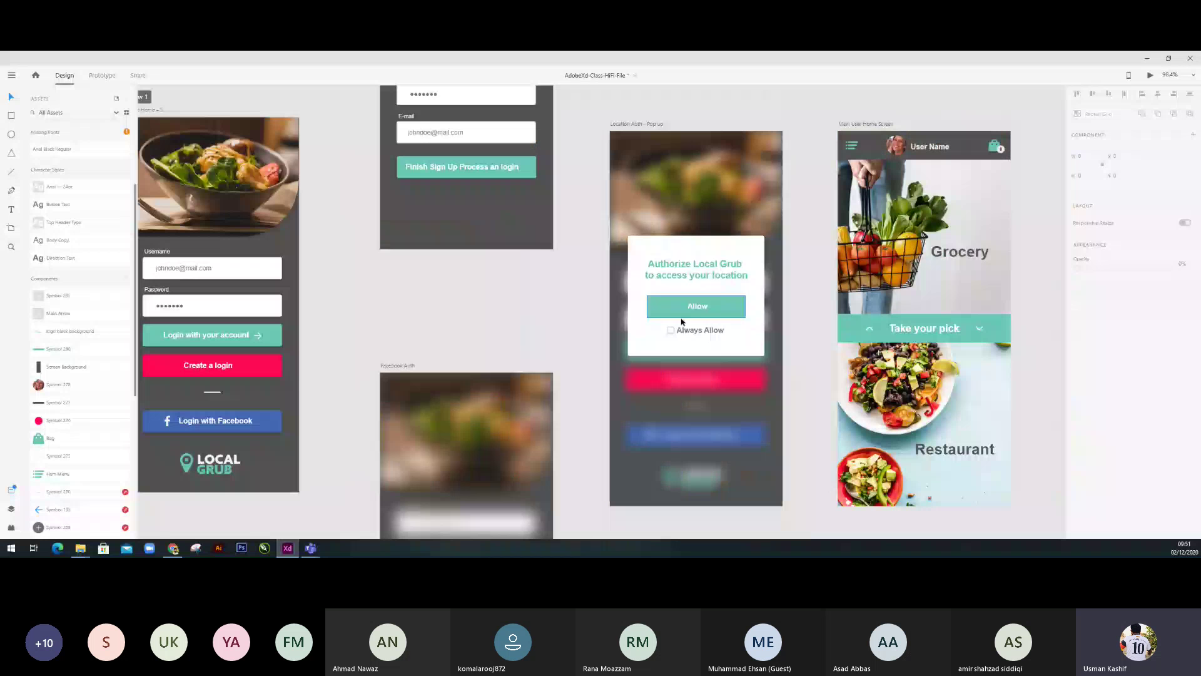
click(639, 350)
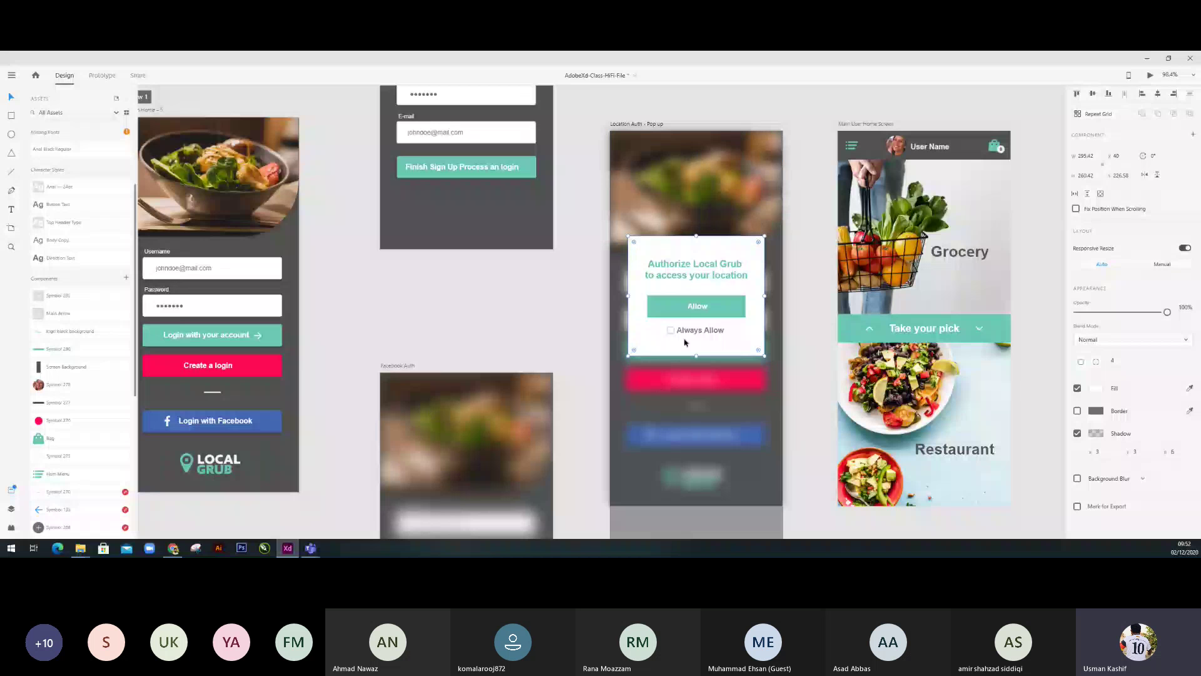
click(557, 310)
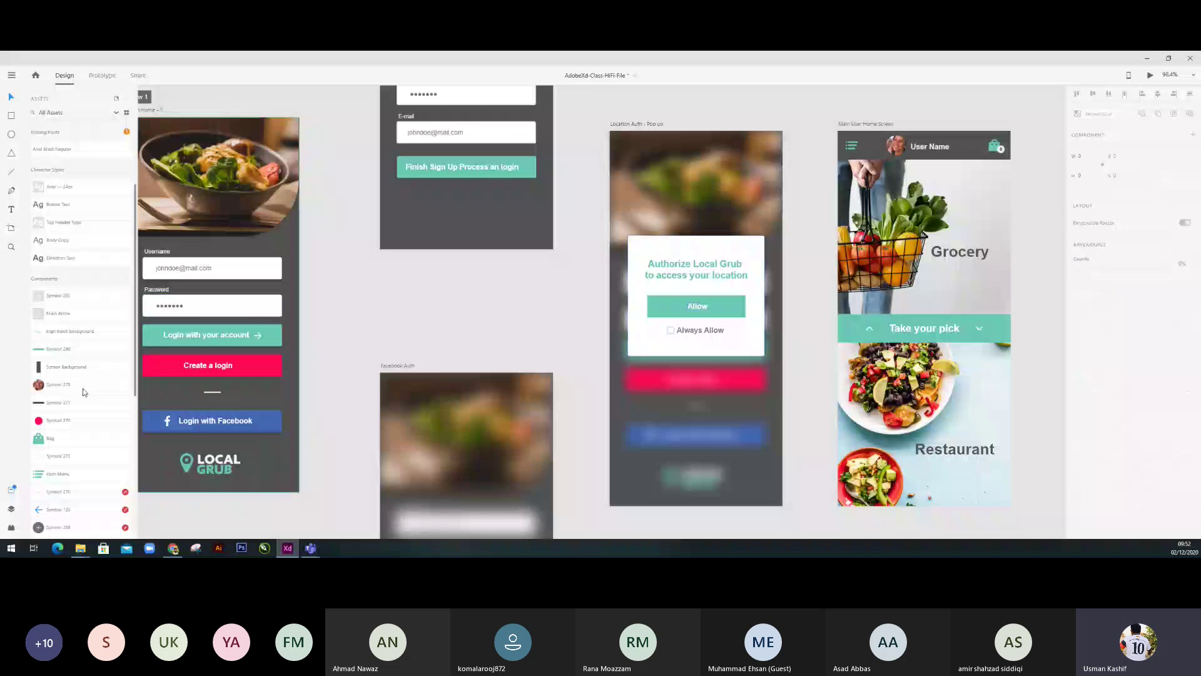
Examine the Login Home image's properties and review the sign-up, location authorization and main user home screens in the flow.
scroll(433, 93, up, 3)
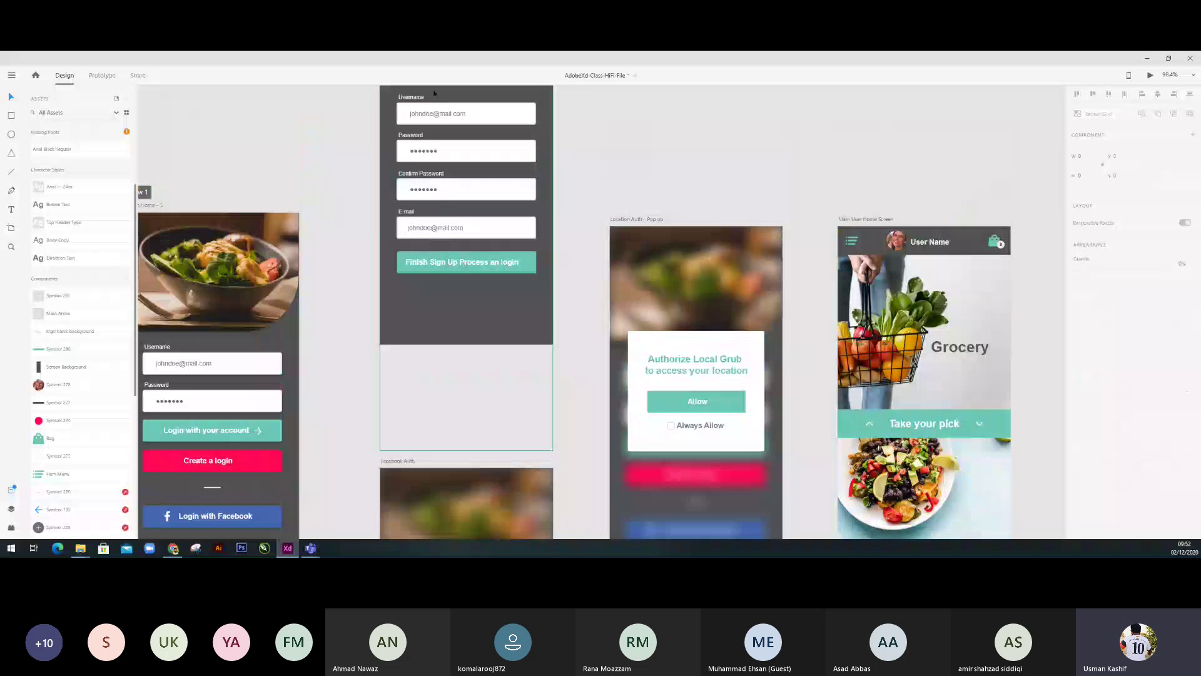
scroll(432, 89, down, 2)
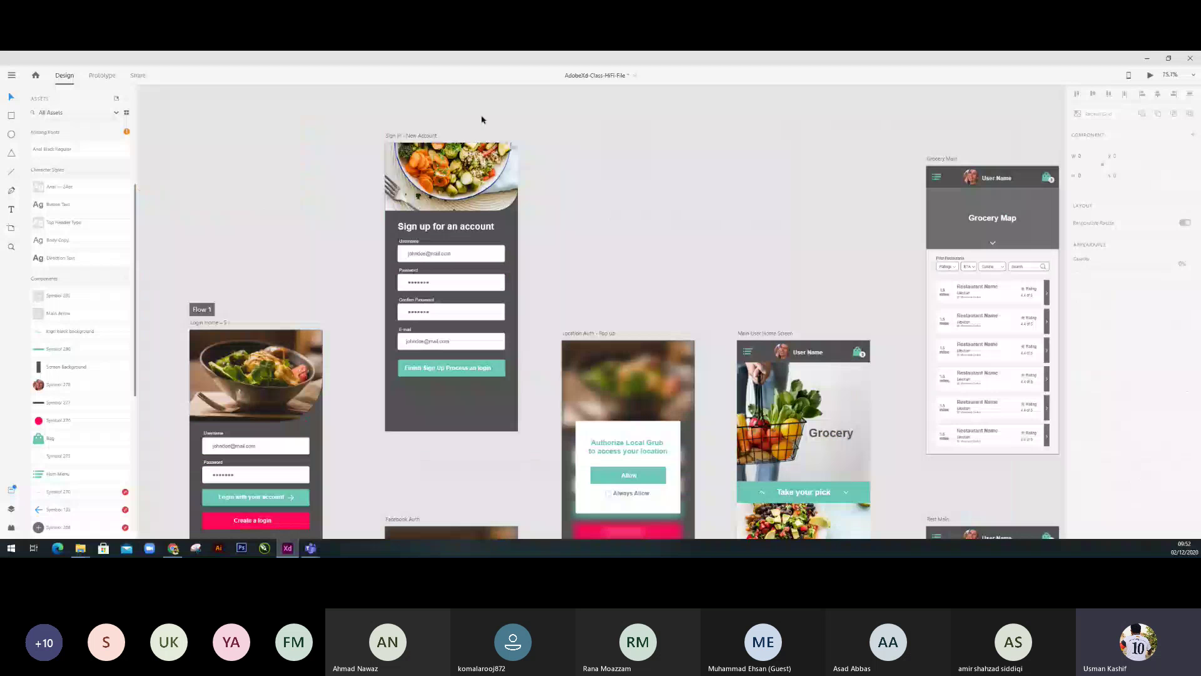
click(294, 387)
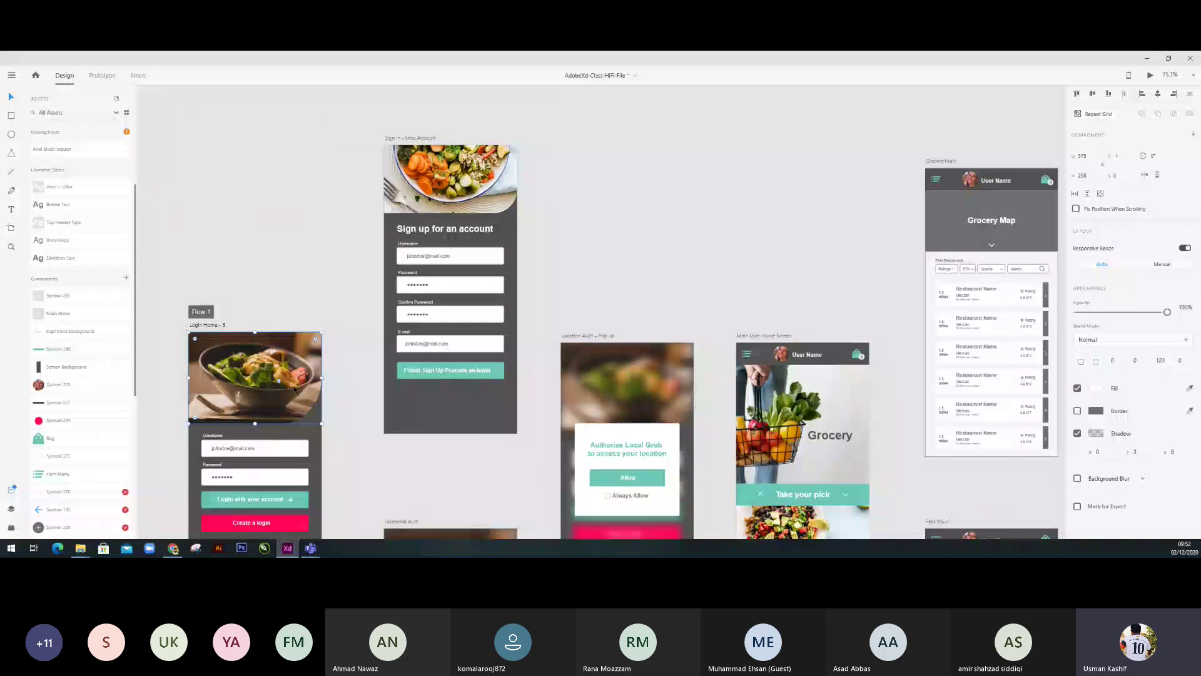
key(Escape)
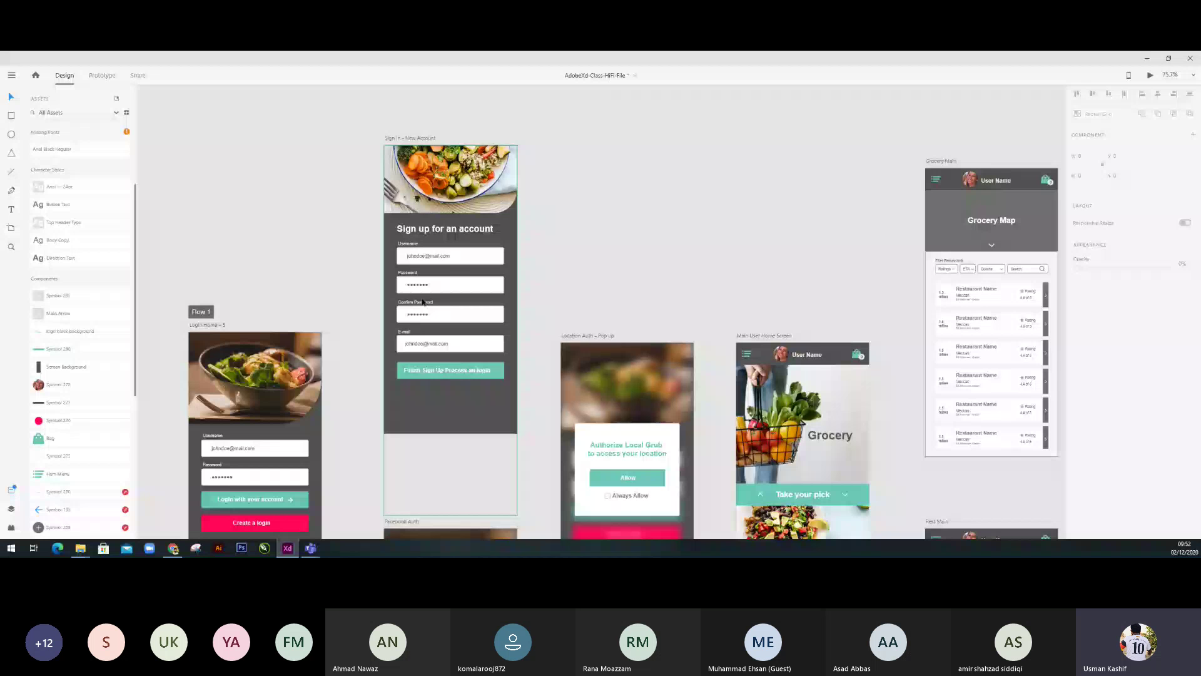
scroll(423, 302, down, 1)
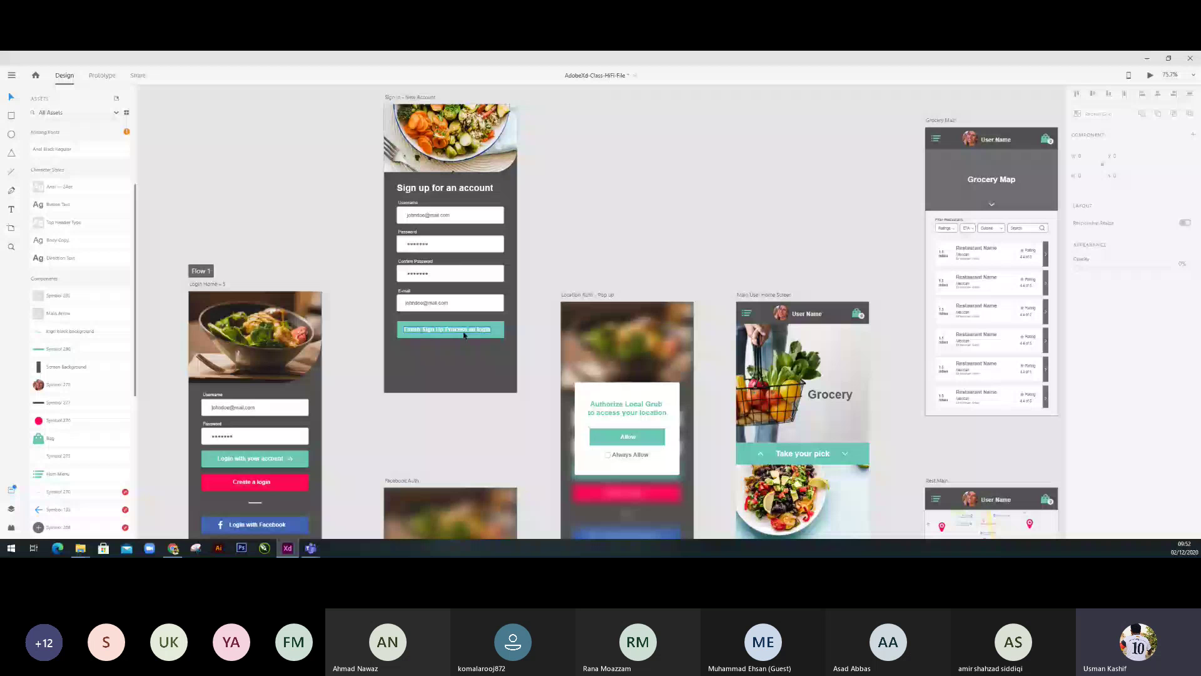
click(547, 305)
scroll(627, 434, down, 1)
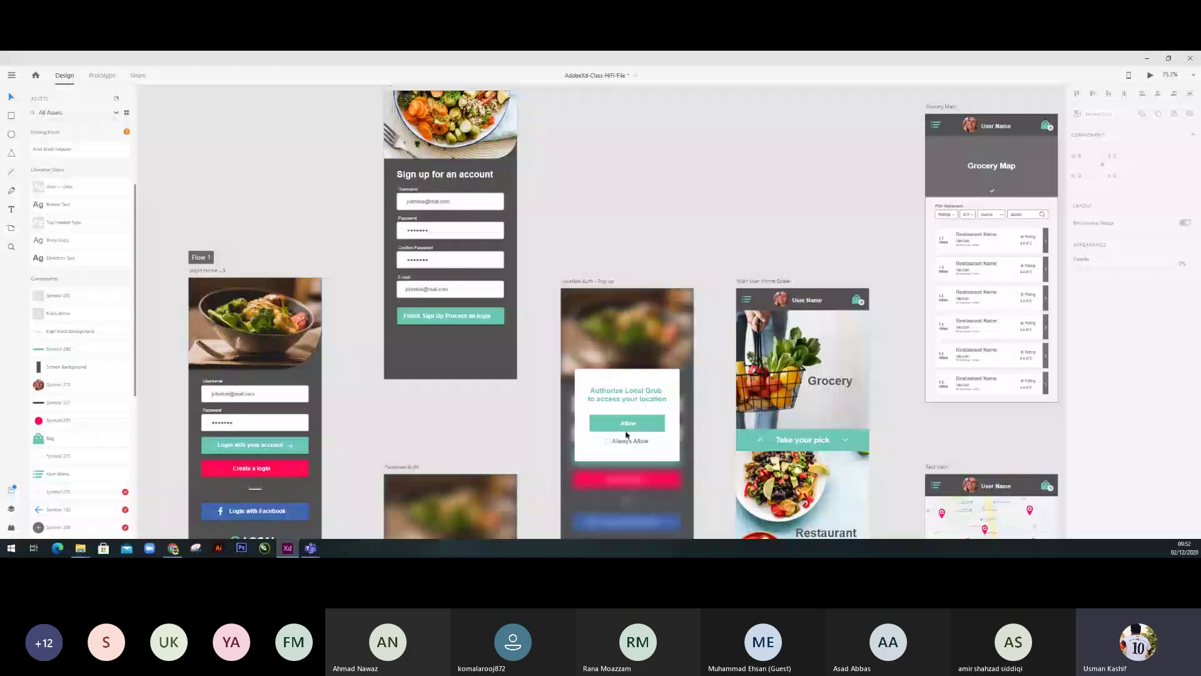
Review the login, location authorization pop-up and main user home screen artboards, including the "Take your pick" bar.
scroll(267, 514, down, 3)
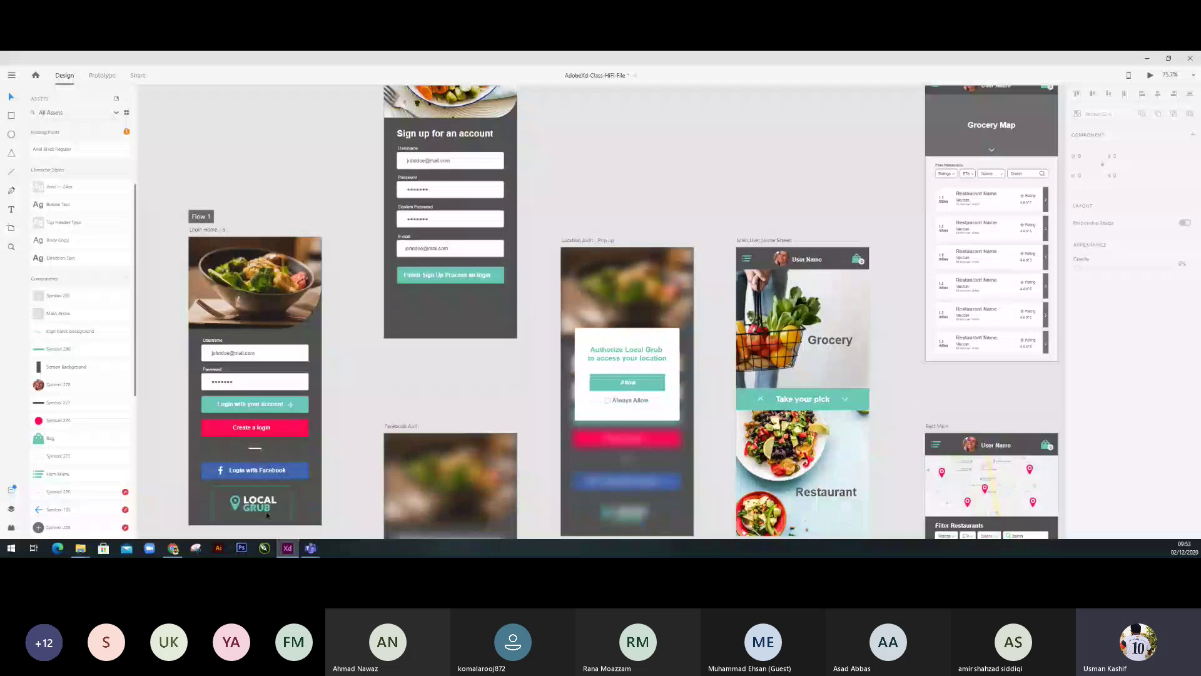
scroll(857, 346, down, 3)
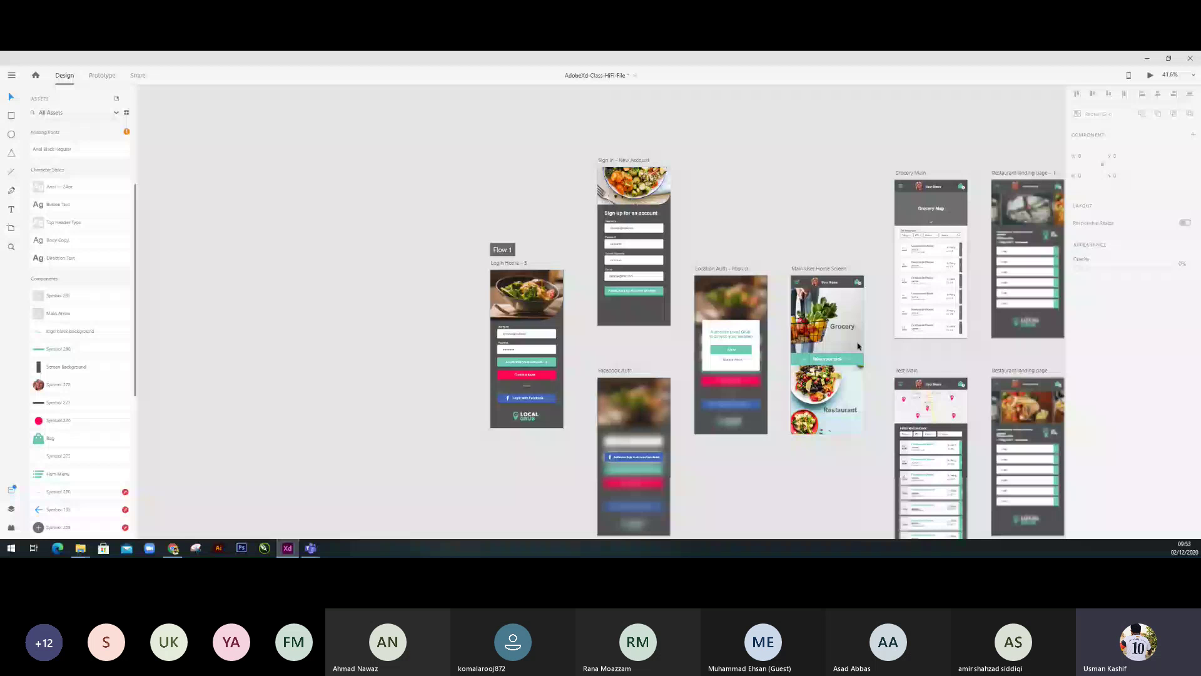
scroll(858, 346, up, 4)
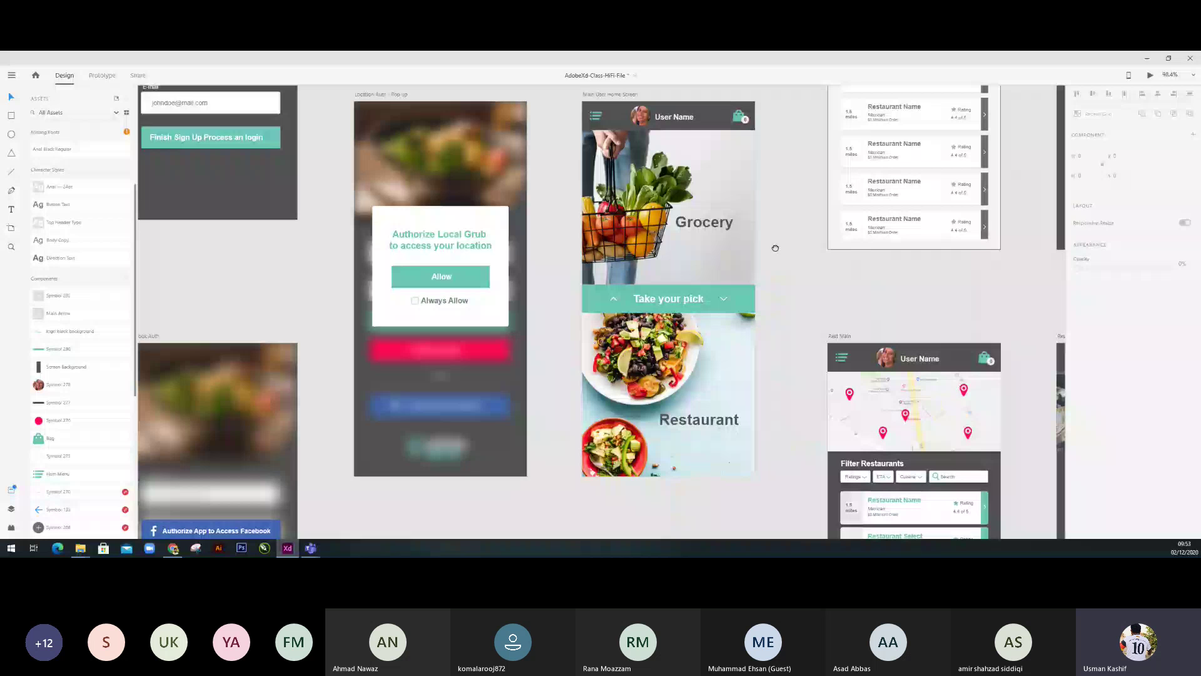
drag(775, 248, 699, 254)
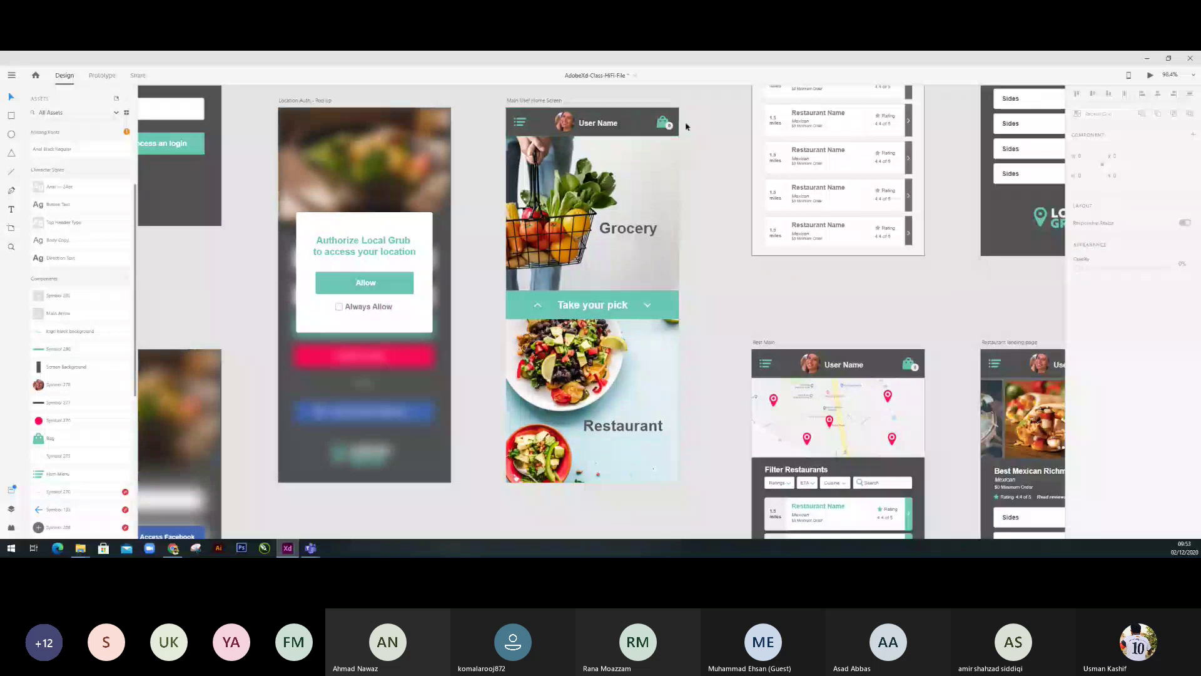
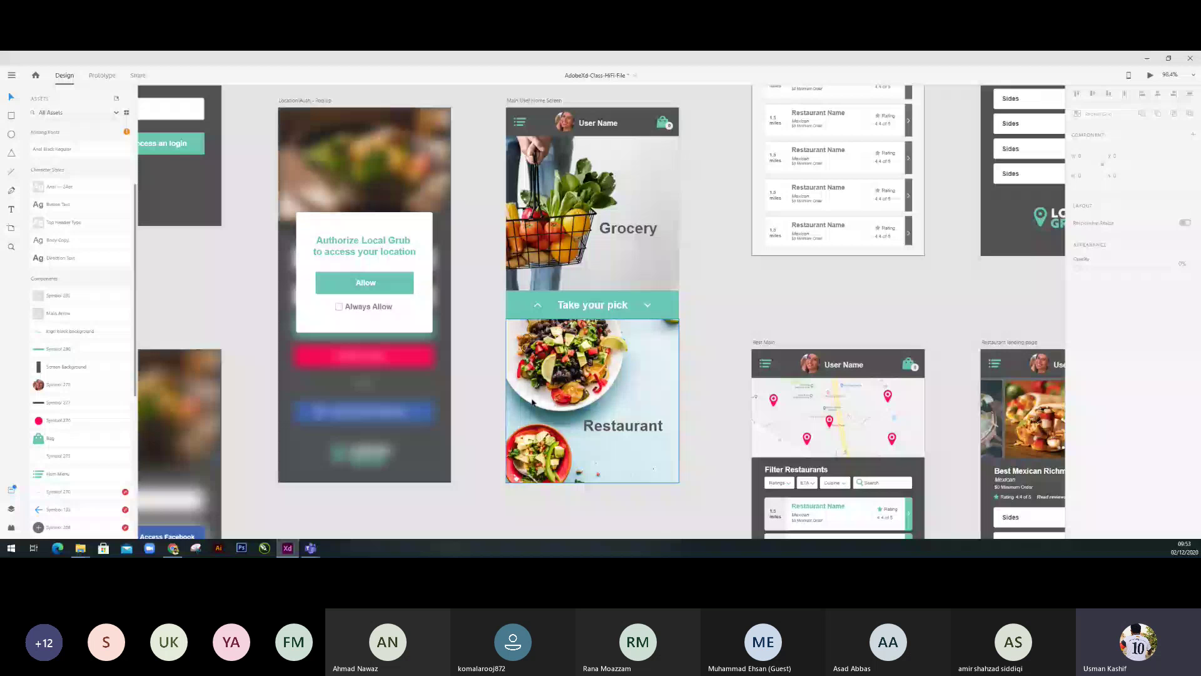
click(670, 309)
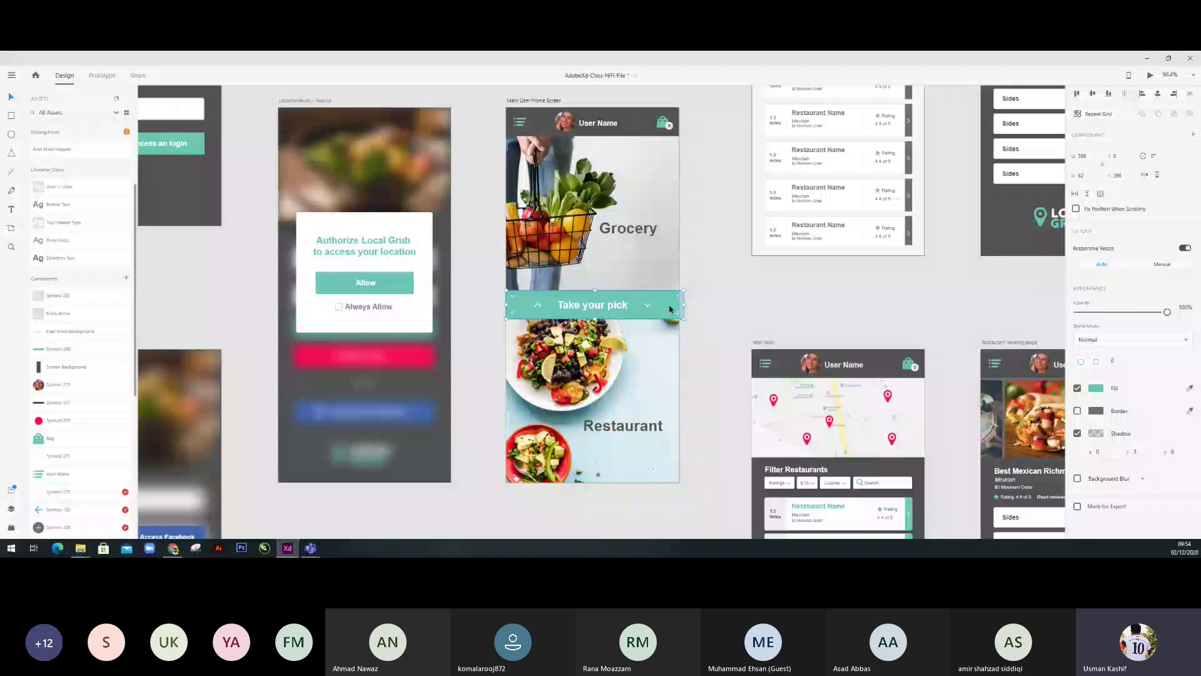
key(Escape)
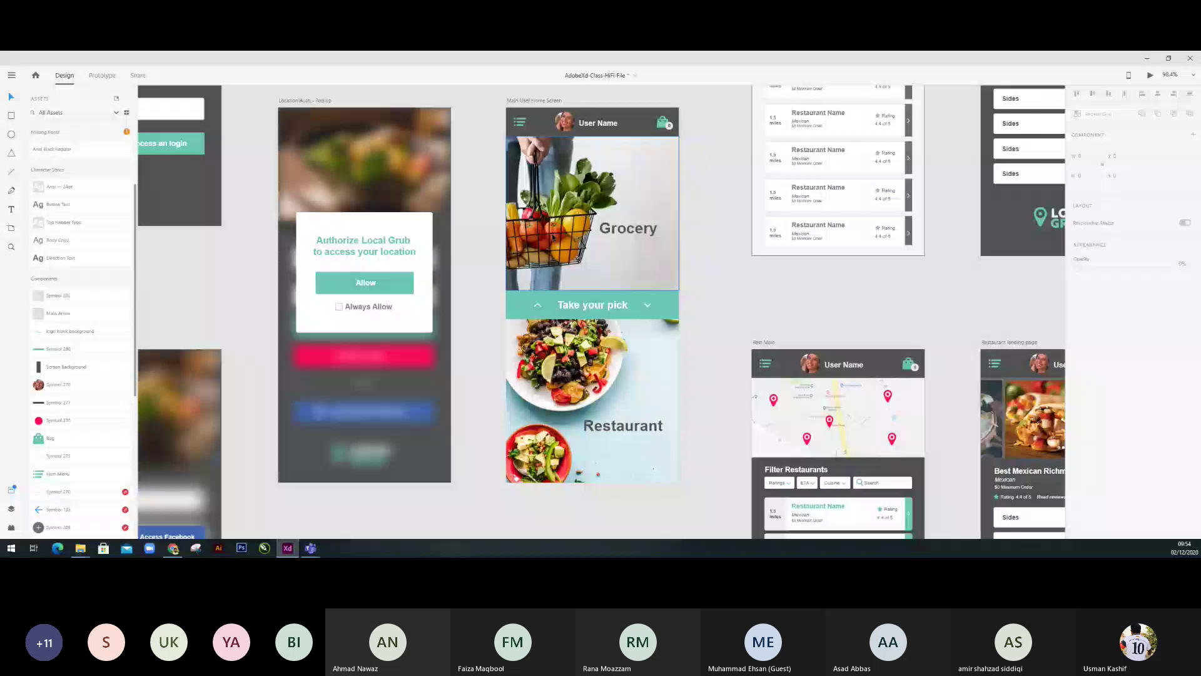
Examine how the home screen's Grocery and Restaurant options relate to the Grocery Main and Rest Main artboards.
scroll(710, 242, up, 3)
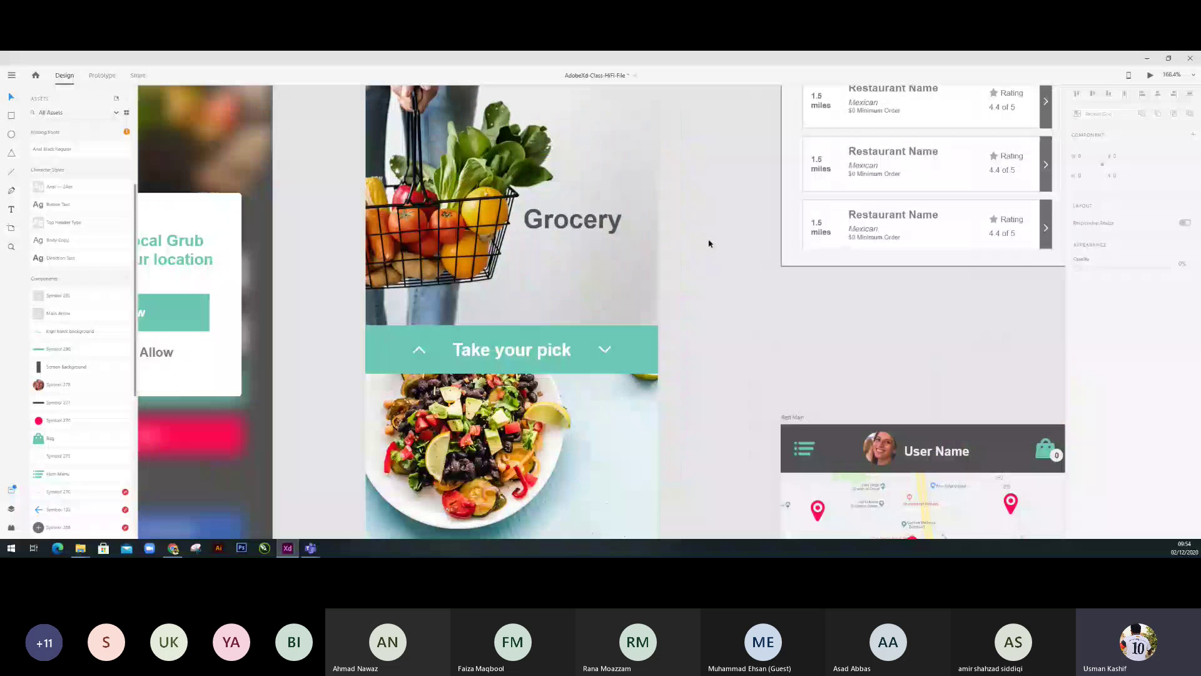
scroll(710, 243, down, 5)
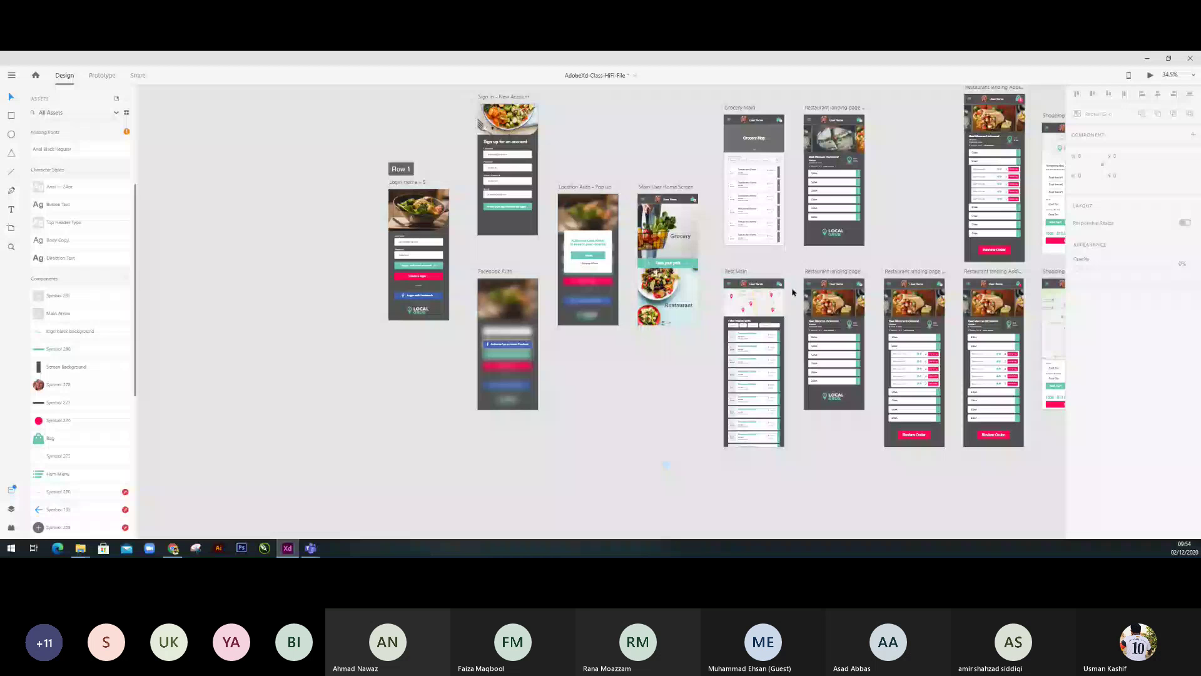
scroll(712, 293, up, 1)
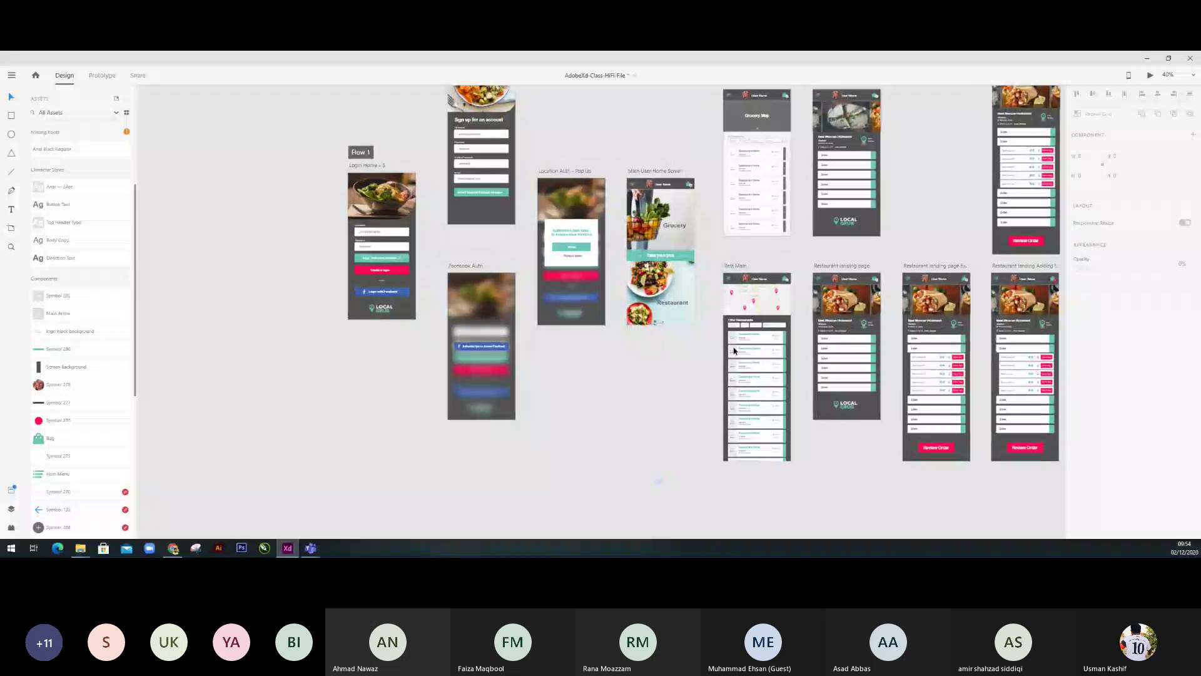
scroll(685, 319, up, 1)
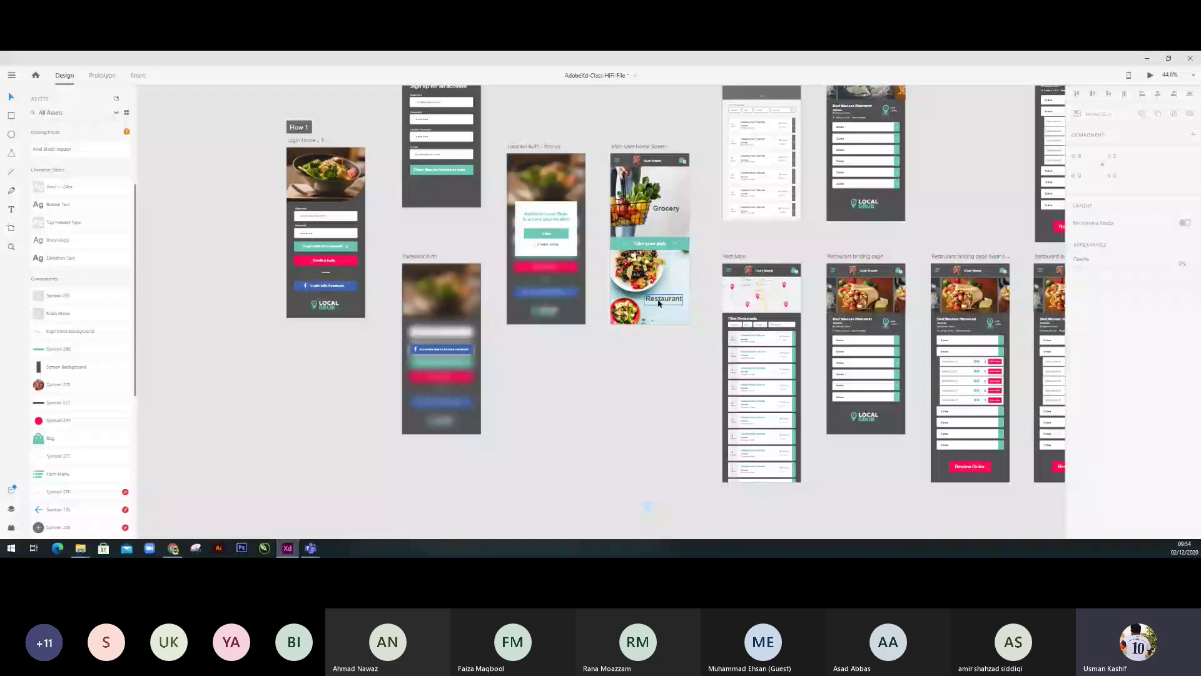
scroll(787, 309, up, 2)
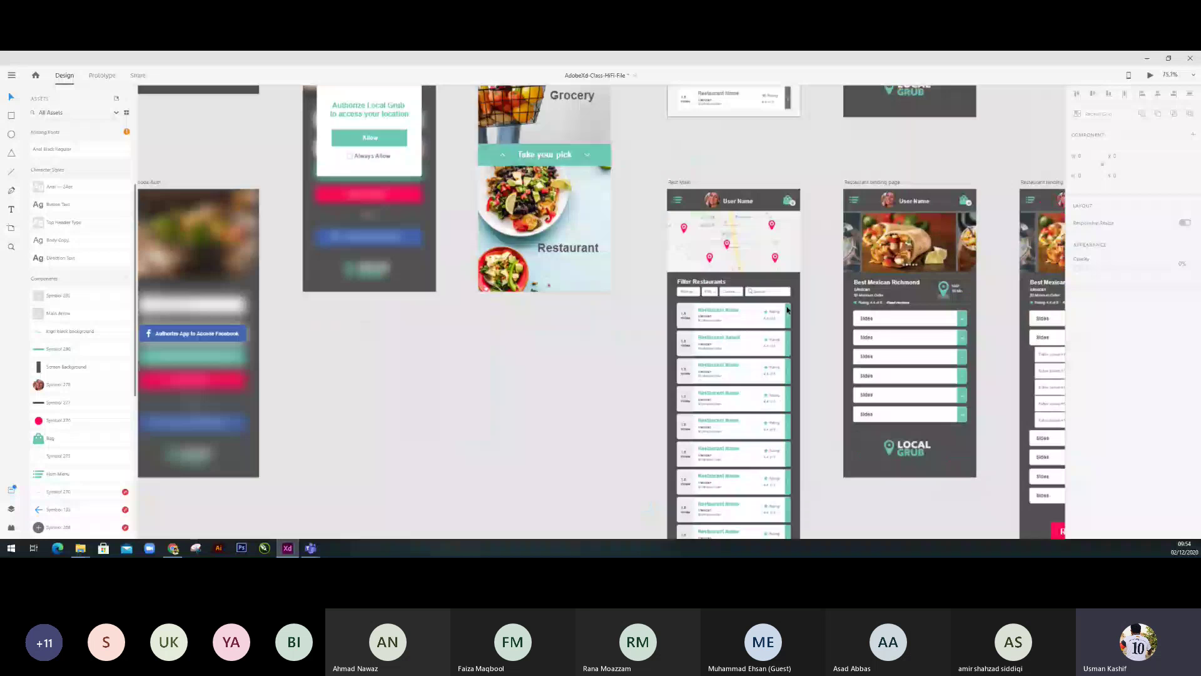
scroll(787, 309, up, 2)
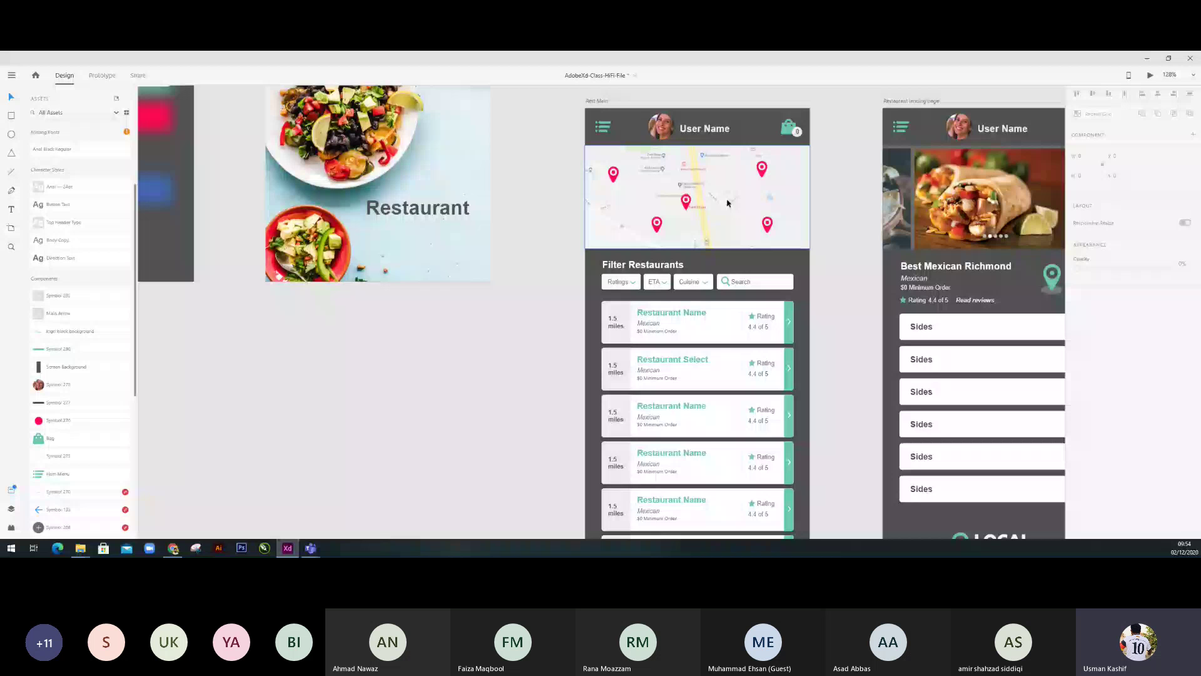
Inspect the map image and its location pins on the Rest Main artboard, keeping their original positions.
drag(728, 203, 674, 230)
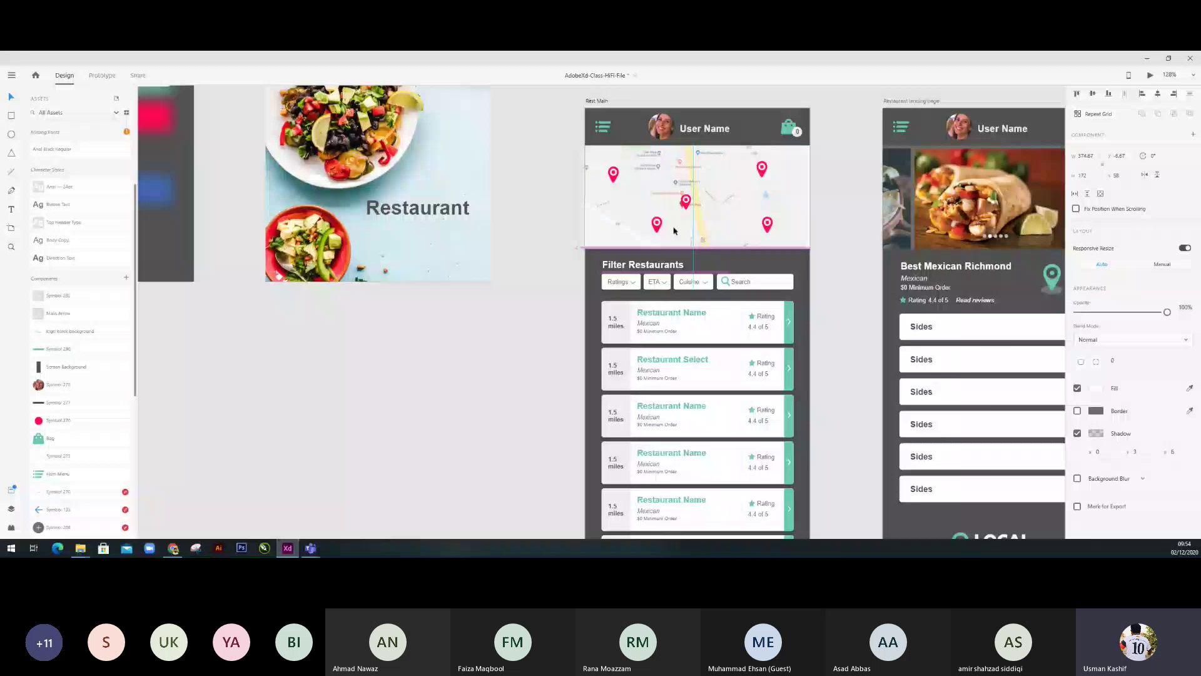
key(ctrl+z)
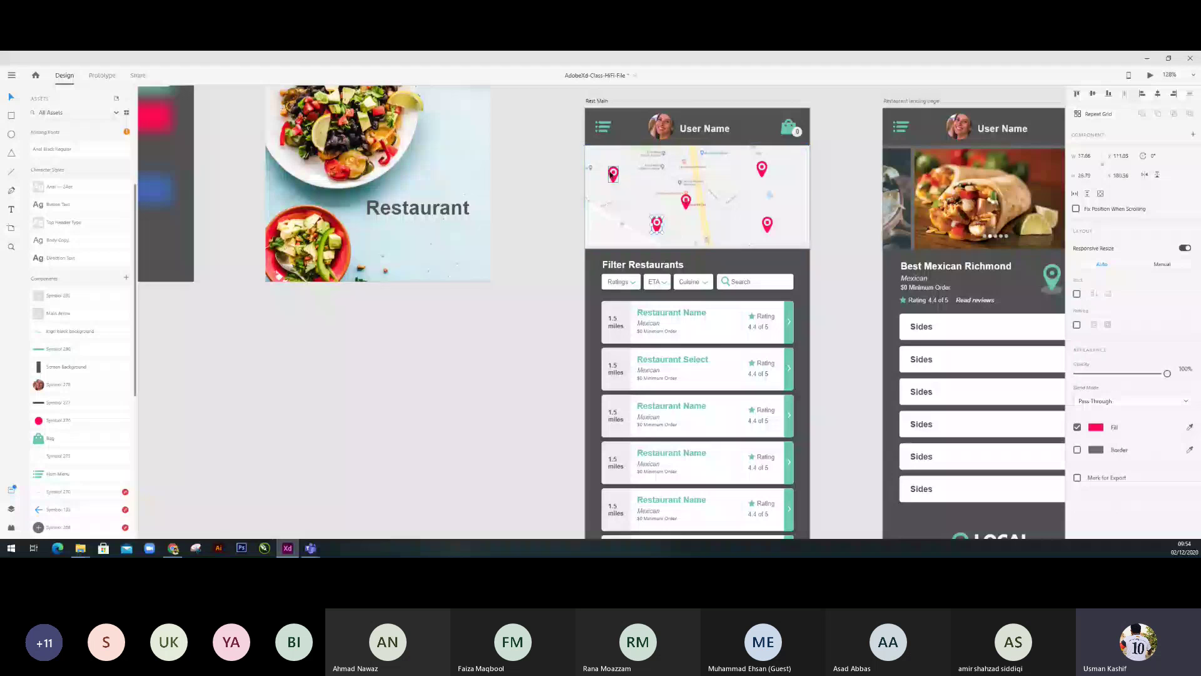
click(688, 202)
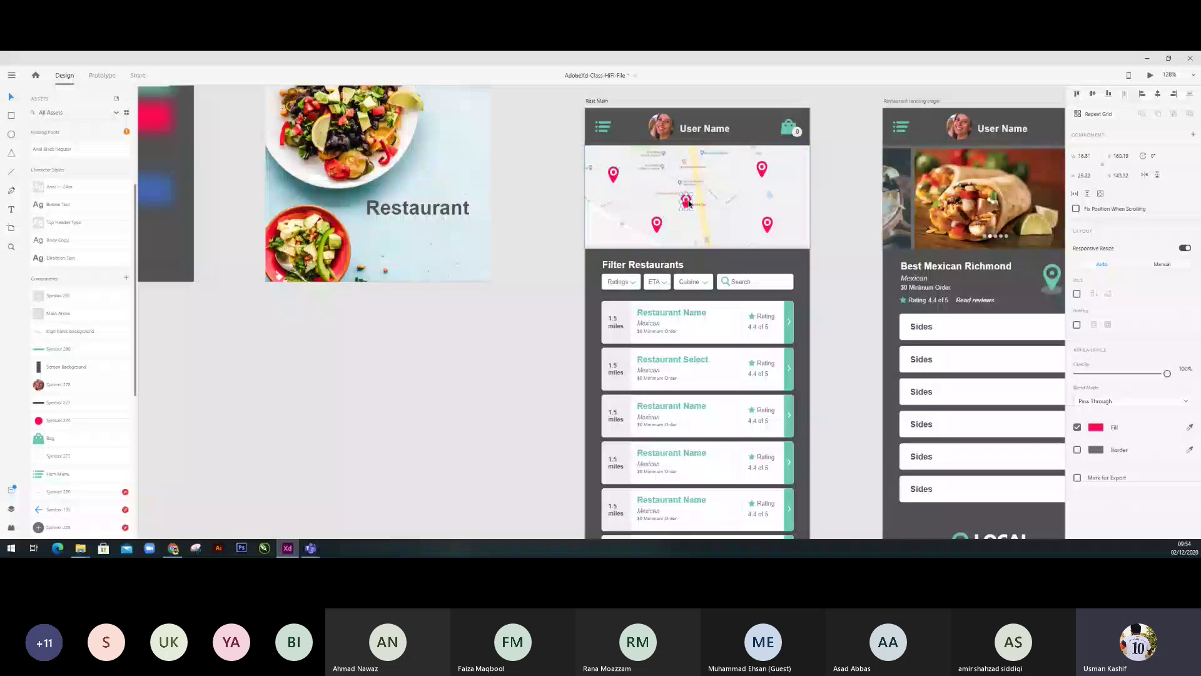
click(767, 225)
click(820, 188)
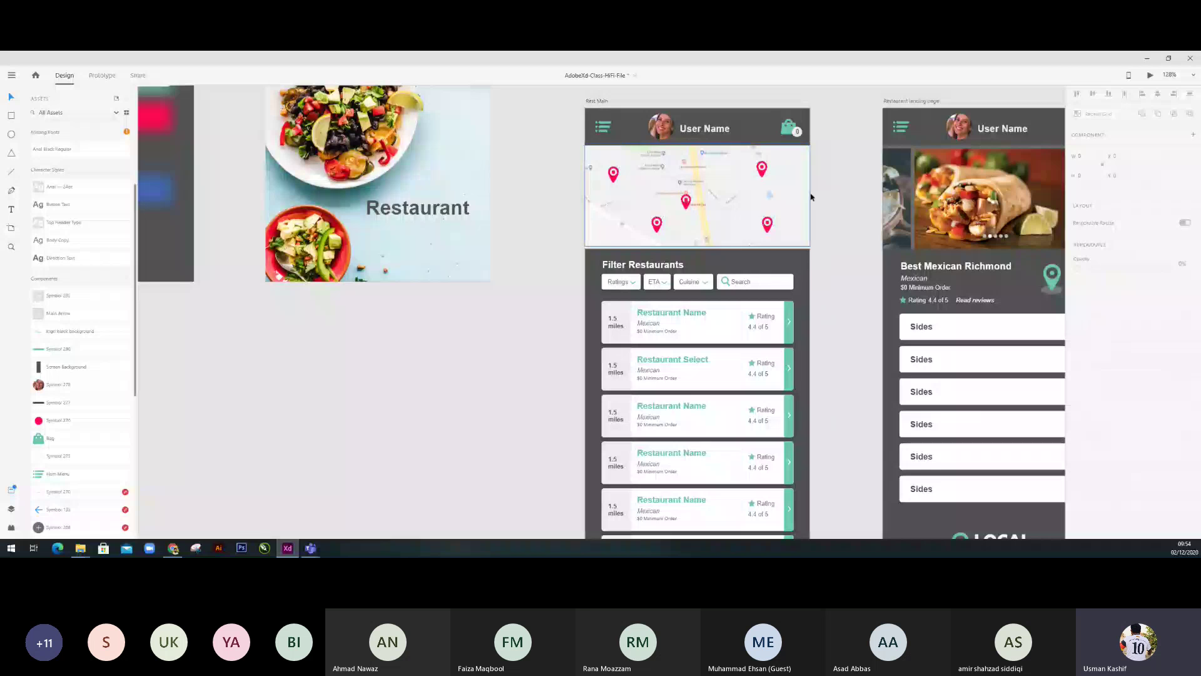
click(718, 236)
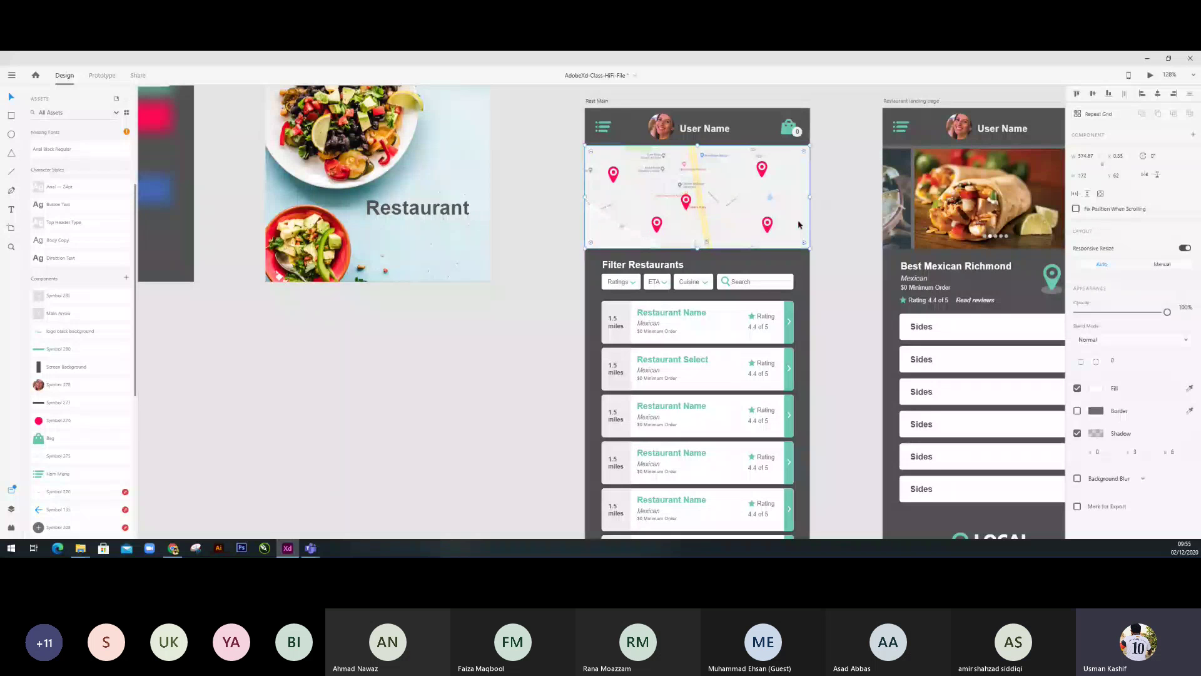
click(832, 203)
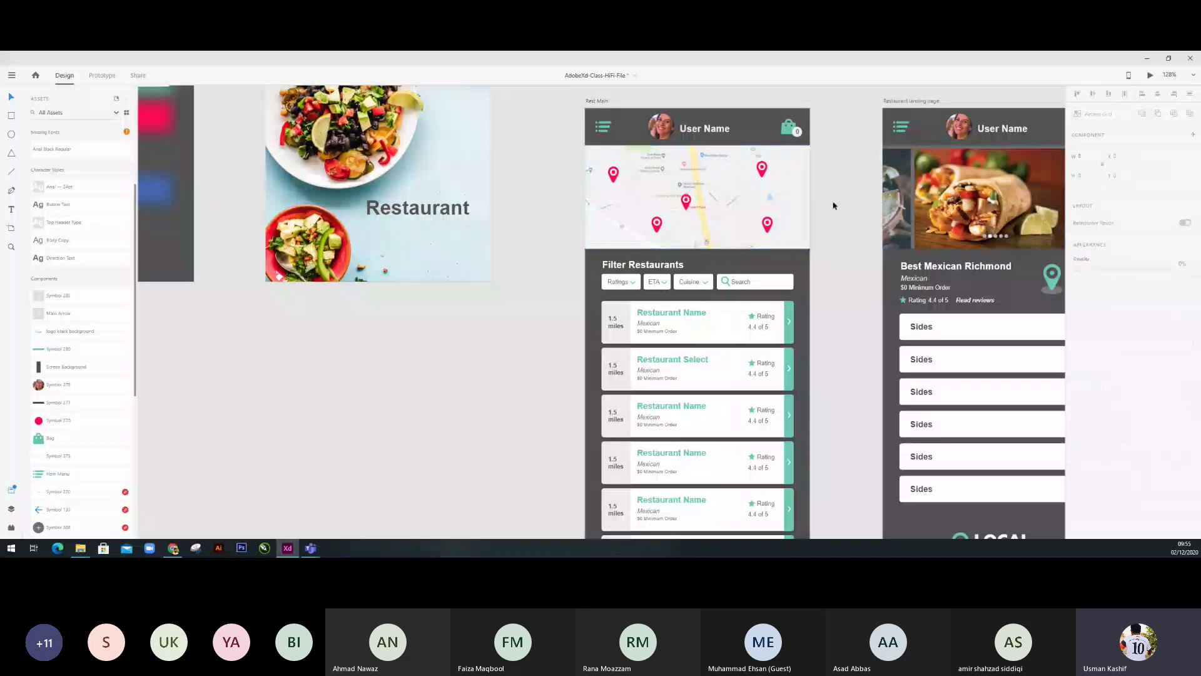
click(764, 230)
click(837, 206)
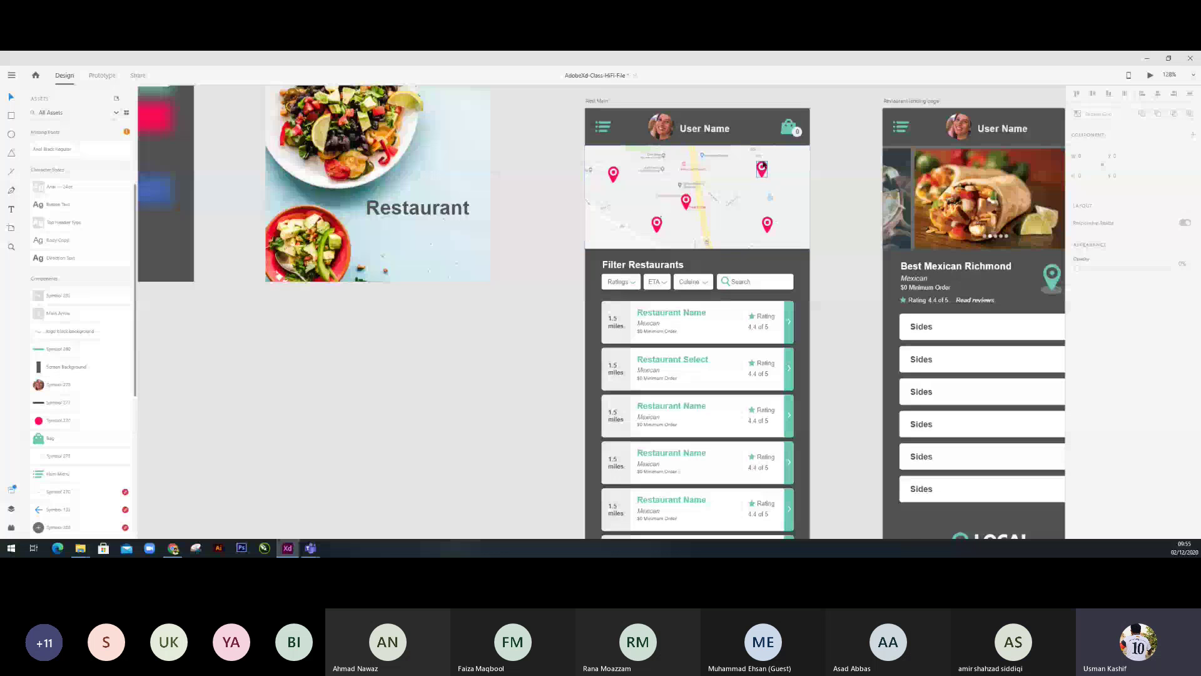
Ungroup the restaurant list's repeat grid on the Rest Main artboard into individual cards.
scroll(762, 167, down, 2)
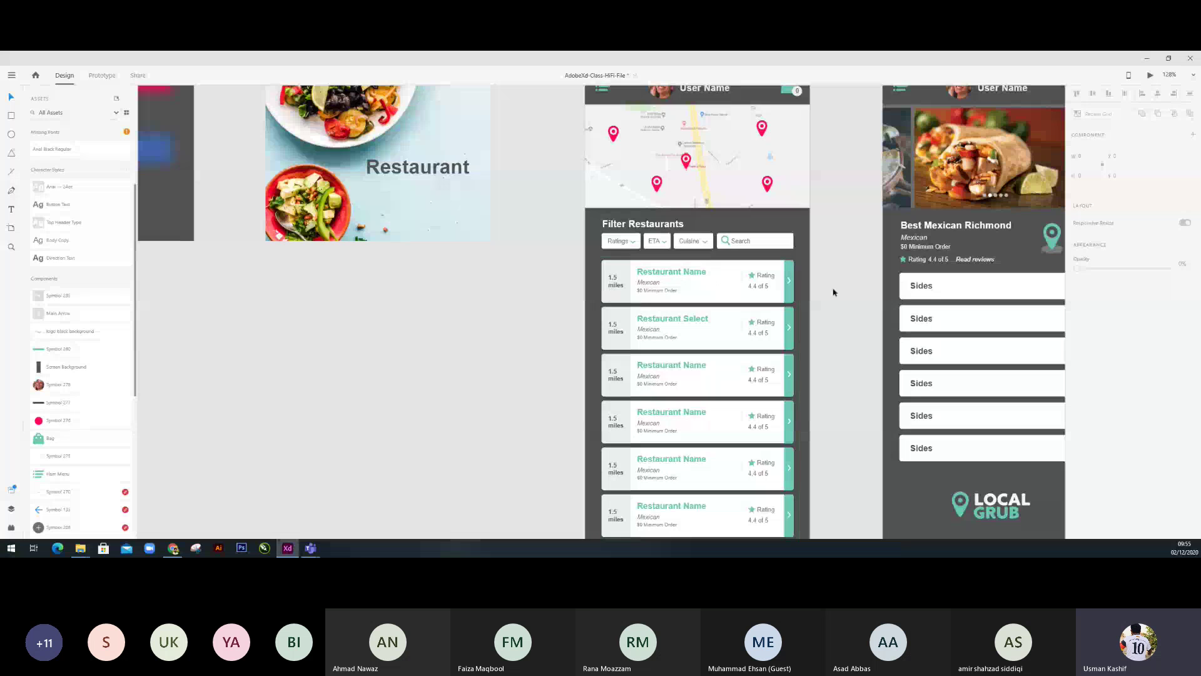
scroll(819, 275, down, 2)
scroll(815, 228, down, 5)
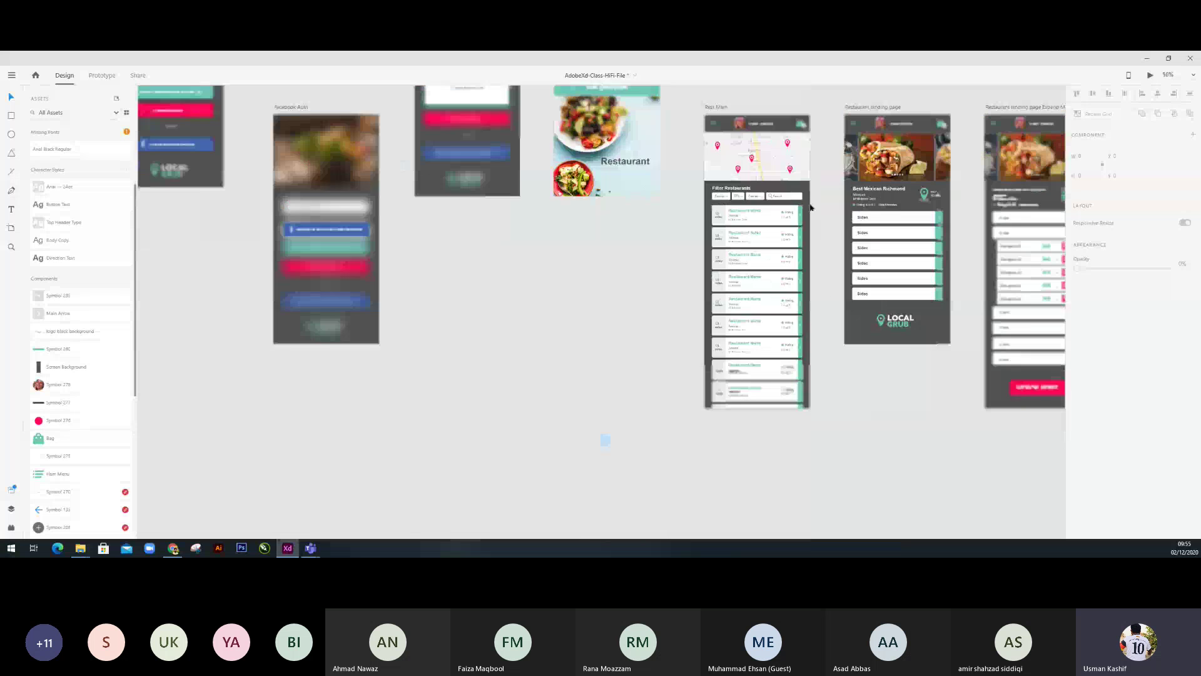
scroll(810, 207, up, 5)
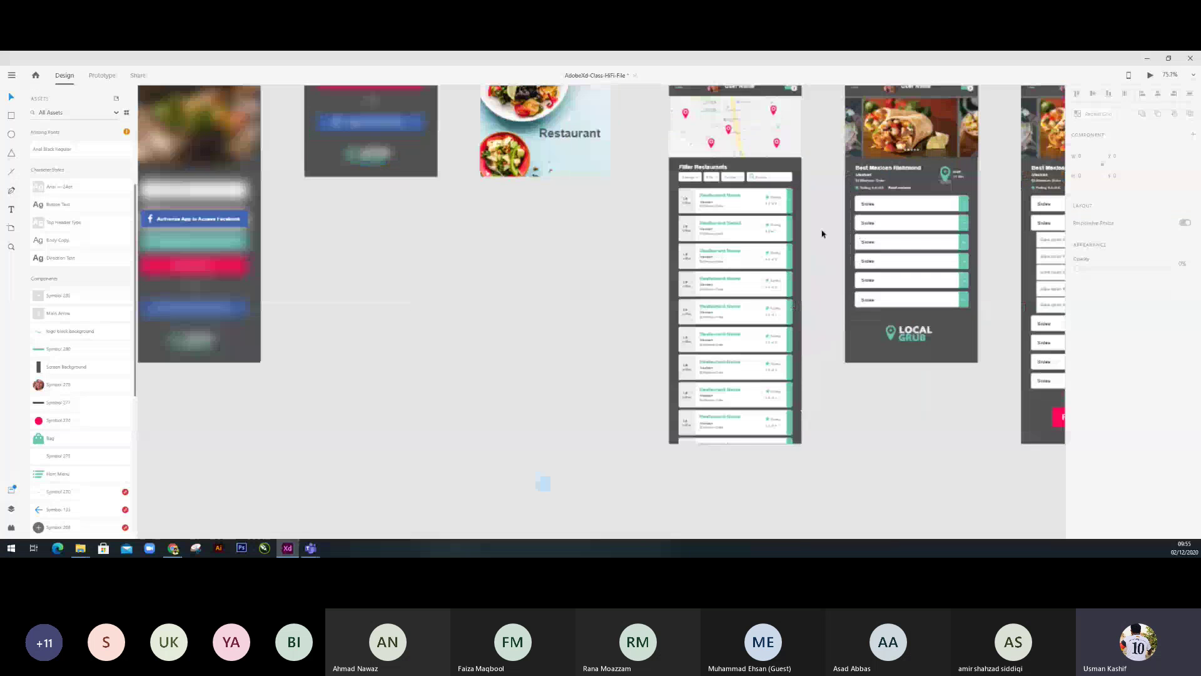
click(788, 146)
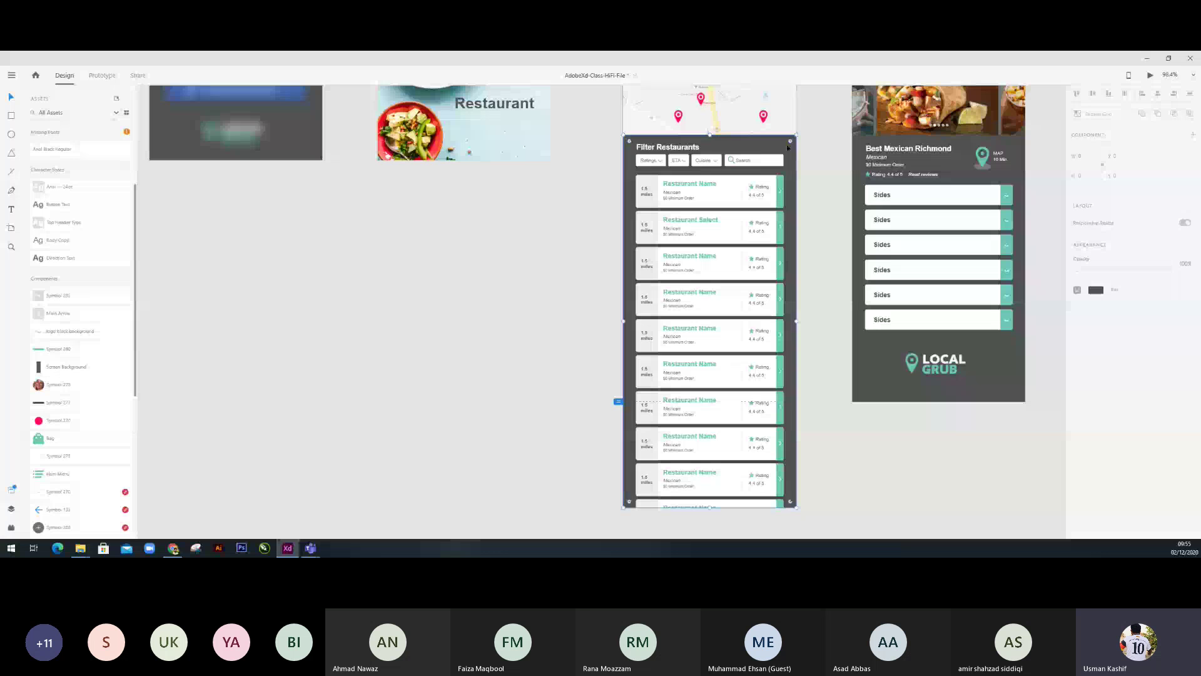
drag(786, 144, 731, 136)
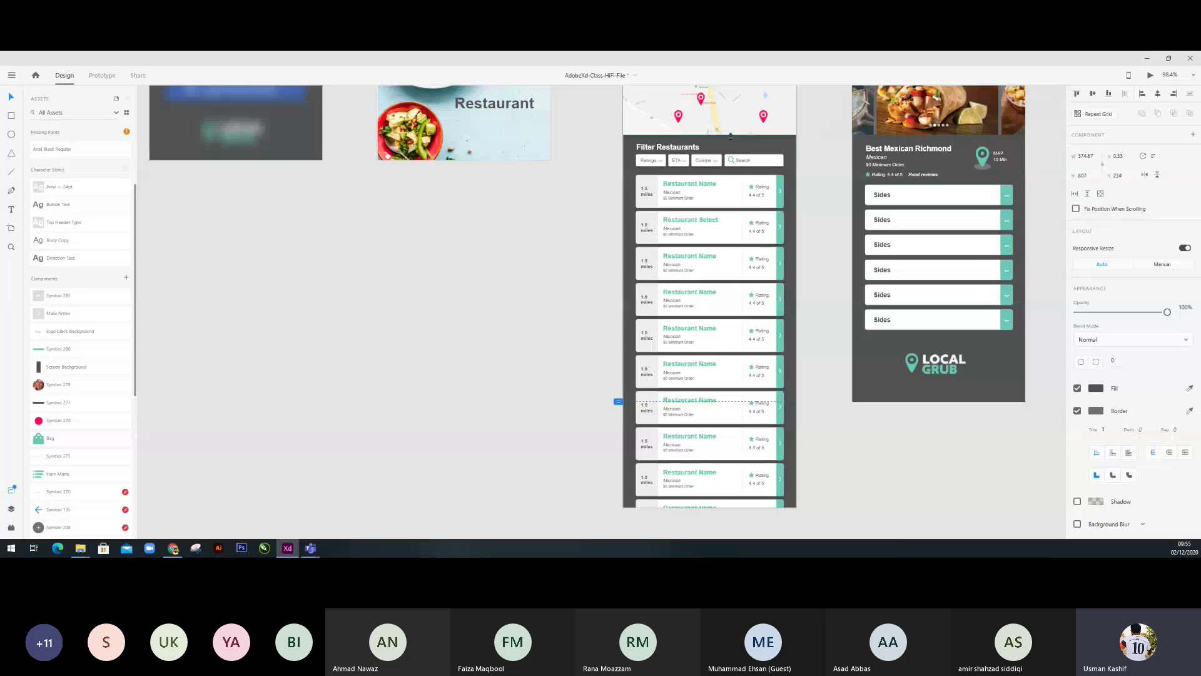
click(779, 183)
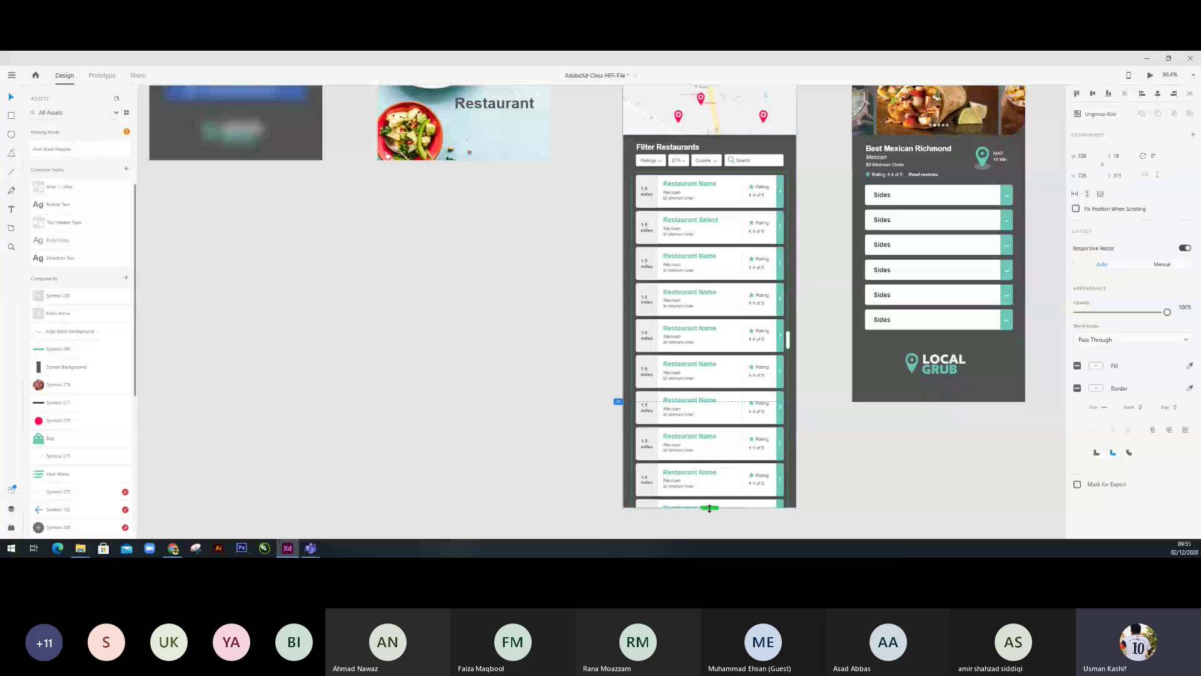
drag(710, 508, 711, 499)
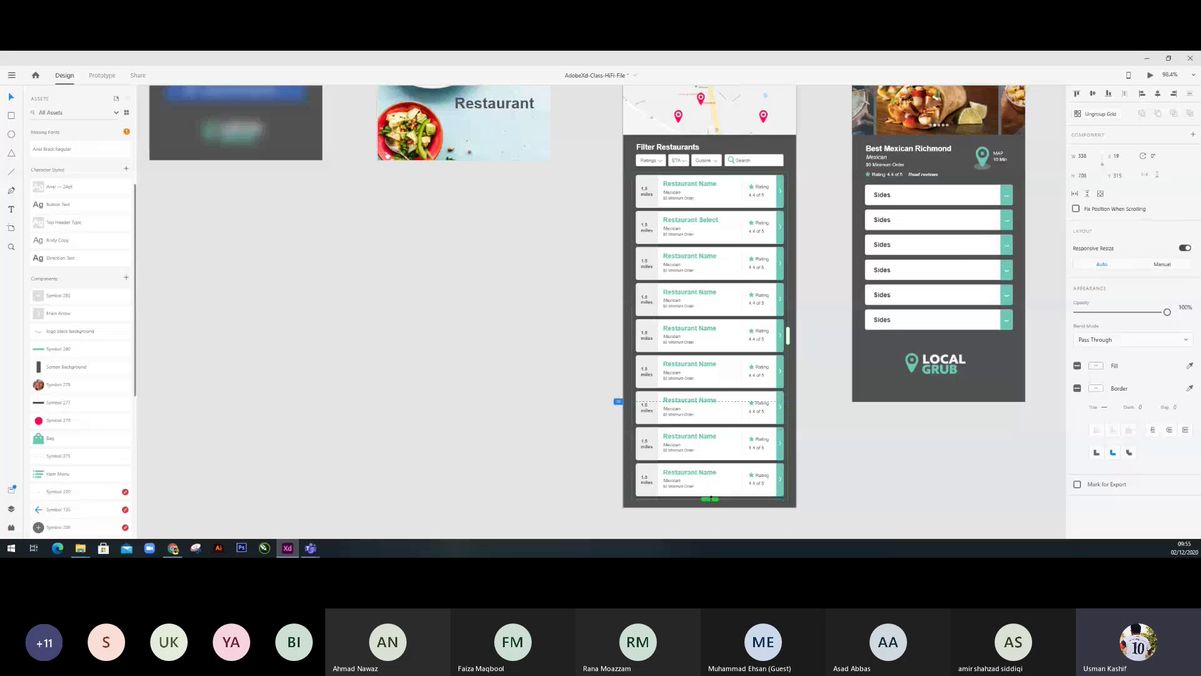
key(ctrl+z)
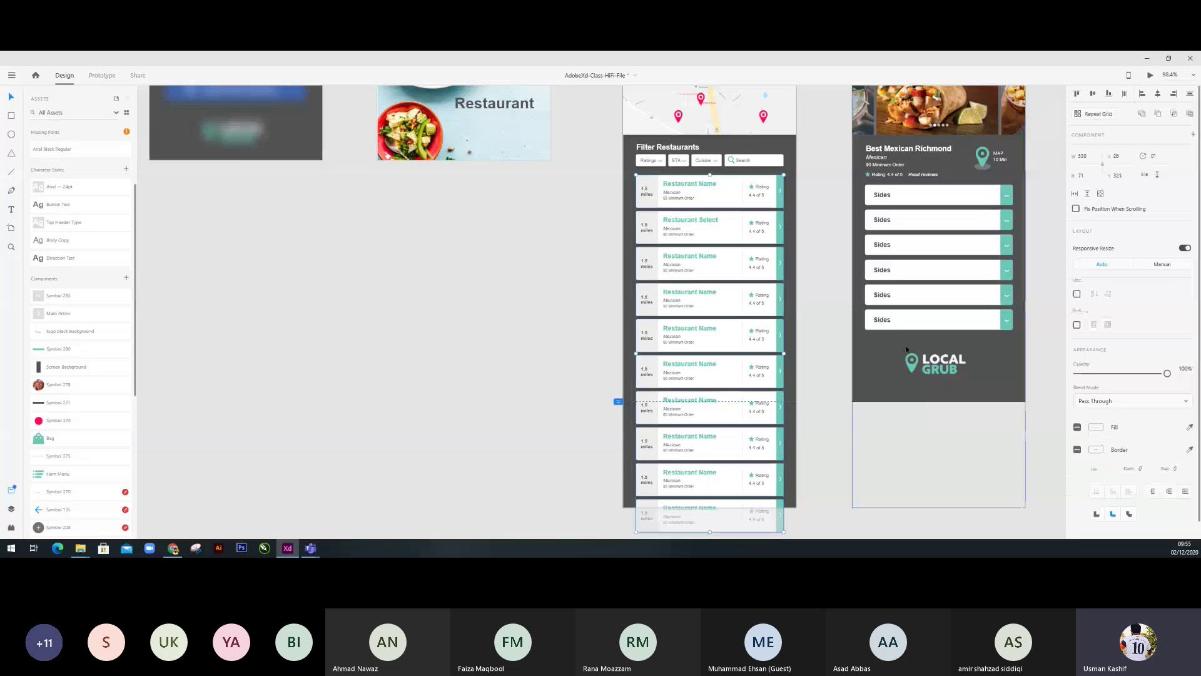
Delete the cut-off restaurant card that overflows the lower edge of the Rest Main artboard.
click(724, 511)
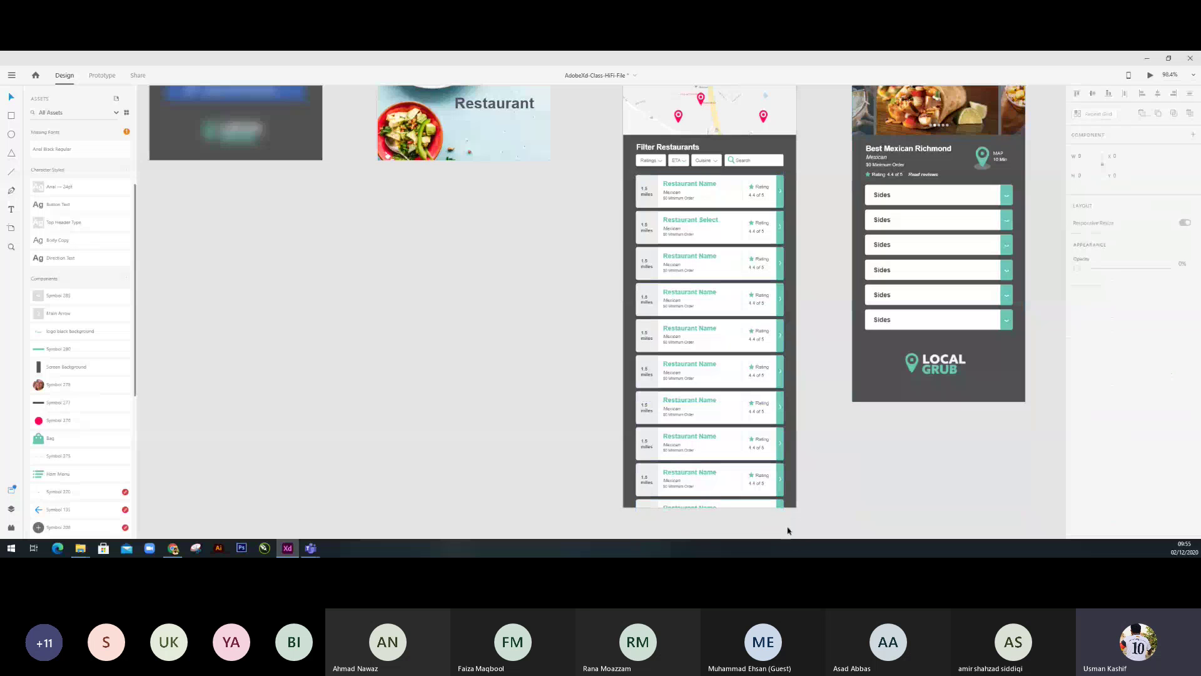
drag(787, 526, 720, 503)
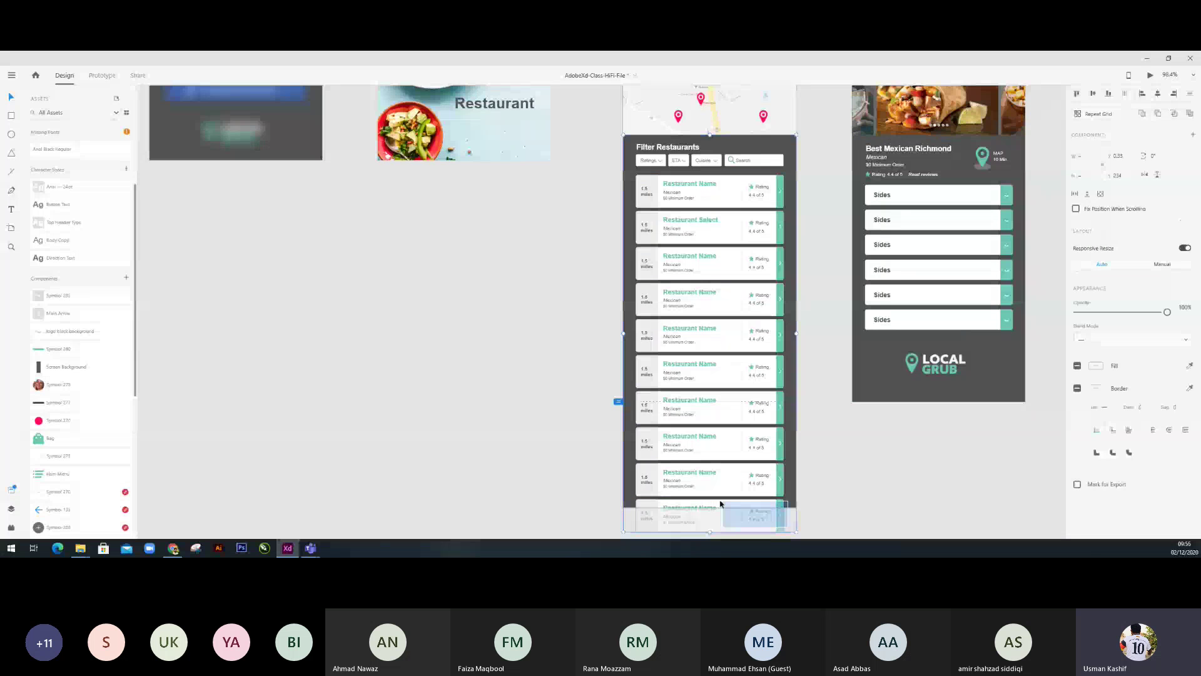
double_click(683, 527)
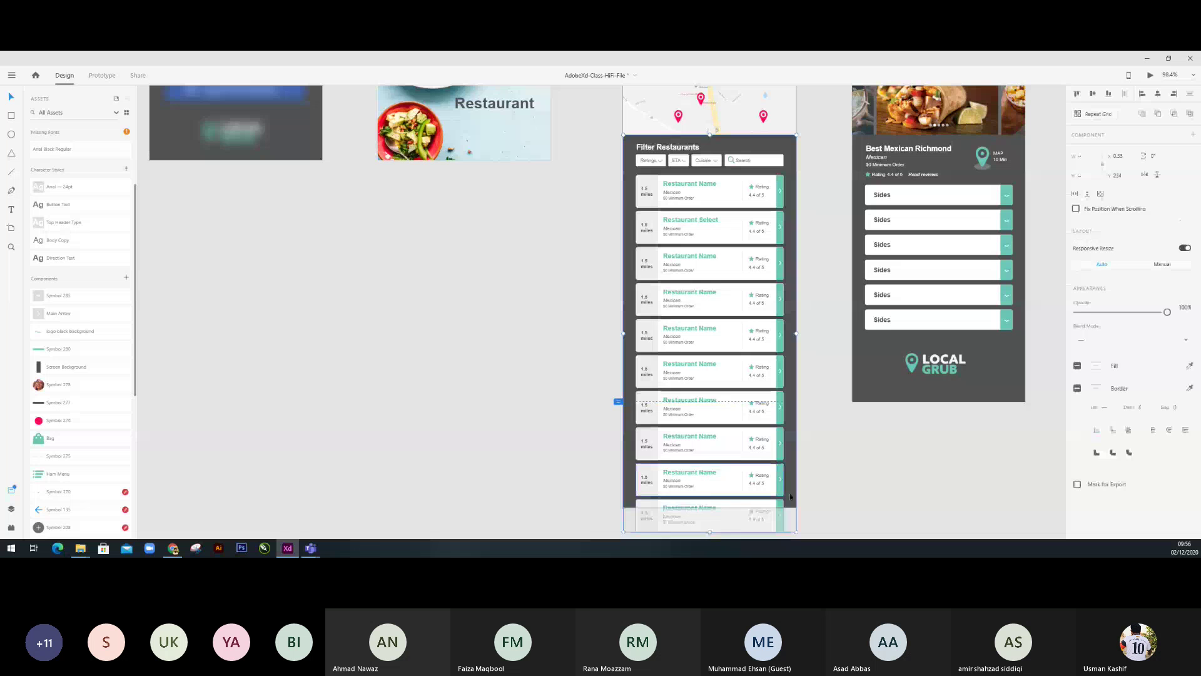
key(Delete)
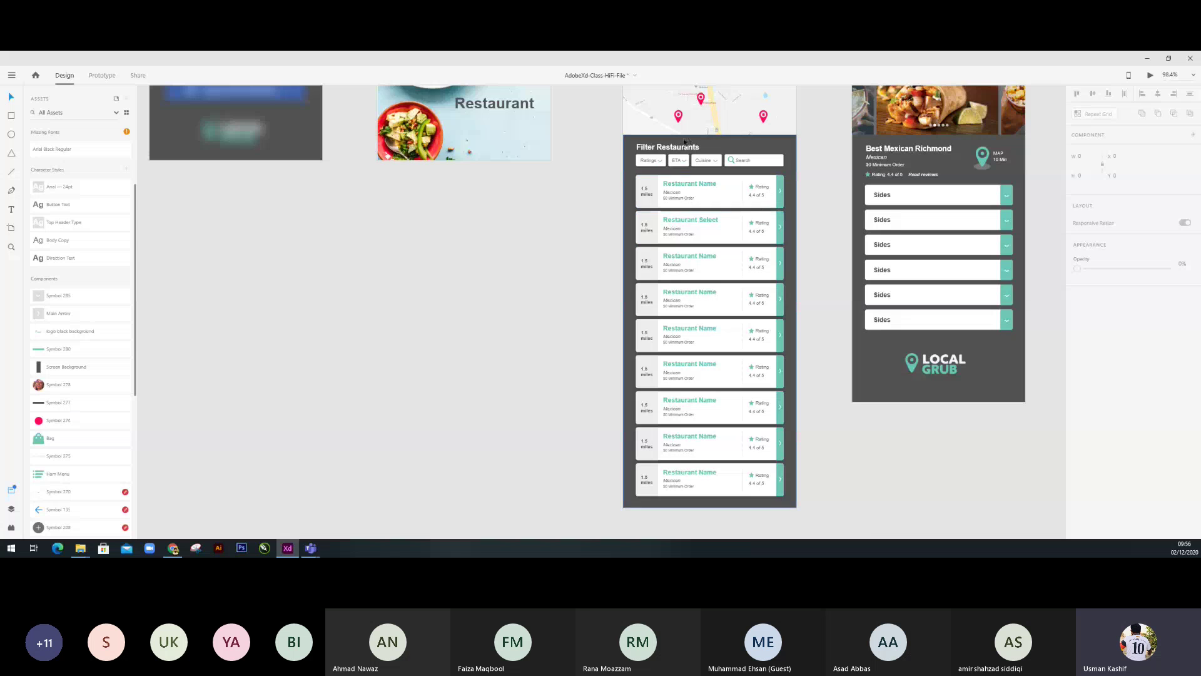
Examine the filter controls and the first restaurant card's contents on the Rest Main artboard.
scroll(688, 150, up, 5)
scroll(801, 168, up, 3)
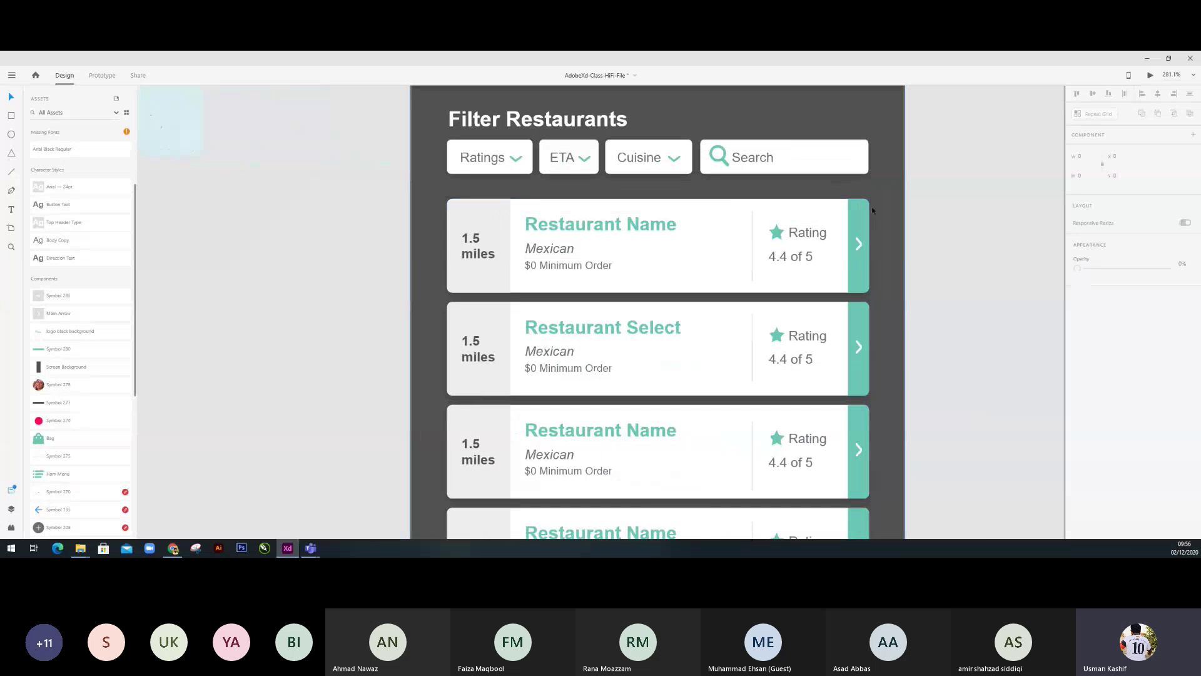
click(489, 211)
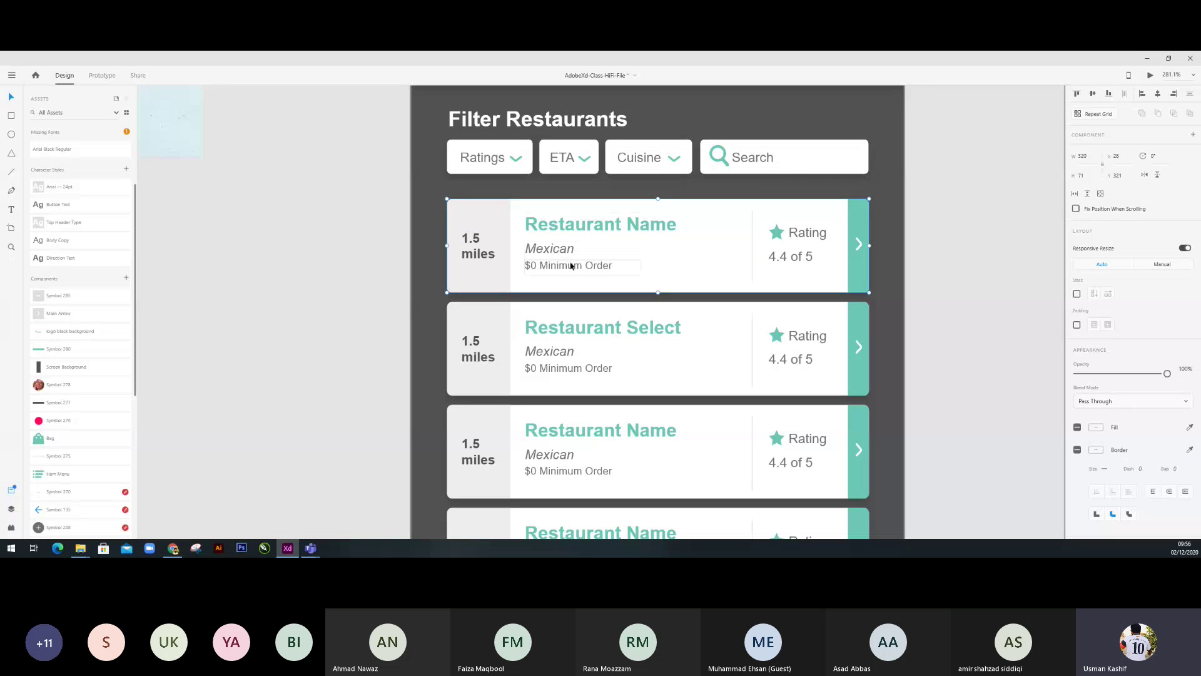
click(973, 255)
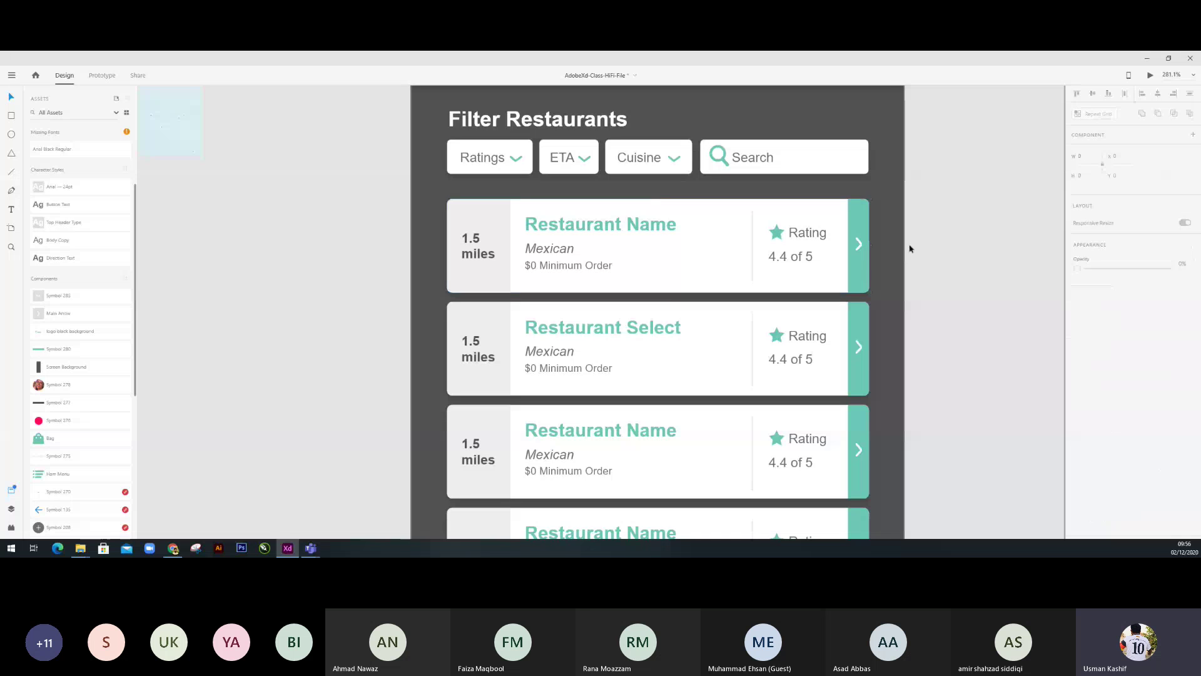
Select the first restaurant card on the Rest Main artboard and inspect it against the cards below.
click(780, 251)
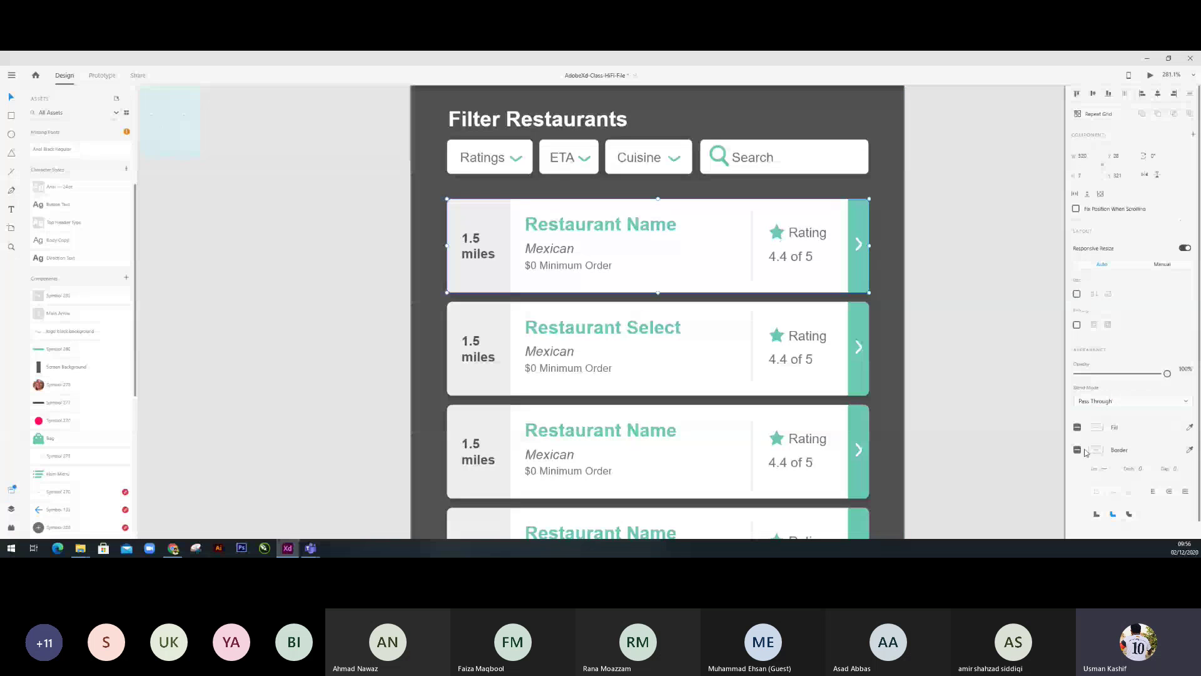
scroll(1061, 393, down, 1)
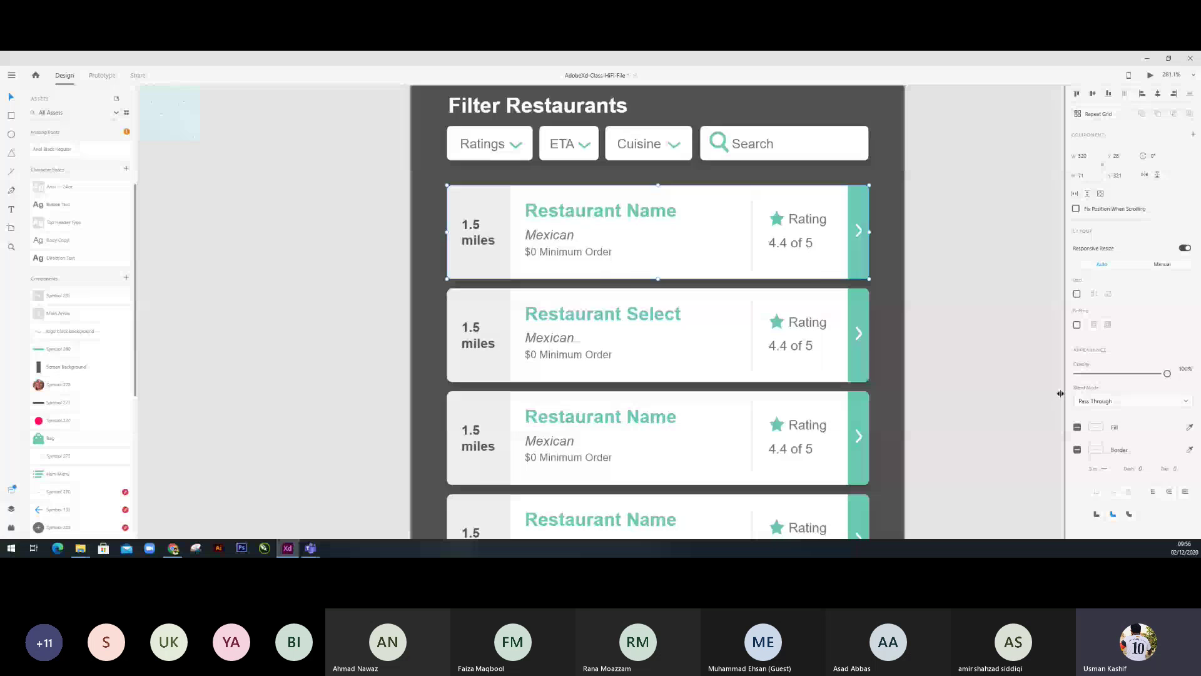
scroll(938, 343, down, 5)
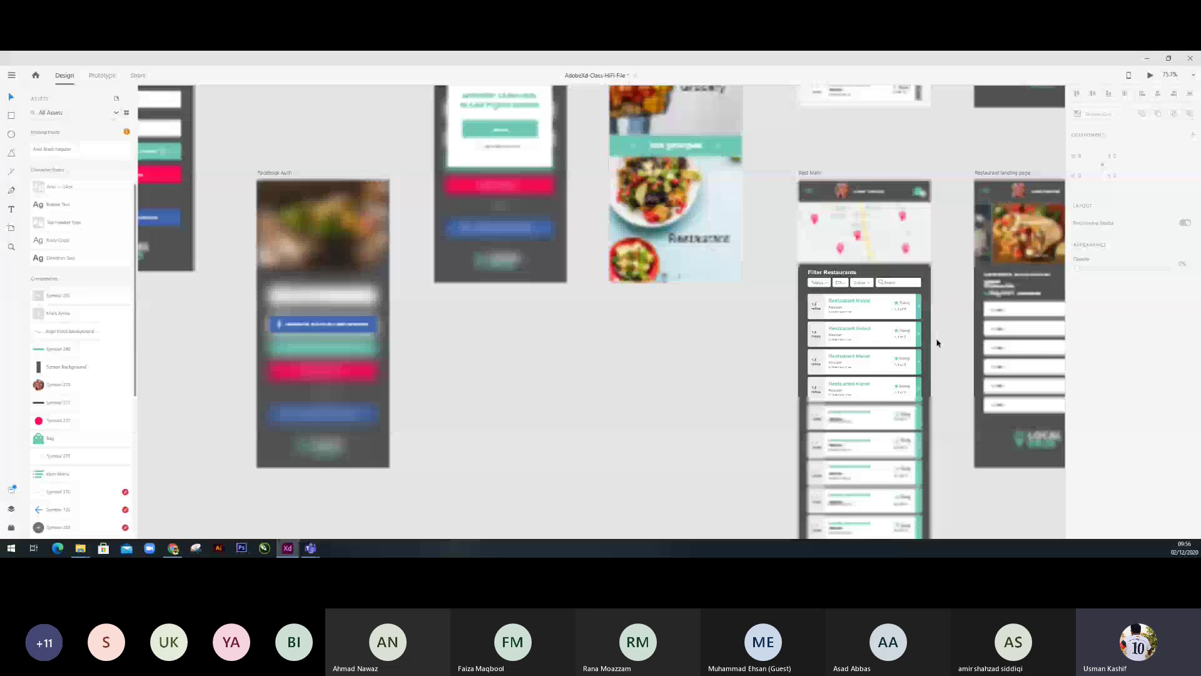
Inspect the header image carousel on the Restaurant landing page artboard, including the side images extending beyond the artboard edges.
scroll(938, 343, right, 5)
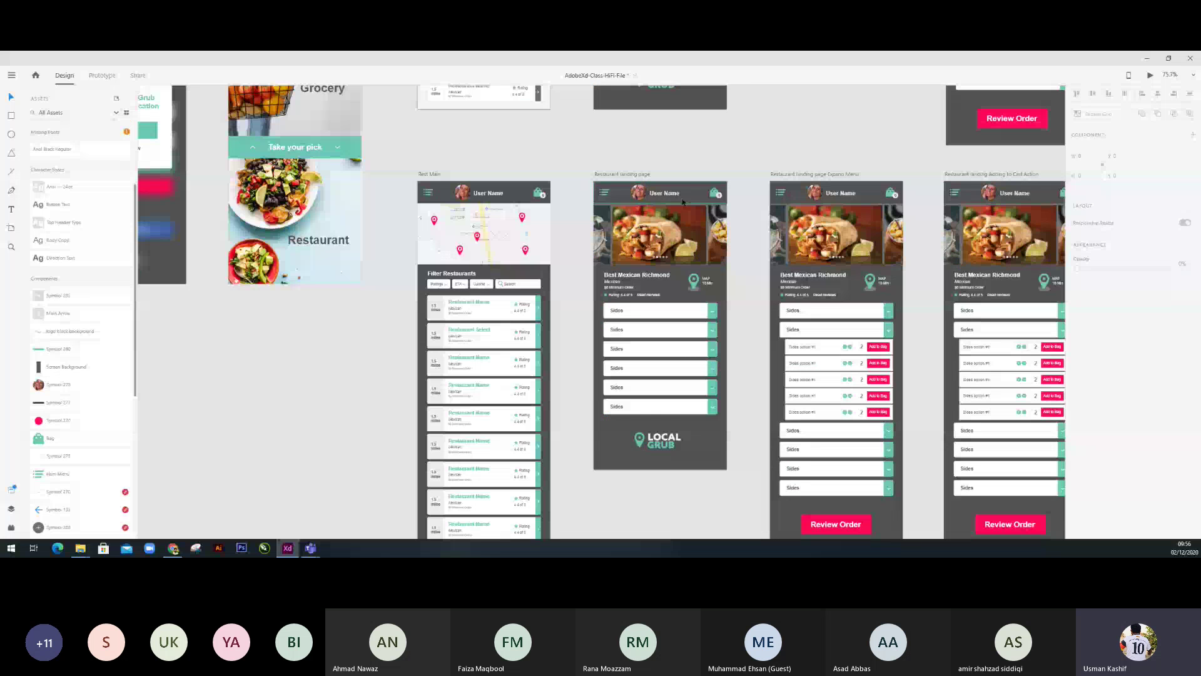
scroll(678, 216, up, 5)
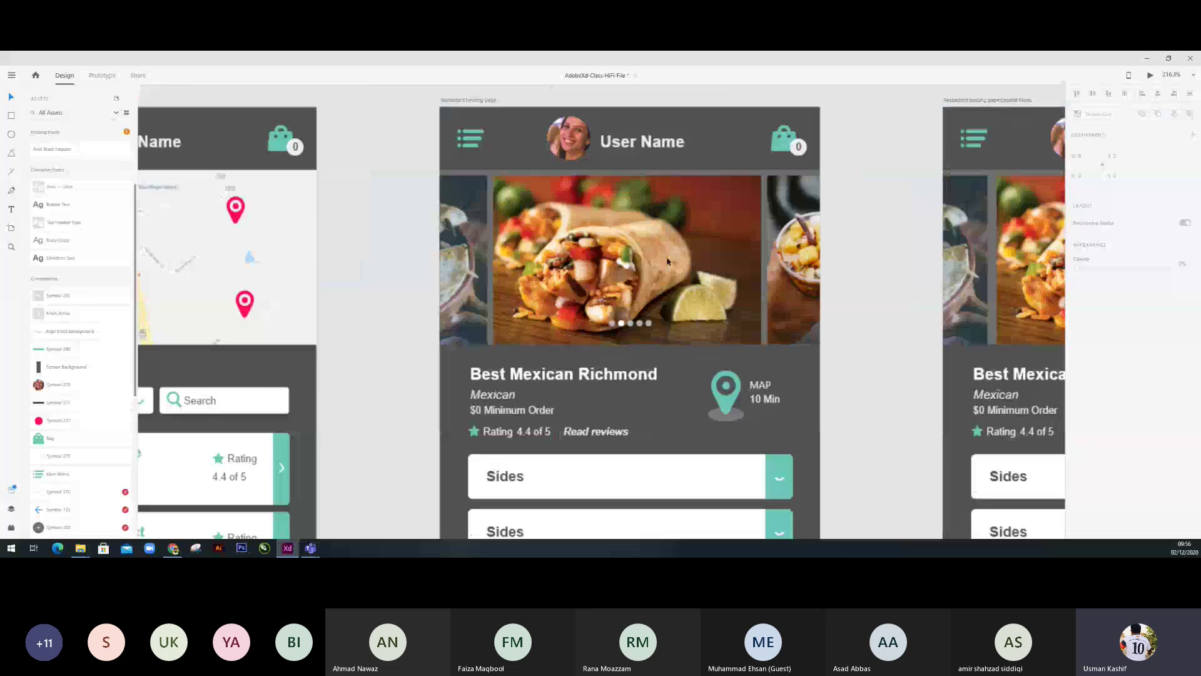
click(668, 262)
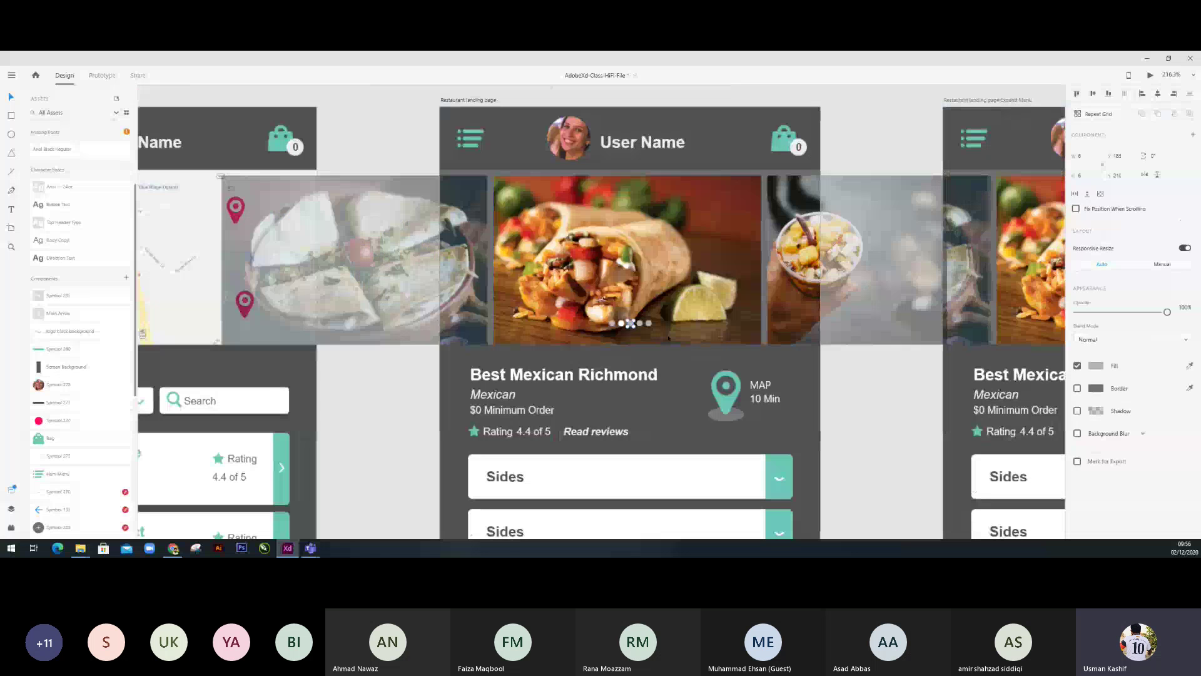
click(688, 269)
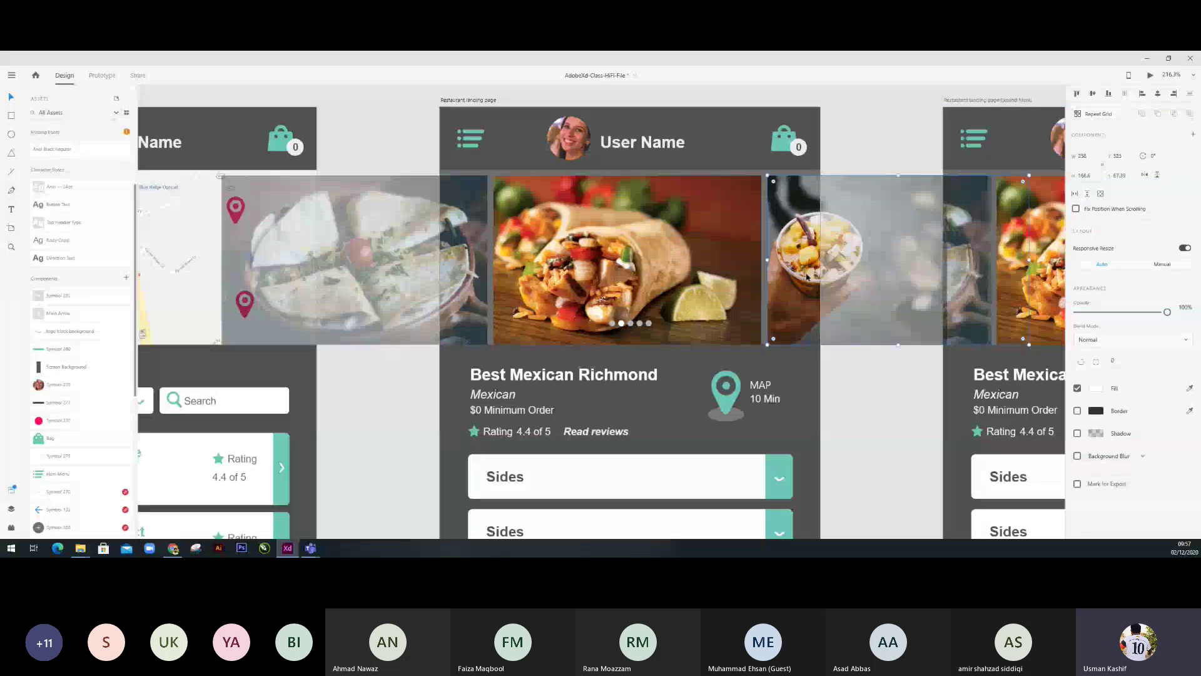
click(376, 257)
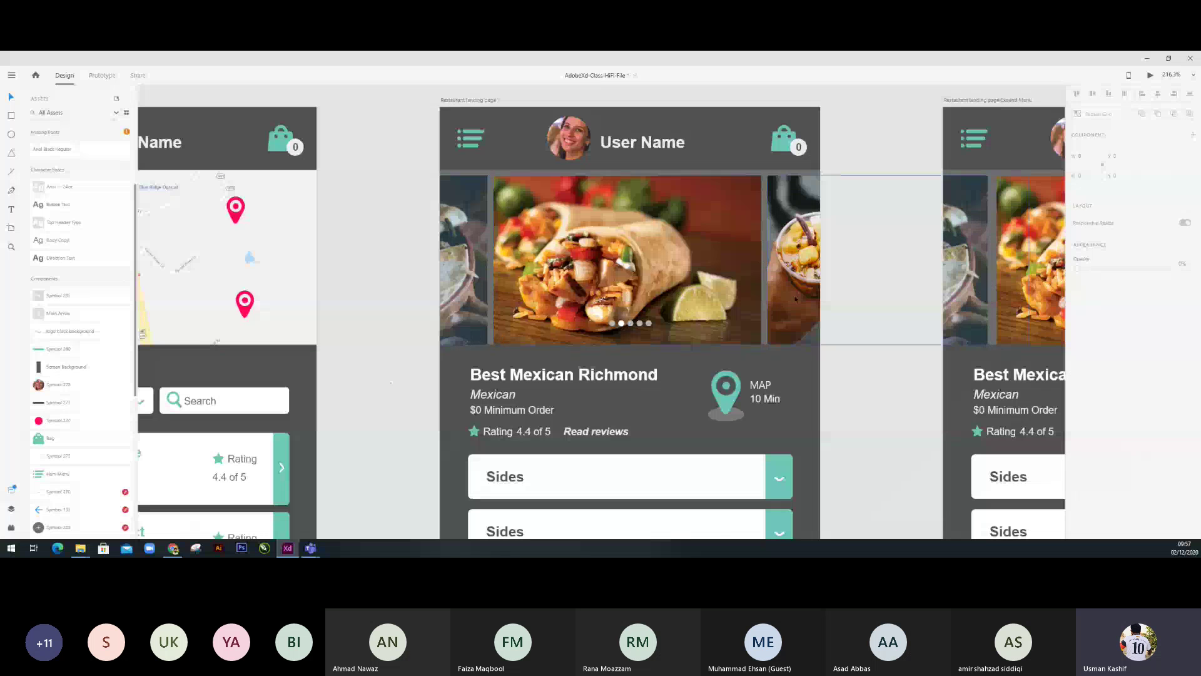
click(796, 299)
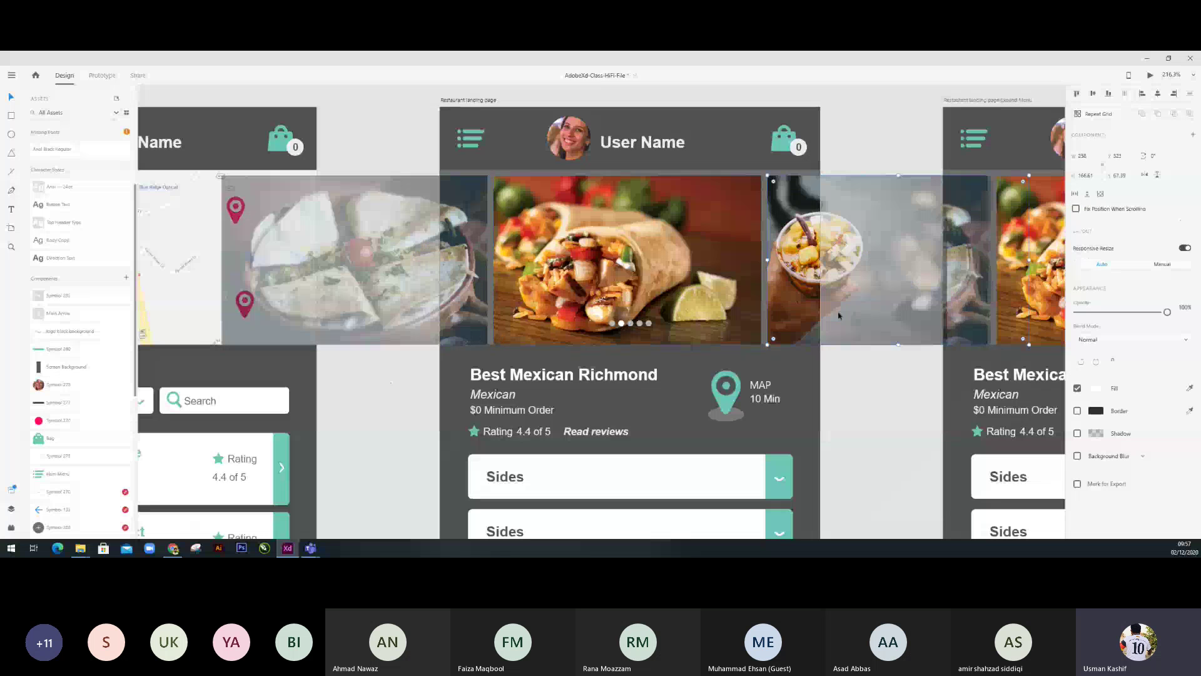
click(867, 379)
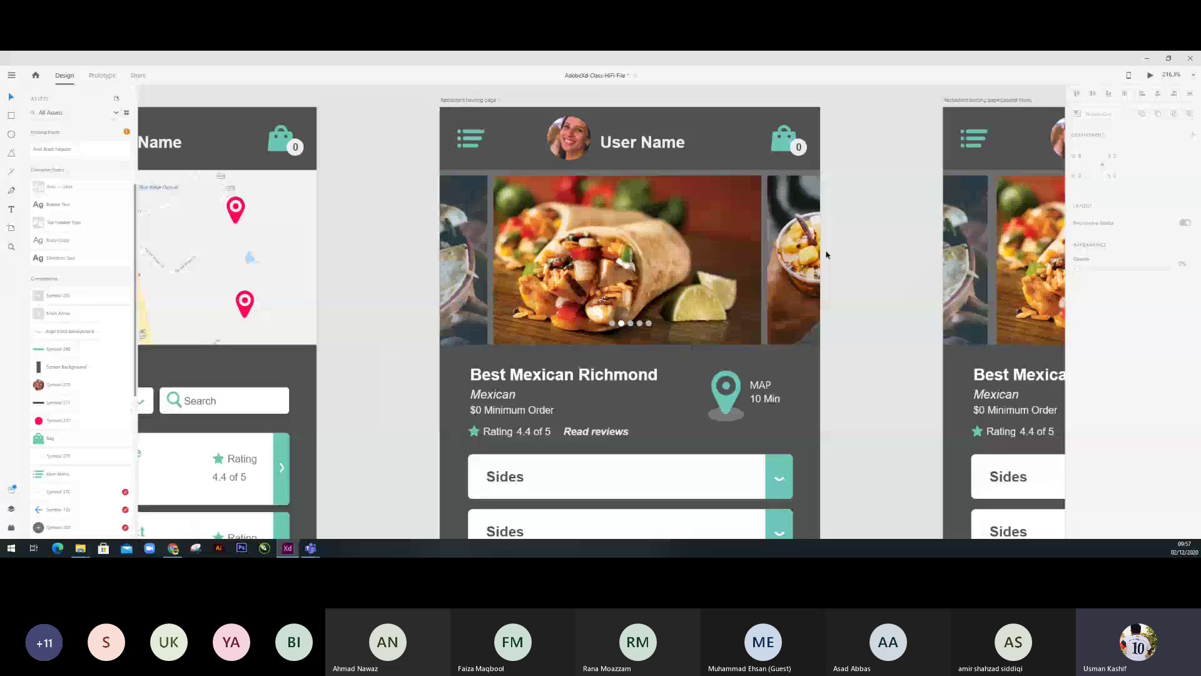
click(830, 302)
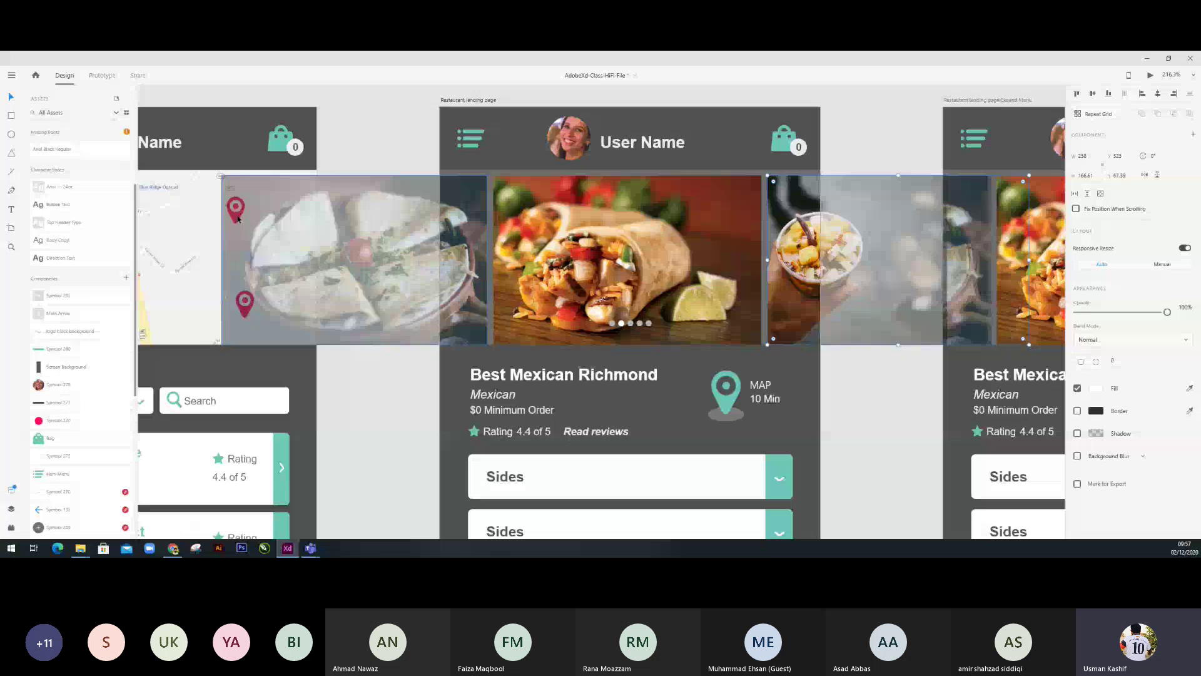
click(866, 354)
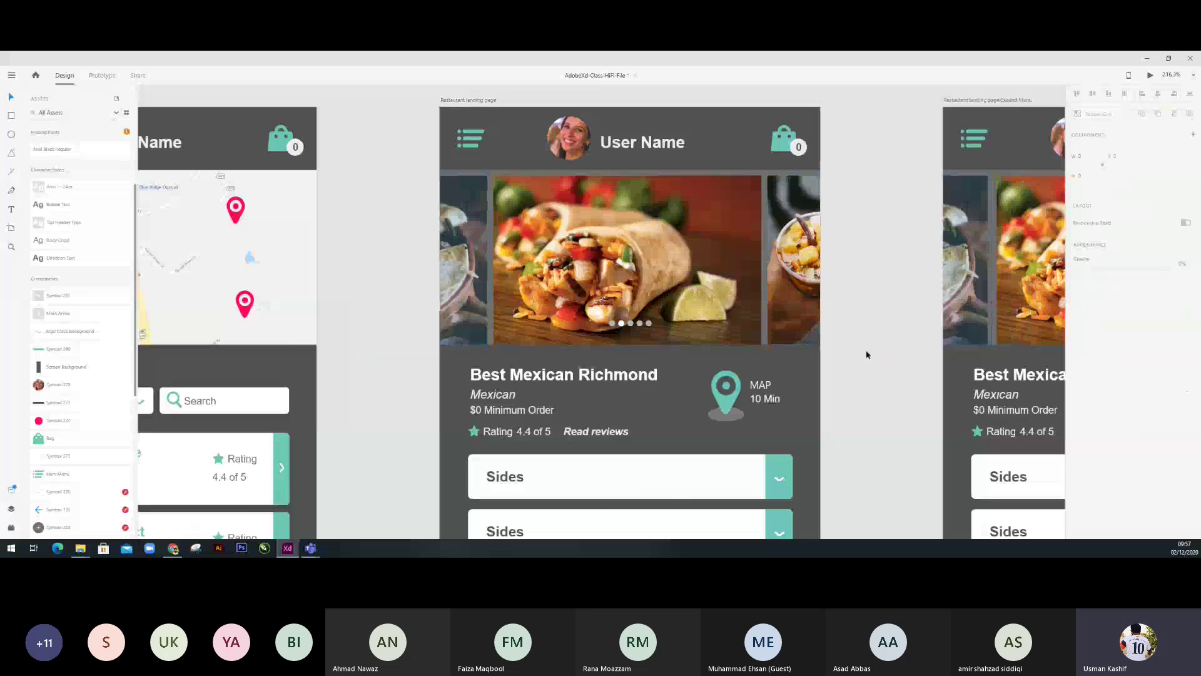
Compare the collapsed Sides sections on the Restaurant landing page with the Expand Menu artboard.
scroll(866, 355, down, 5)
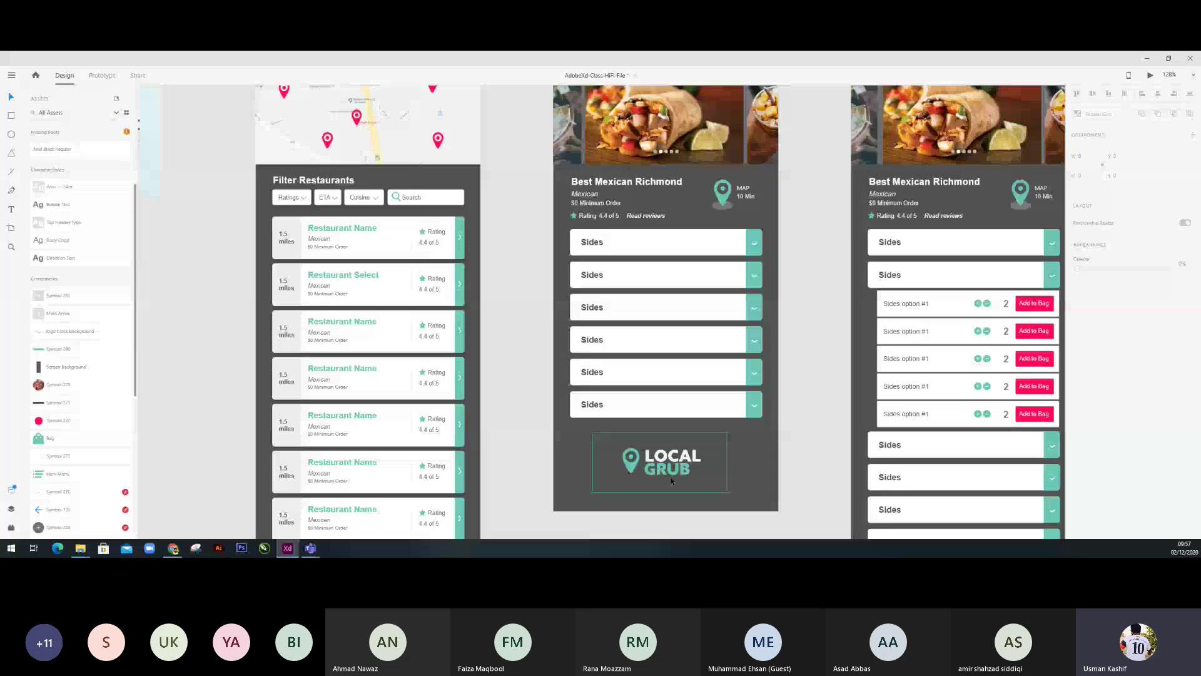
scroll(728, 281, up, 3)
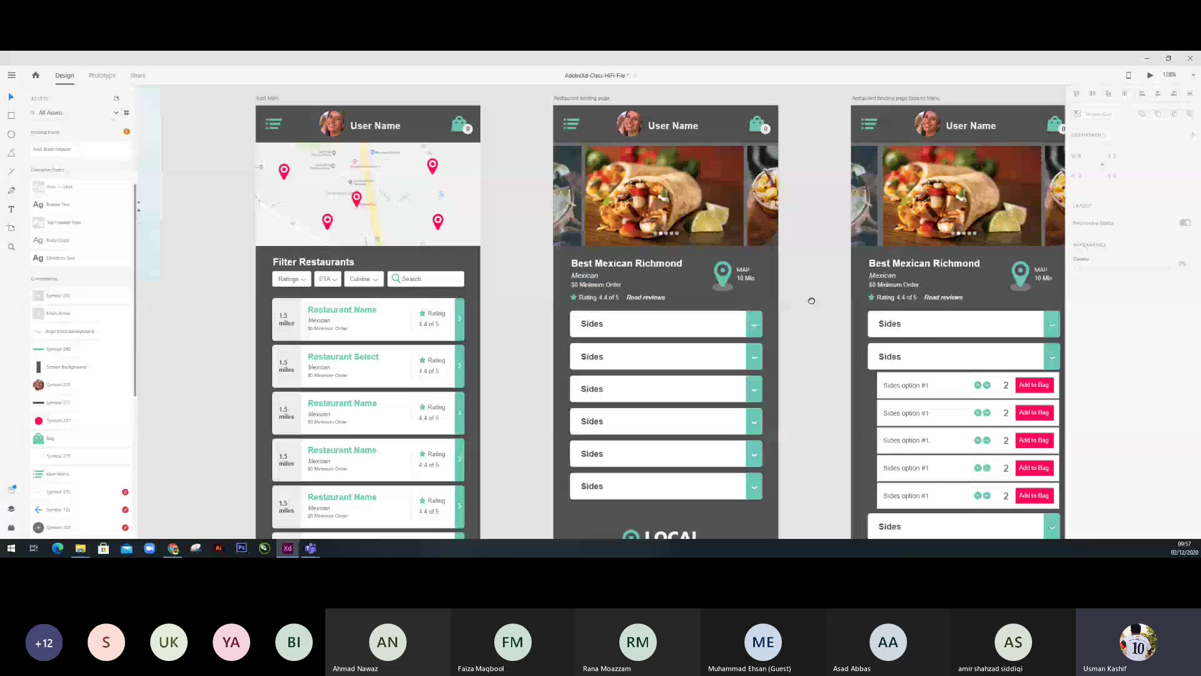
drag(812, 301, 868, 340)
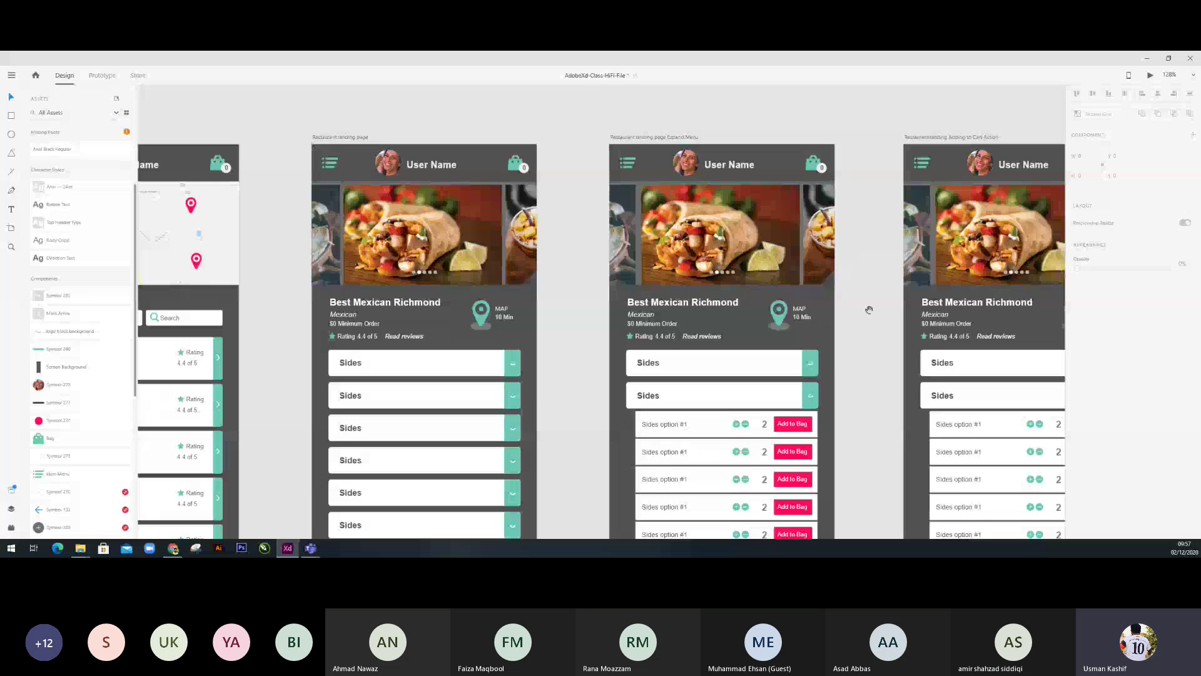
drag(869, 309, 789, 208)
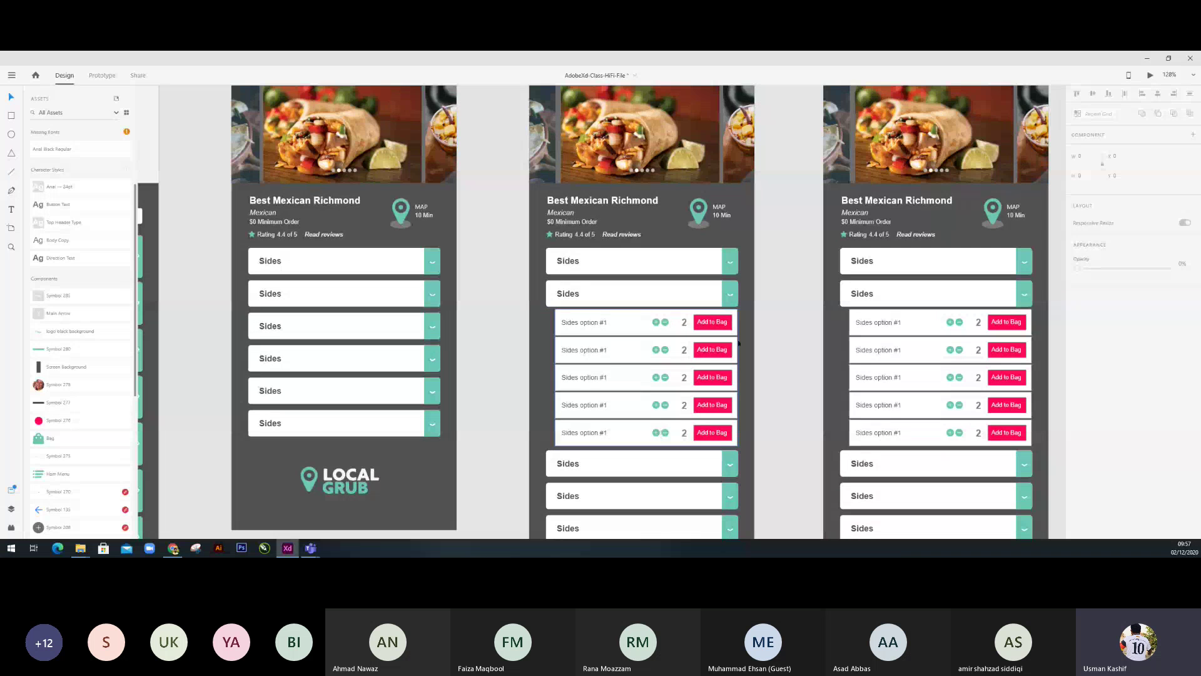
Examine the expanded sides rows' quantity controls and Add to Bag buttons, and compare them with the Adding to Cart Action artboard.
scroll(702, 343, up, 5)
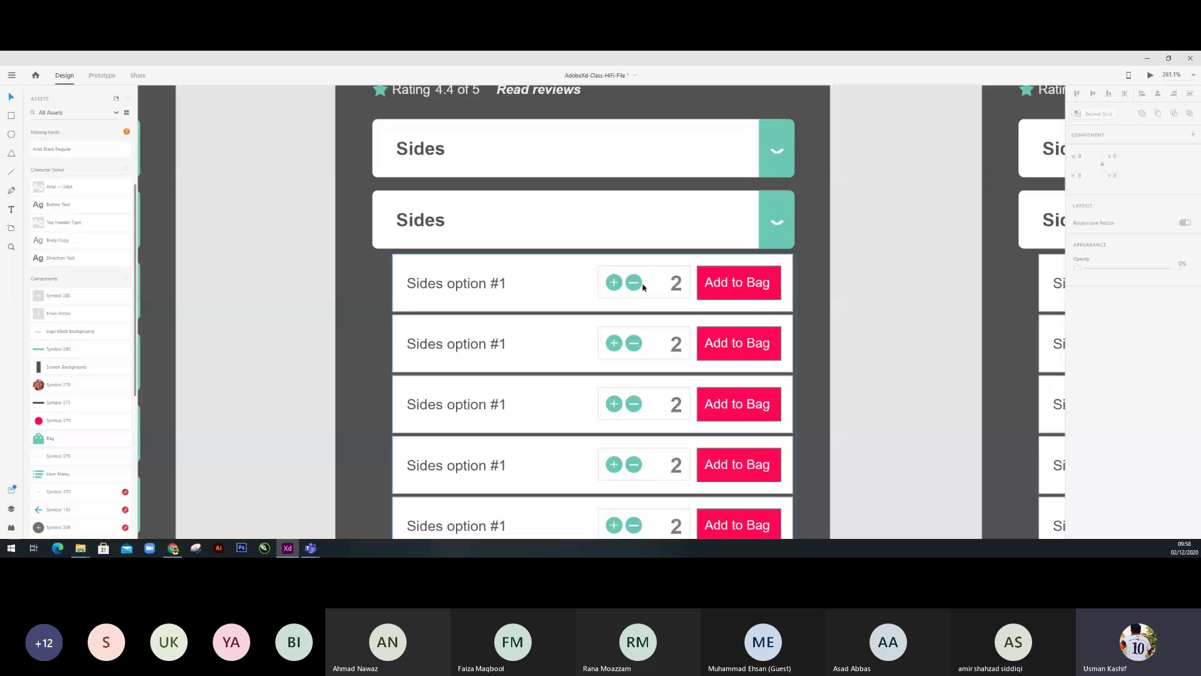
scroll(759, 289, down, 5)
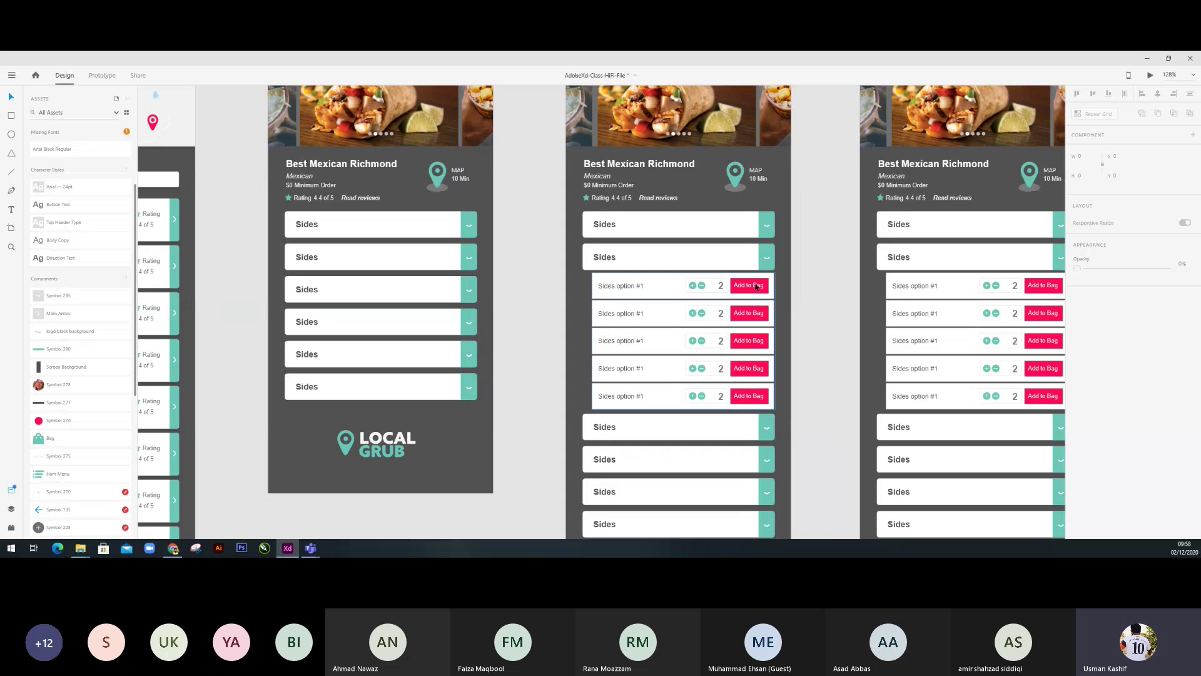
scroll(784, 178, down, 3)
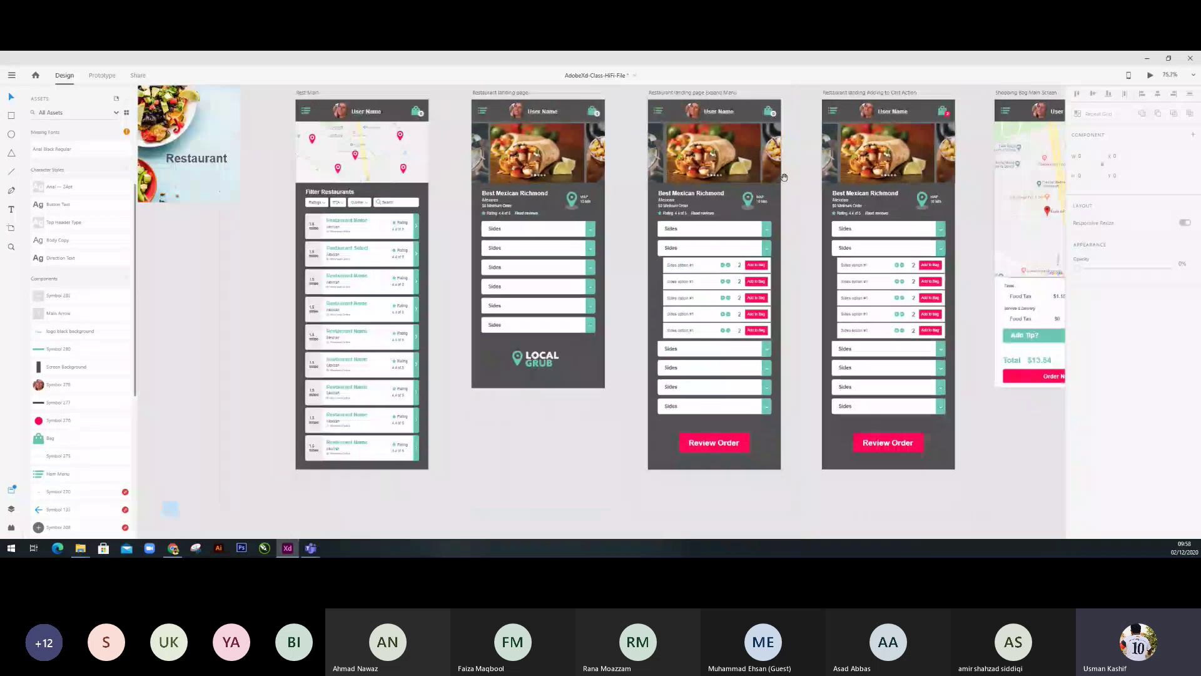
drag(784, 178, 648, 197)
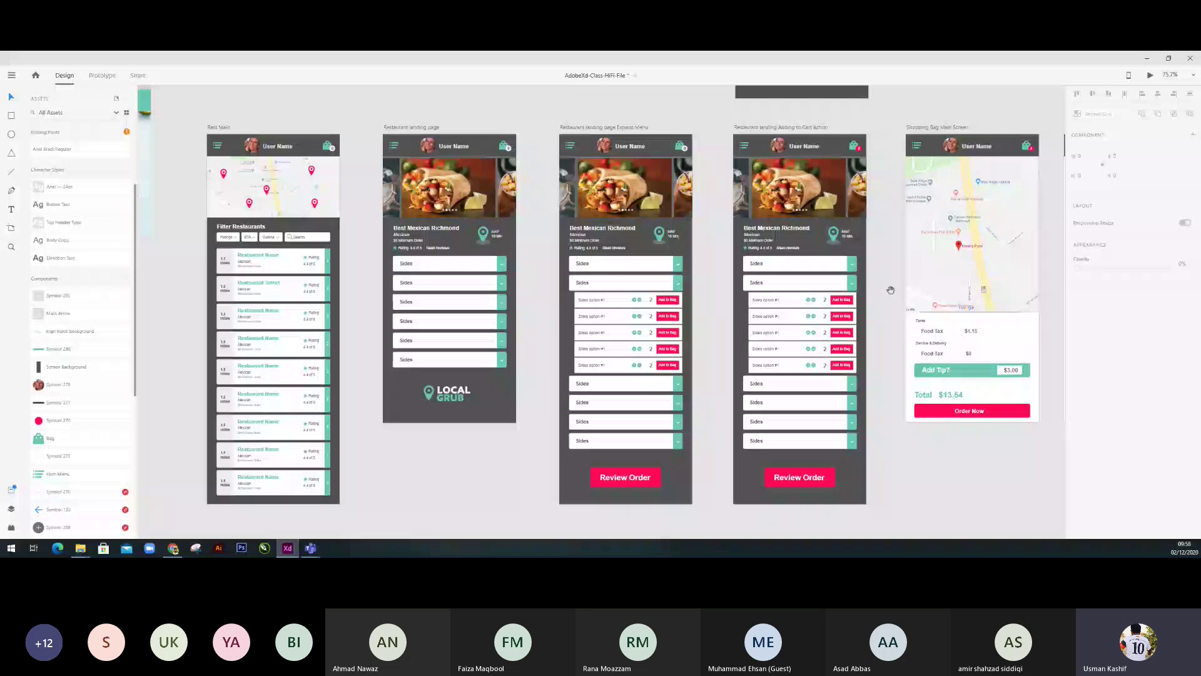
drag(890, 290, 793, 295)
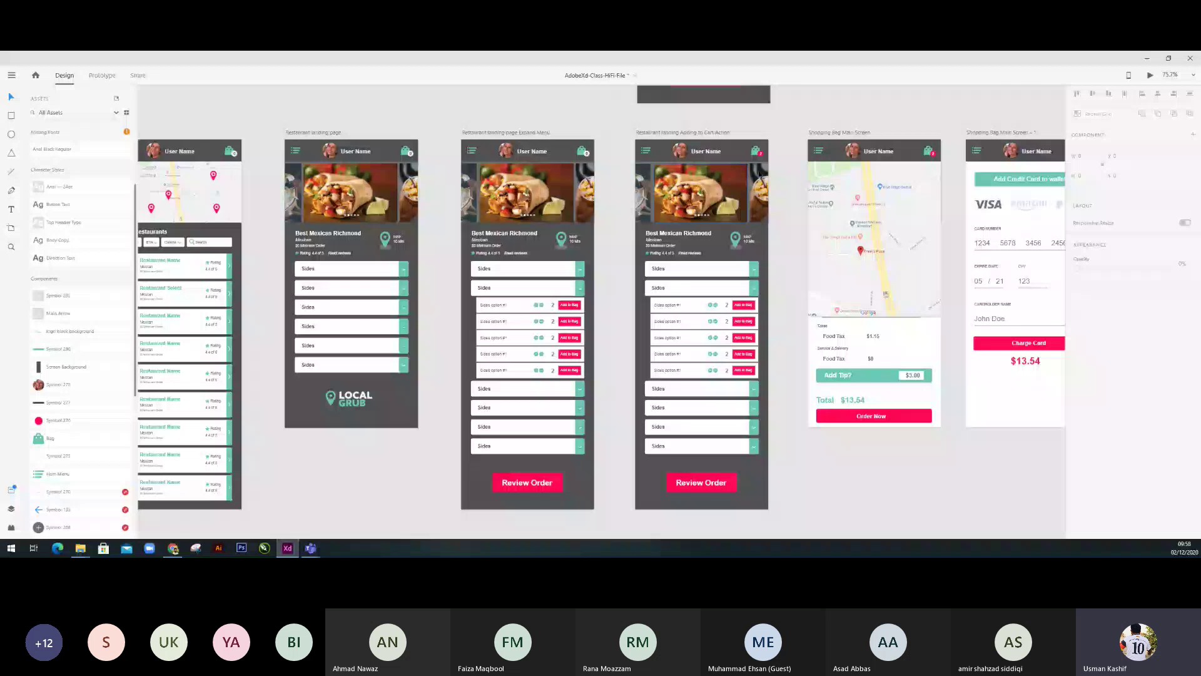
Shorten the map image on the Shopping Bag Main Screen so its lower edge ends just above the Shopping Bag heading.
scroll(675, 342, down, 2)
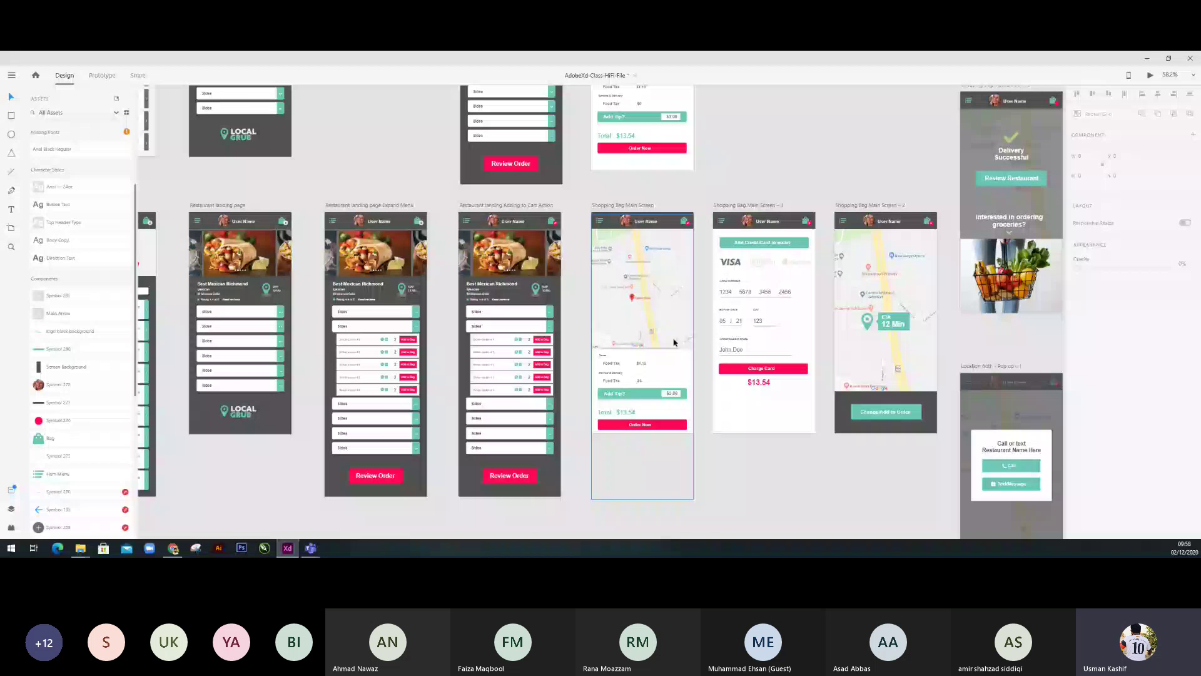
scroll(674, 342, up, 3)
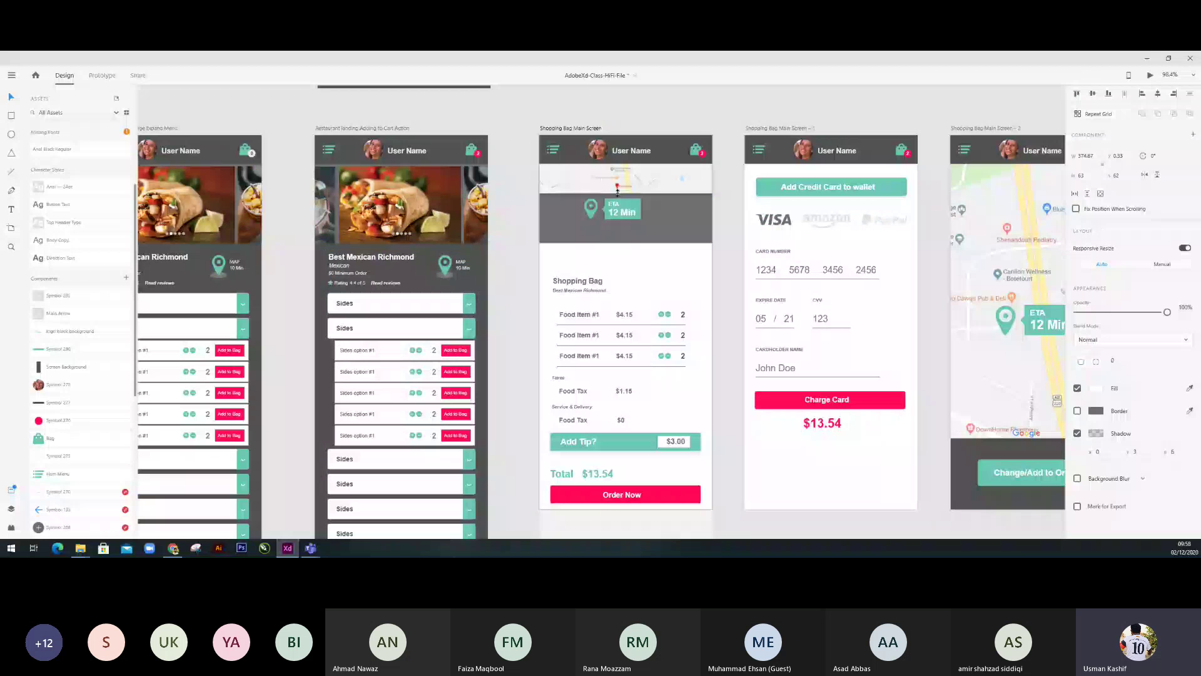
drag(618, 192, 624, 271)
drag(624, 271, 632, 268)
click(697, 318)
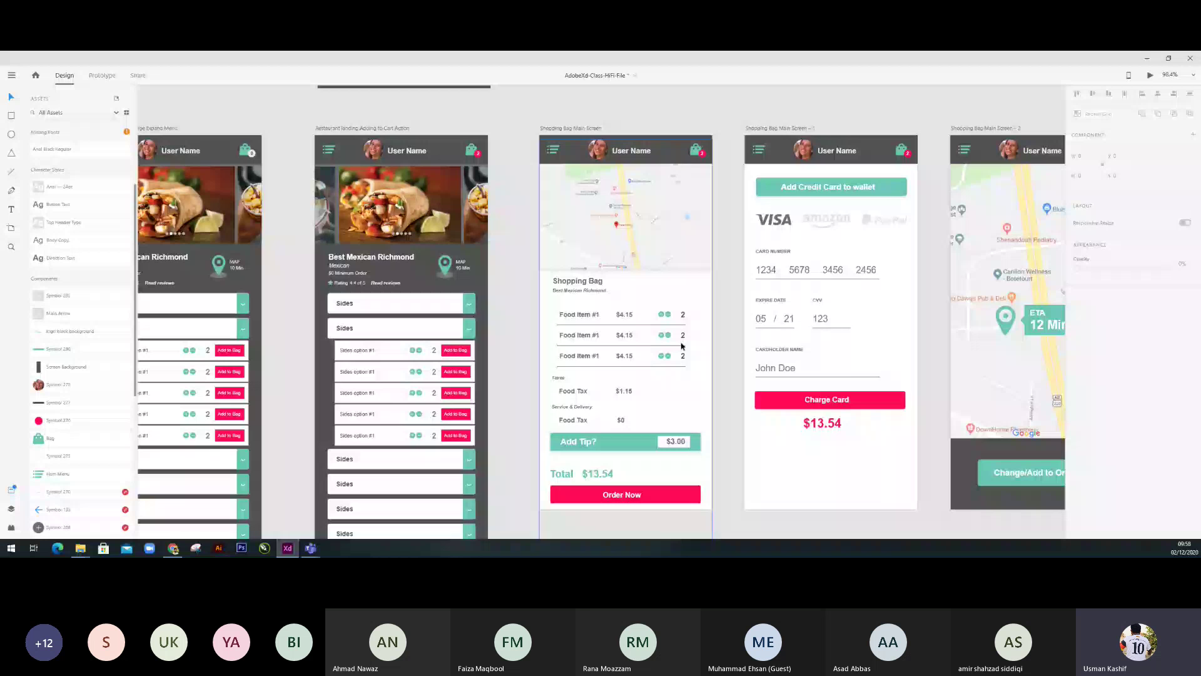
Examine the Shopping Bag Main Screen's map, food items, taxes, Add Tip bar, total and Order Now button.
scroll(615, 217, up, 3)
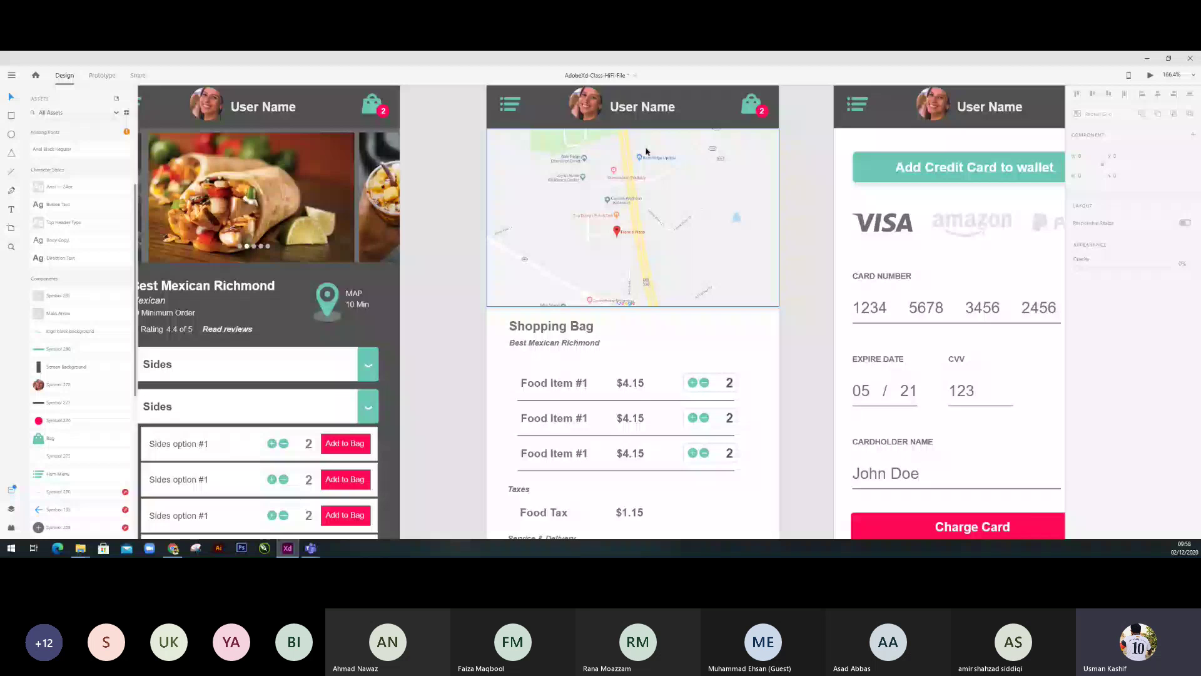
scroll(646, 151, down, 2)
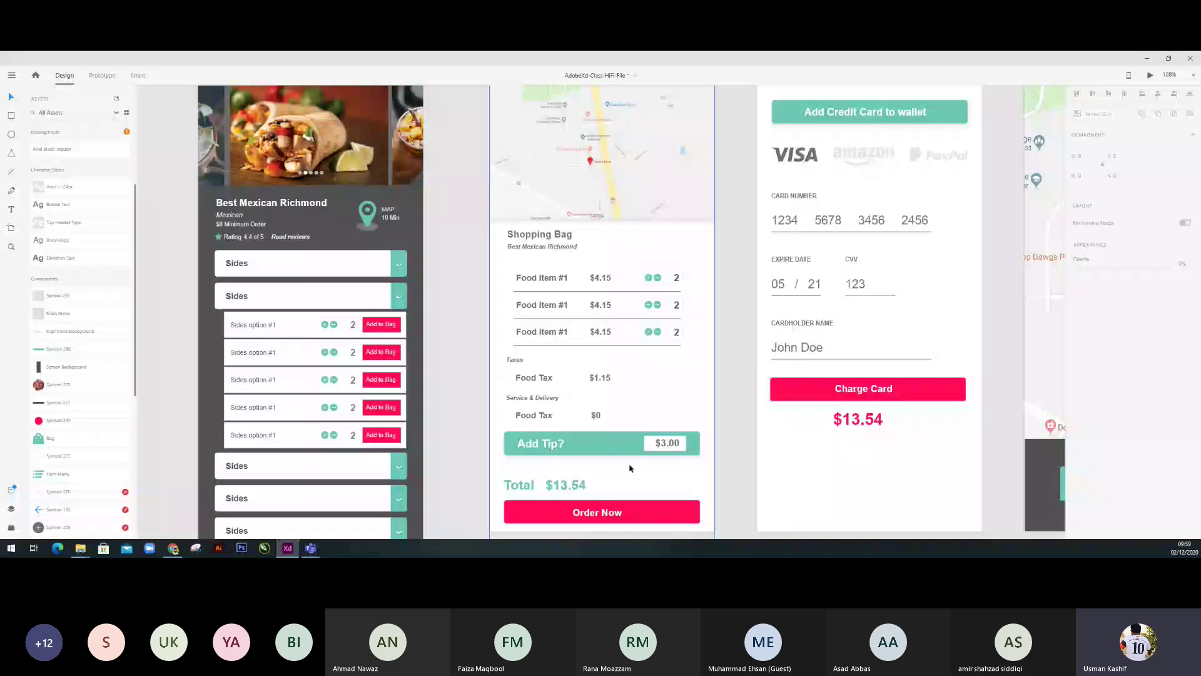
click(685, 443)
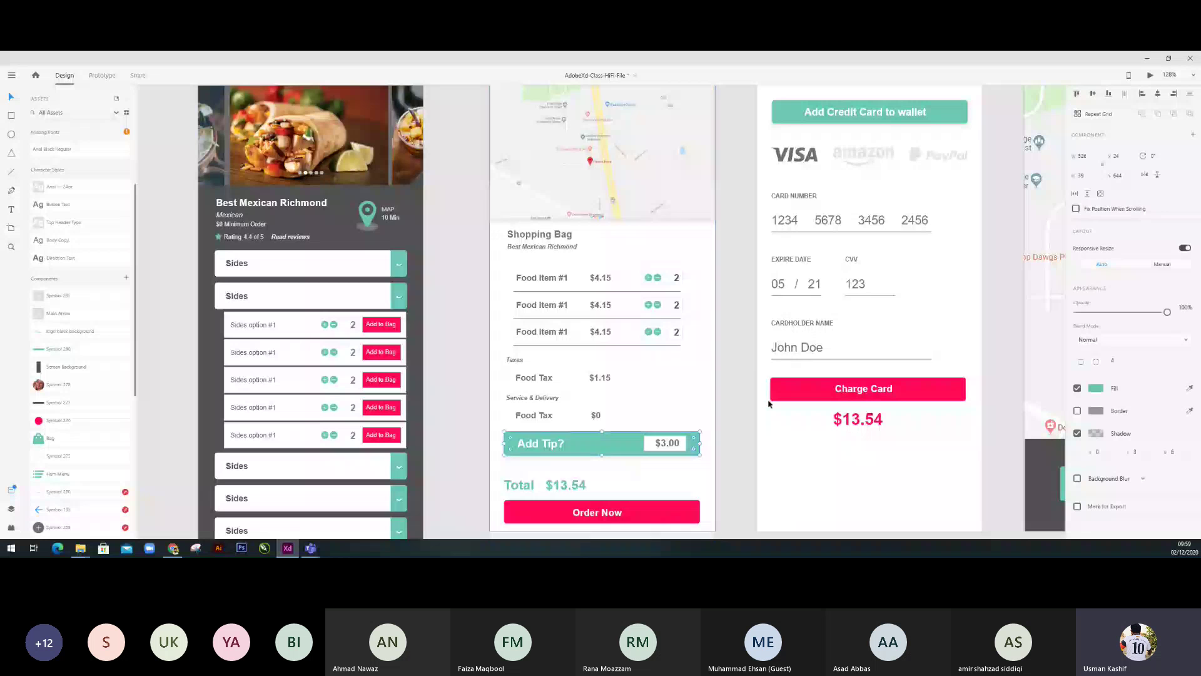
click(769, 404)
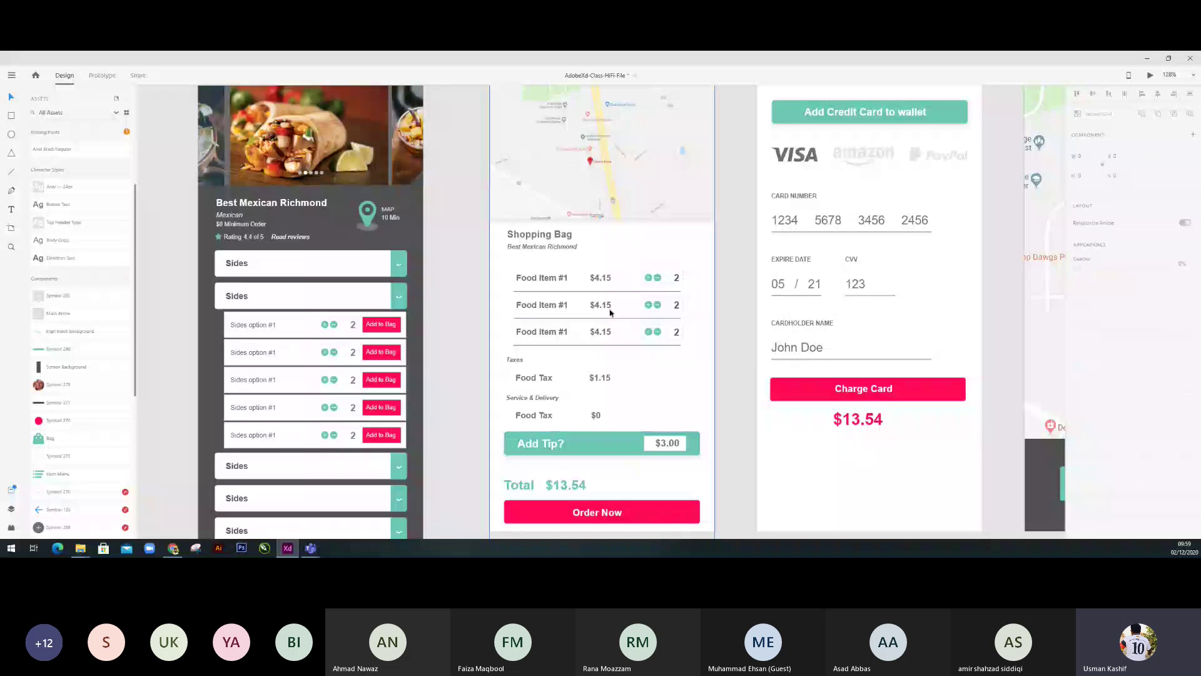
scroll(611, 312, down, 3)
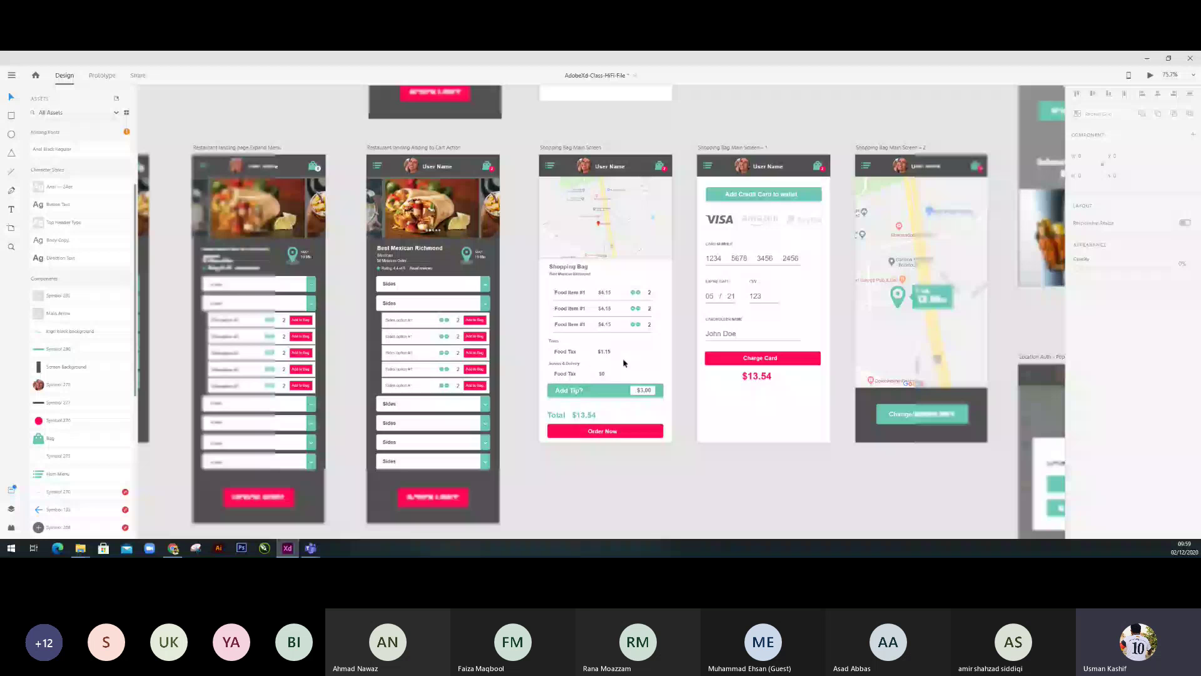
scroll(624, 363, up, 3)
click(692, 247)
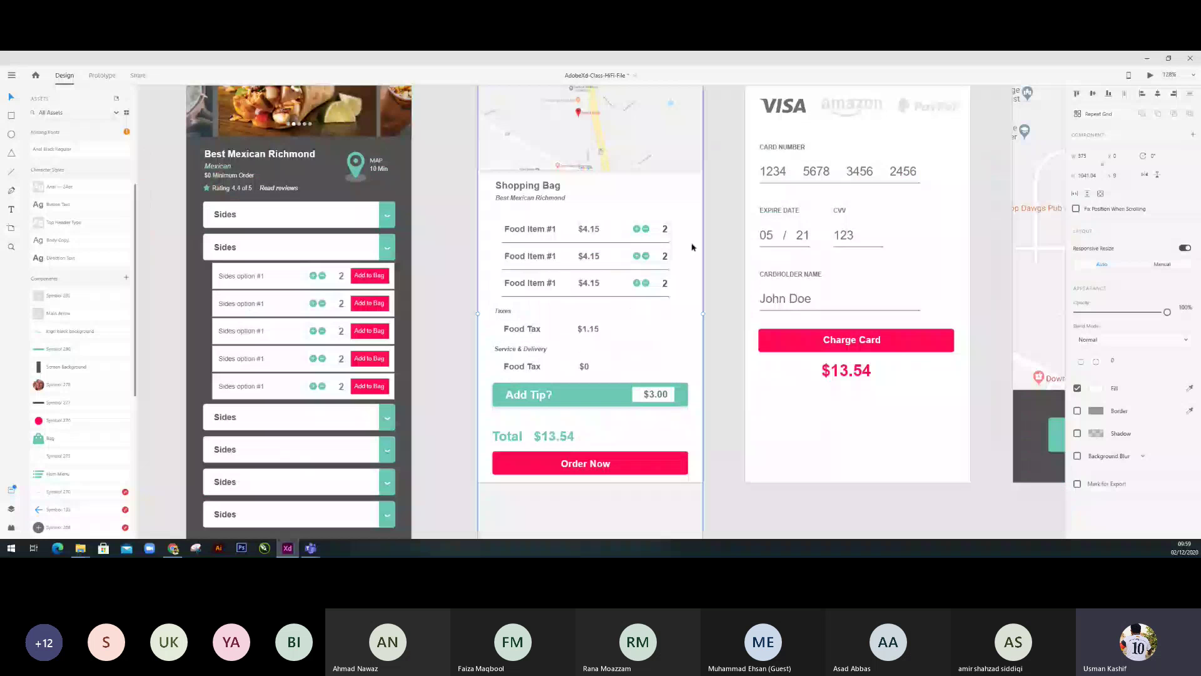
click(649, 468)
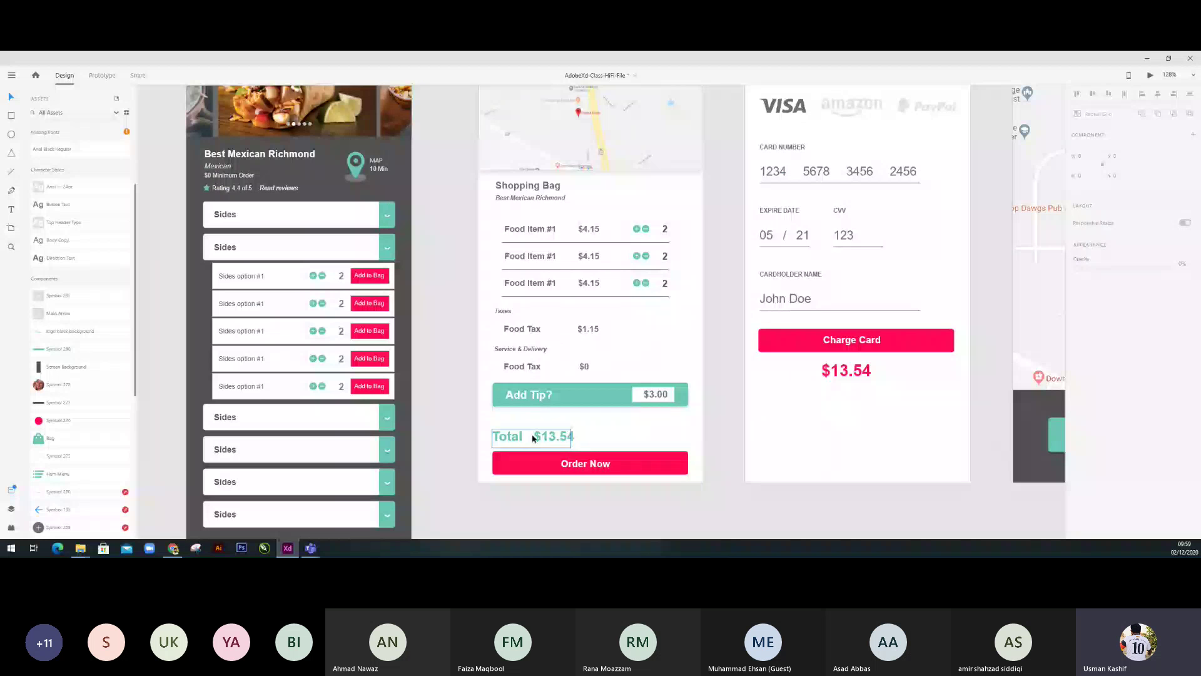
Examine the credit card payment form and the delivery ETA map screen with its Change/Add to Order button.
drag(532, 438, 412, 417)
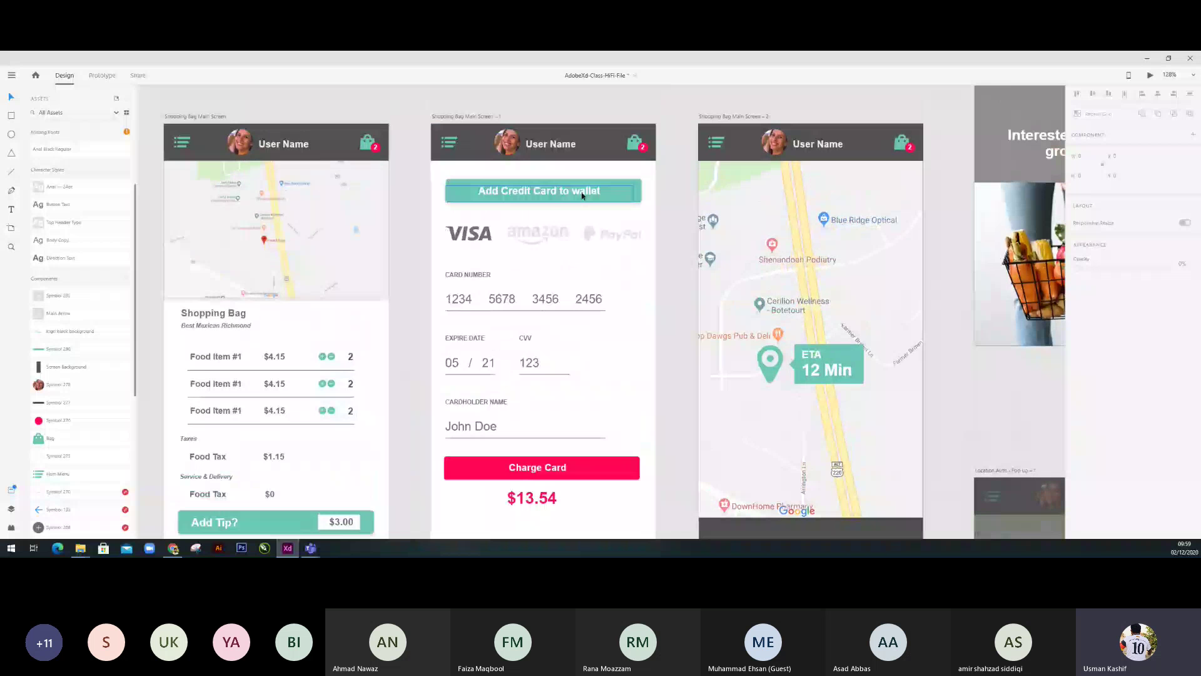
scroll(680, 273, down, 1)
drag(680, 273, 709, 218)
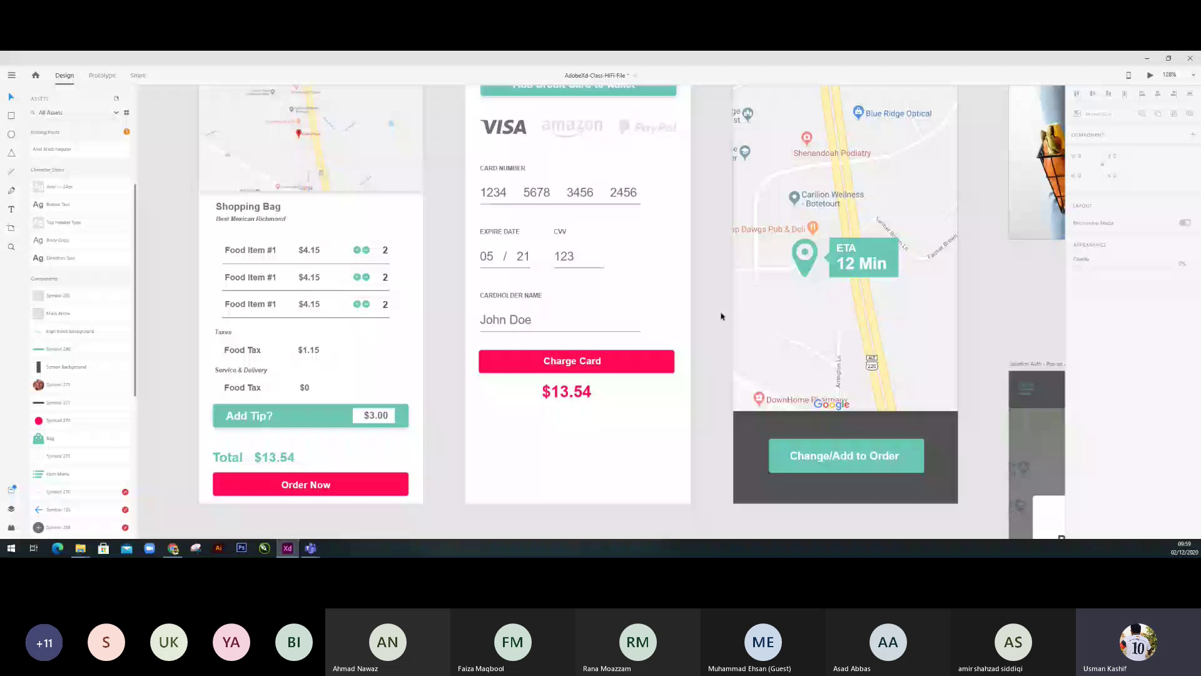
scroll(348, 407, up, 1)
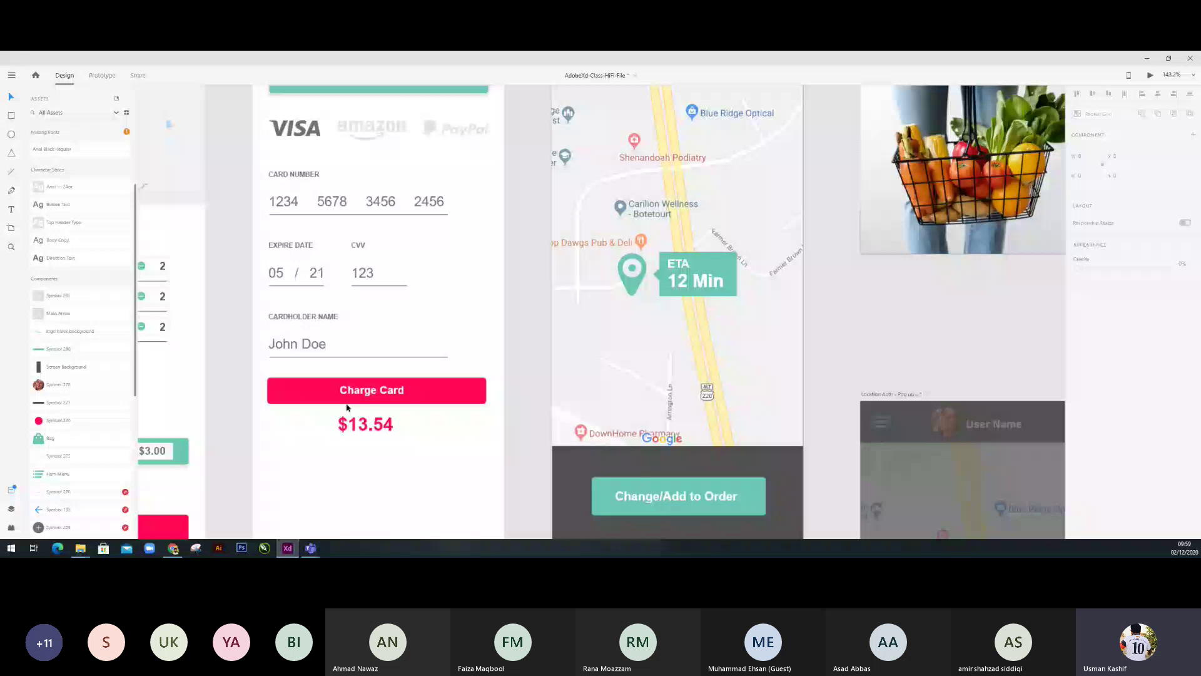
scroll(347, 408, down, 3)
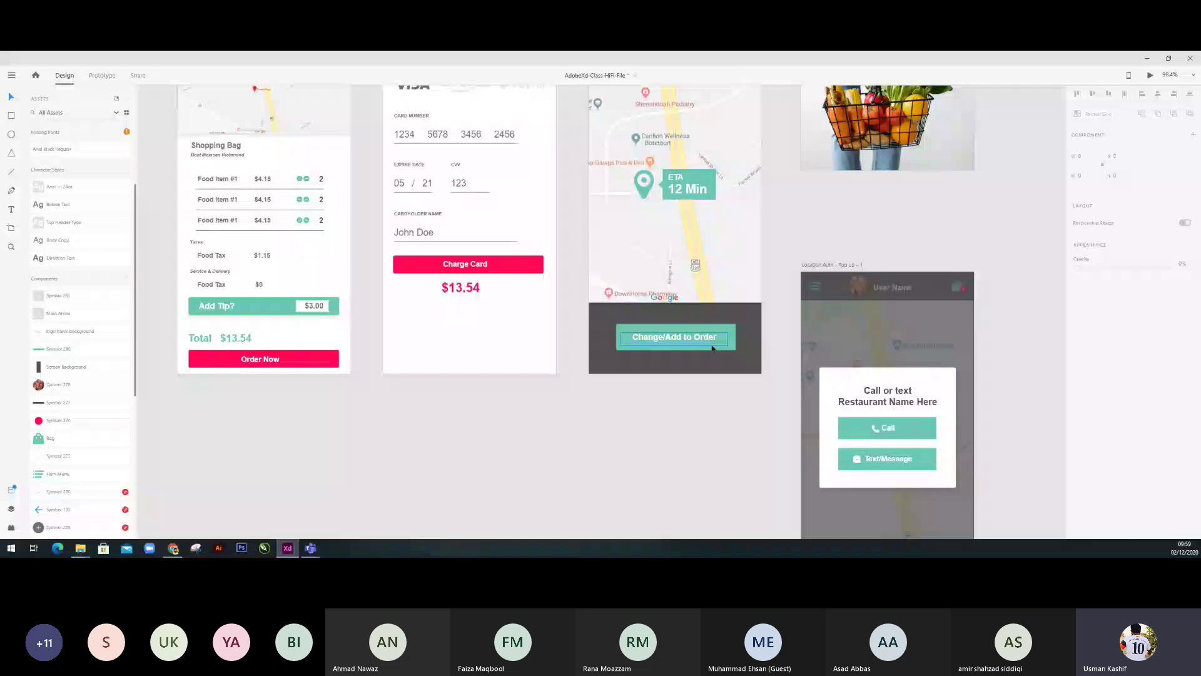
Examine the Call or text pop-up, its Call and Text/Message buttons and the dark overlay behind it on the Location Auth artboard.
drag(694, 355, 534, 320)
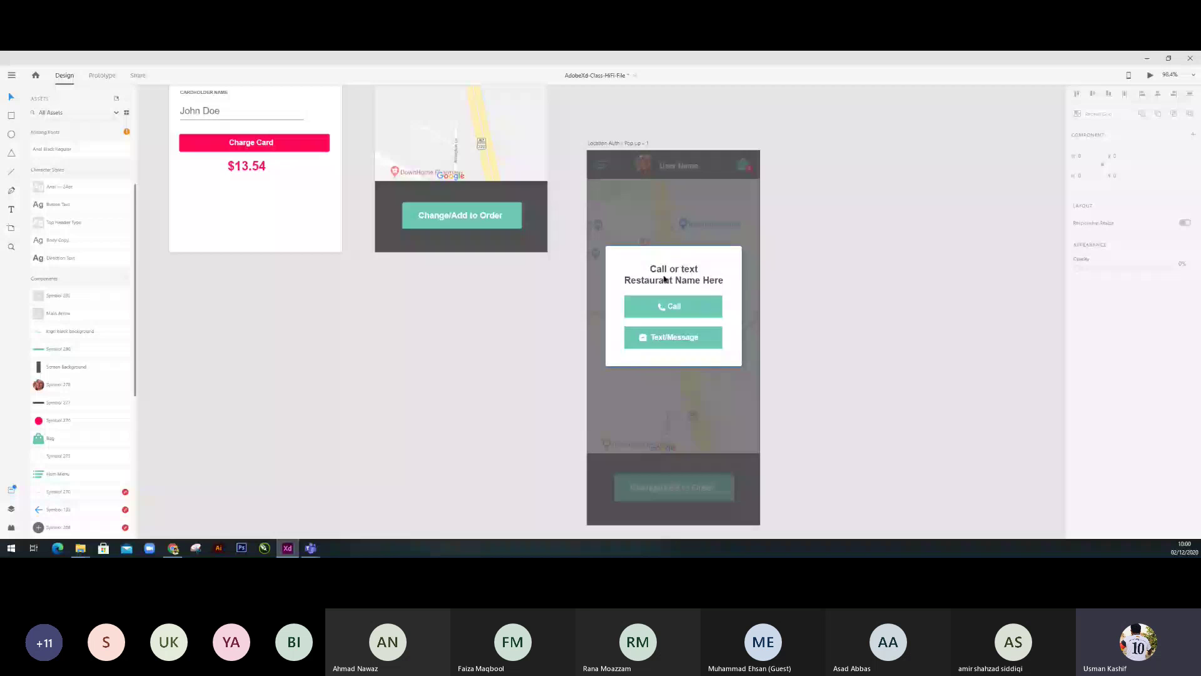
drag(849, 249, 817, 290)
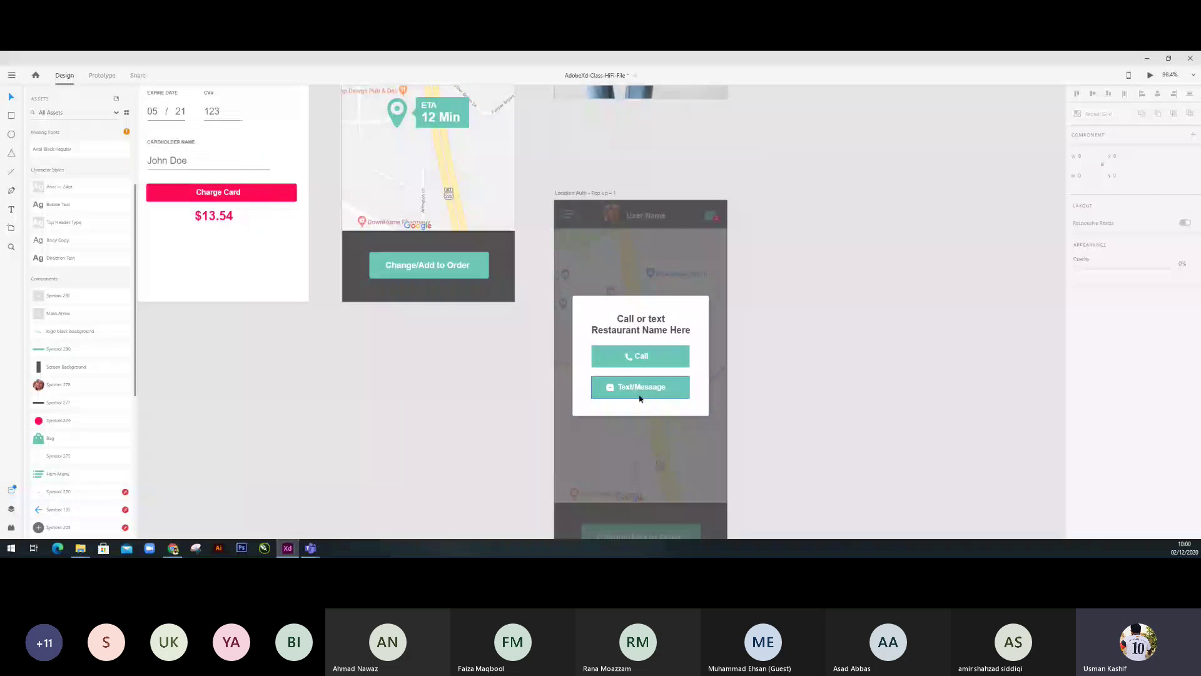
click(626, 358)
scroll(767, 343, down, 2)
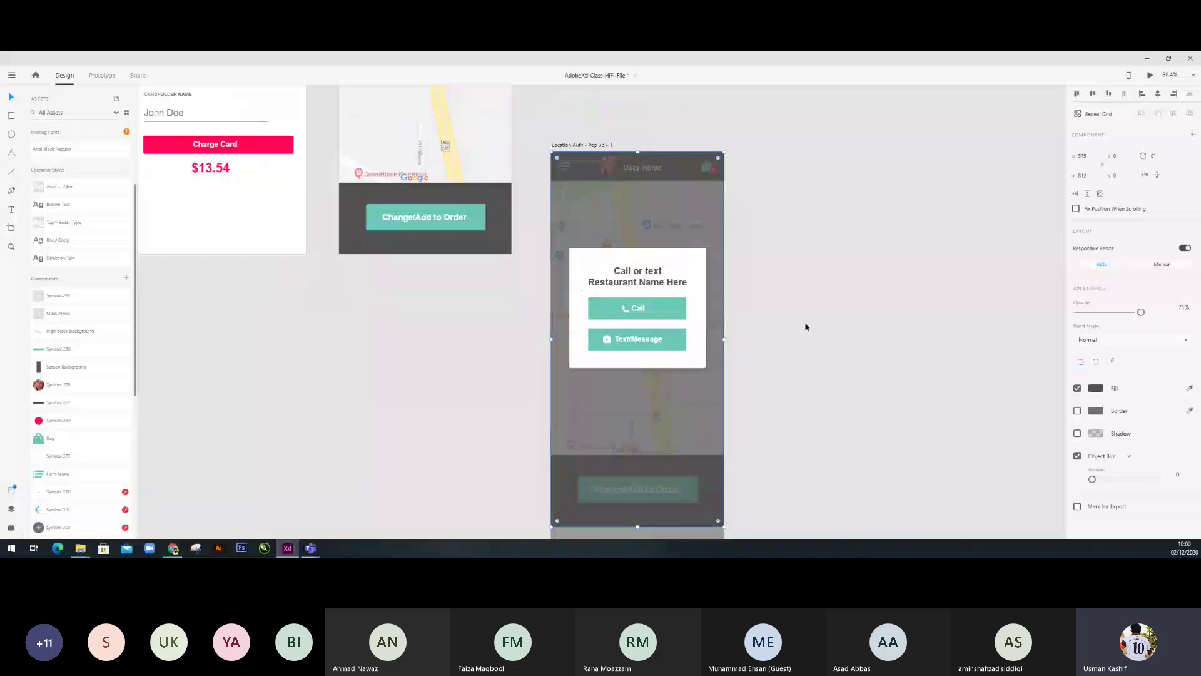
scroll(814, 316, left, 1)
click(651, 265)
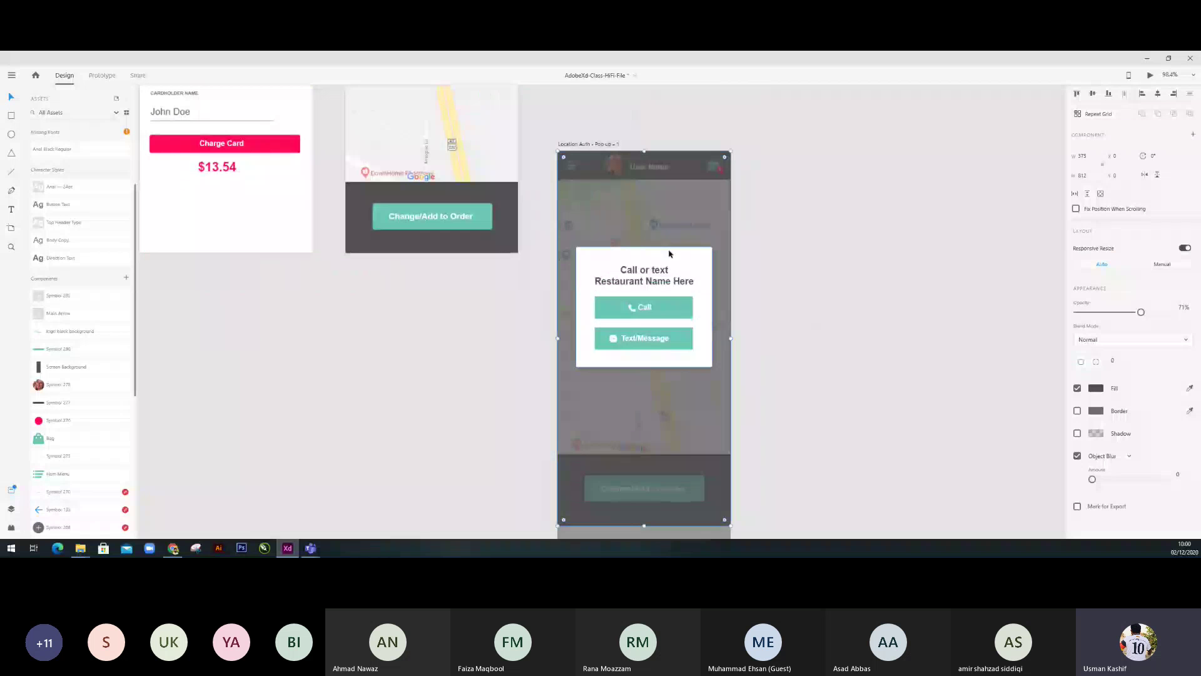
drag(657, 263, 678, 260)
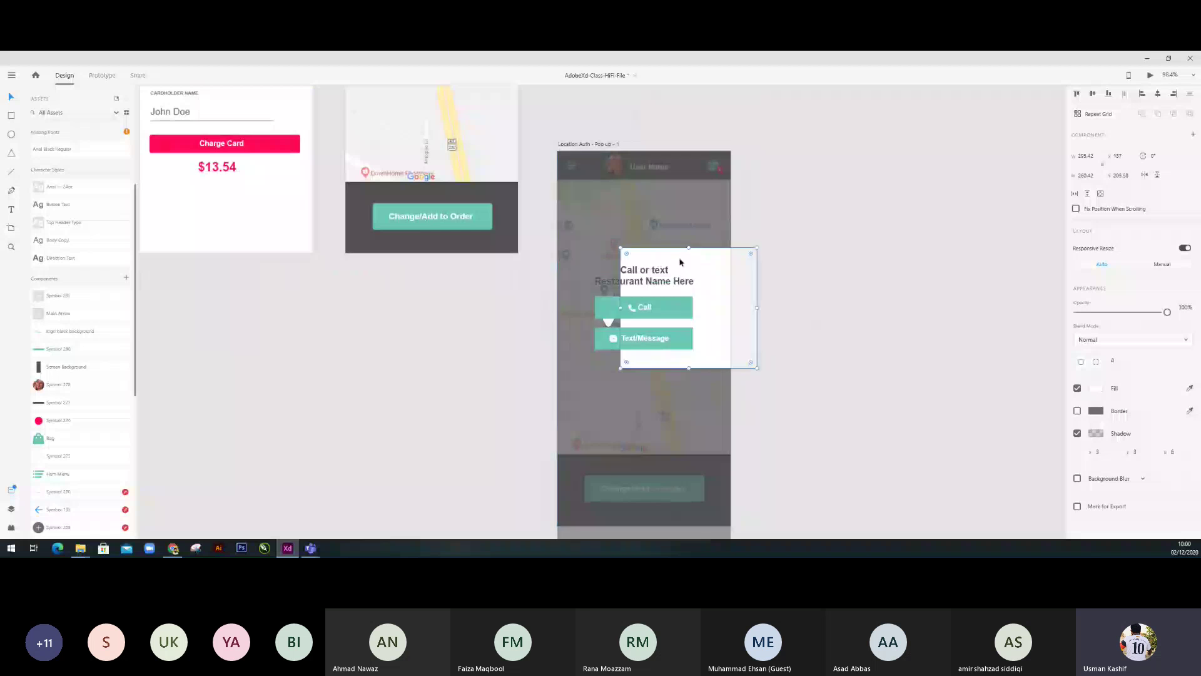
key(ctrl+z)
click(806, 266)
drag(774, 236, 567, 378)
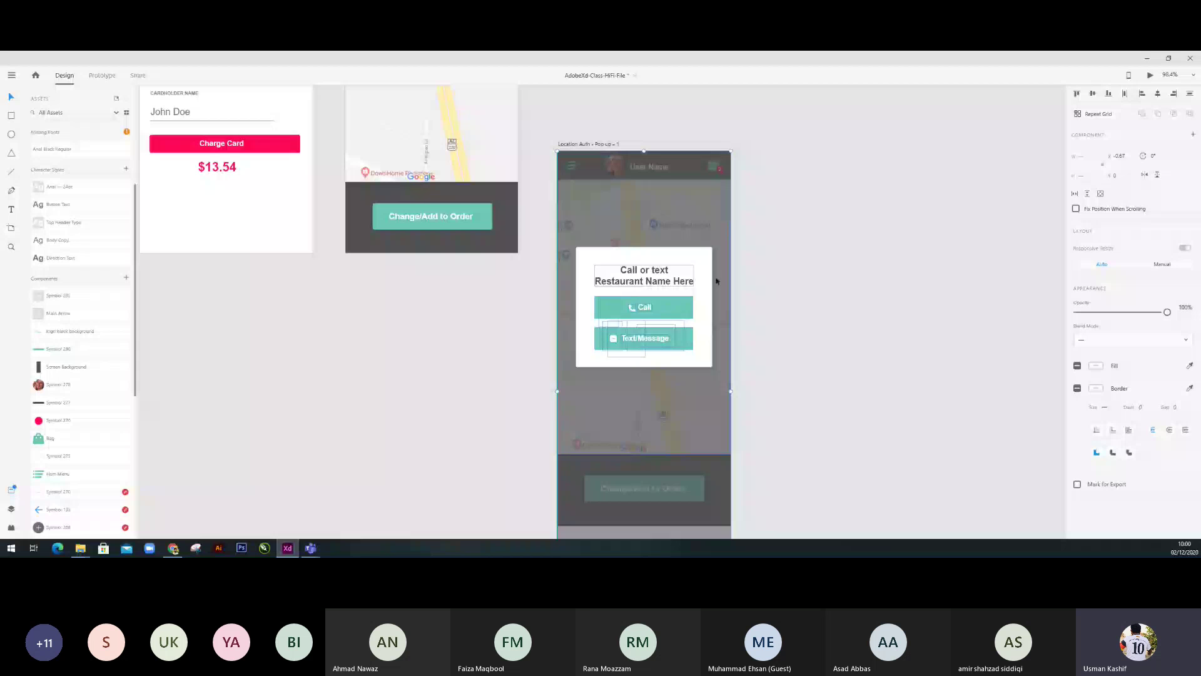
key(Escape)
Group the pop-up's white card with its heading, Call and Text/Message buttons, and move it onto the empty canvas beside the artboard.
click(647, 280)
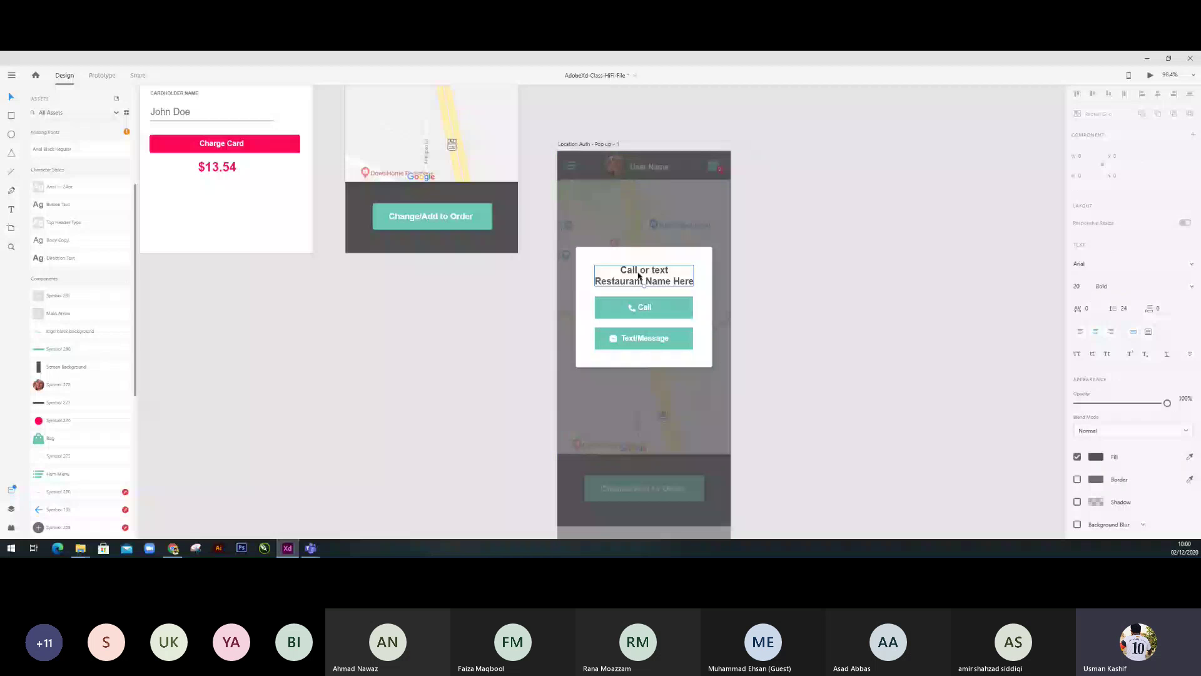
shift+click(631, 308)
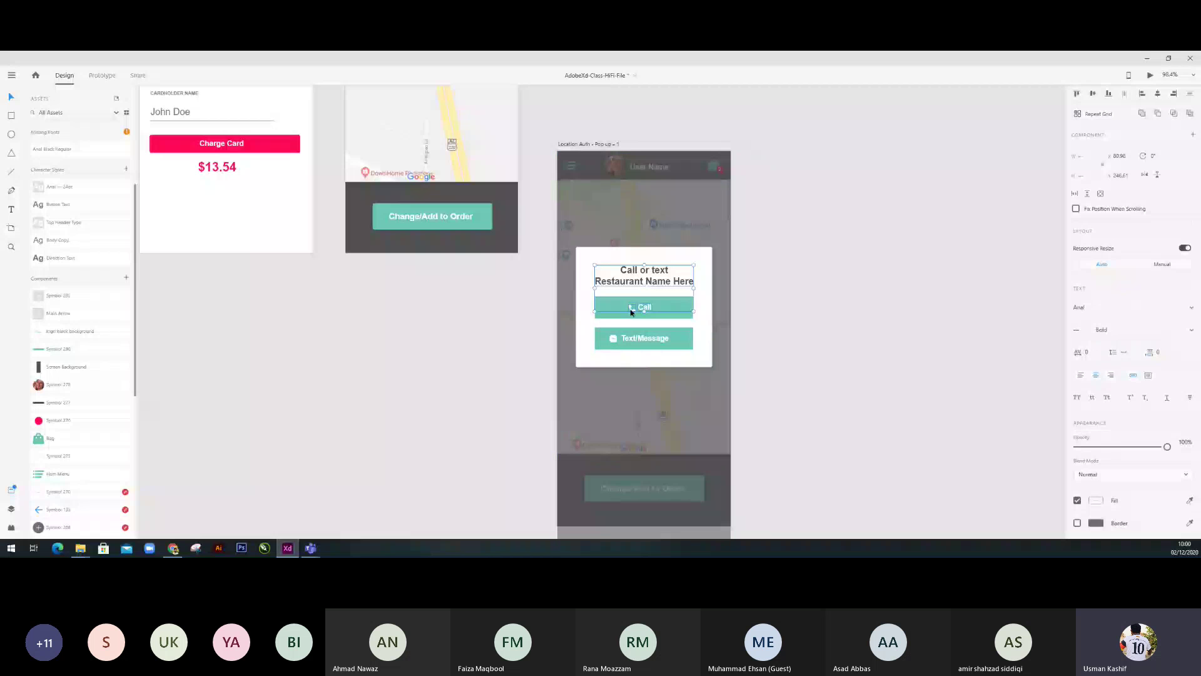
shift+click(613, 339)
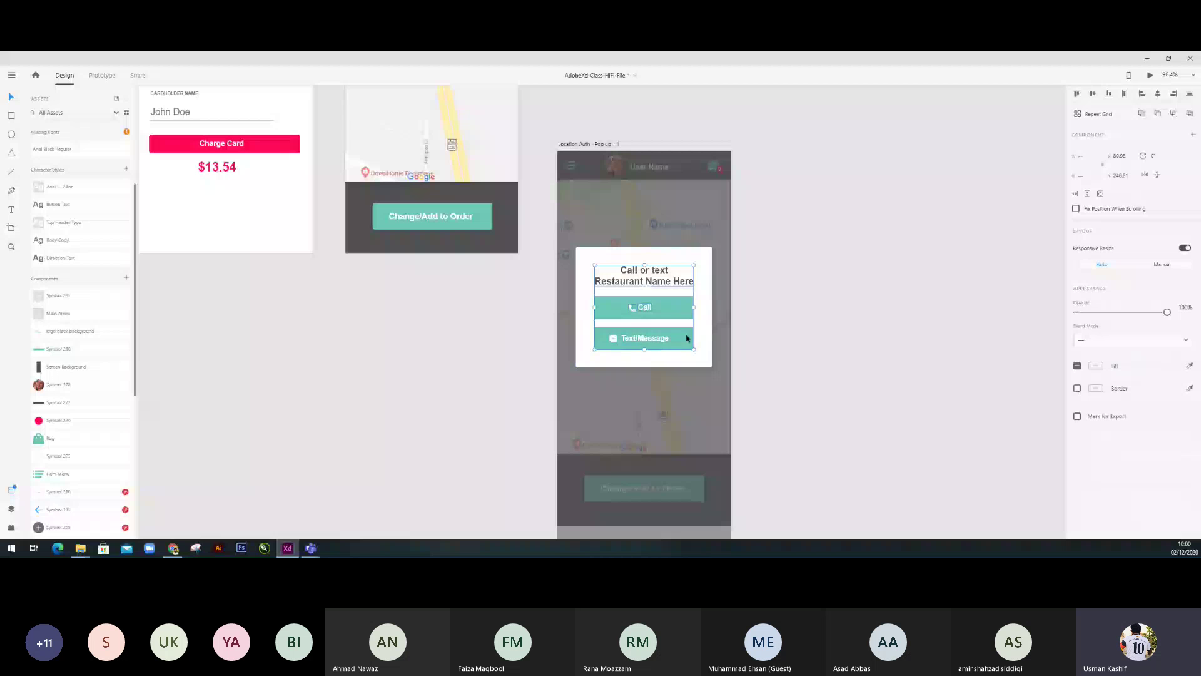
drag(694, 349, 693, 342)
drag(702, 365, 924, 358)
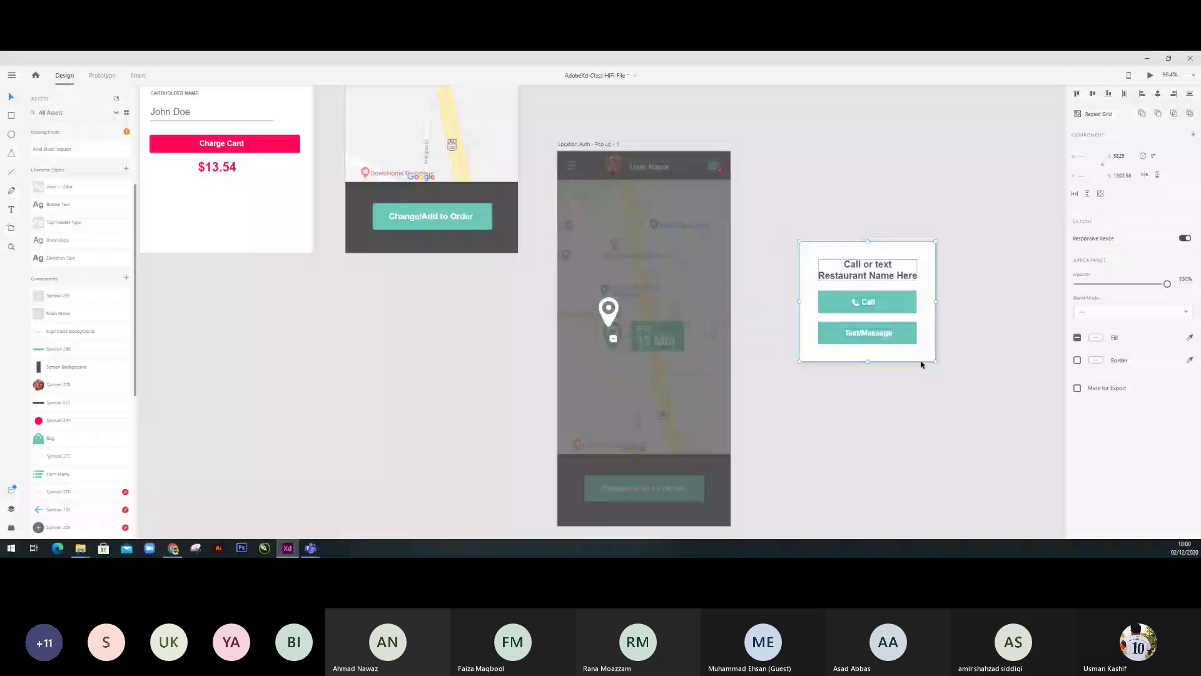
click(801, 400)
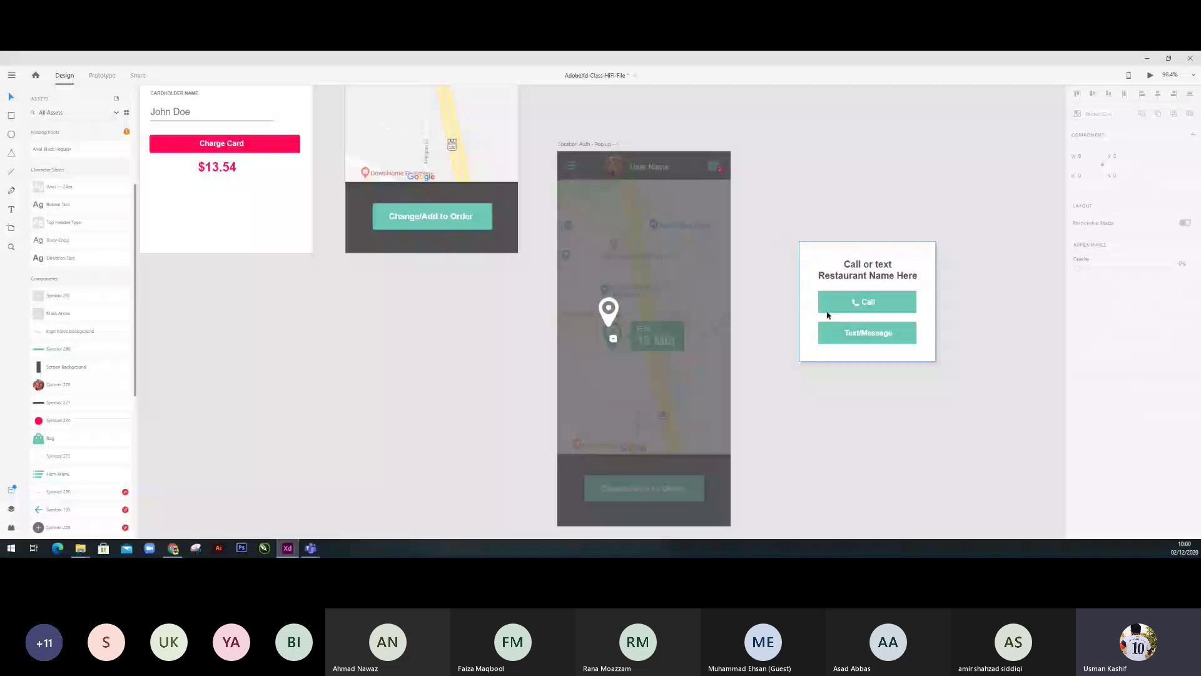
click(866, 334)
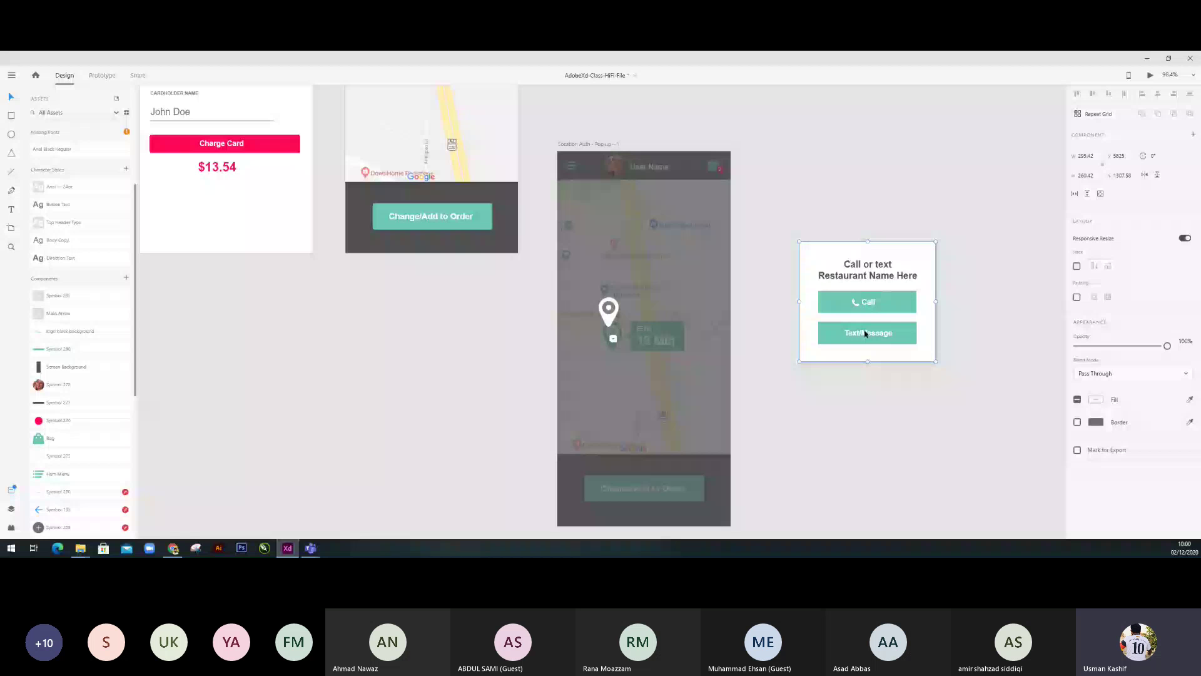
Shorten the dark overlay on the Location Auth pop-up artboard to a height of about 453.
click(629, 318)
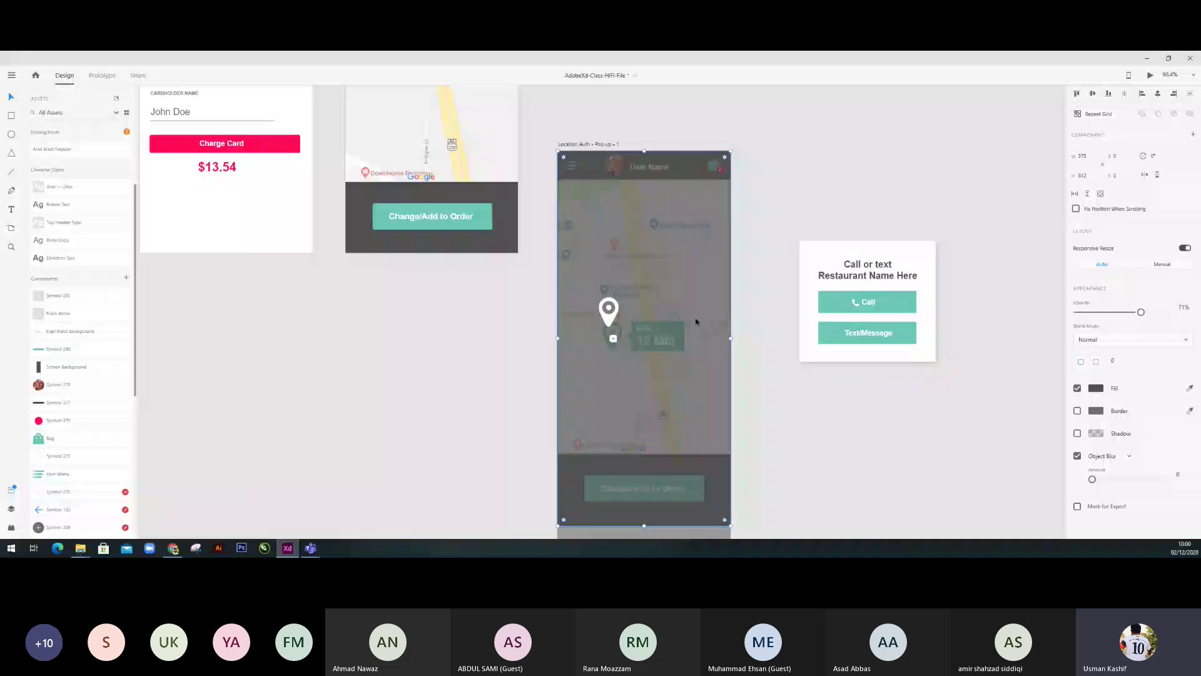
drag(645, 526, 645, 359)
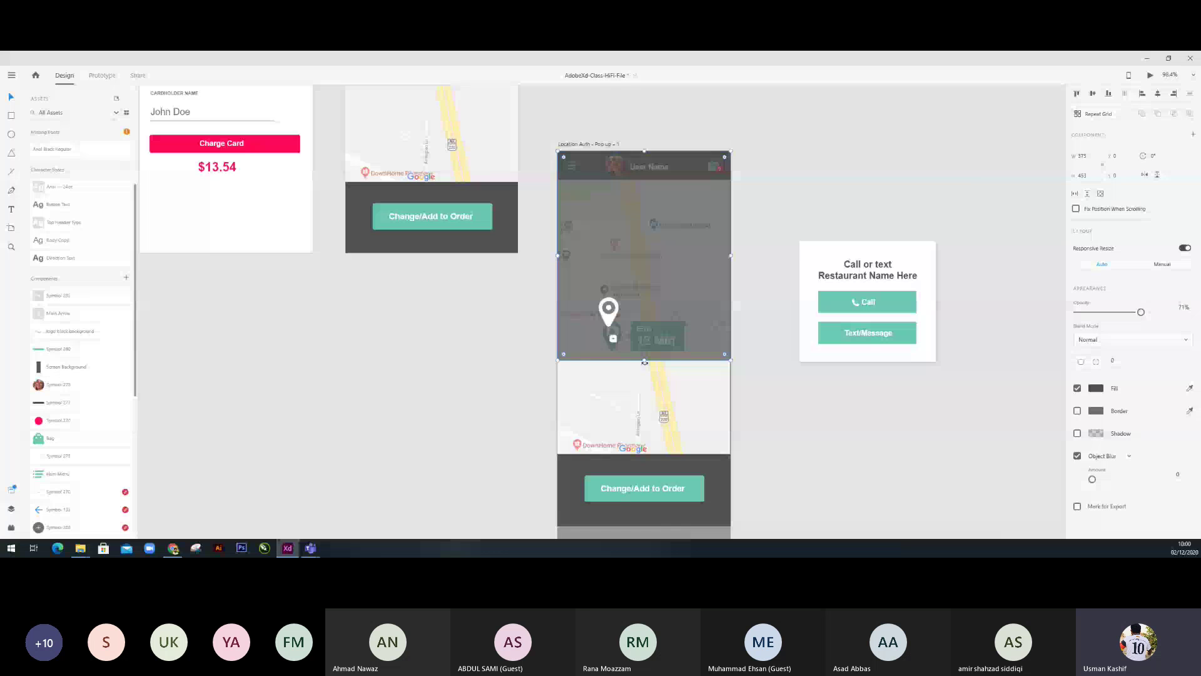
Shorten the grey screen background so its lower edge meets the bottom of the dark Change/Add to Order footer.
scroll(645, 361, down, 4)
click(665, 498)
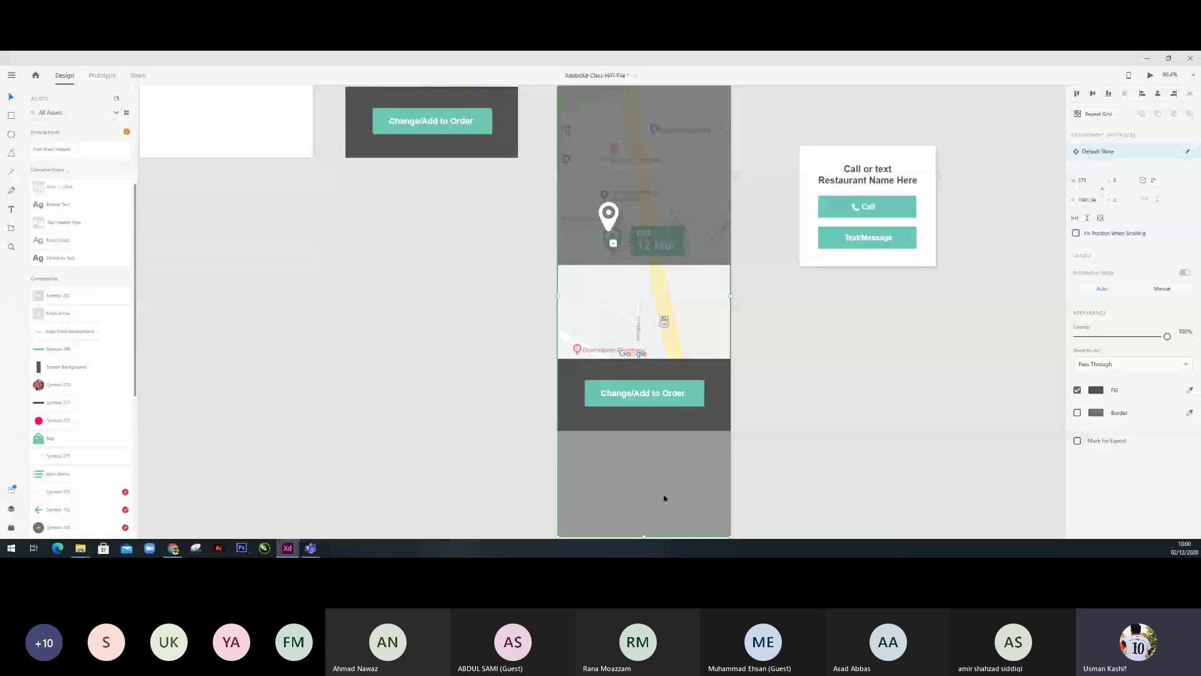
scroll(657, 488, down, 2)
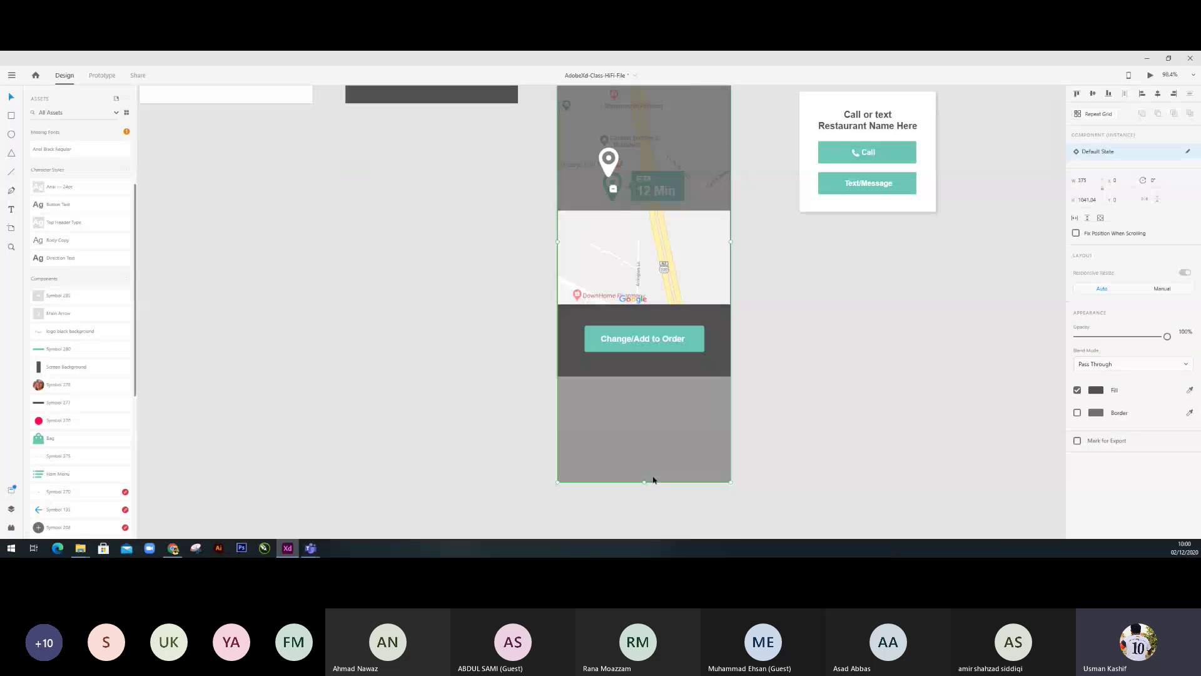
drag(653, 480, 656, 384)
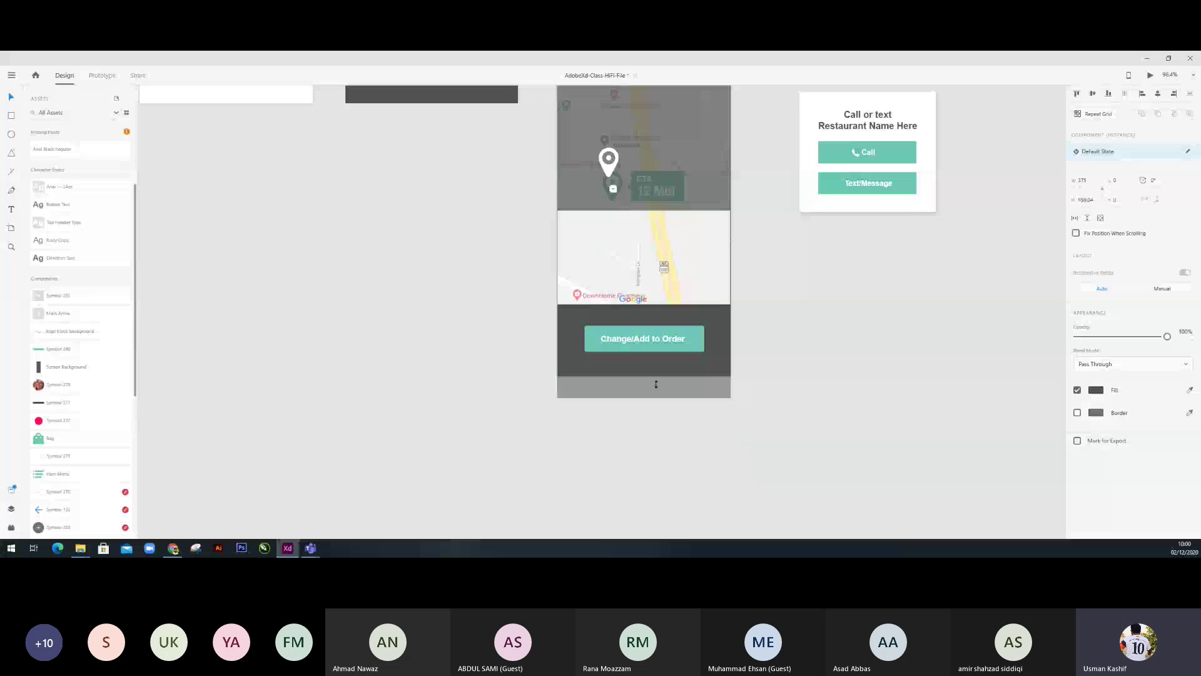
Extend the dark overlay down to the footer's lower edge, with a height of 812.
click(630, 210)
drag(644, 210, 643, 378)
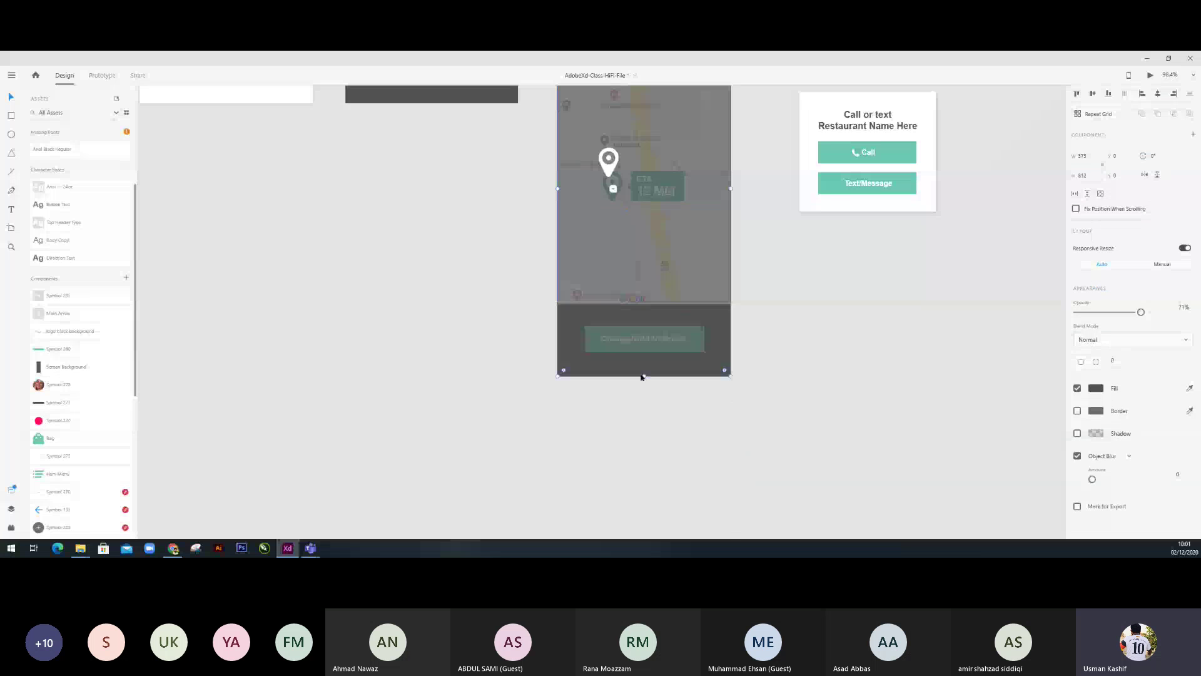
scroll(771, 298, up, 3)
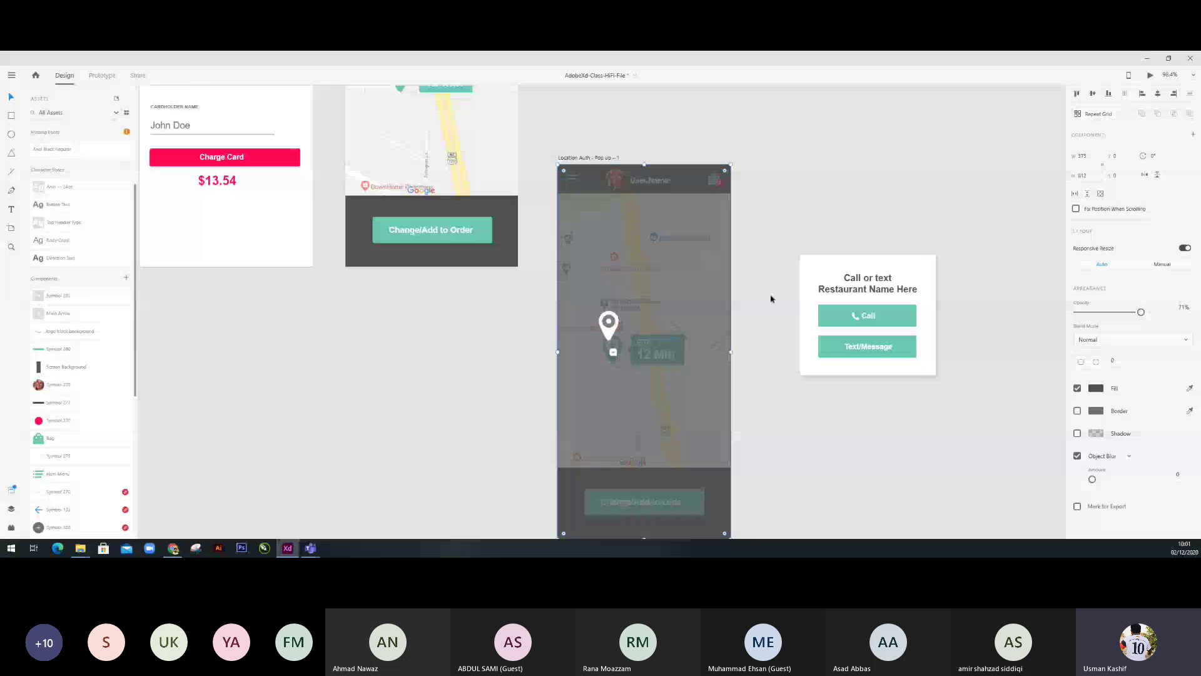
Move the grouped Call or text pop-up back onto the Location Auth artboard, centred across its width and covering the stray white pin.
drag(783, 225, 923, 377)
drag(810, 302, 587, 338)
click(813, 392)
scroll(797, 381, down, 1)
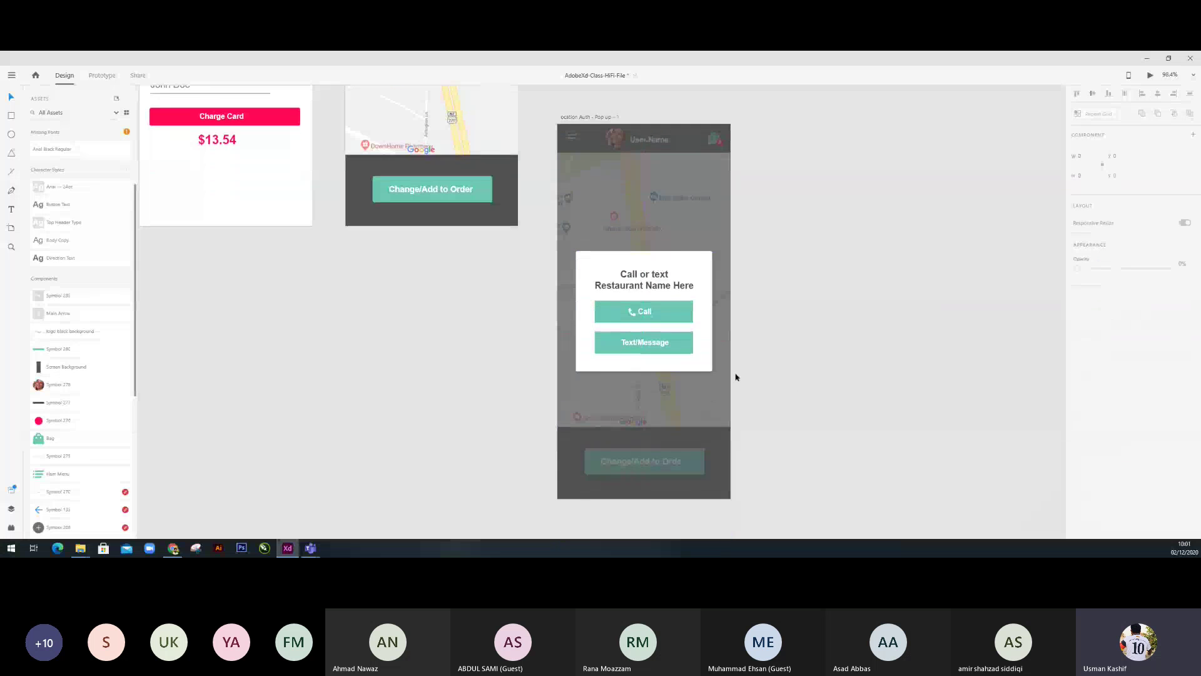
Try the Normal blend mode on the Call or text pop-up group and set it back to Pass Through.
scroll(736, 376, up, 2)
click(695, 356)
click(1104, 316)
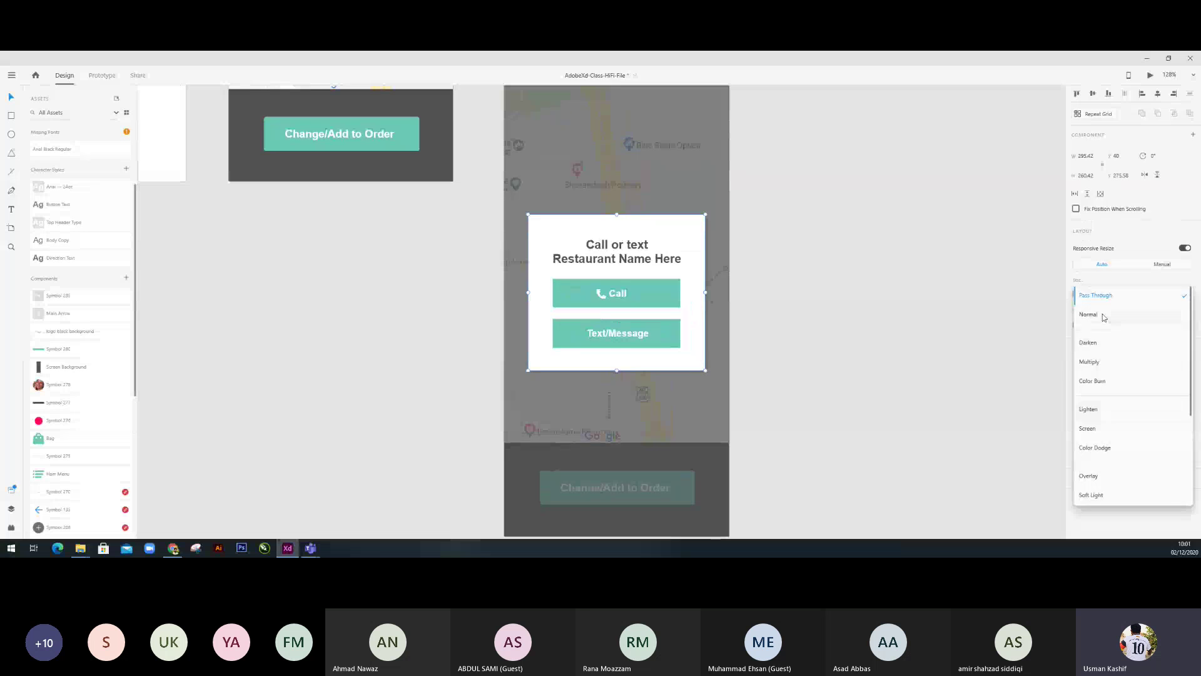
click(1104, 316)
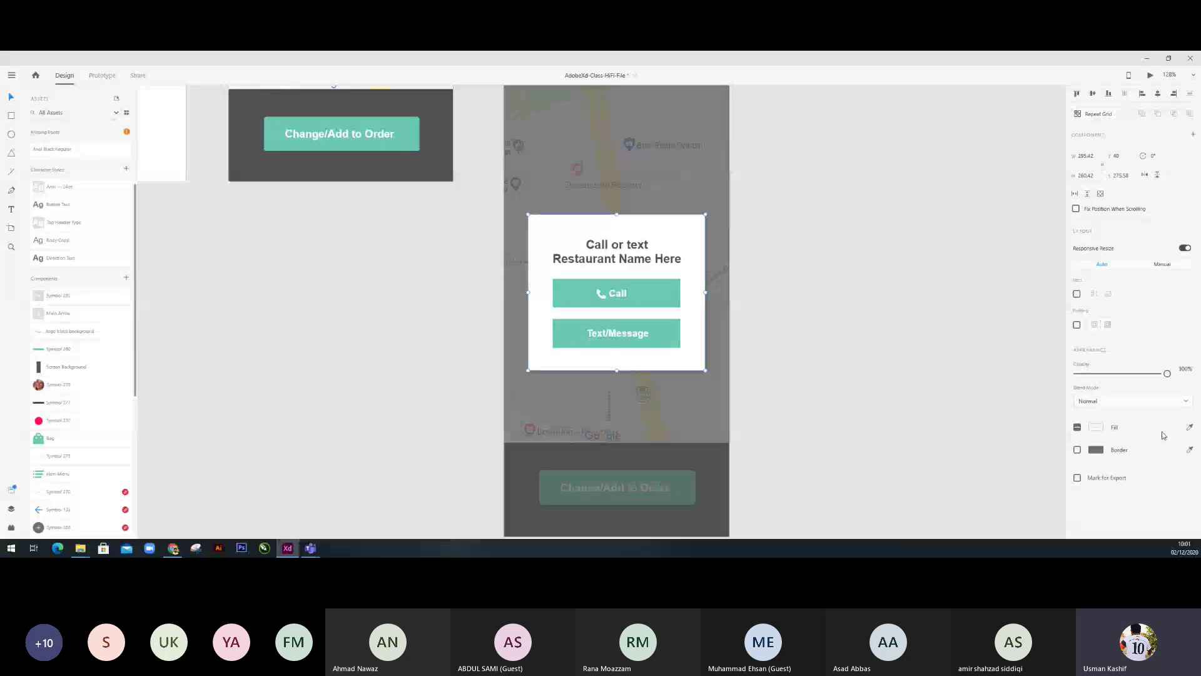
click(1121, 401)
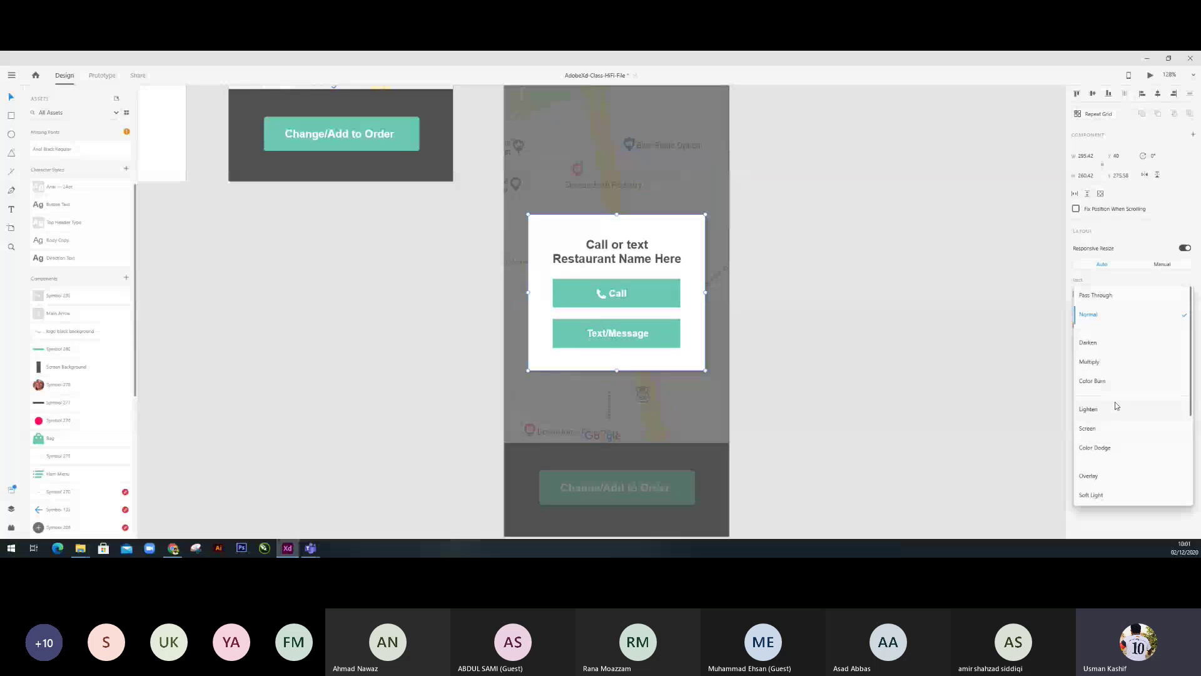
click(1095, 295)
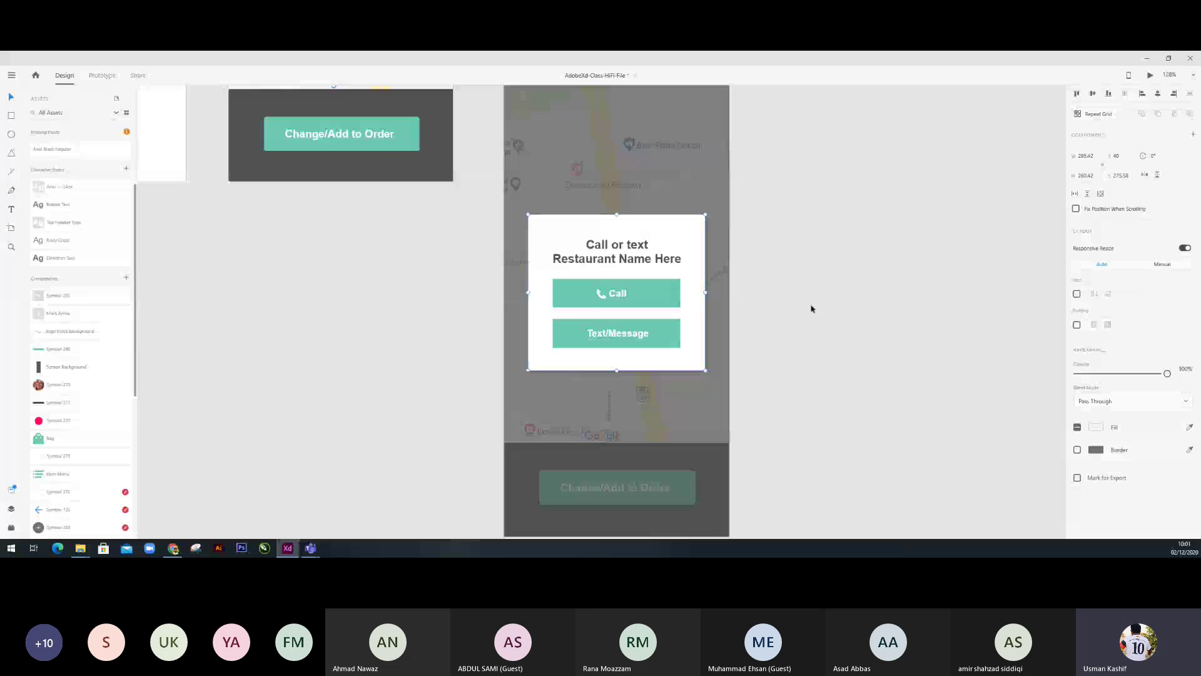
click(811, 308)
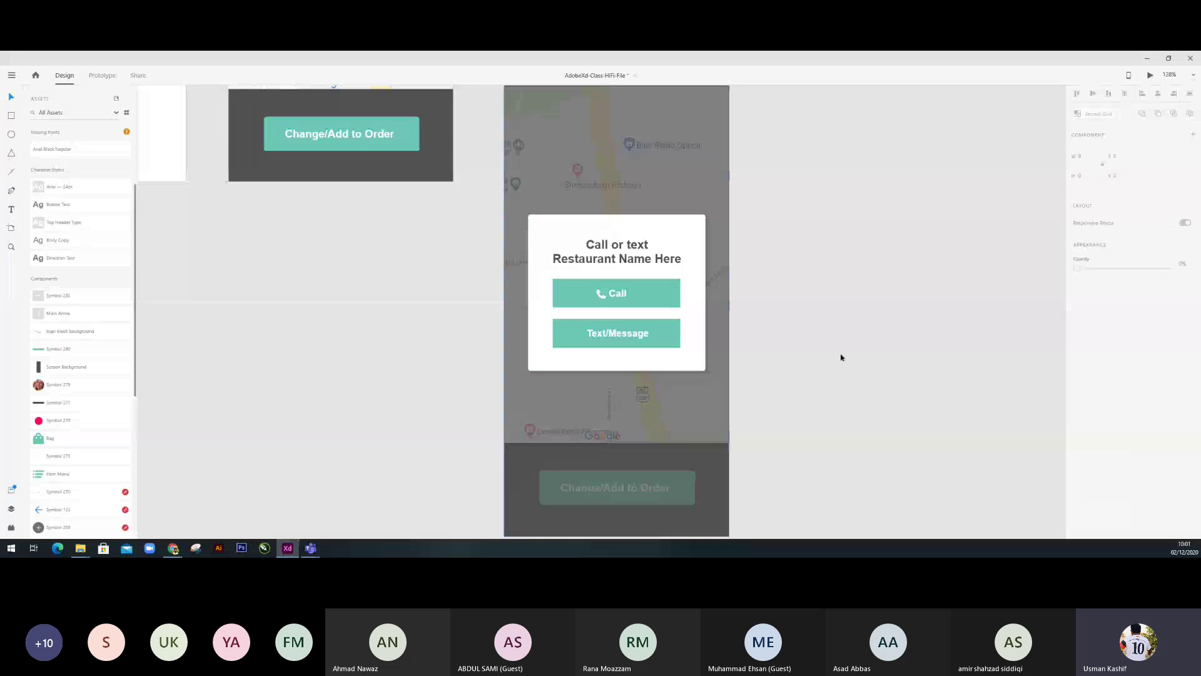
Examine the Delivery Successful screen's check mark, Review Restaurant button and grocery ordering section with the basket photo.
scroll(720, 238, up, 4)
scroll(703, 247, up, 3)
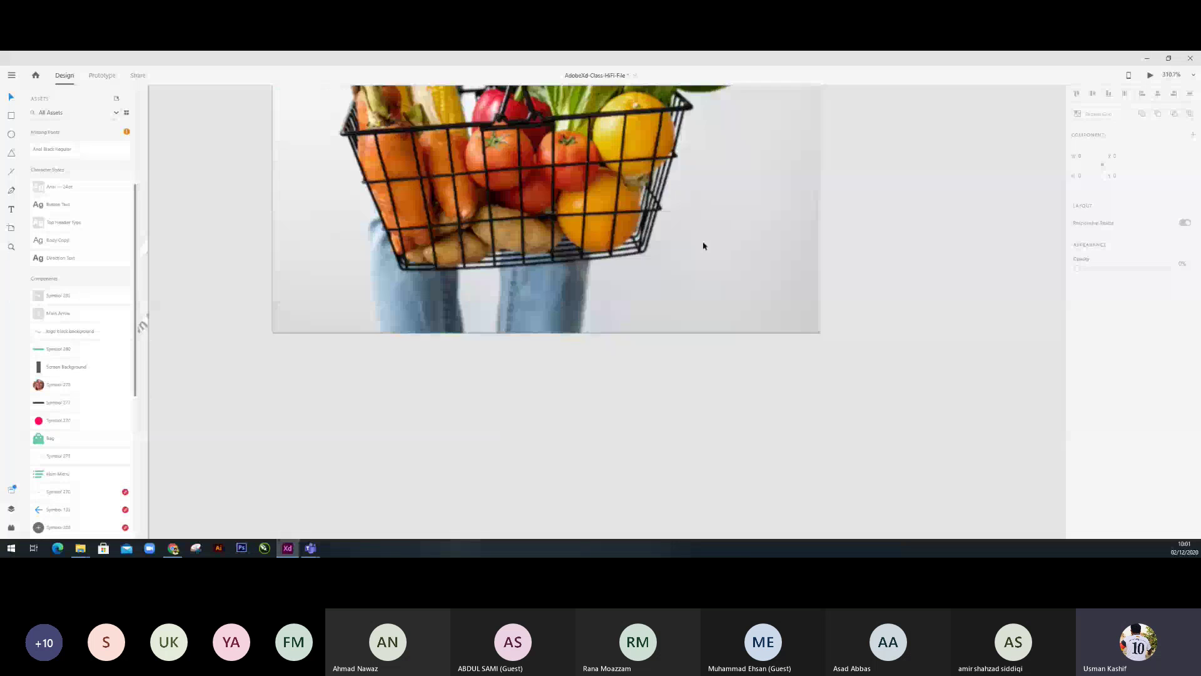
scroll(713, 246, down, 8)
scroll(742, 150, up, 5)
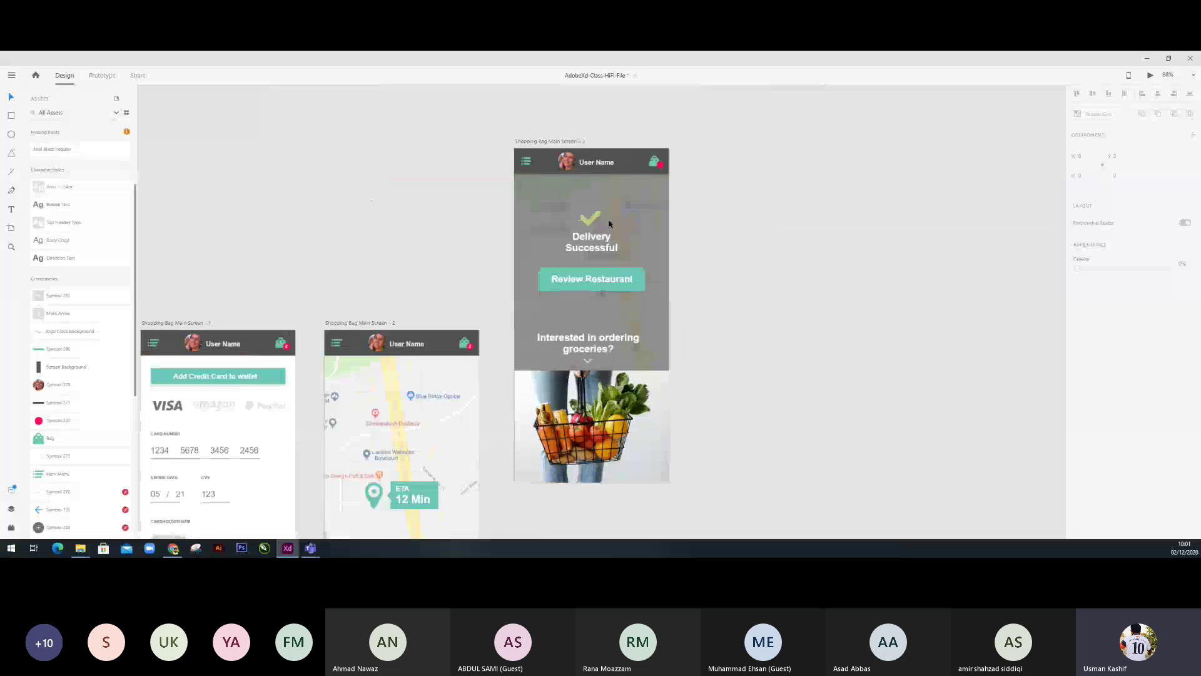
click(608, 222)
scroll(607, 195, up, 1)
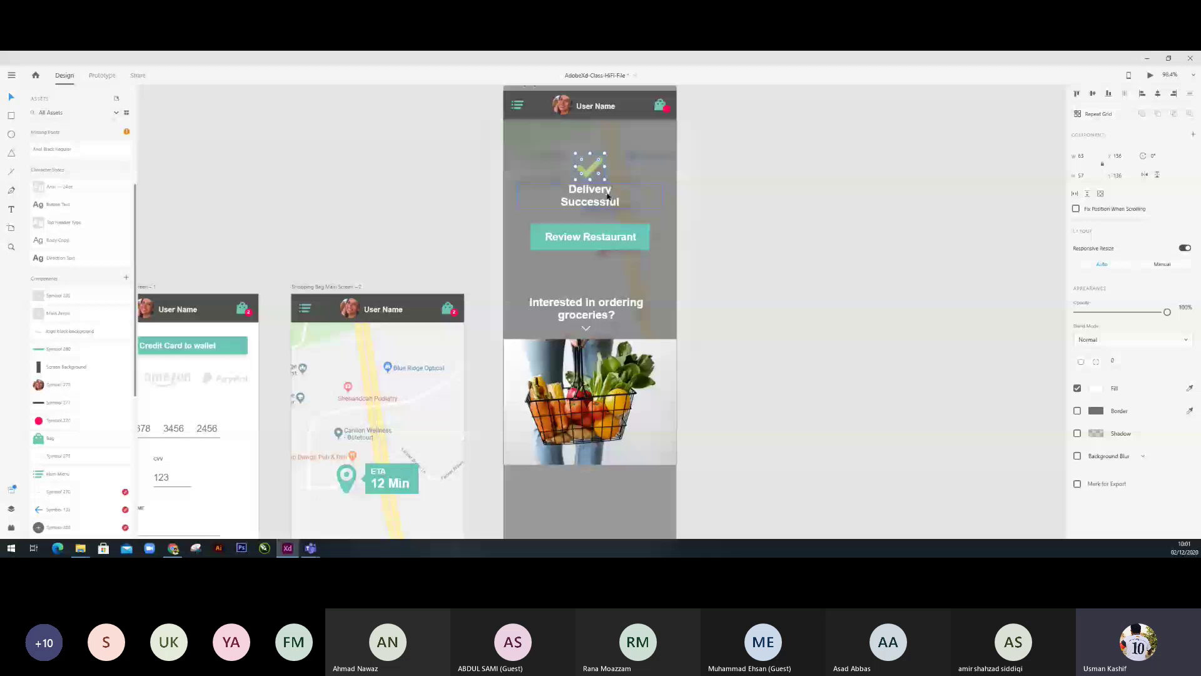
click(592, 258)
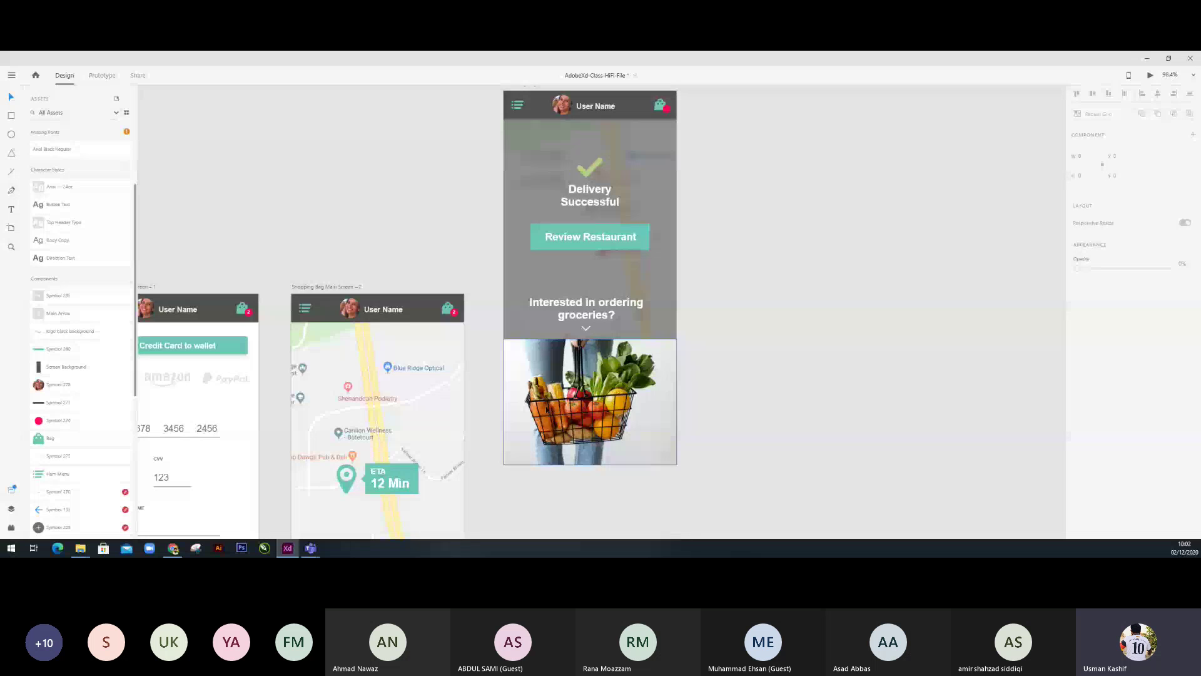
Review the Grocery Map, restaurant landing and shopping bag artboards, and survey the whole app flow from Login Home to delivery.
scroll(546, 410, down, 5)
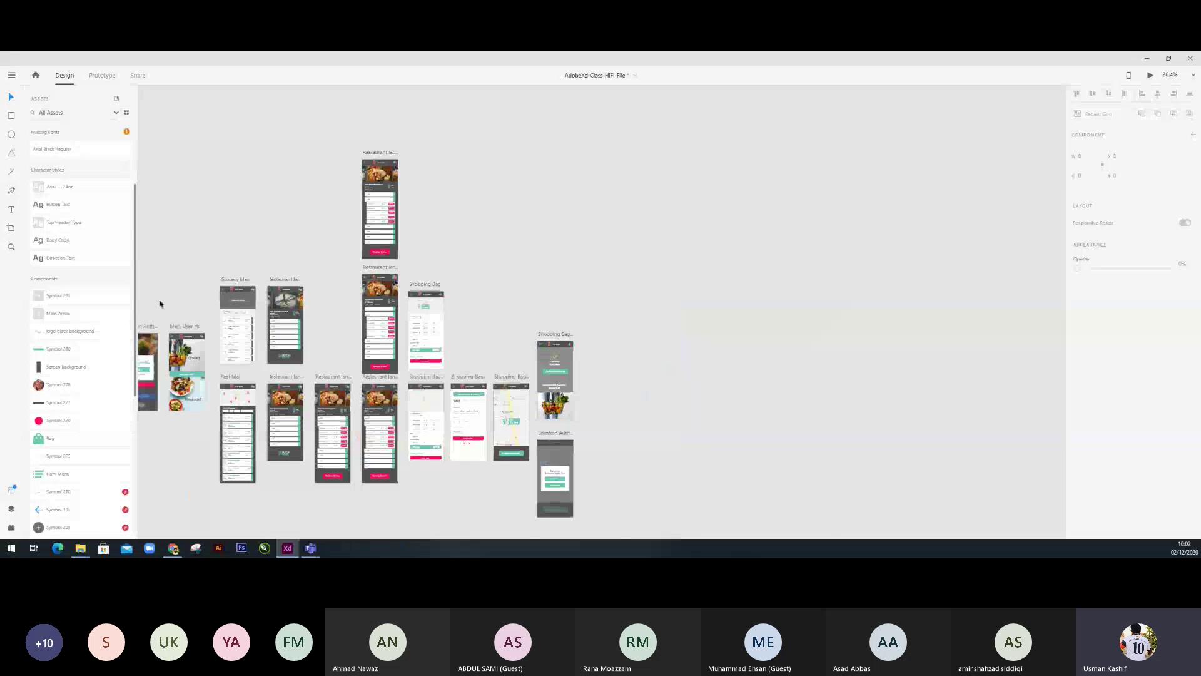
scroll(160, 304, up, 4)
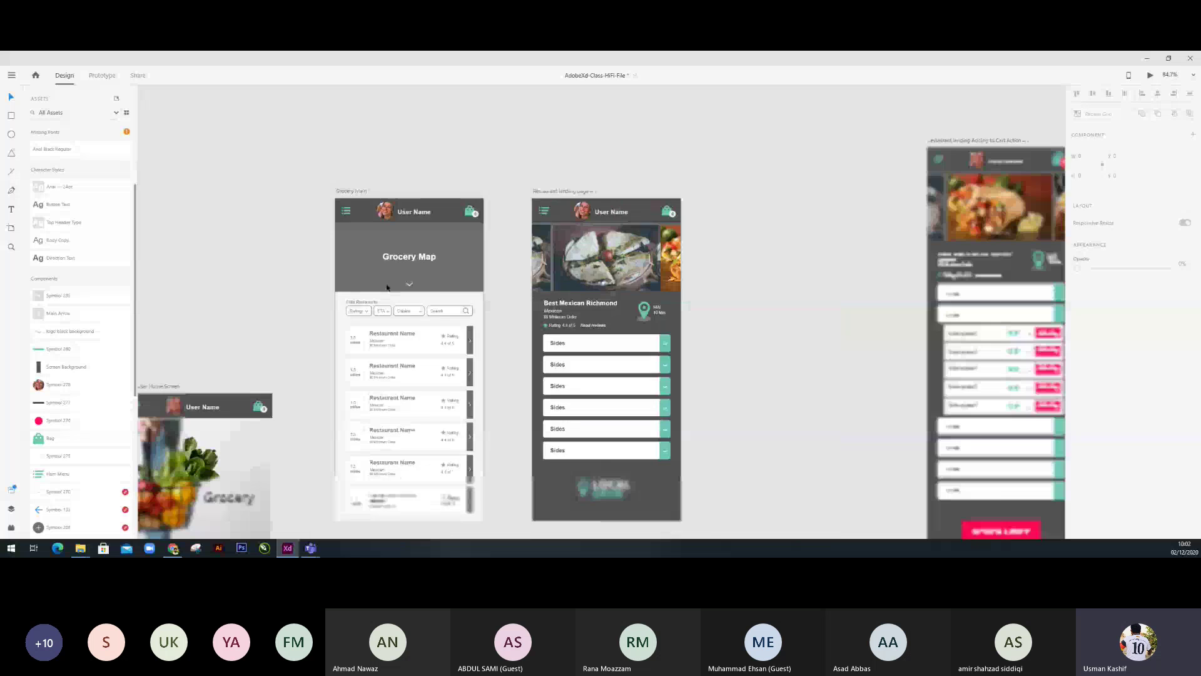
scroll(388, 287, down, 2)
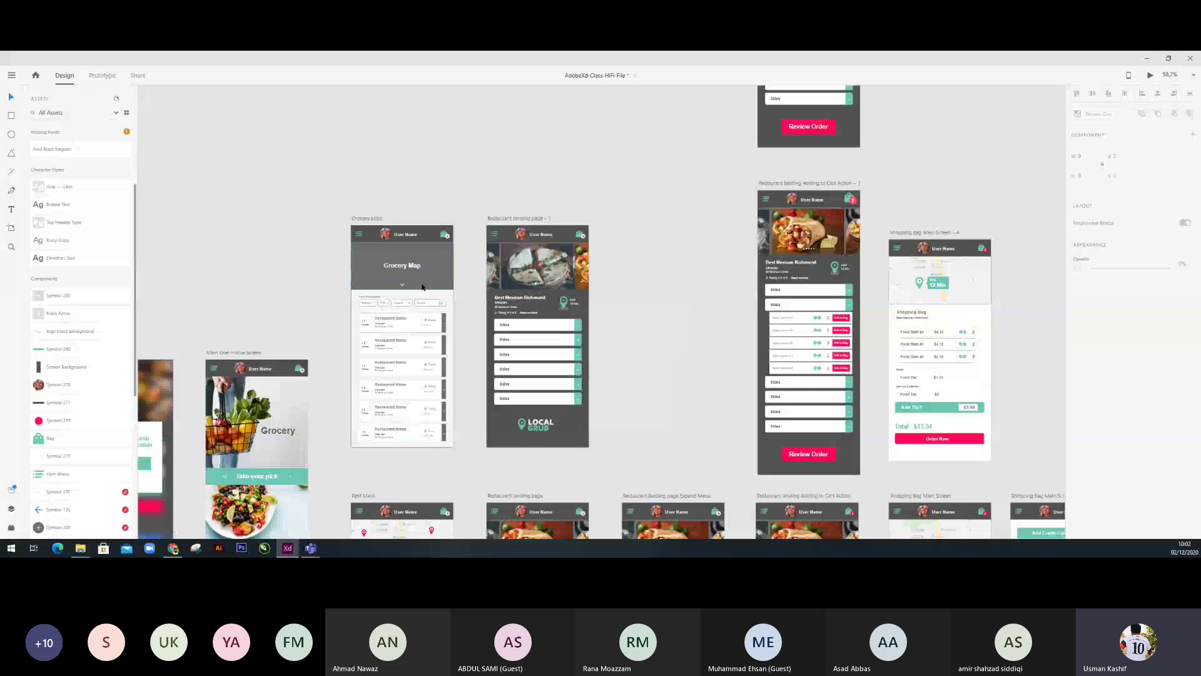
scroll(423, 288, up, 1)
scroll(419, 287, down, 1)
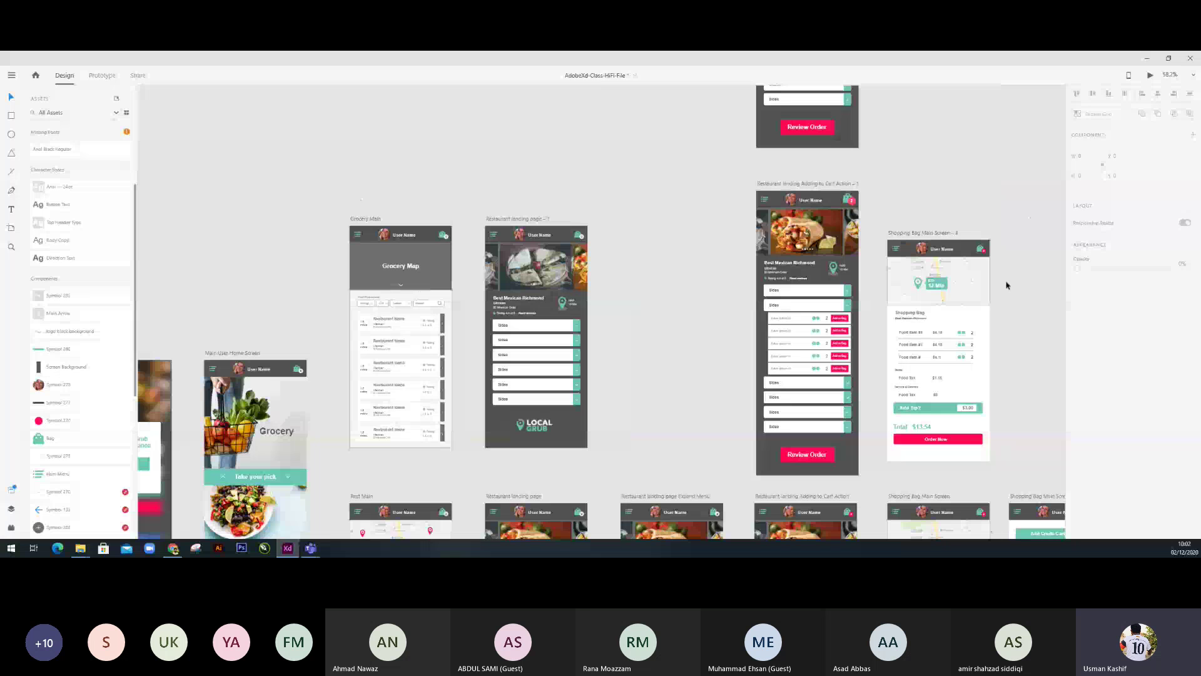
scroll(964, 281, down, 2)
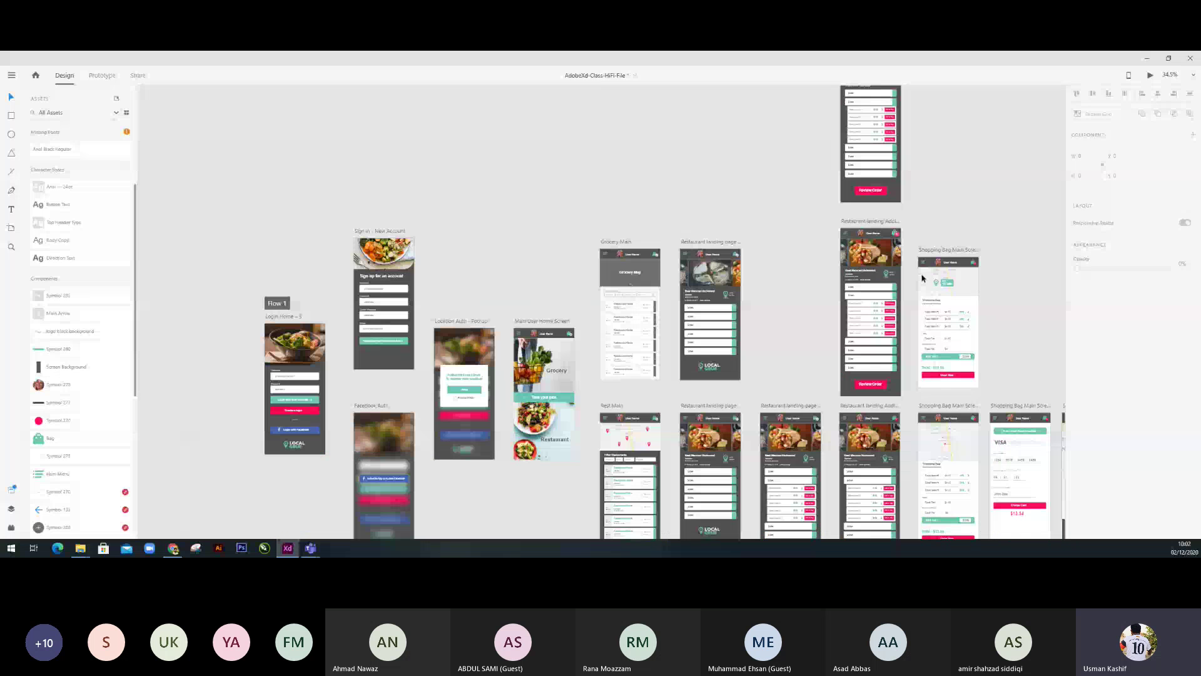
scroll(922, 277, down, 2)
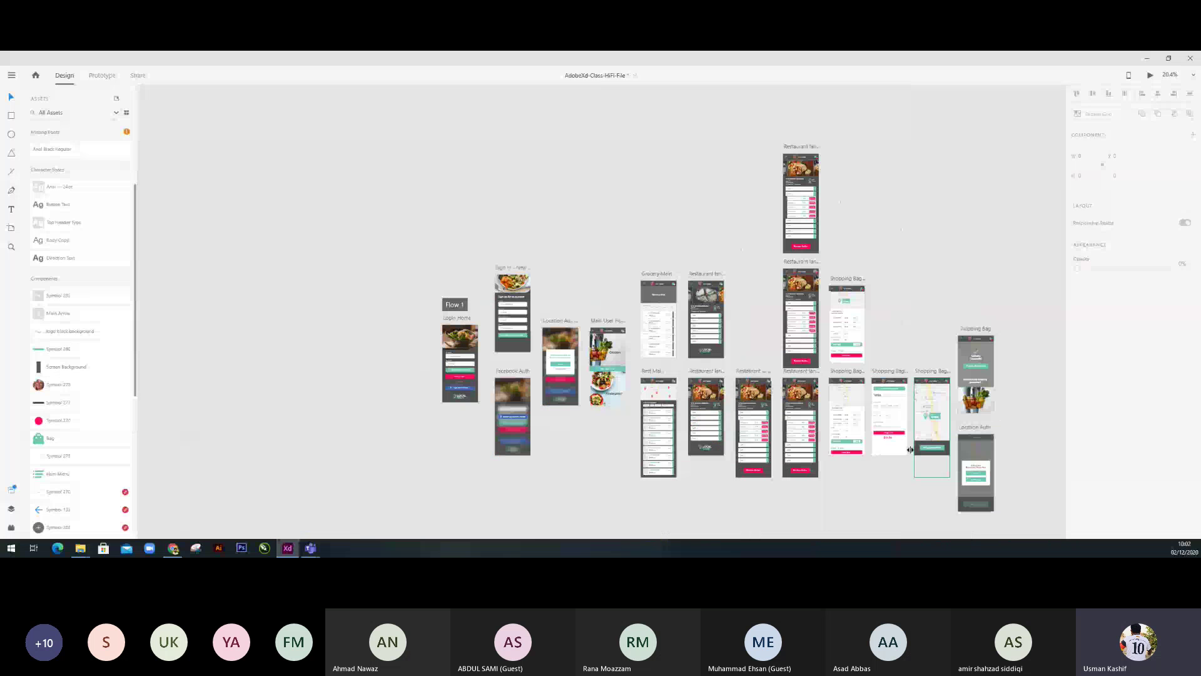
scroll(911, 450, up, 1)
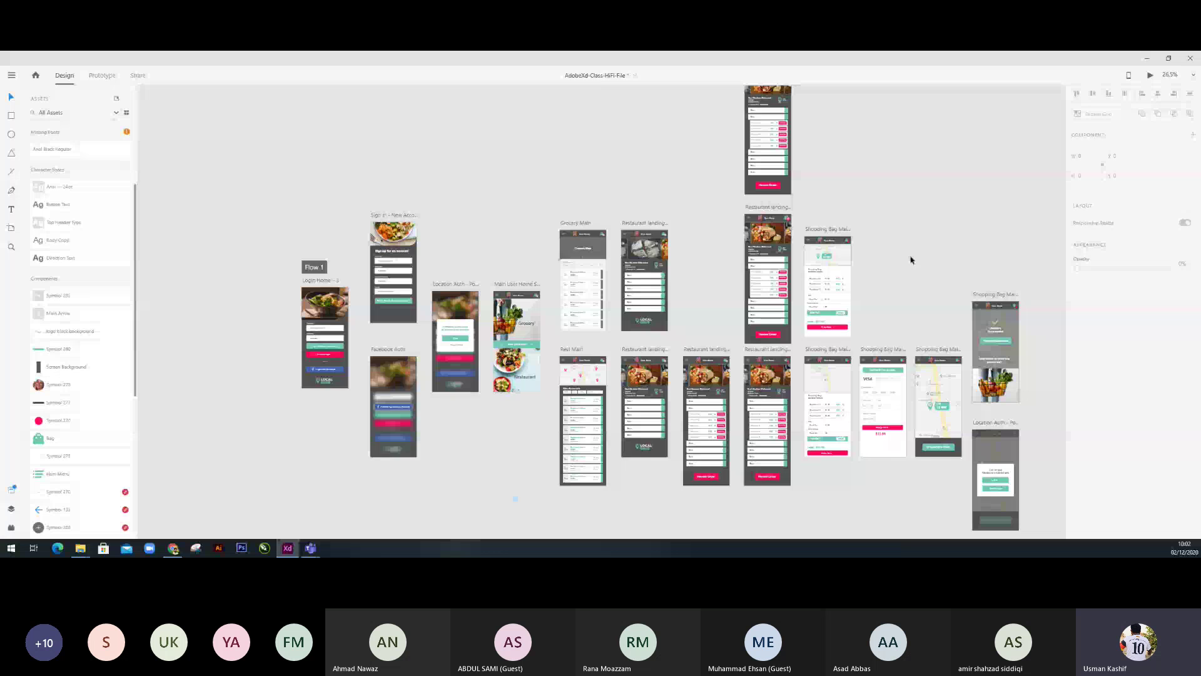
scroll(910, 260, down, 1)
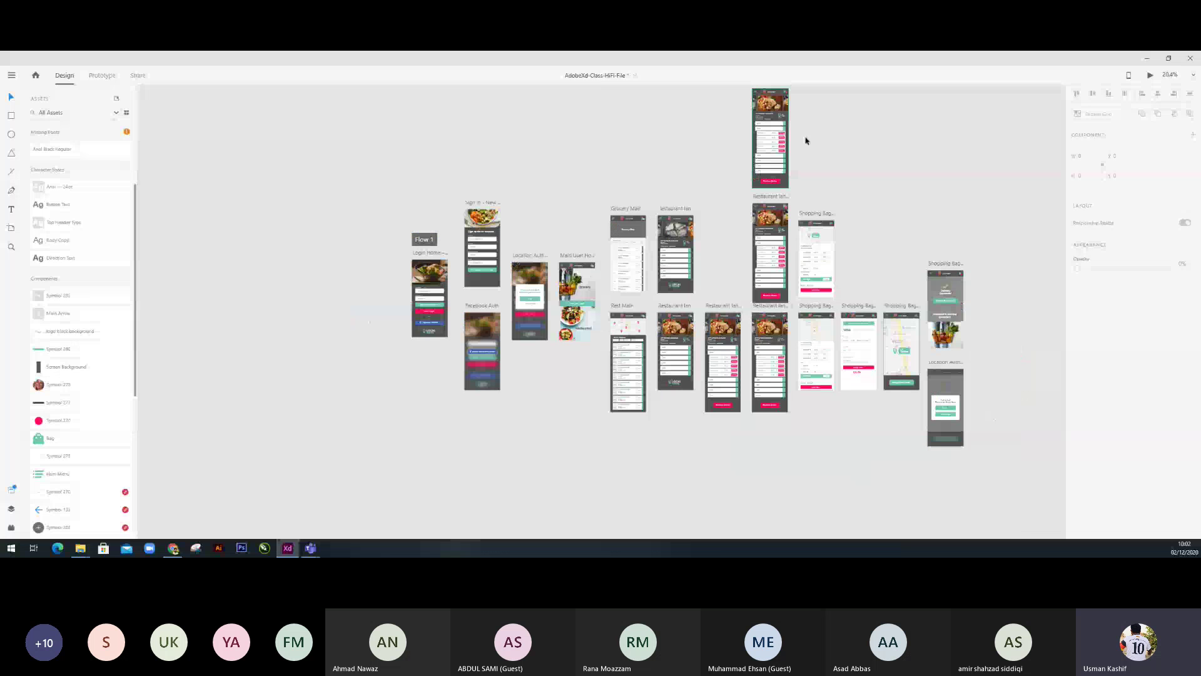
scroll(806, 140, up, 2)
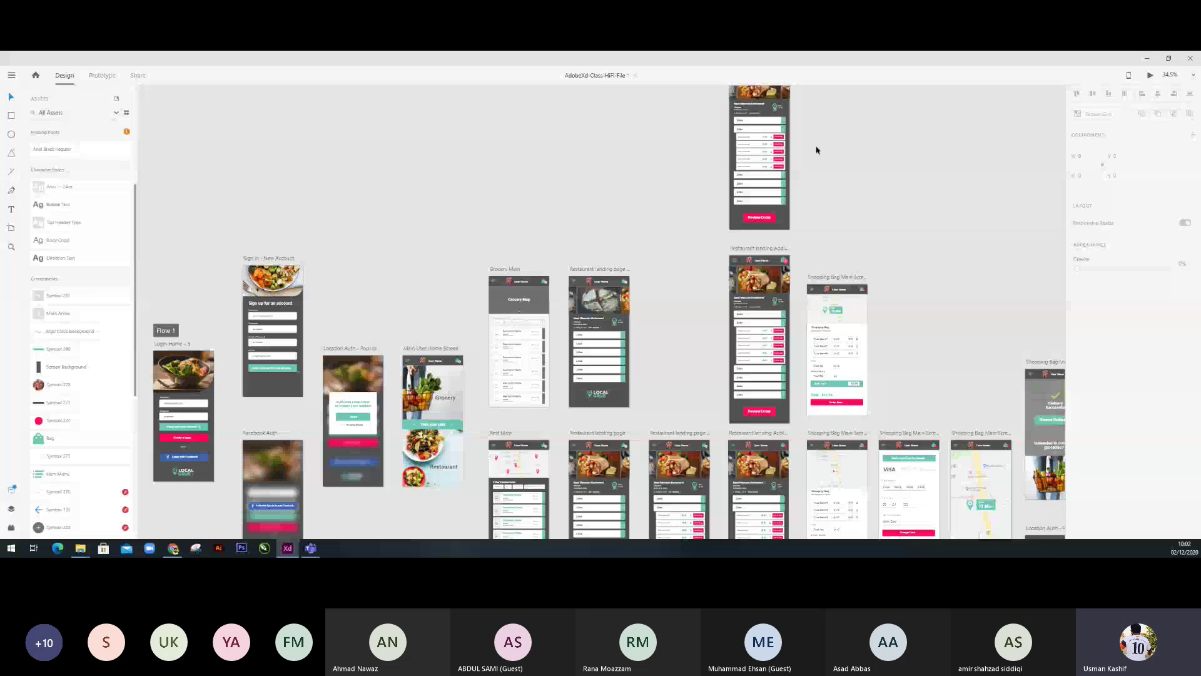
scroll(817, 151, down, 3)
scroll(816, 150, left, 3)
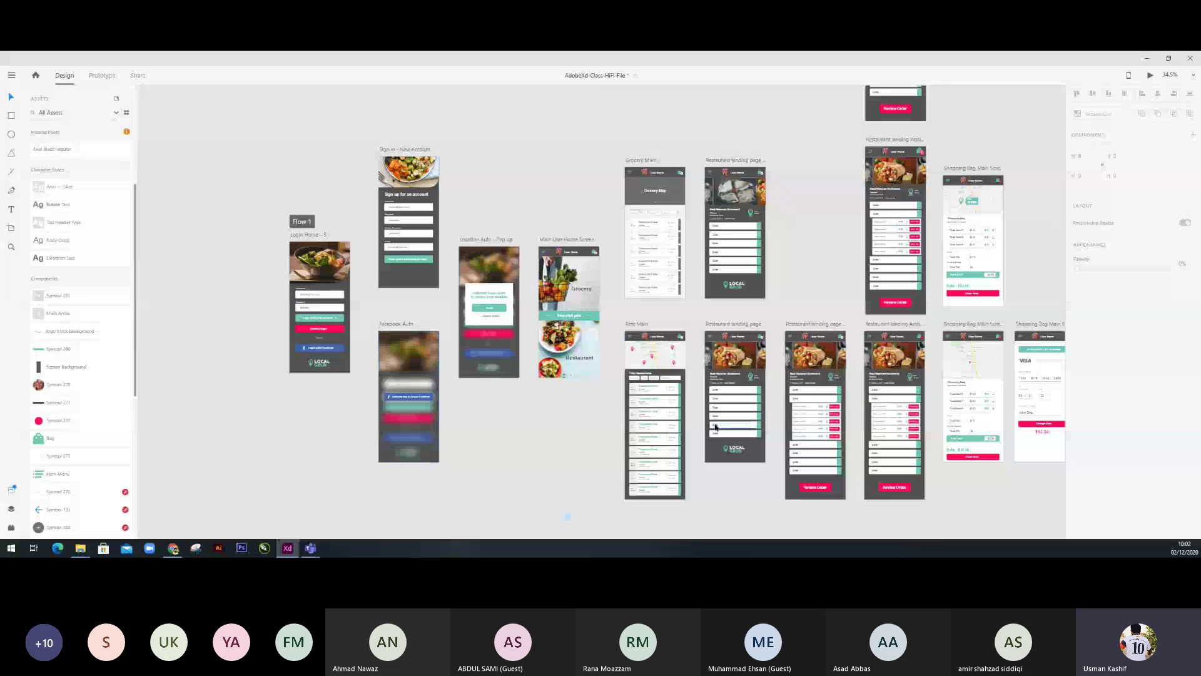
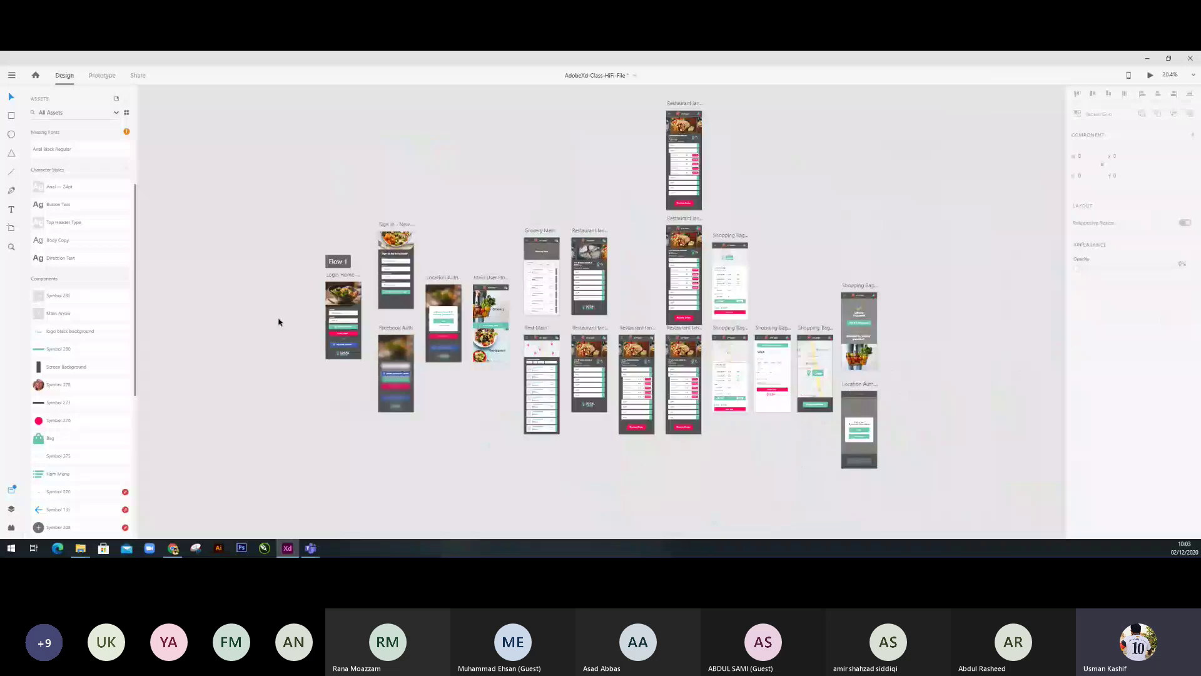
Switch to prototyping and link the Login with your account button on Login Home to the Location Auth - Pop up artboard.
scroll(329, 283, up, 3)
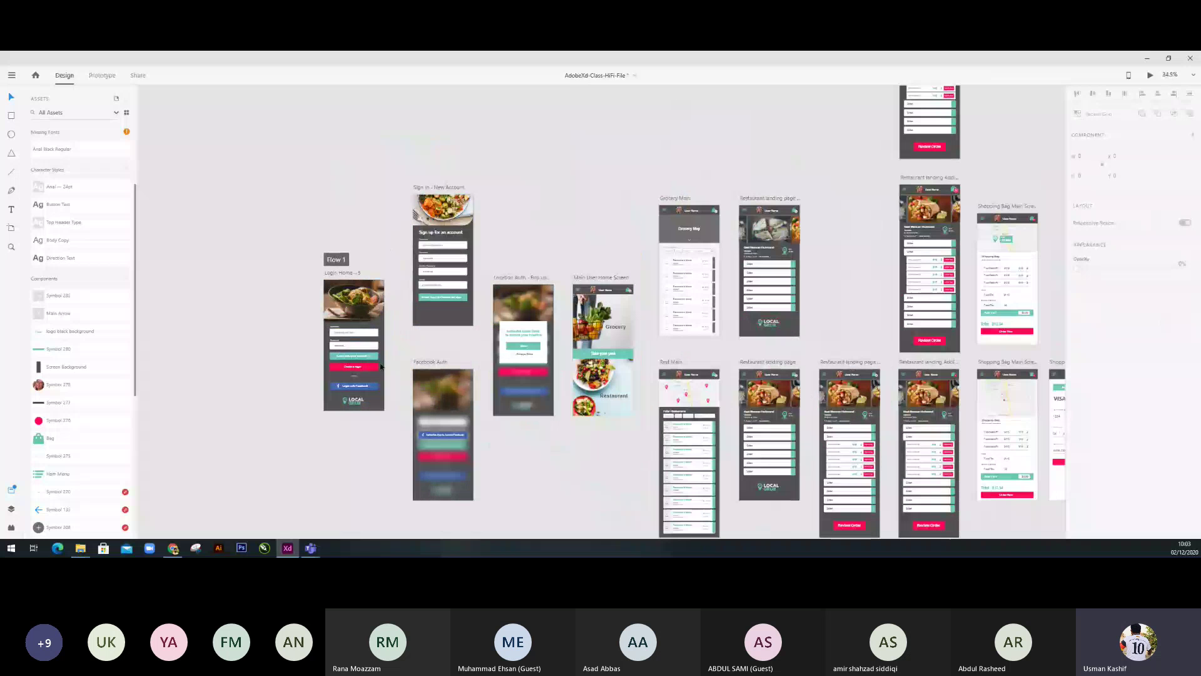
click(100, 75)
scroll(438, 336, up, 5)
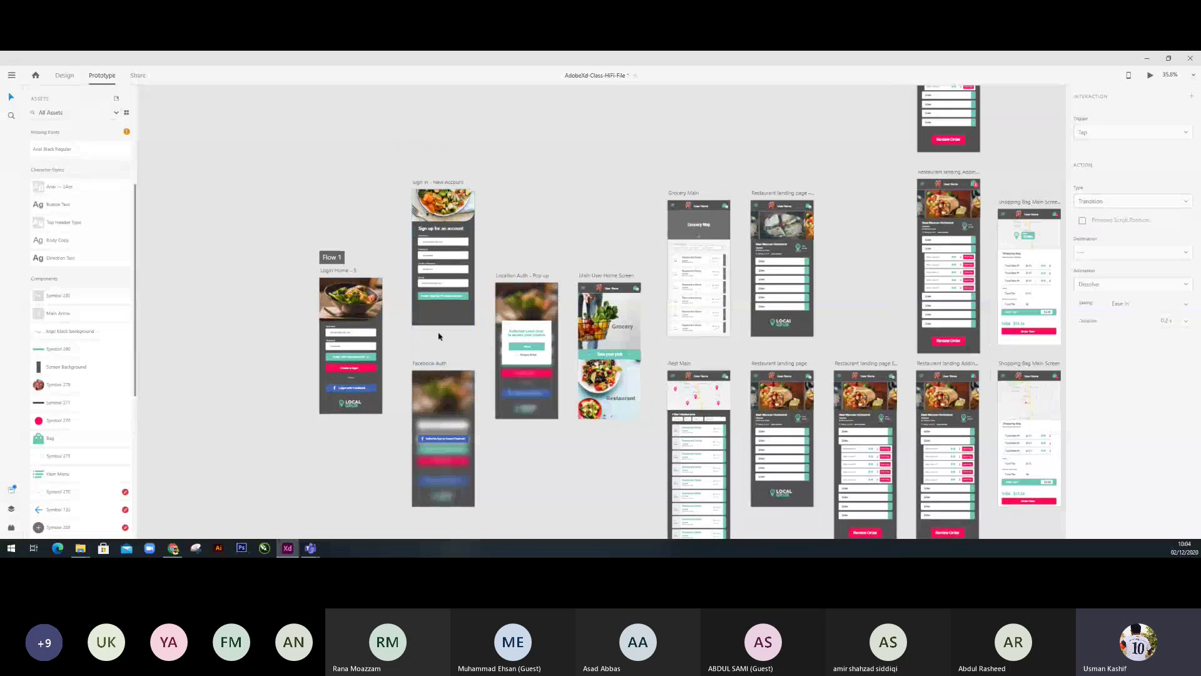
scroll(438, 336, up, 2)
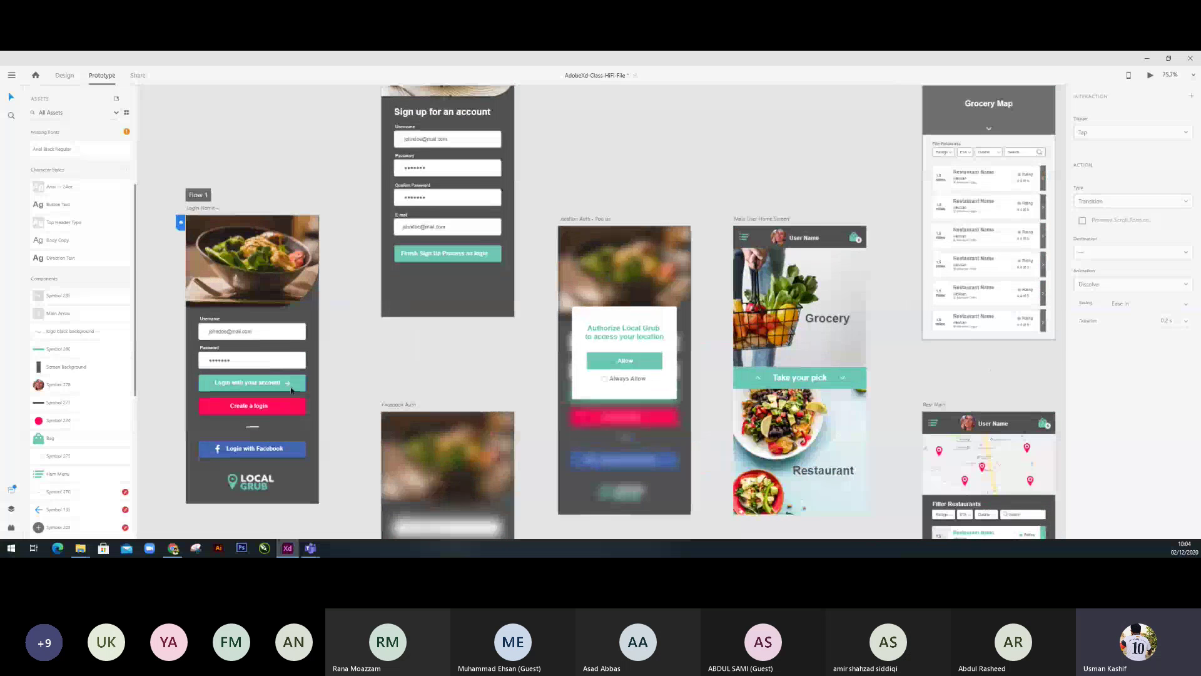
drag(306, 382, 594, 369)
Check the existing links of the Authorize App to Access Facebook button and the Location Auth - Pop up artboard.
scroll(447, 384, down, 5)
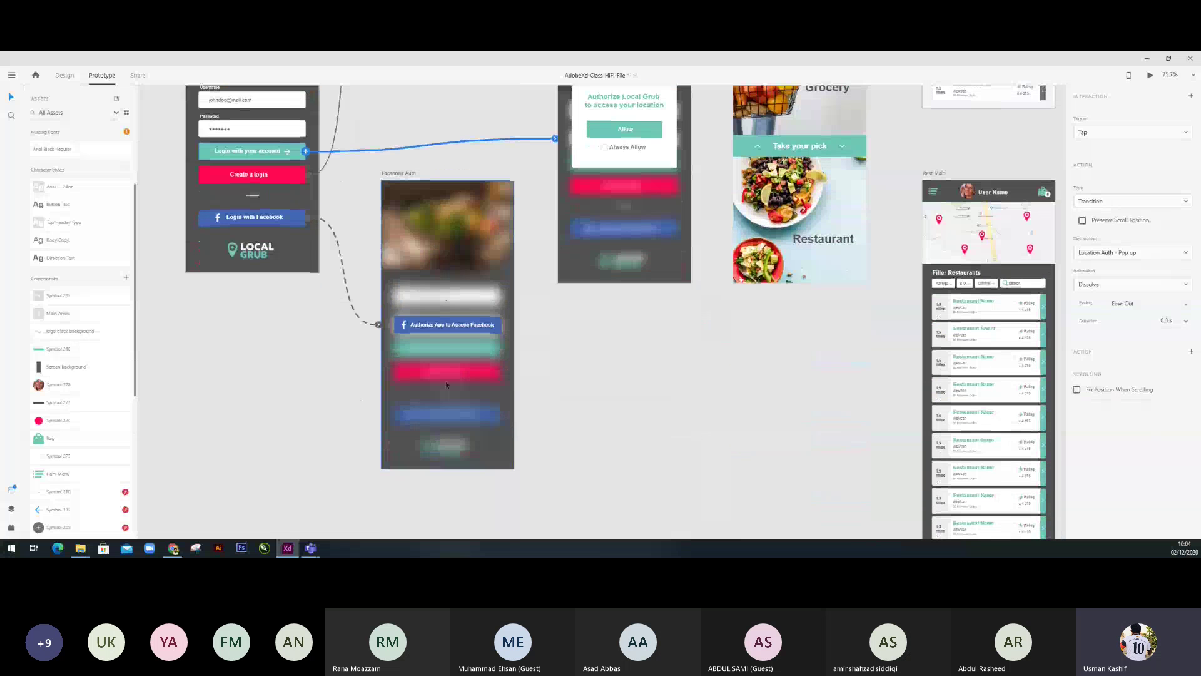
scroll(447, 384, up, 2)
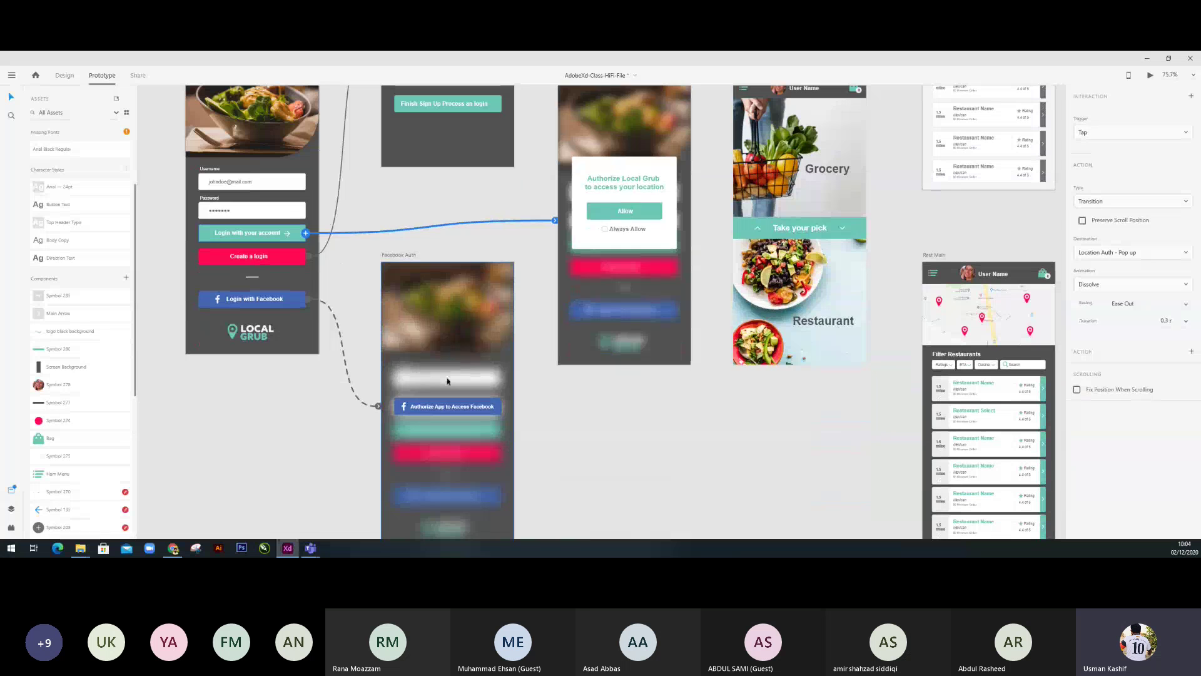
scroll(447, 380, up, 2)
click(485, 503)
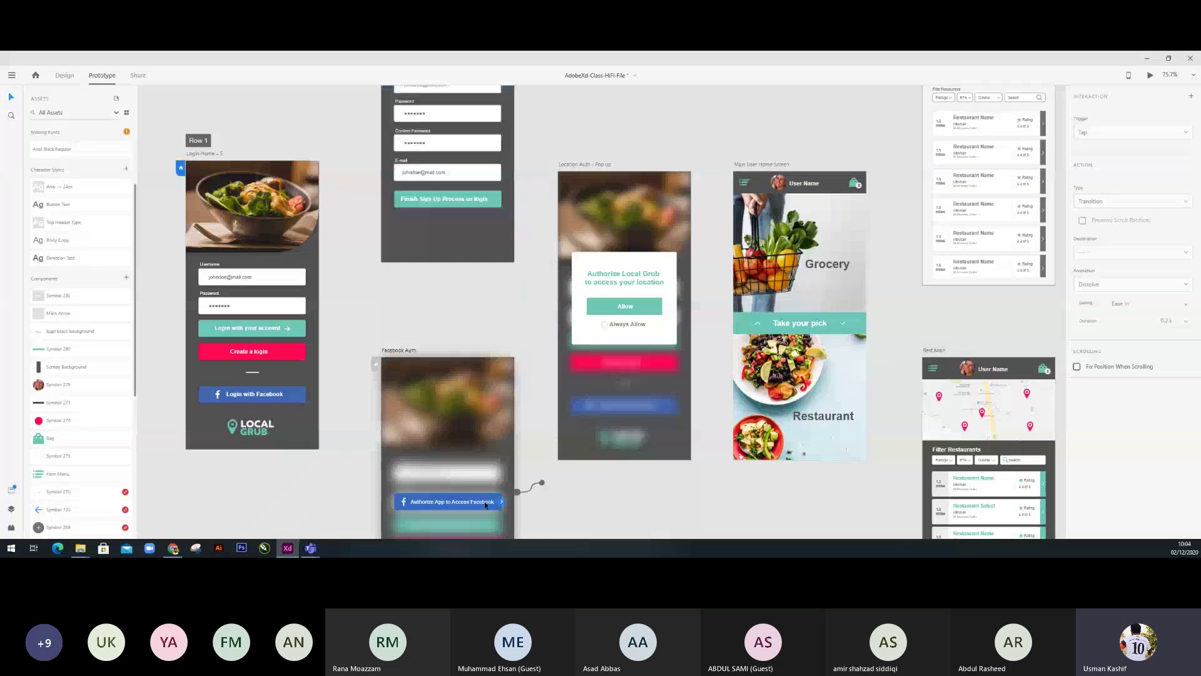
click(543, 486)
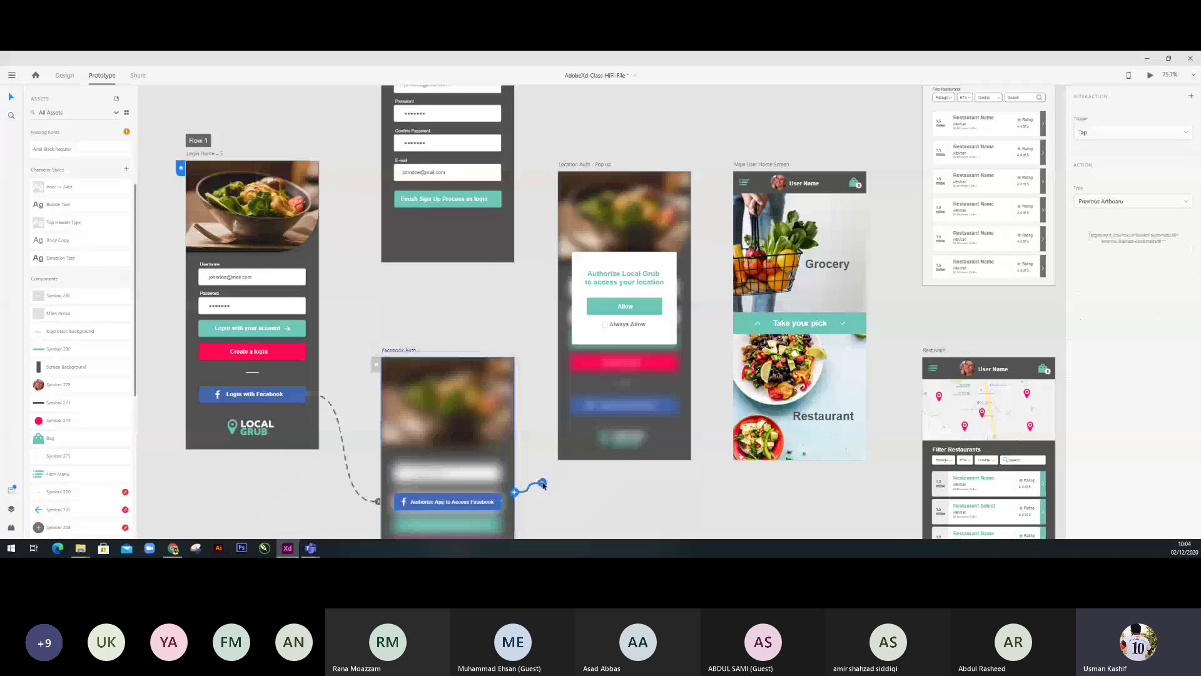
click(640, 383)
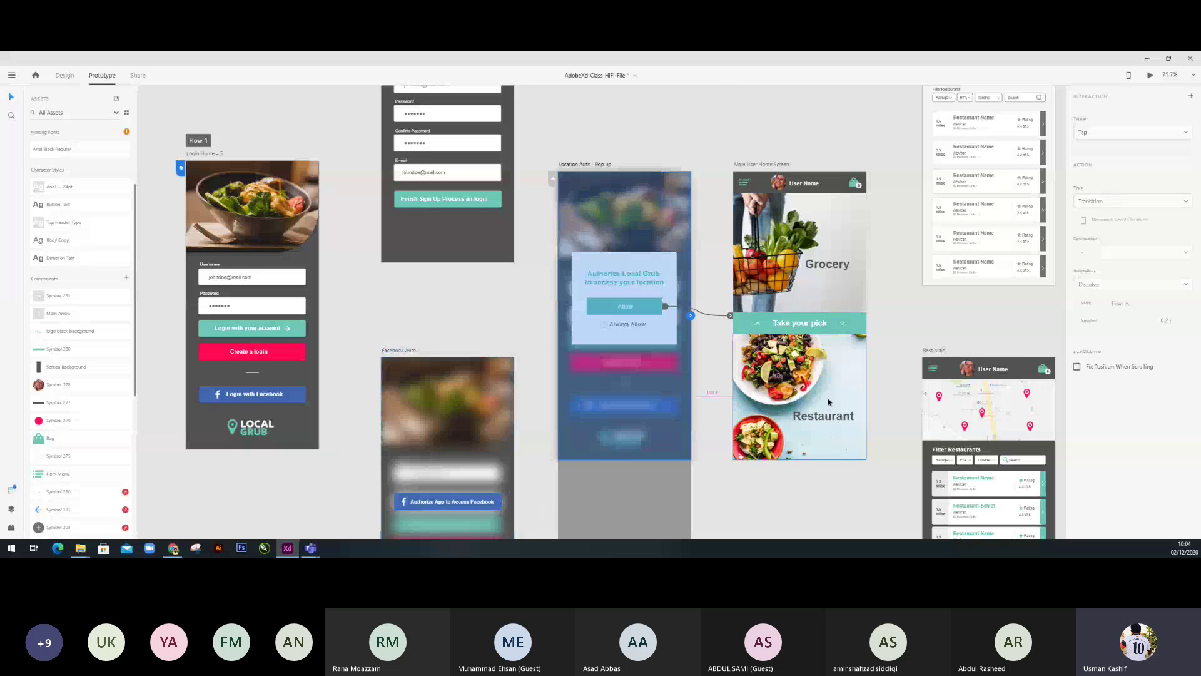
Link the Restaurant picture on the Main User Home Screen to the Rest Main artboard.
scroll(829, 402, down, 5)
scroll(957, 398, up, 5)
click(488, 407)
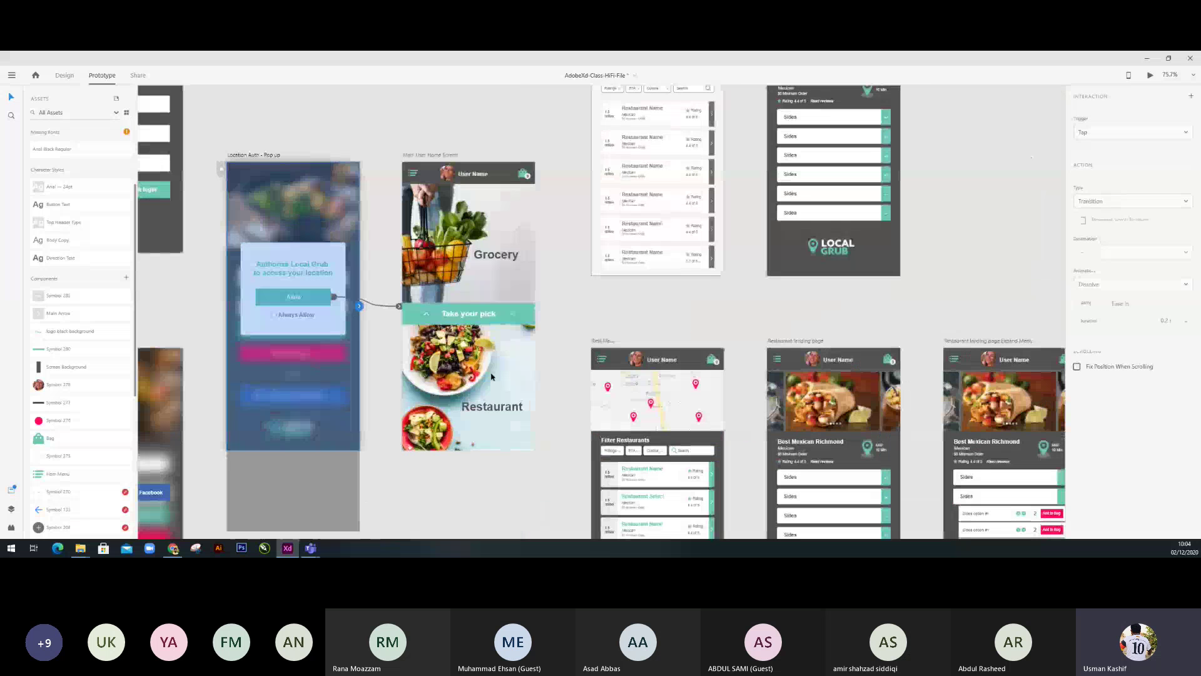
drag(535, 388, 626, 476)
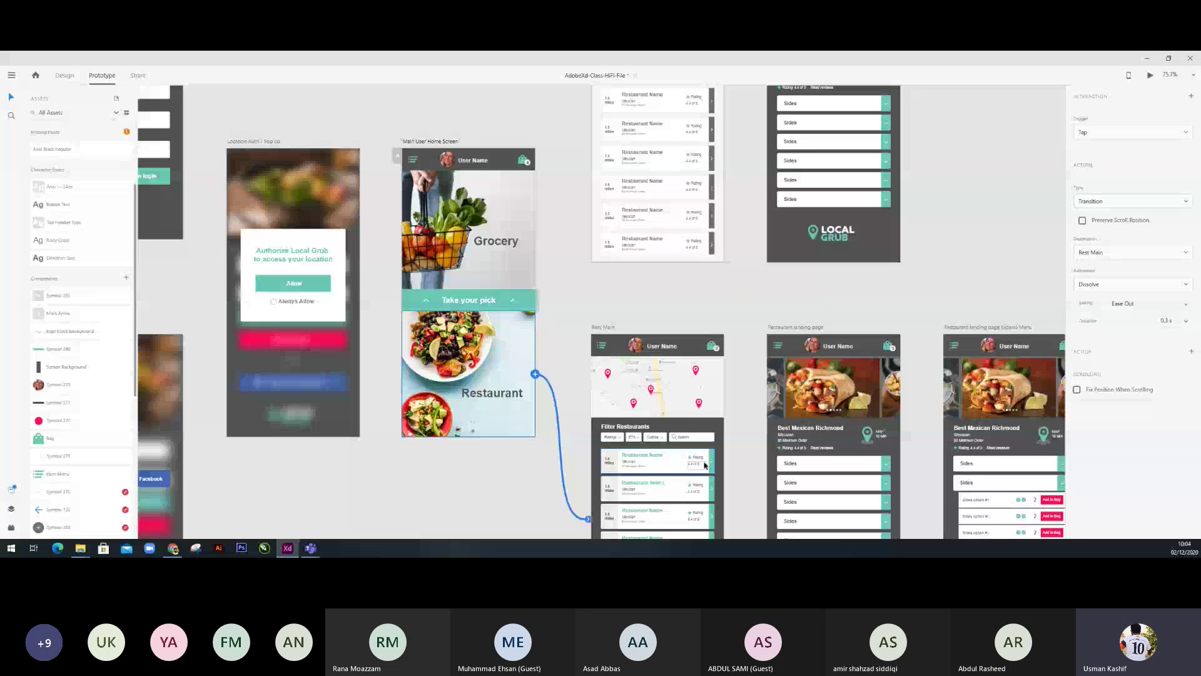
Check the first restaurant card on Rest Main and the Restaurant landing page artboard for existing links.
scroll(689, 375, down, 5)
click(657, 311)
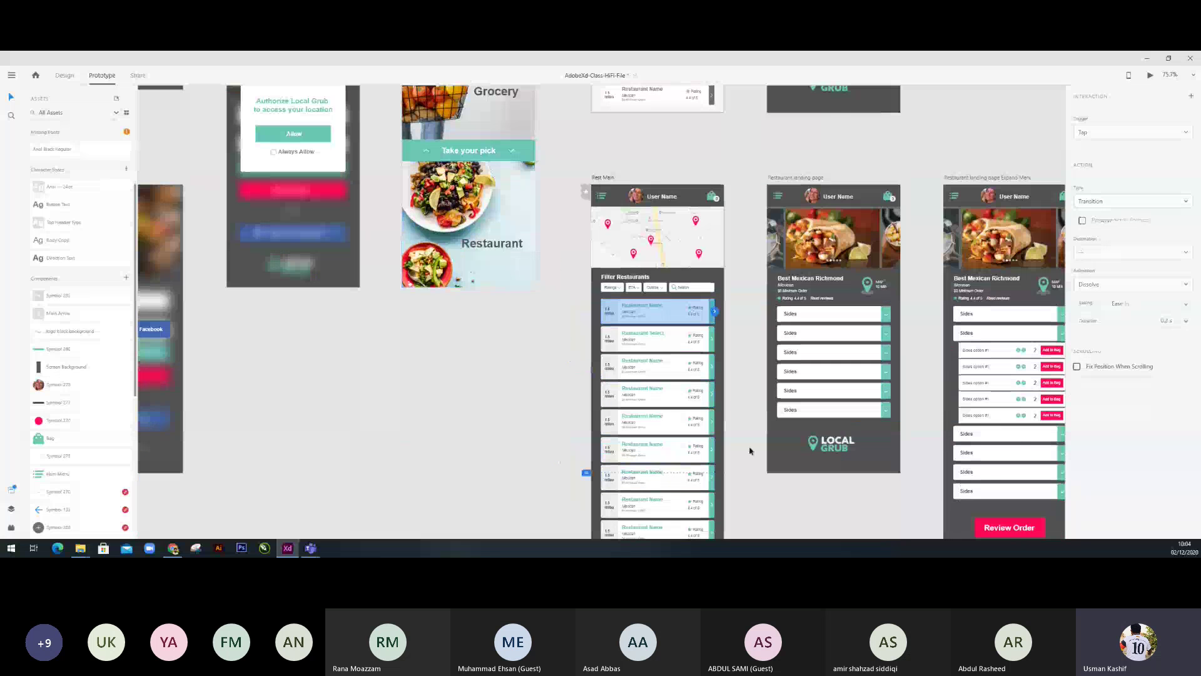
click(783, 447)
scroll(813, 425, down, 2)
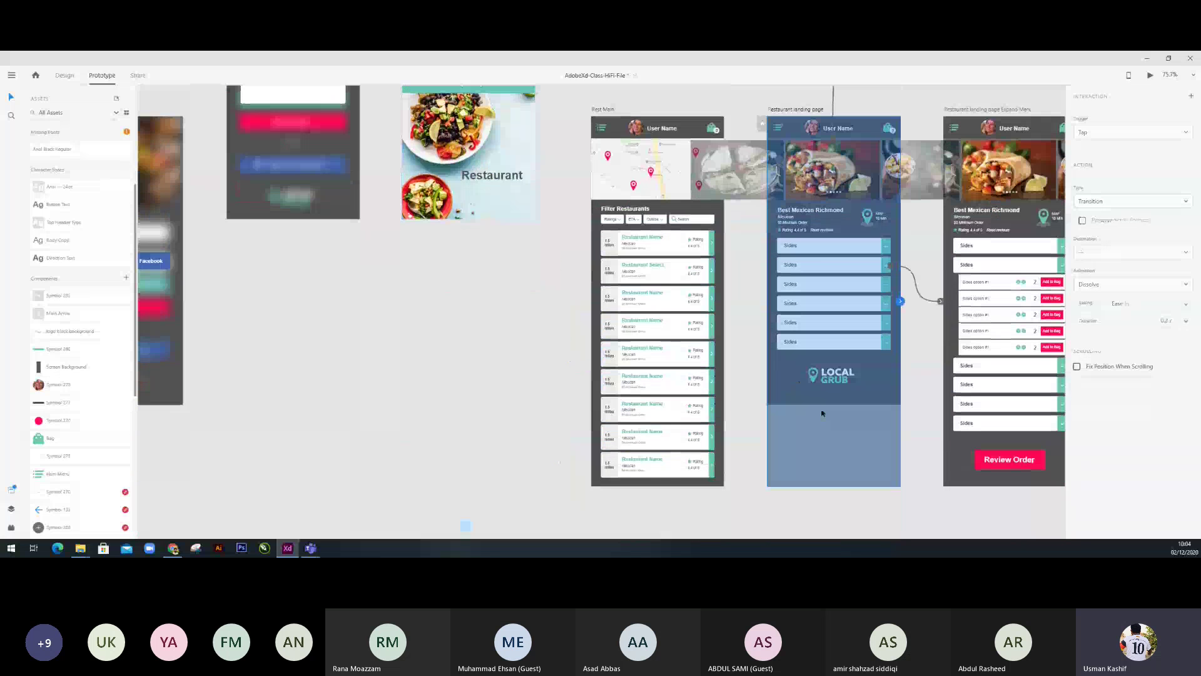
Link the first restaurant card in the Rest Main list to the Restaurant landing page artboard.
click(664, 271)
click(670, 248)
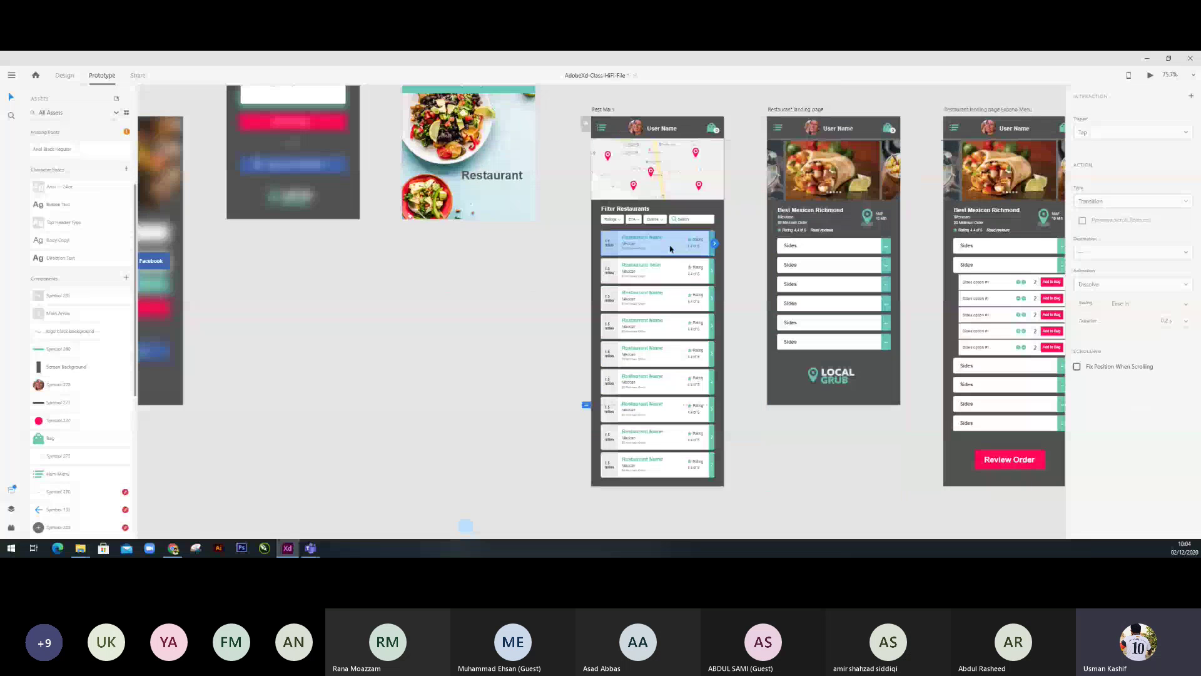
click(666, 299)
click(665, 335)
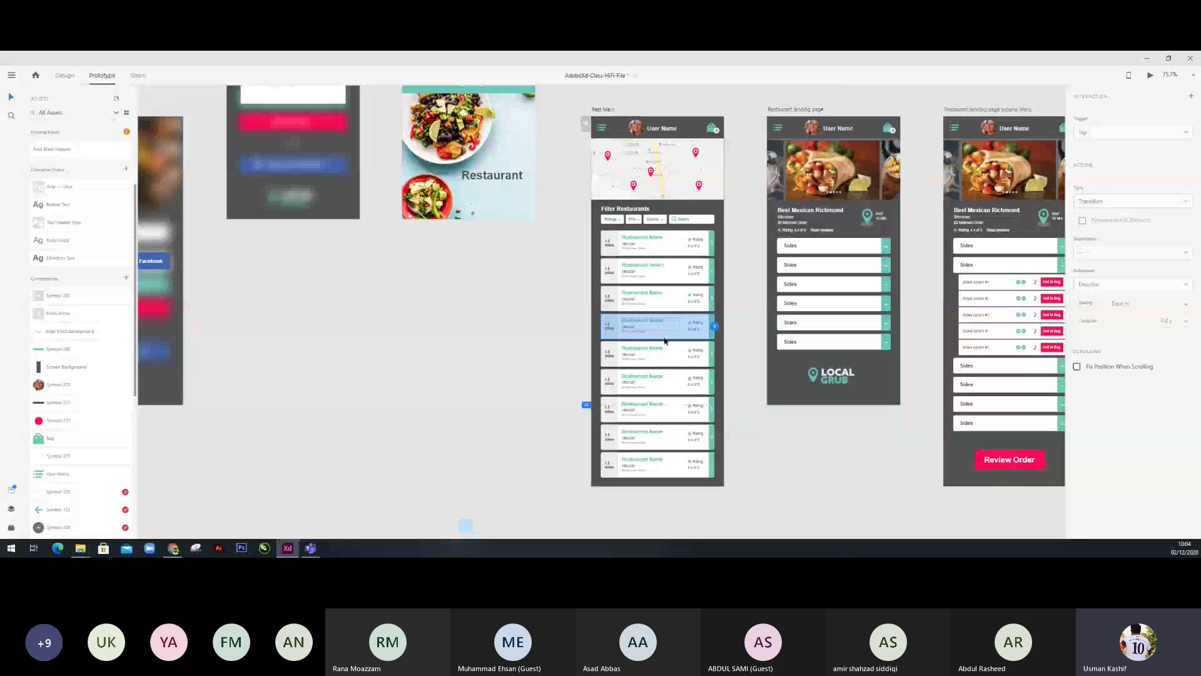
click(674, 356)
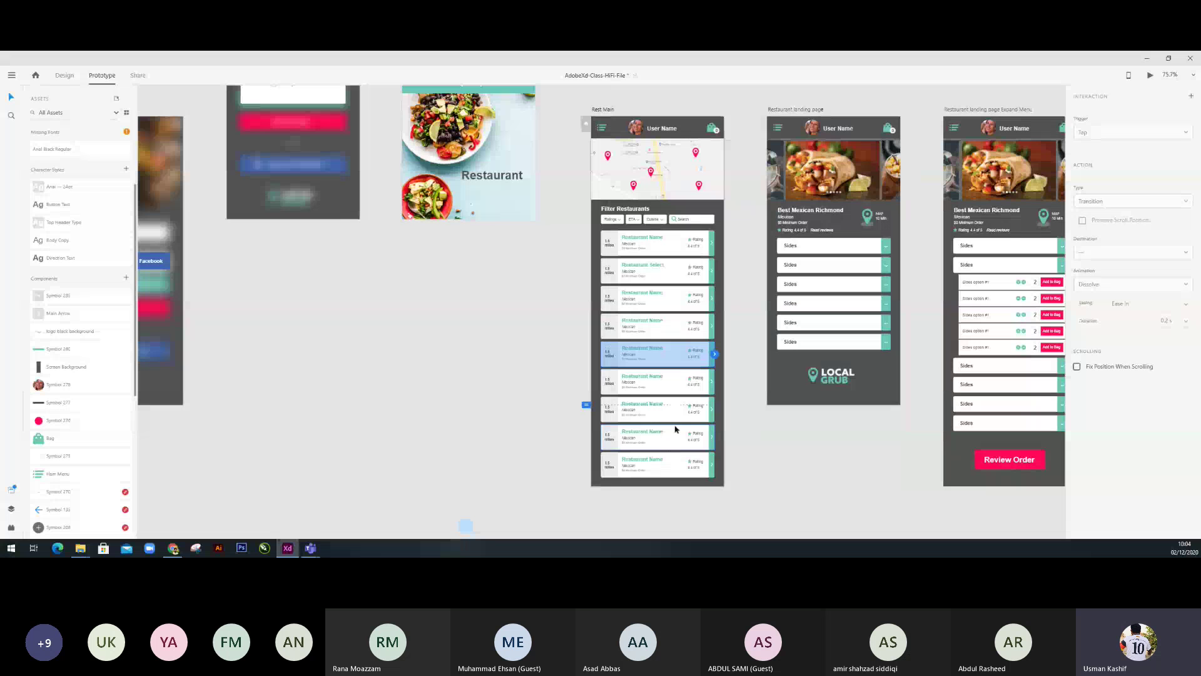
click(669, 471)
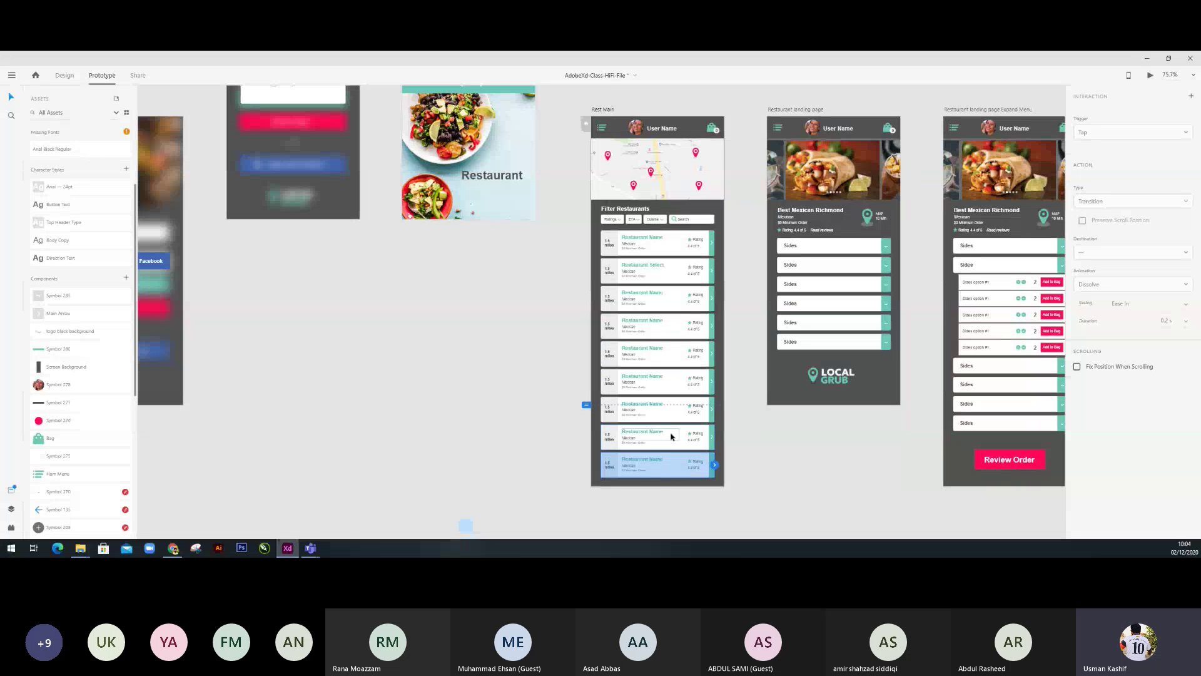
click(672, 354)
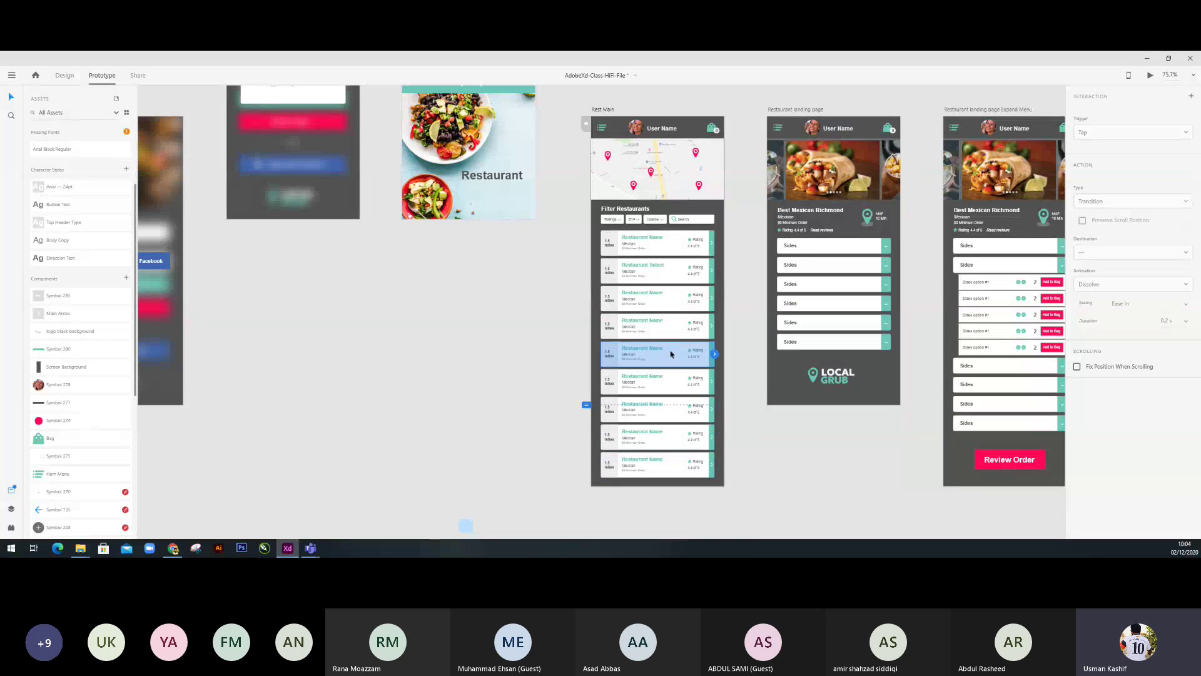
click(671, 243)
drag(715, 244, 773, 249)
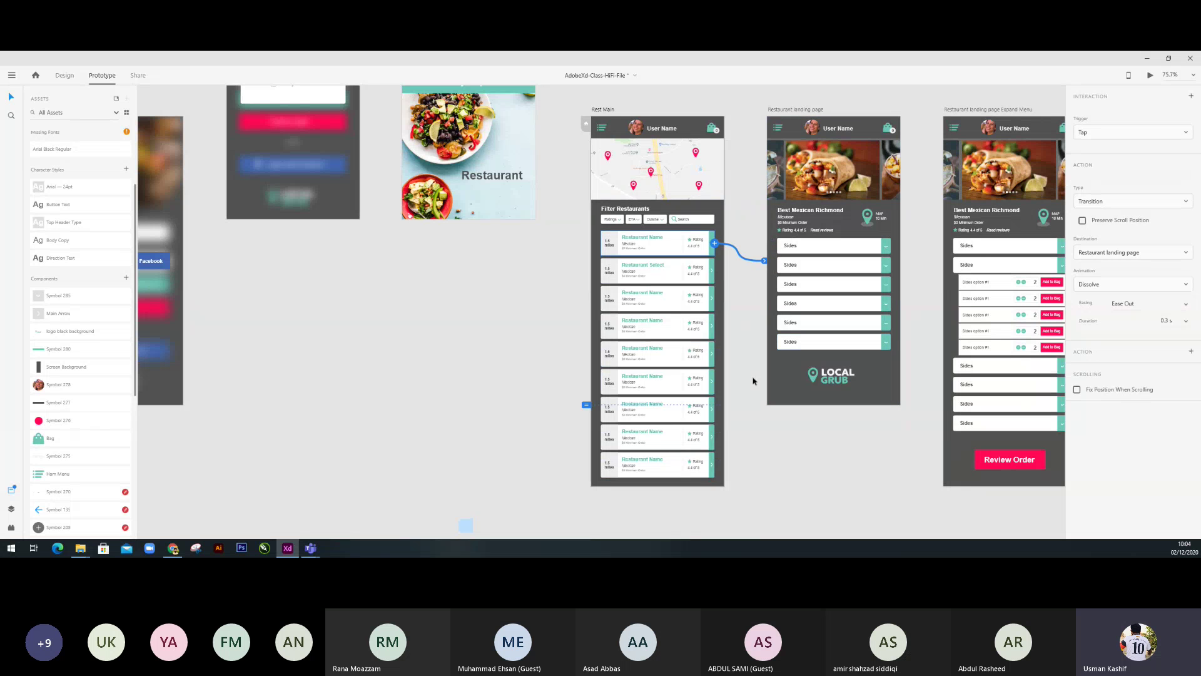
Check the links around the Review Order buttons on the Expand Menu and Adding to Cart Action artboards.
drag(867, 413, 592, 352)
click(610, 474)
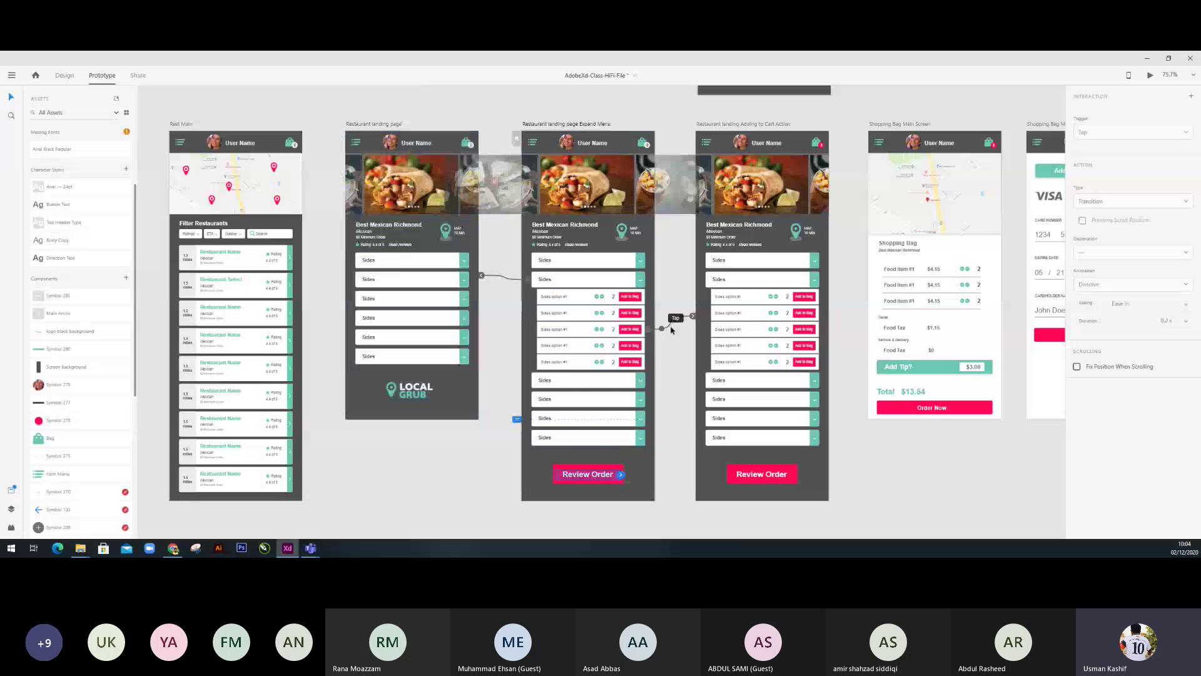
drag(668, 350, 655, 354)
scroll(655, 354, right, 5)
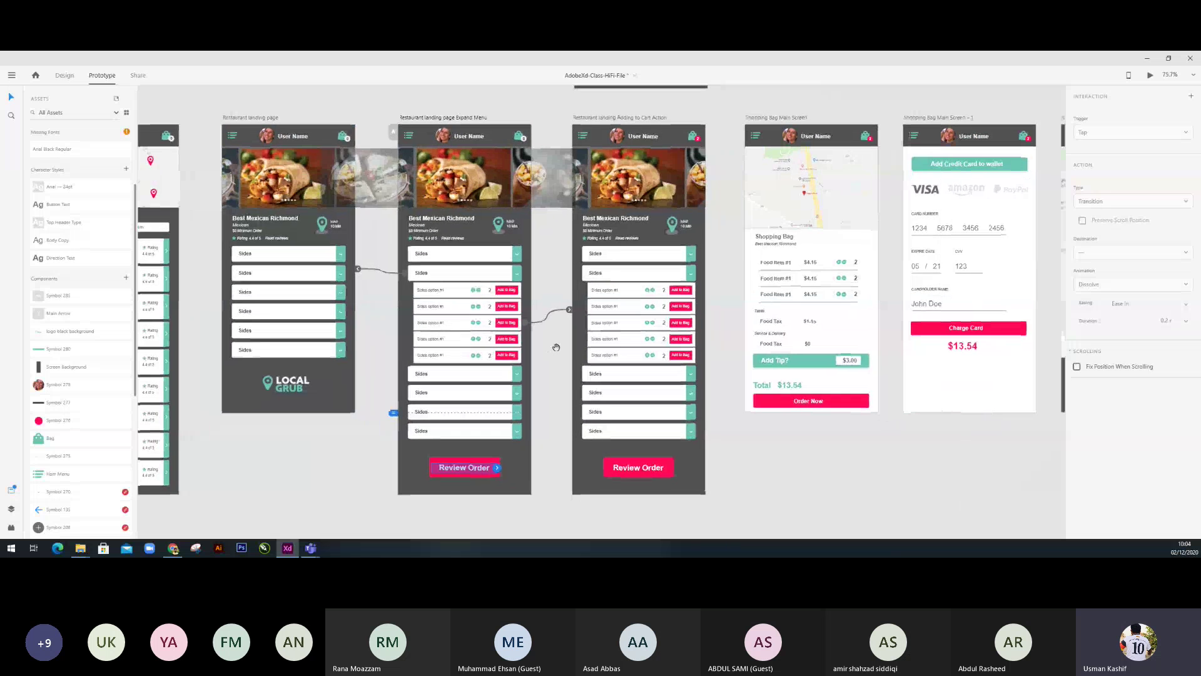
drag(685, 443, 572, 453)
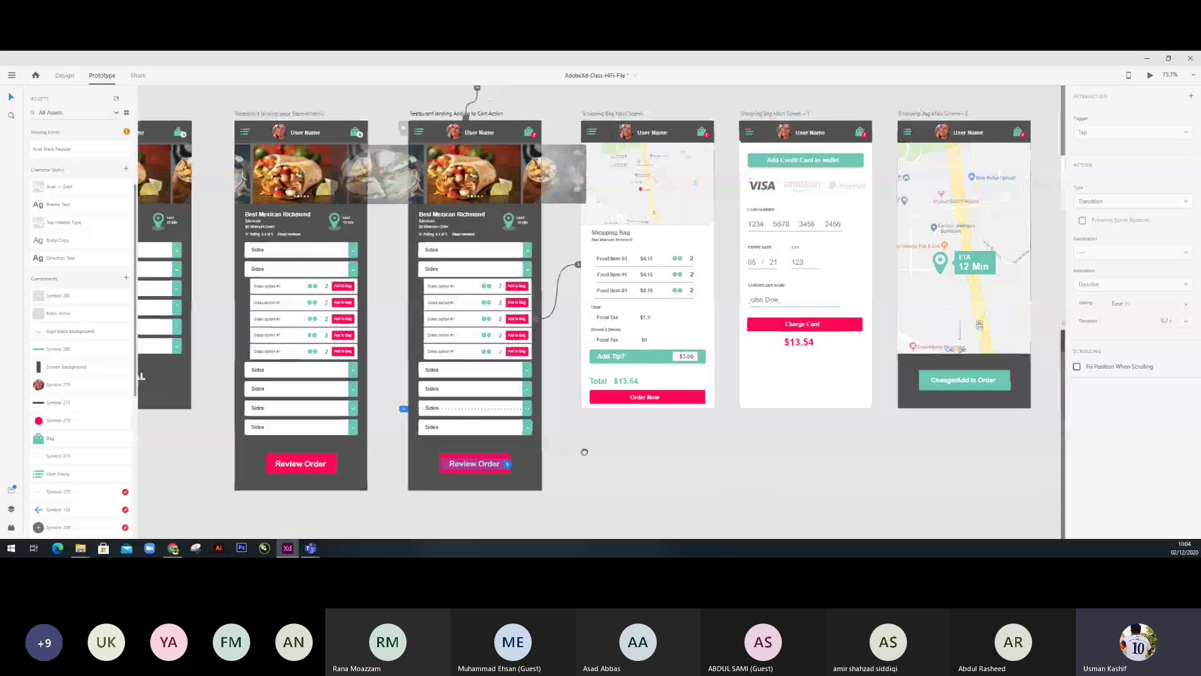
Inspect the prototype links from the Shopping Bag screens through the delivery screen to the Call or text pop-up.
click(700, 431)
drag(776, 460, 513, 464)
click(598, 408)
drag(724, 466, 524, 504)
click(612, 411)
drag(756, 423, 697, 430)
click(597, 350)
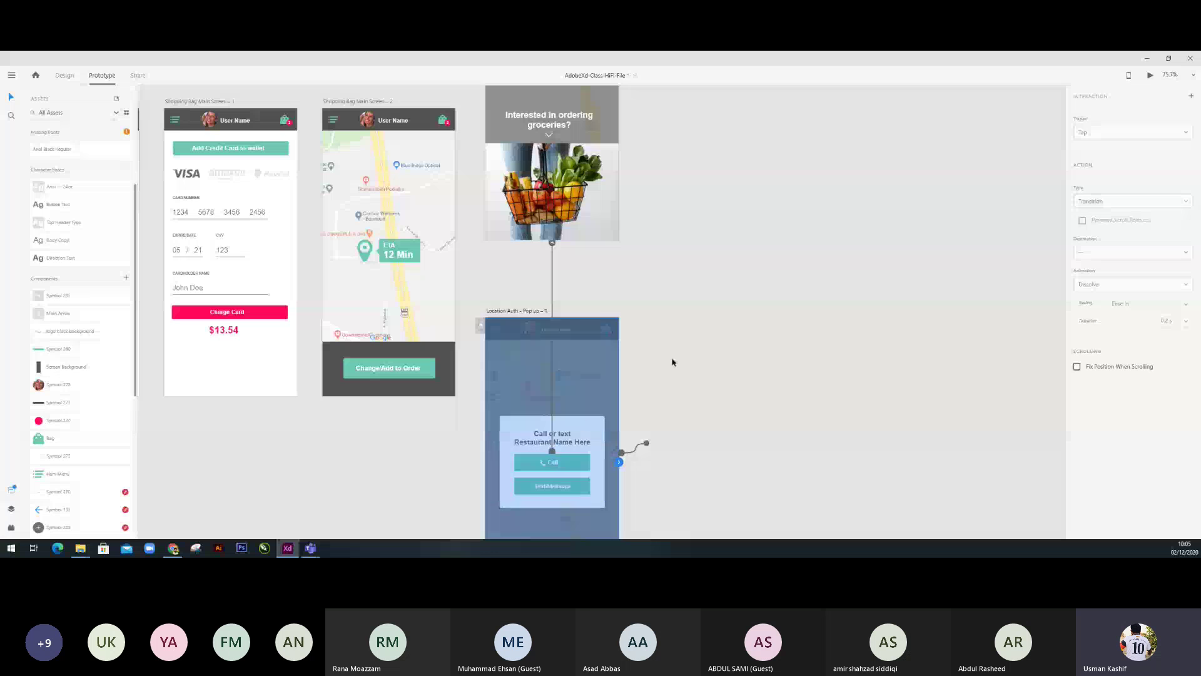
click(598, 269)
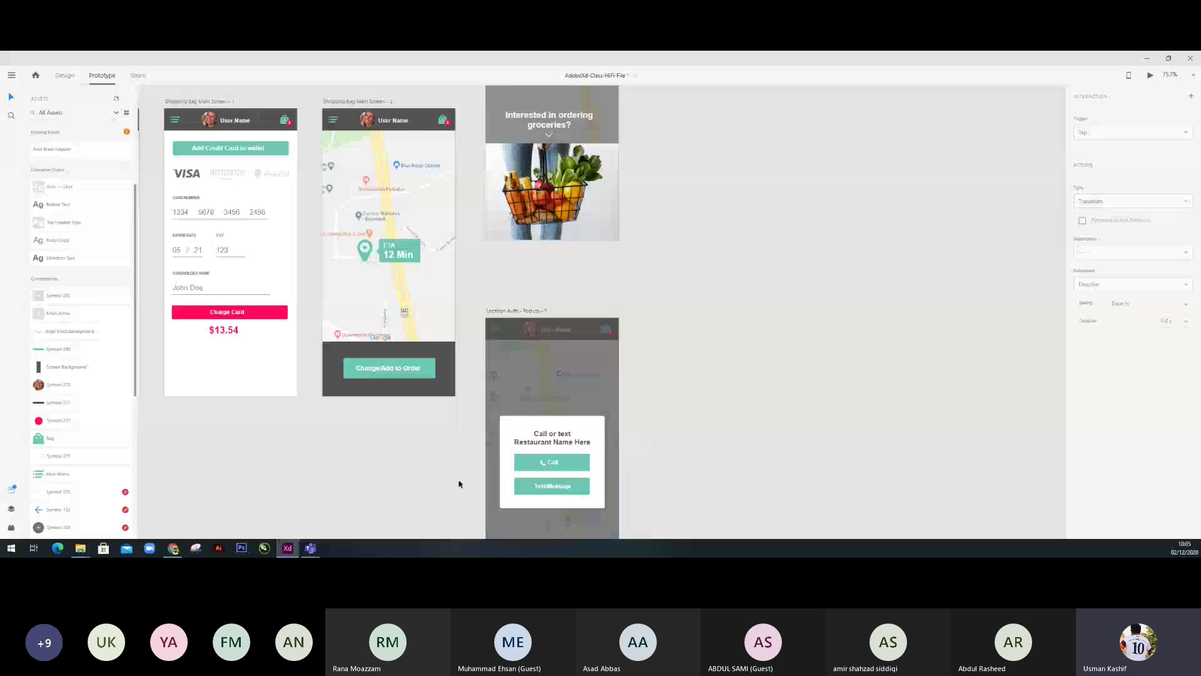
Launch the prototype preview, place its window over the canvas and log in from the Login Home screen.
scroll(432, 456, down, 2)
scroll(416, 429, down, 5)
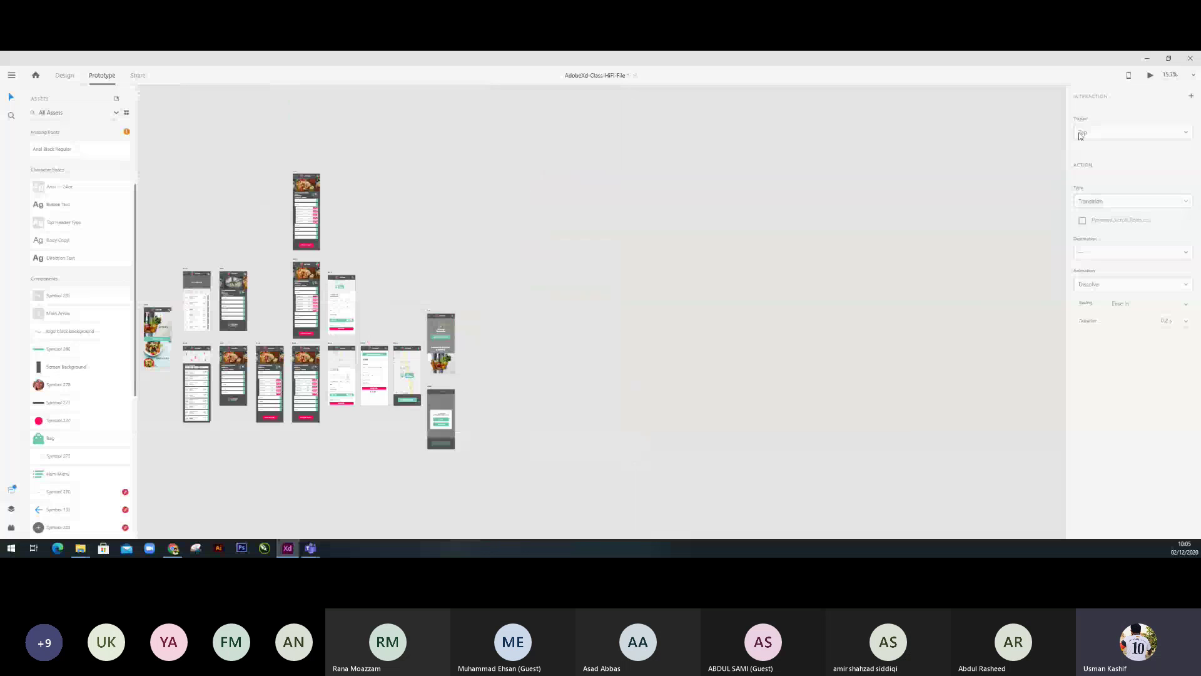
click(1151, 75)
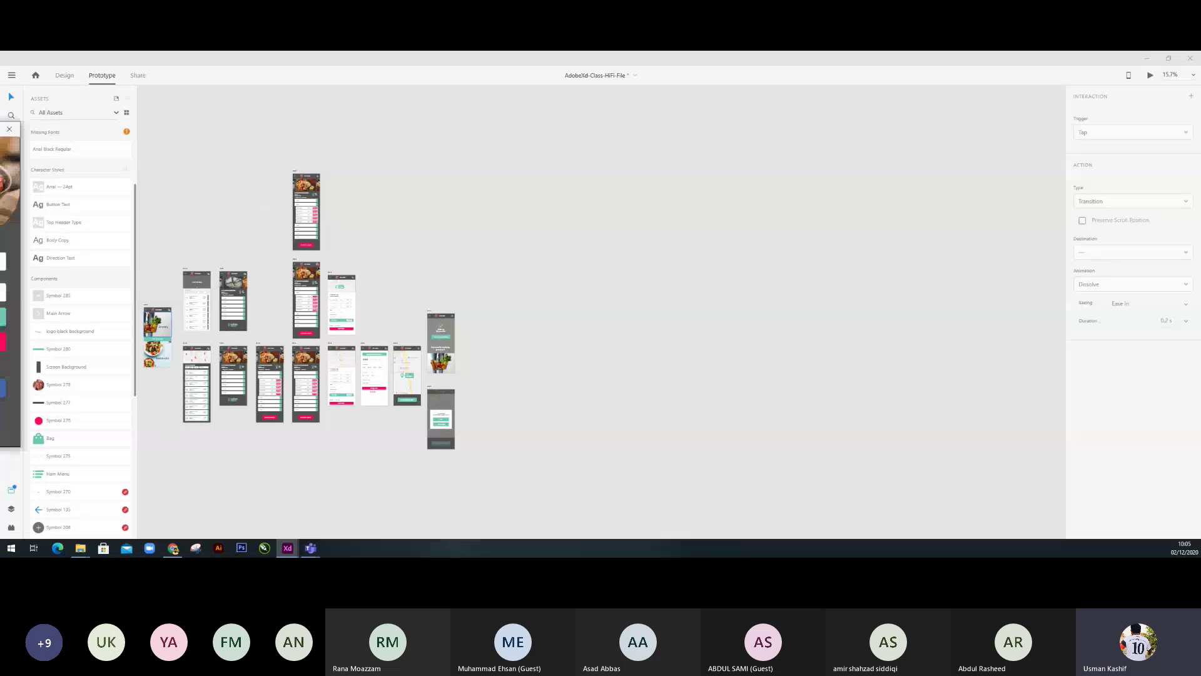
drag(420, 128, 450, 129)
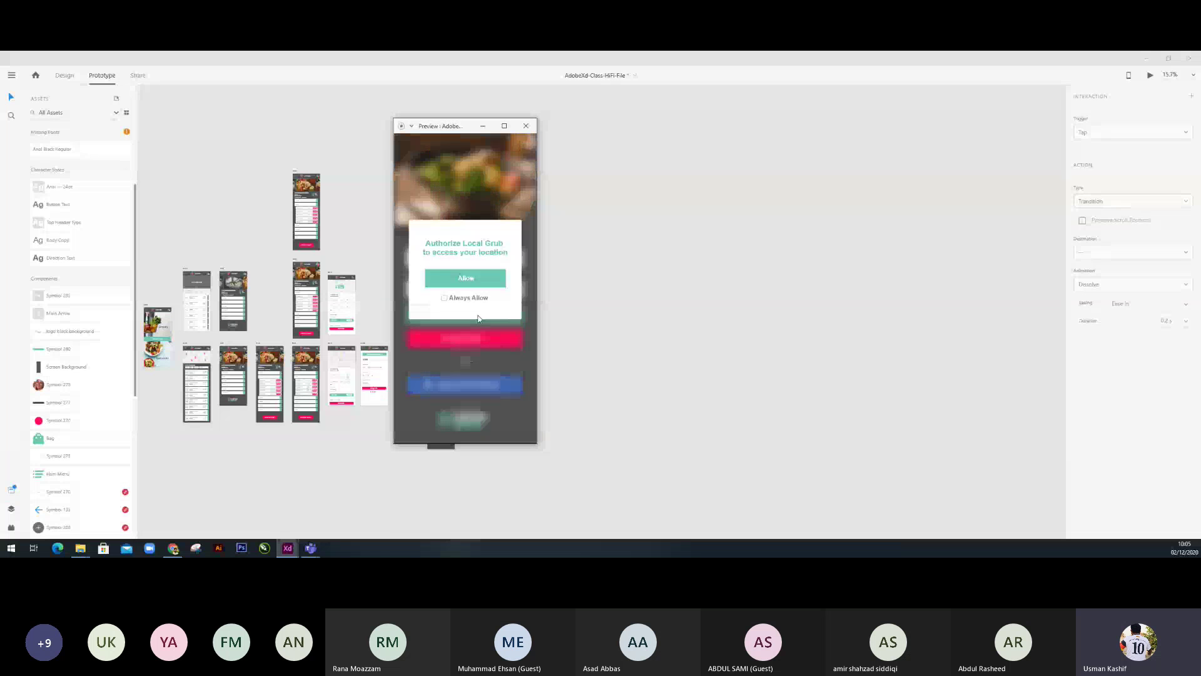
In the preview, follow Allow, Restaurant and the first restaurant card, and expand the second Sides section.
click(472, 279)
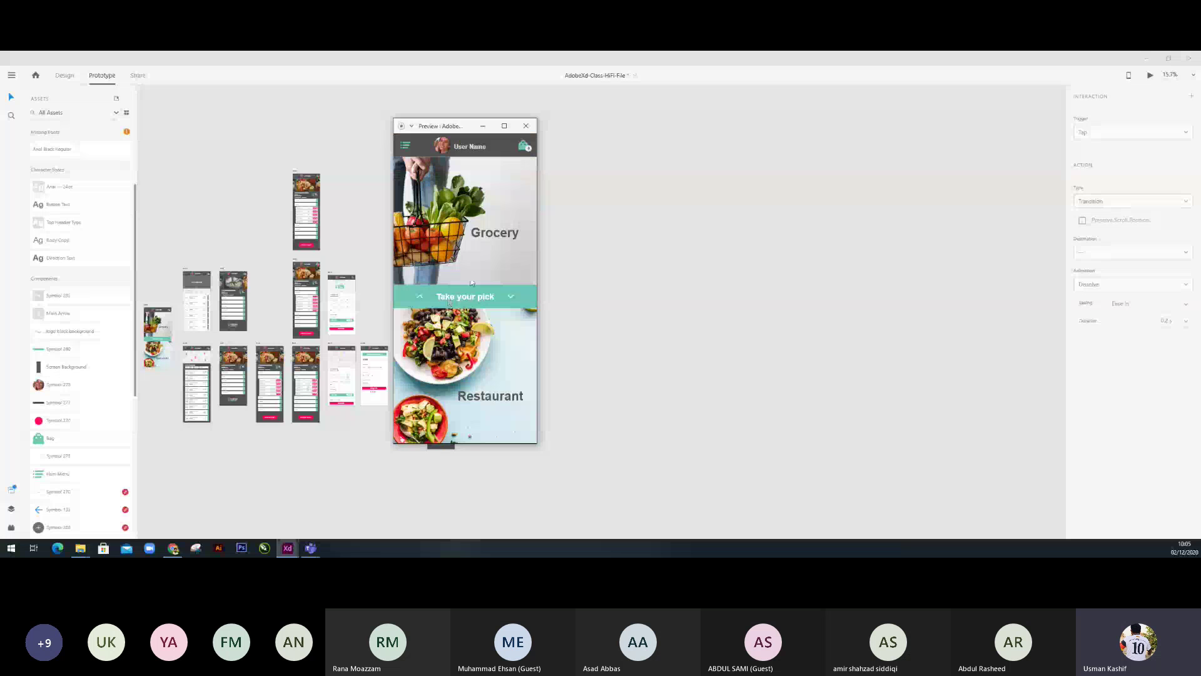
click(476, 354)
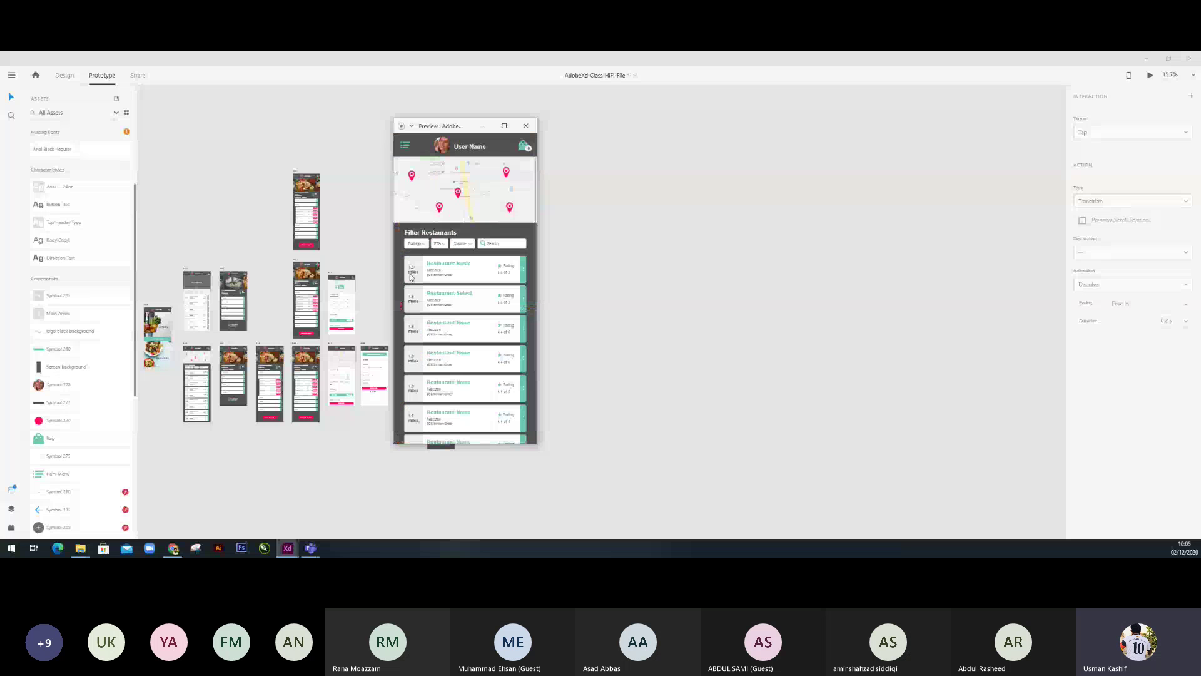
click(526, 274)
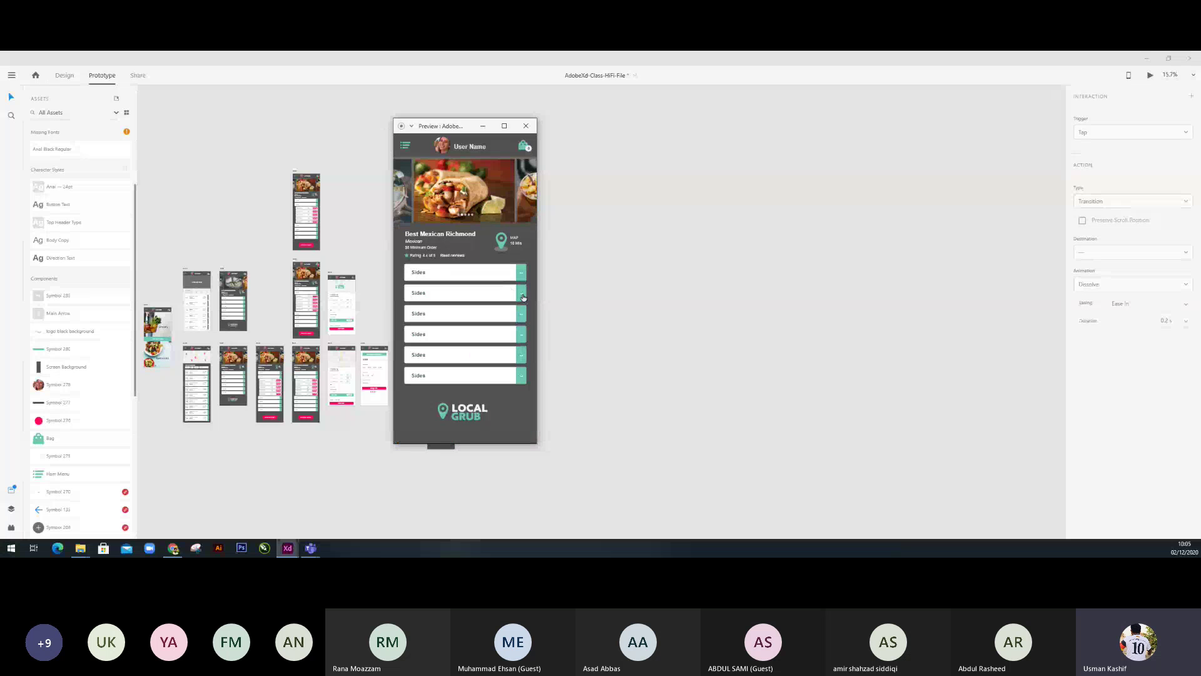
click(523, 296)
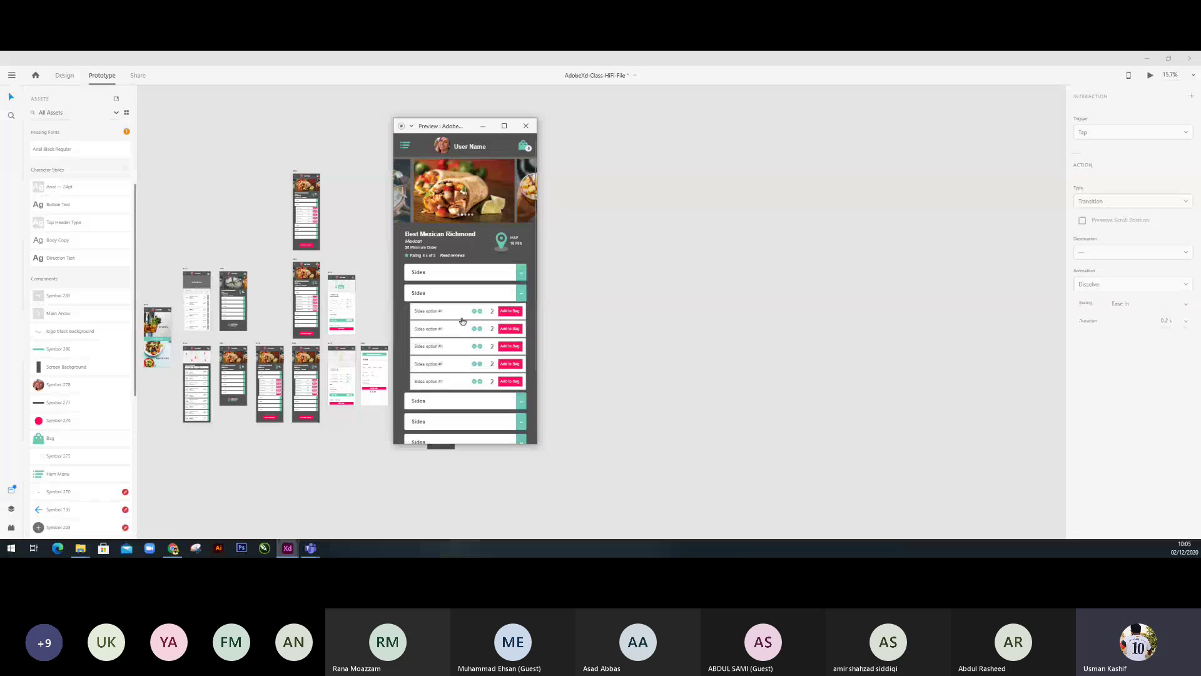
In the preview, add the second side option to the bag and check out from the Shopping Bag through Order Now and Charge Card.
click(508, 329)
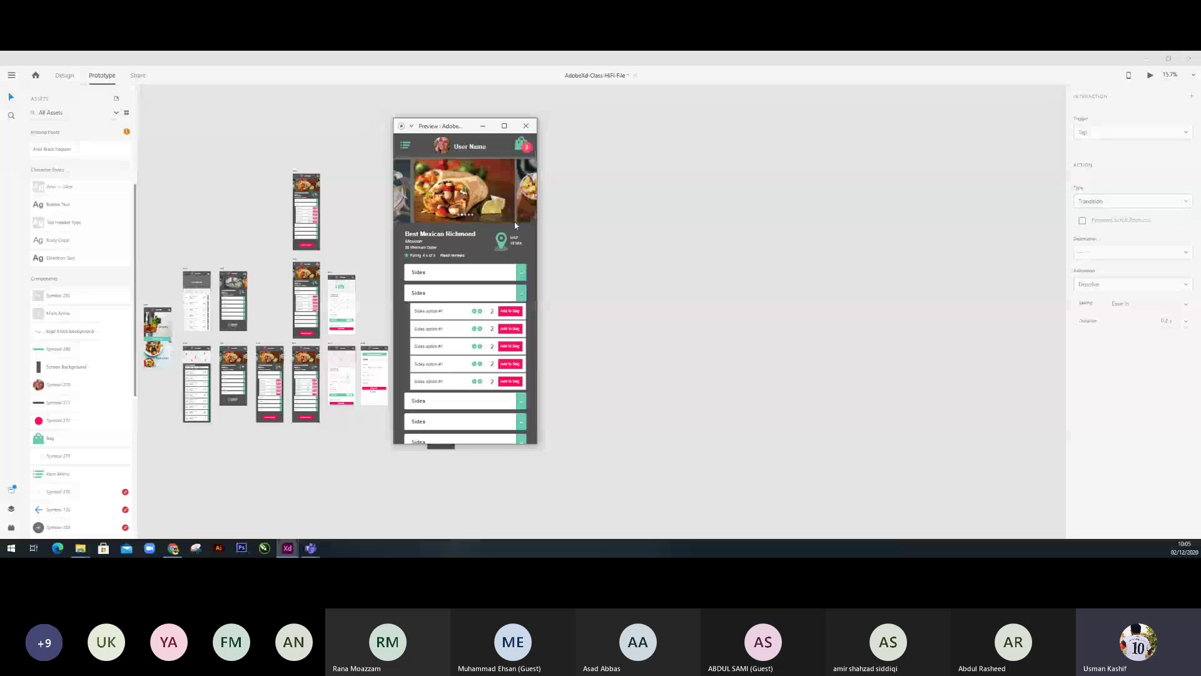
click(520, 330)
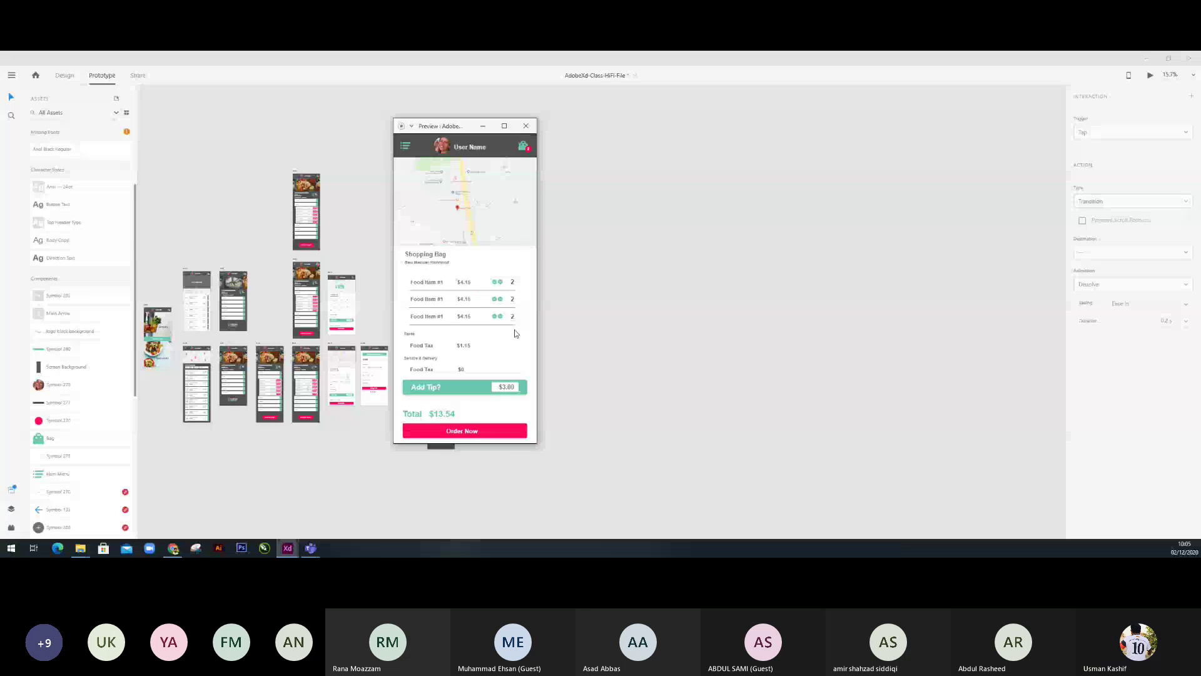
scroll(500, 369, down, 1)
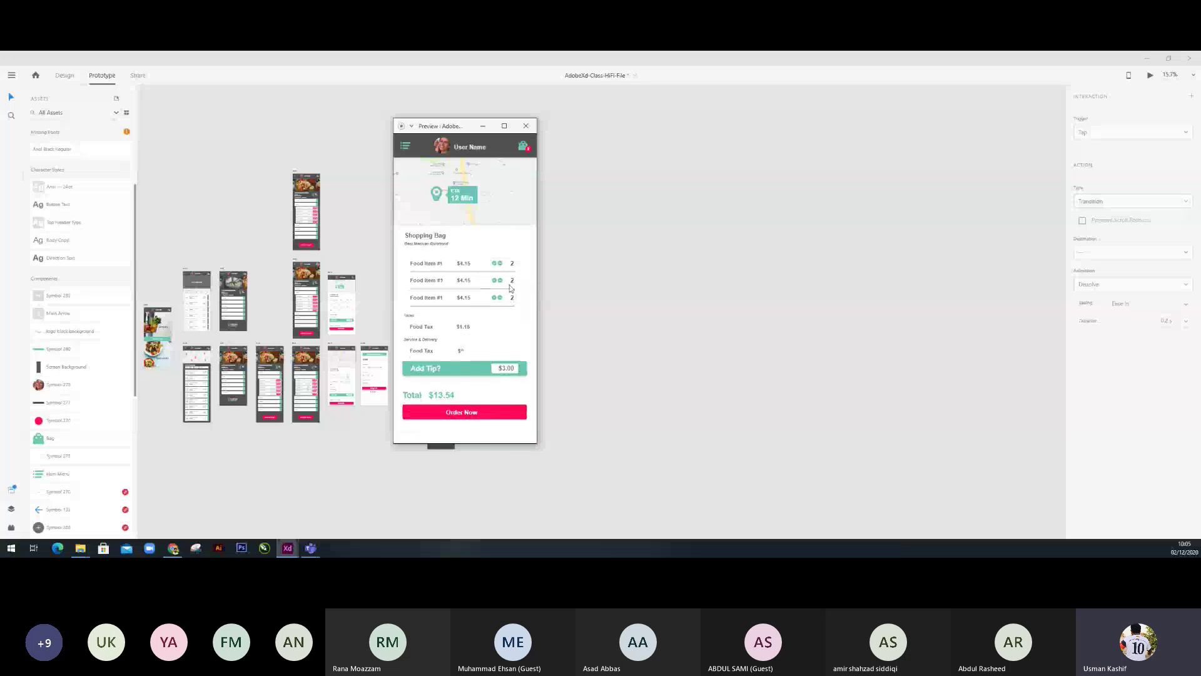
click(465, 413)
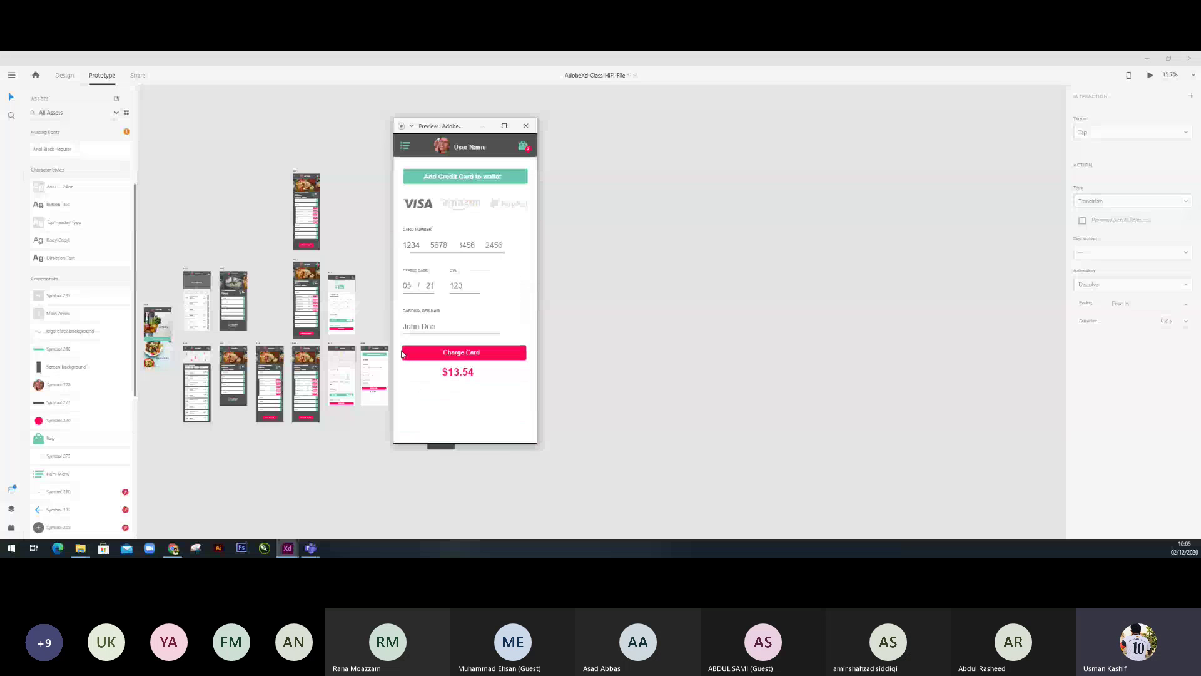
click(474, 351)
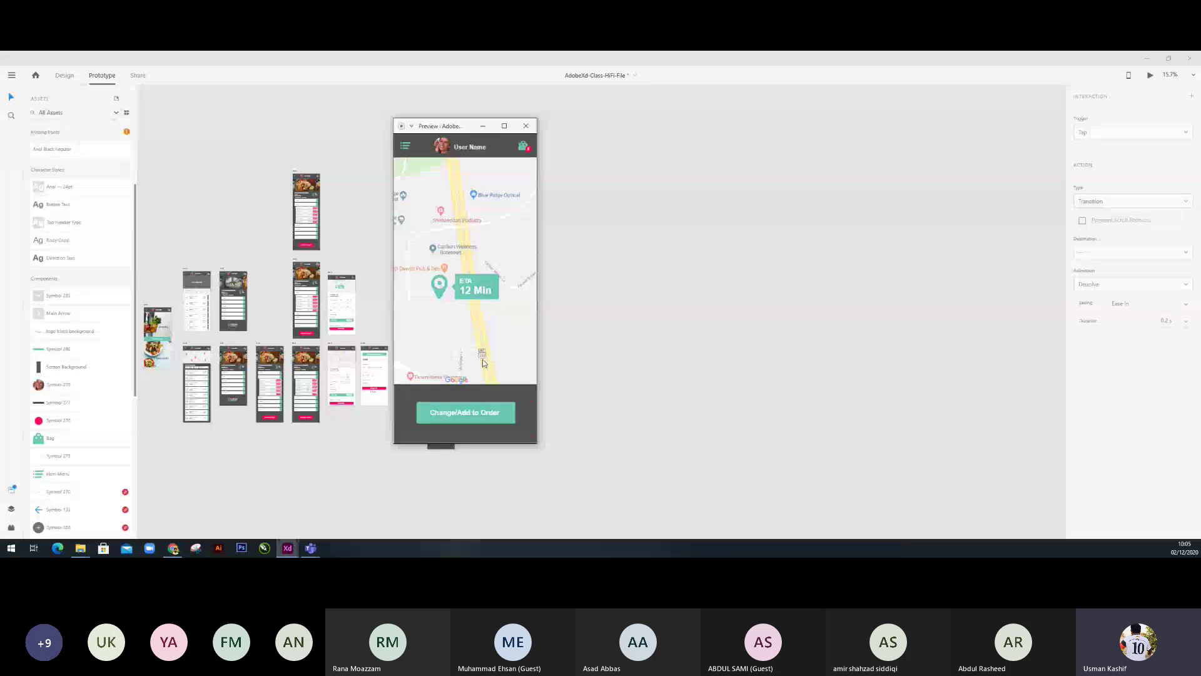
Test Change/Add to Order, the Call option and the grocery offer in the preview, and close the preview window.
click(480, 415)
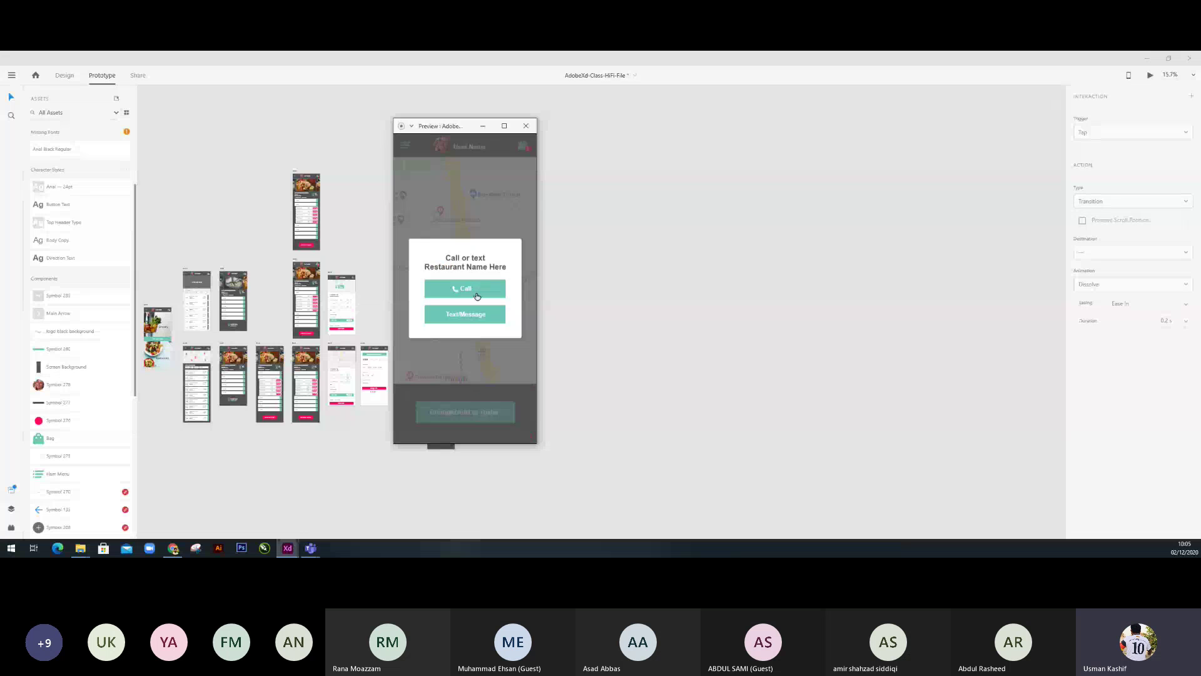
click(476, 295)
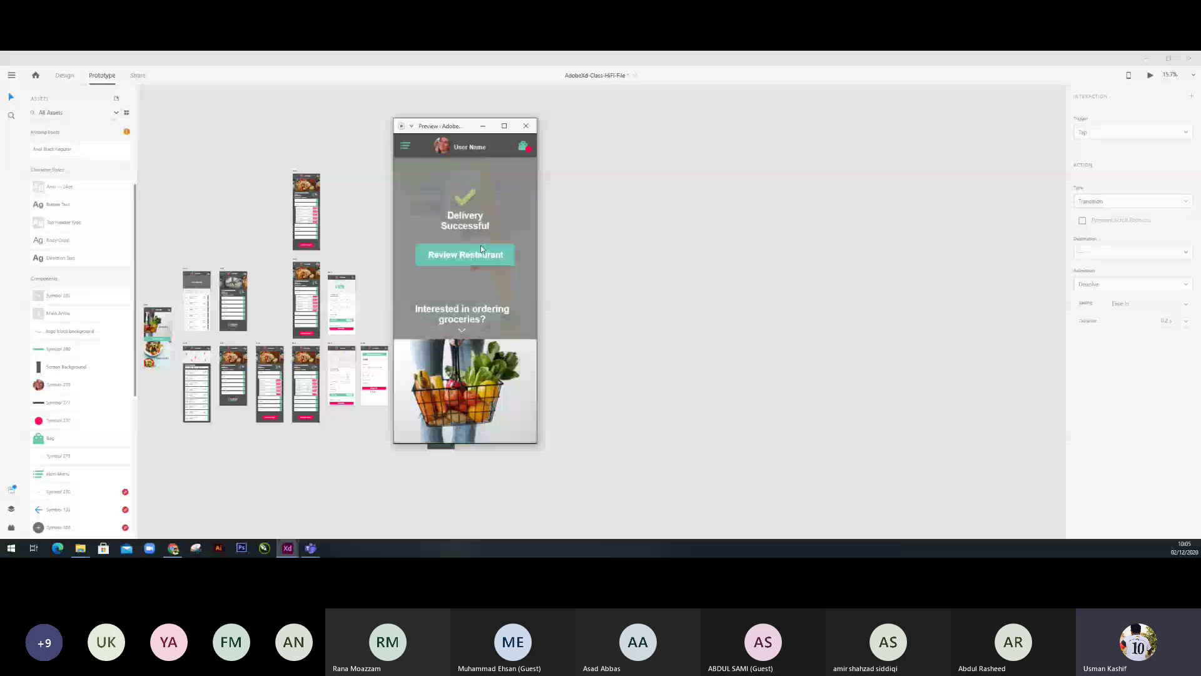
click(464, 385)
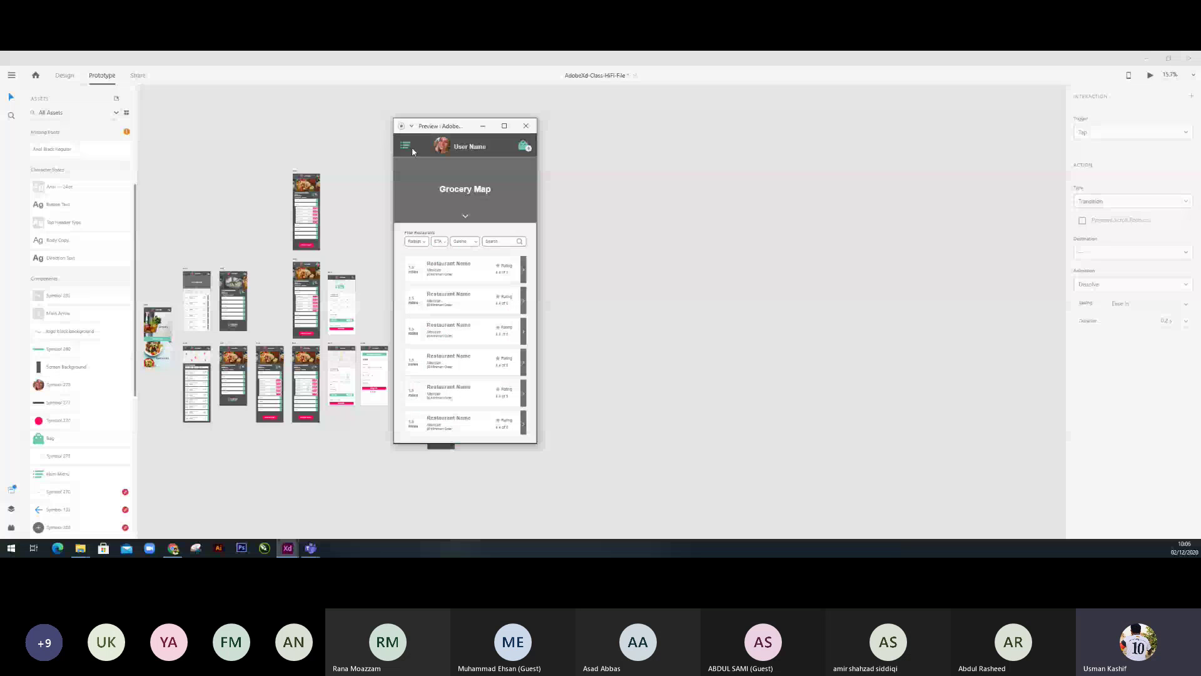
click(525, 127)
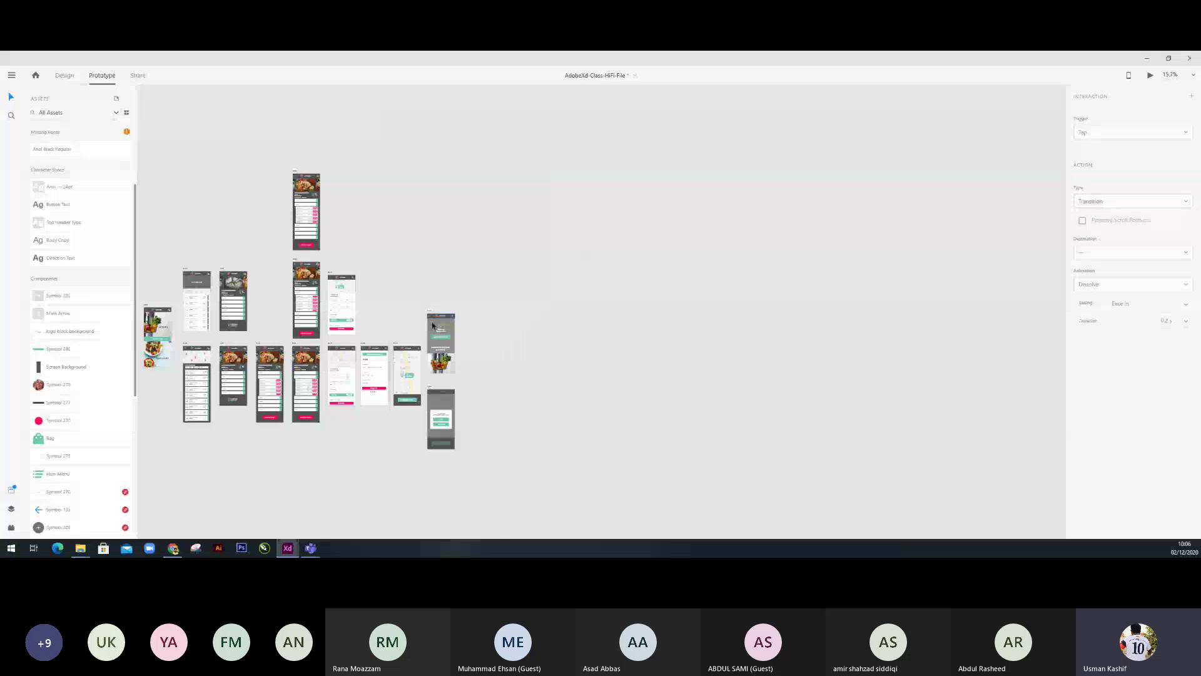
Return to the login artboards on the canvas and compare Design mode with Prototype mode.
scroll(432, 325, up, 3)
key(ctrl+0)
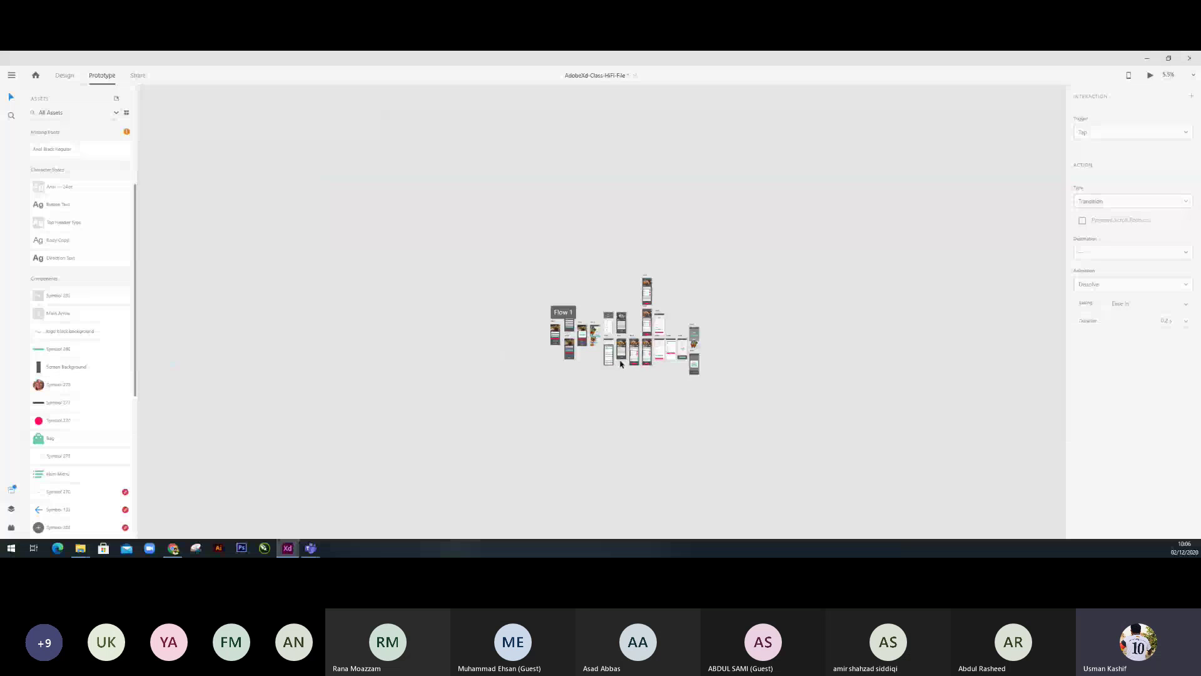
scroll(622, 363, up, 6)
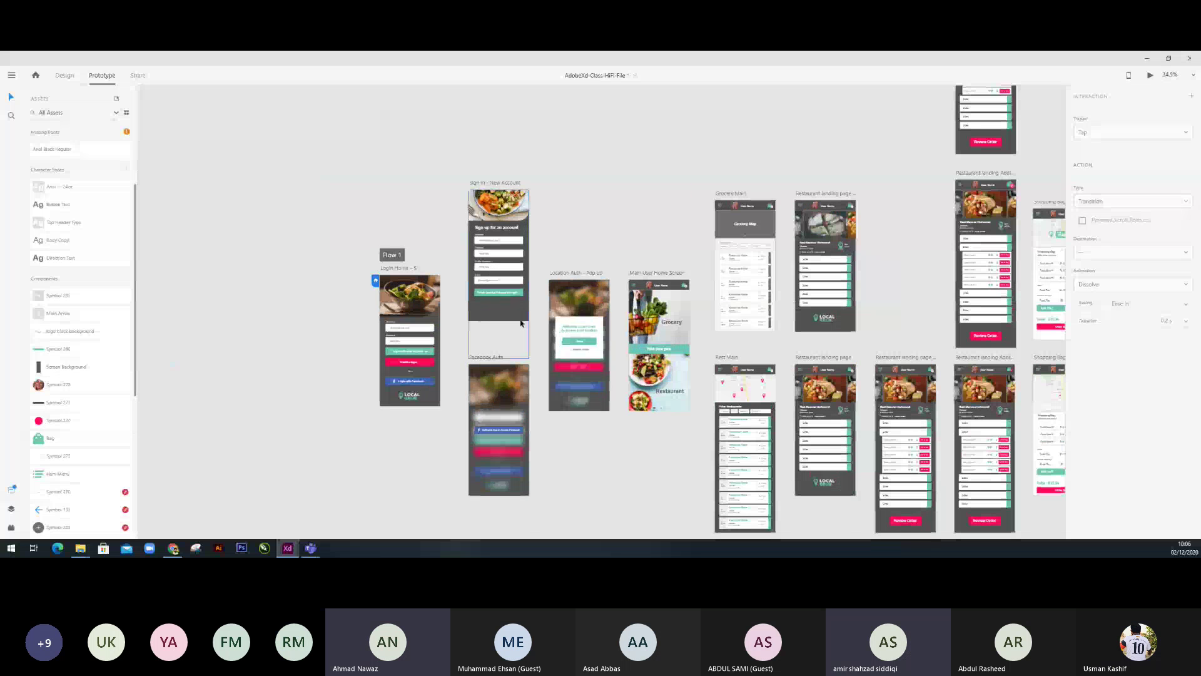
scroll(521, 323, up, 1)
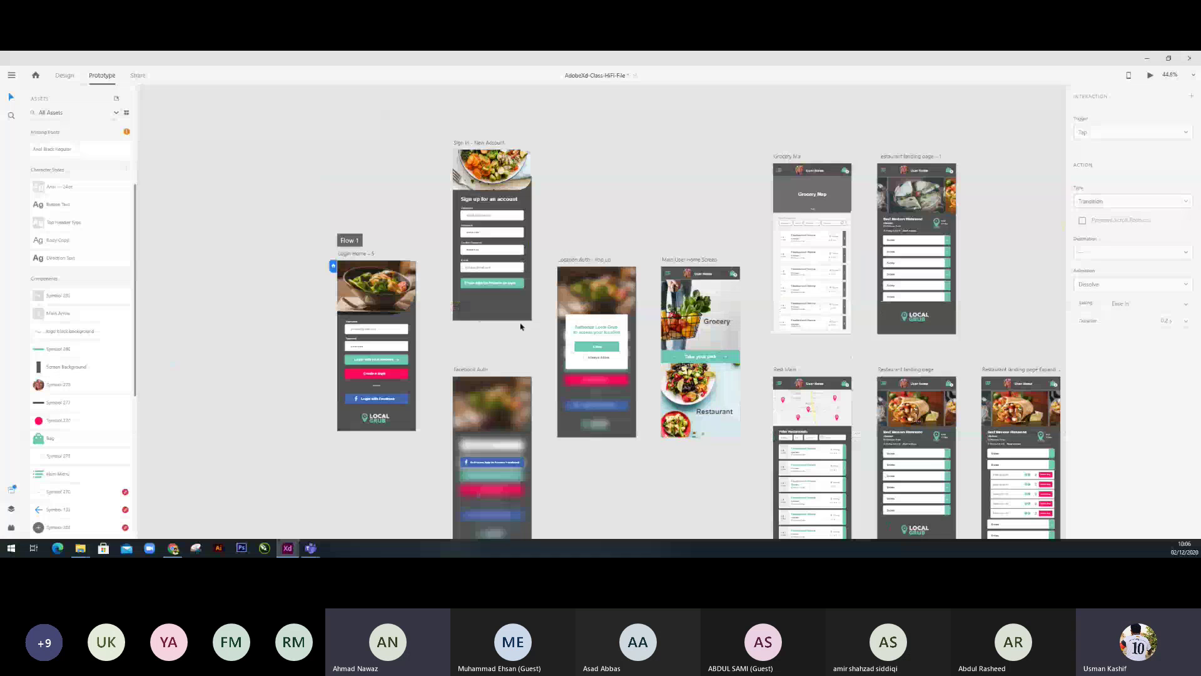
scroll(520, 326, up, 1)
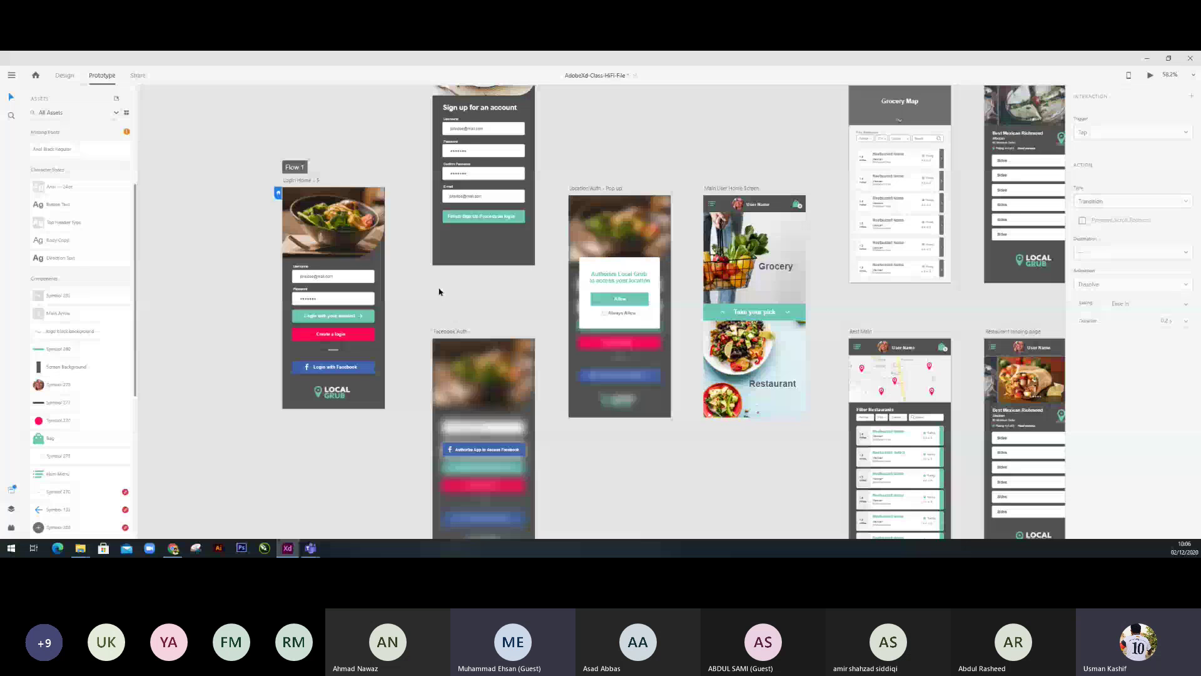
click(64, 75)
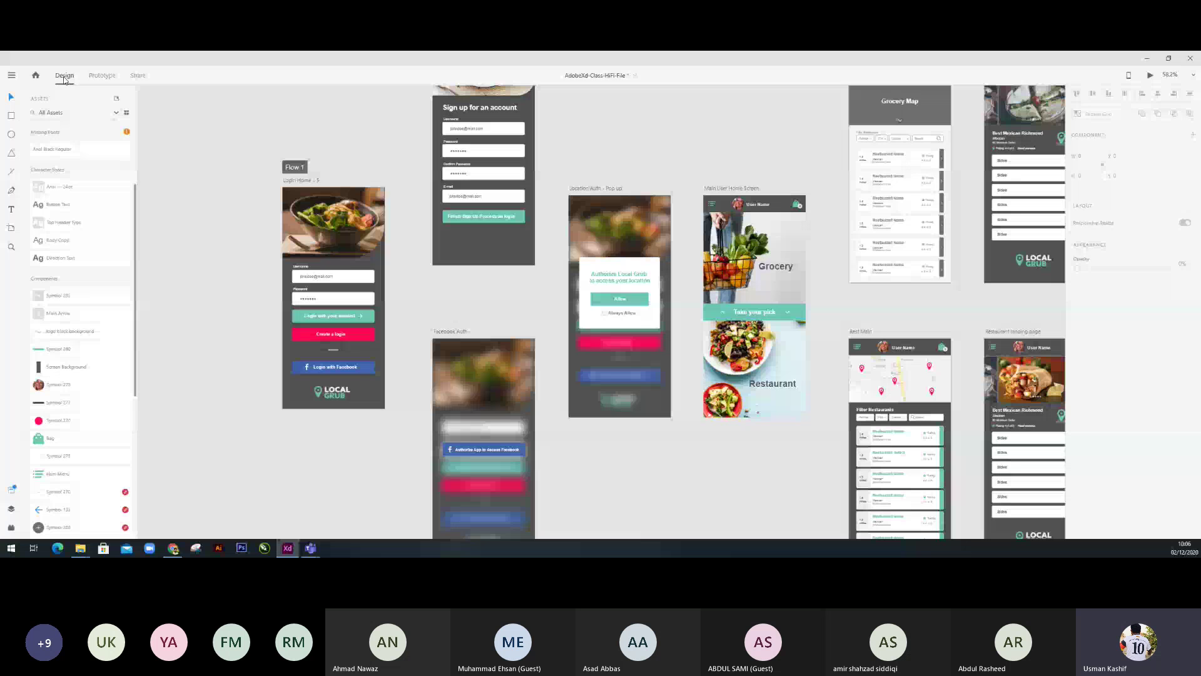
click(108, 77)
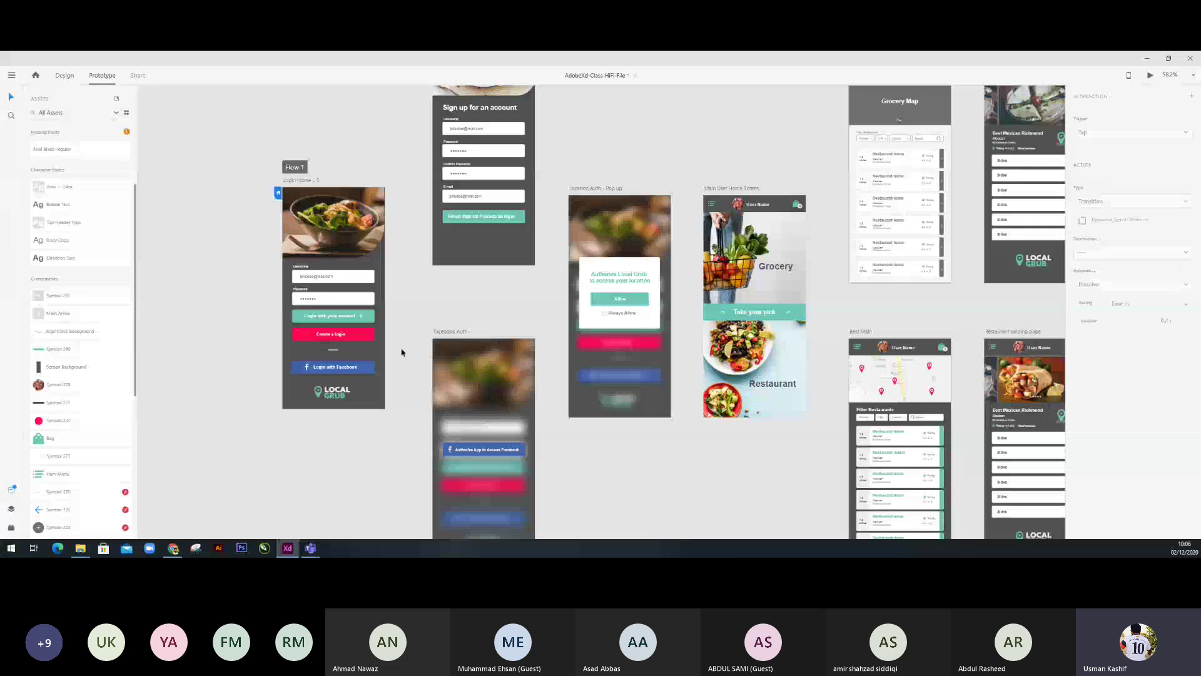
Inspect the Login Home links for account login, Create a login and Facebook, and try pulling a link from the Password field.
click(361, 326)
click(361, 325)
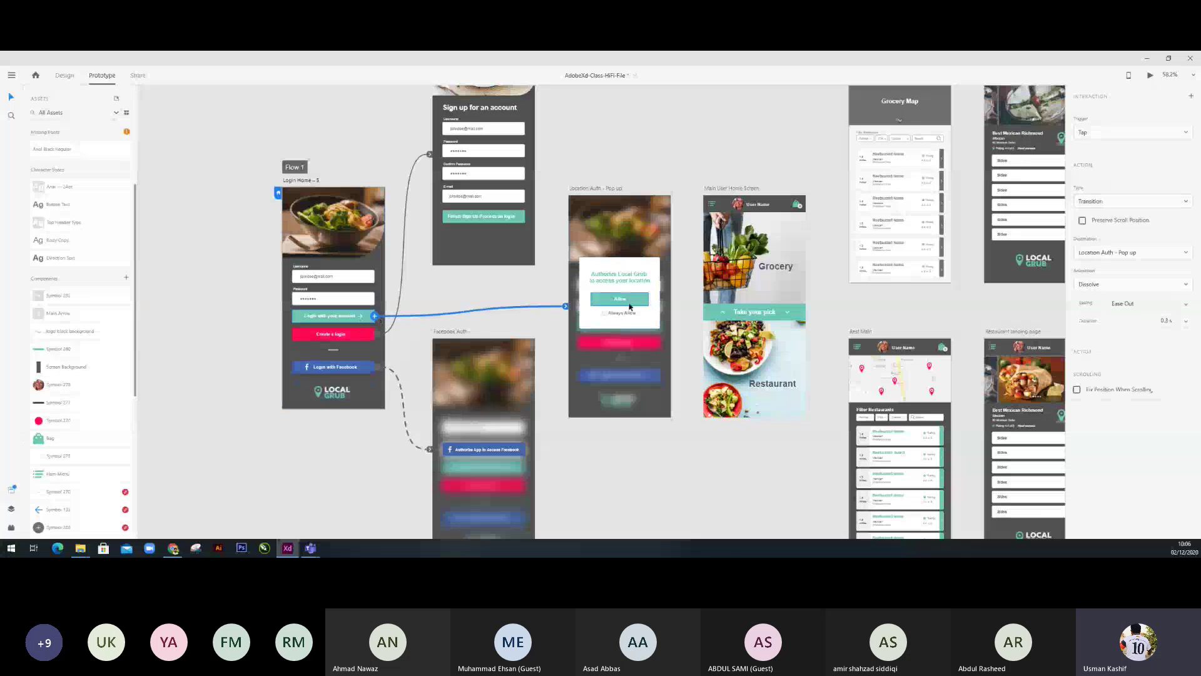
click(348, 336)
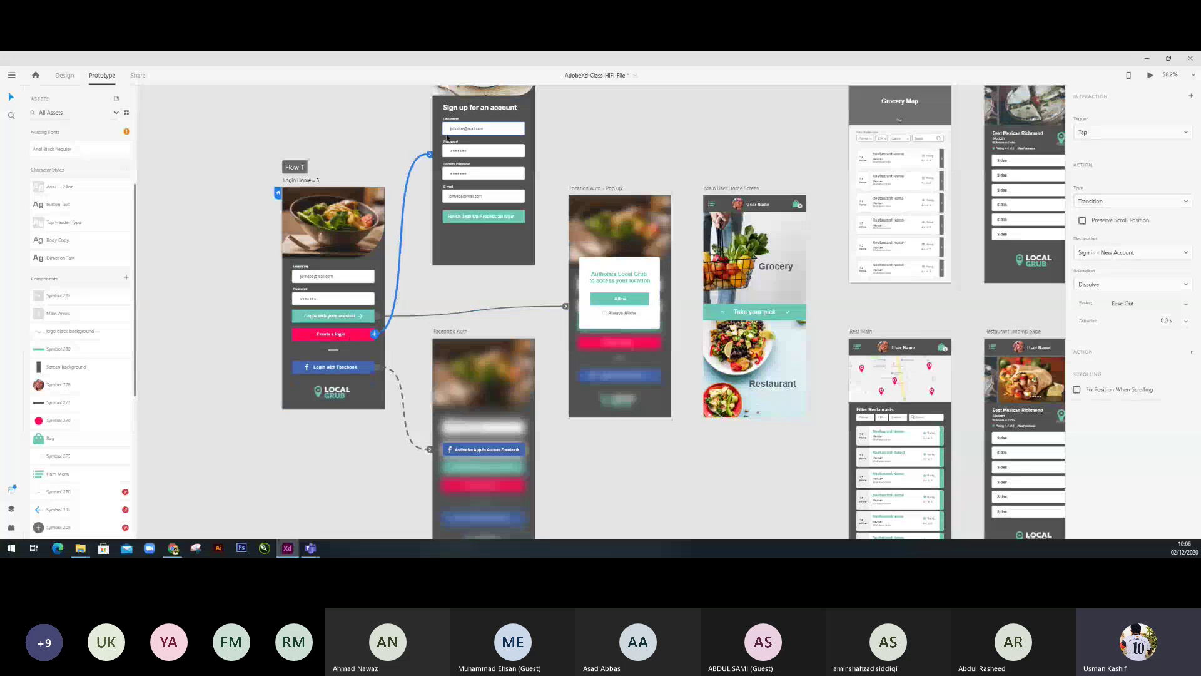
click(363, 371)
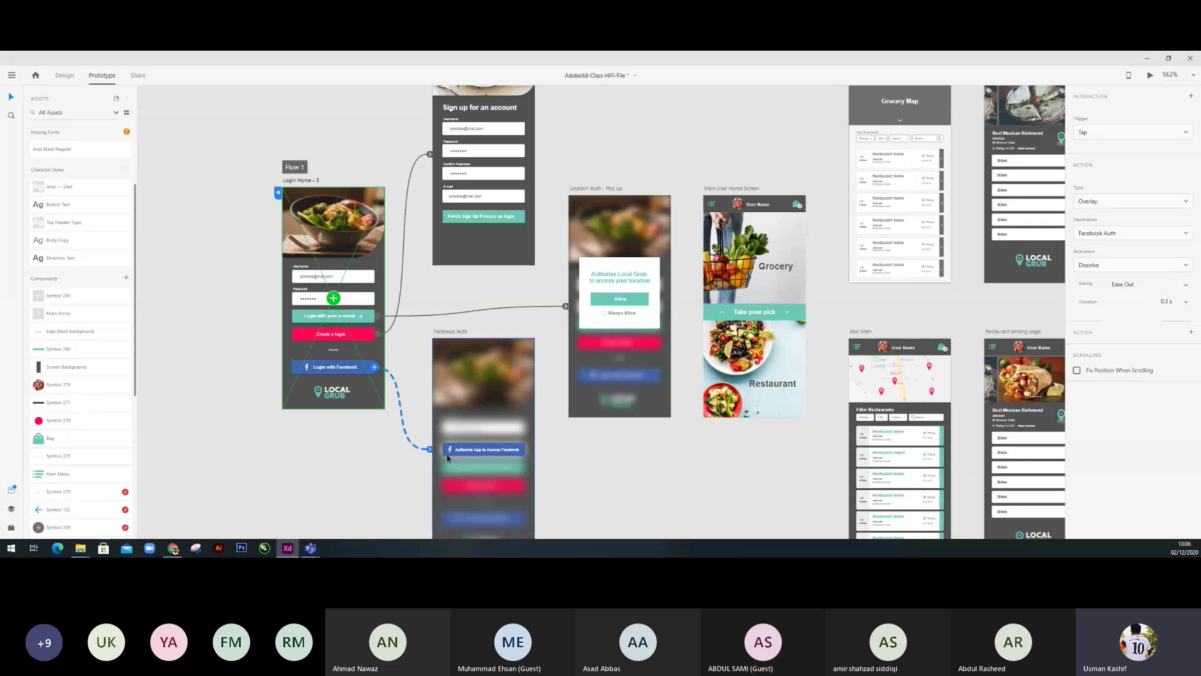
click(544, 407)
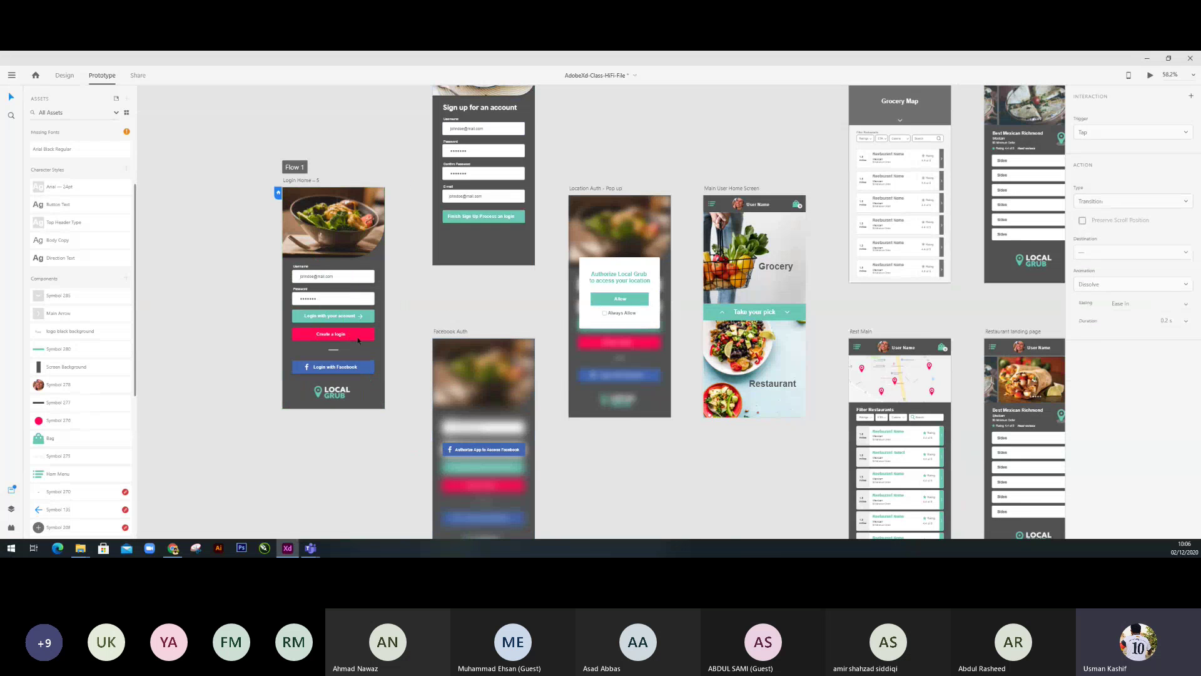
click(376, 303)
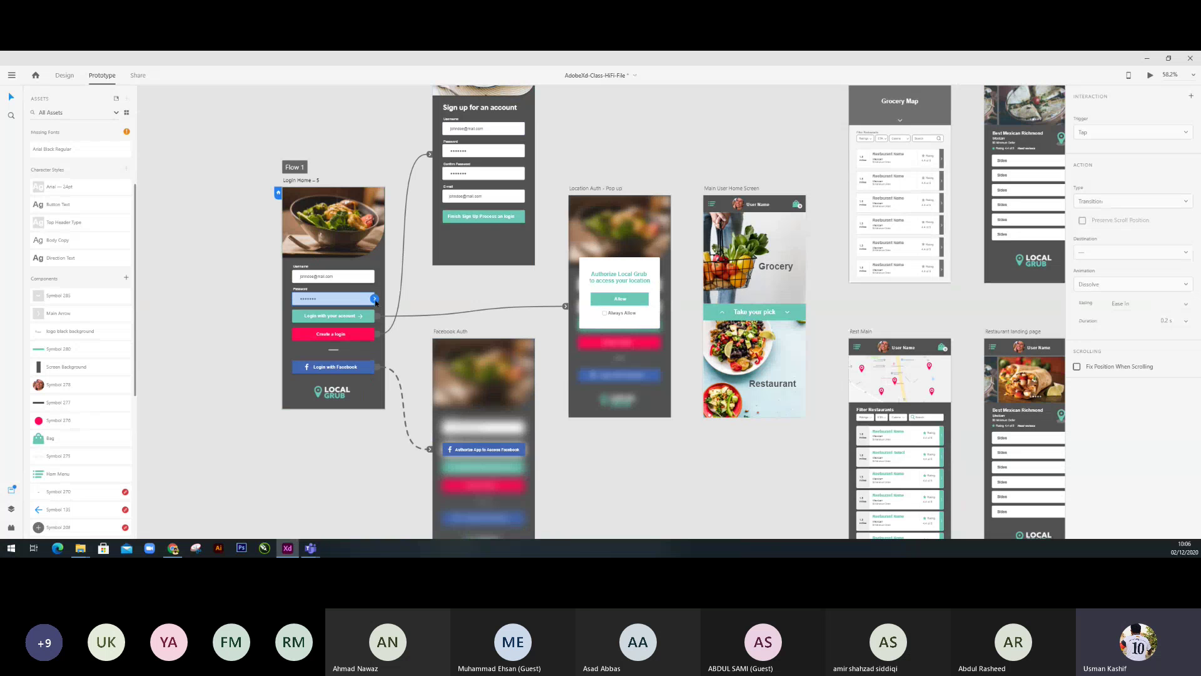
drag(376, 303, 438, 285)
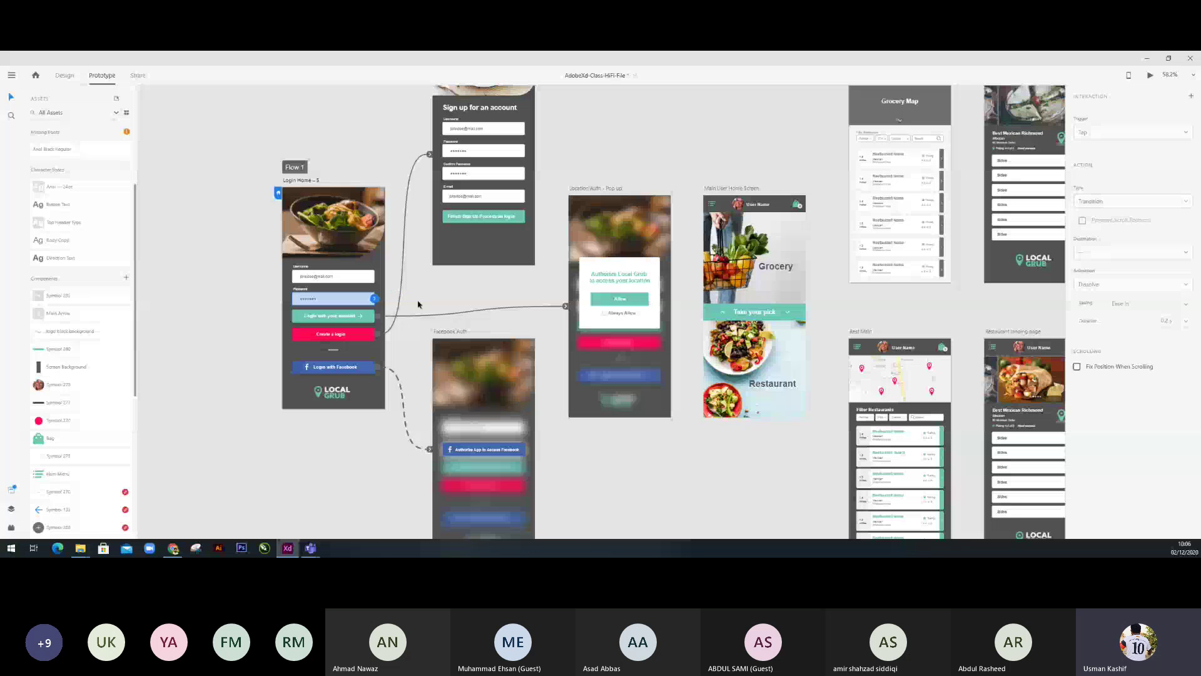
Check the links from Login with your account through the Location Auth pop-up to the Main User Home Screen's Grocery and Restaurant choices.
scroll(406, 303, up, 5)
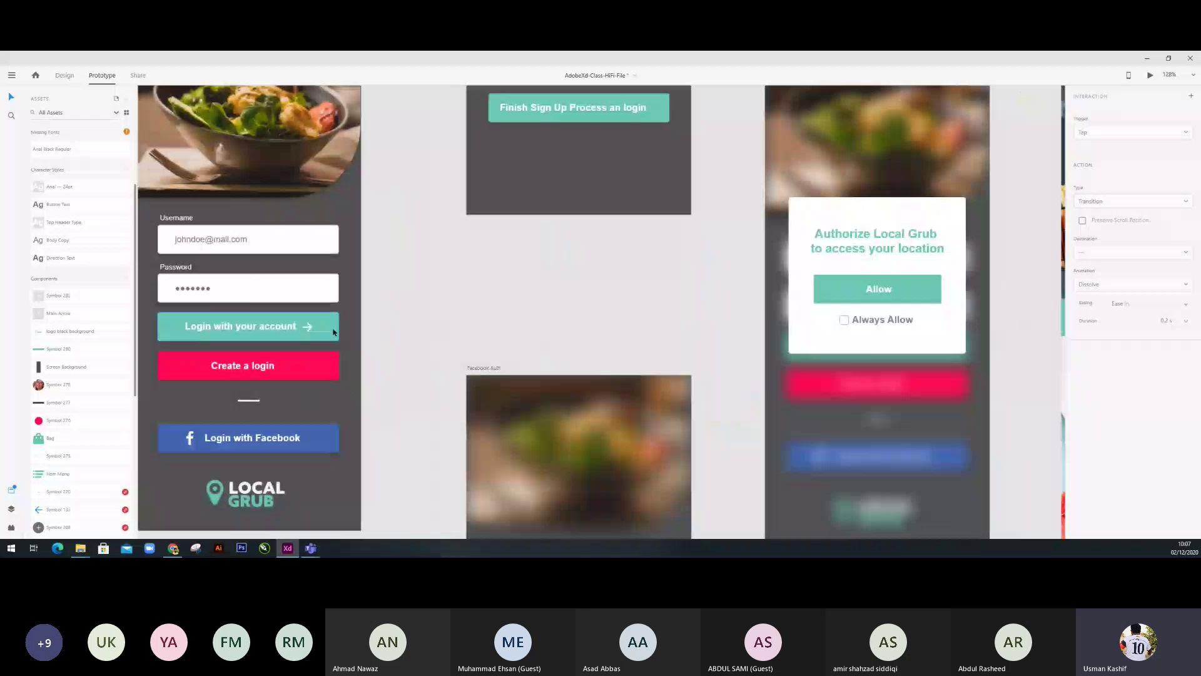
click(334, 331)
scroll(421, 321, down, 5)
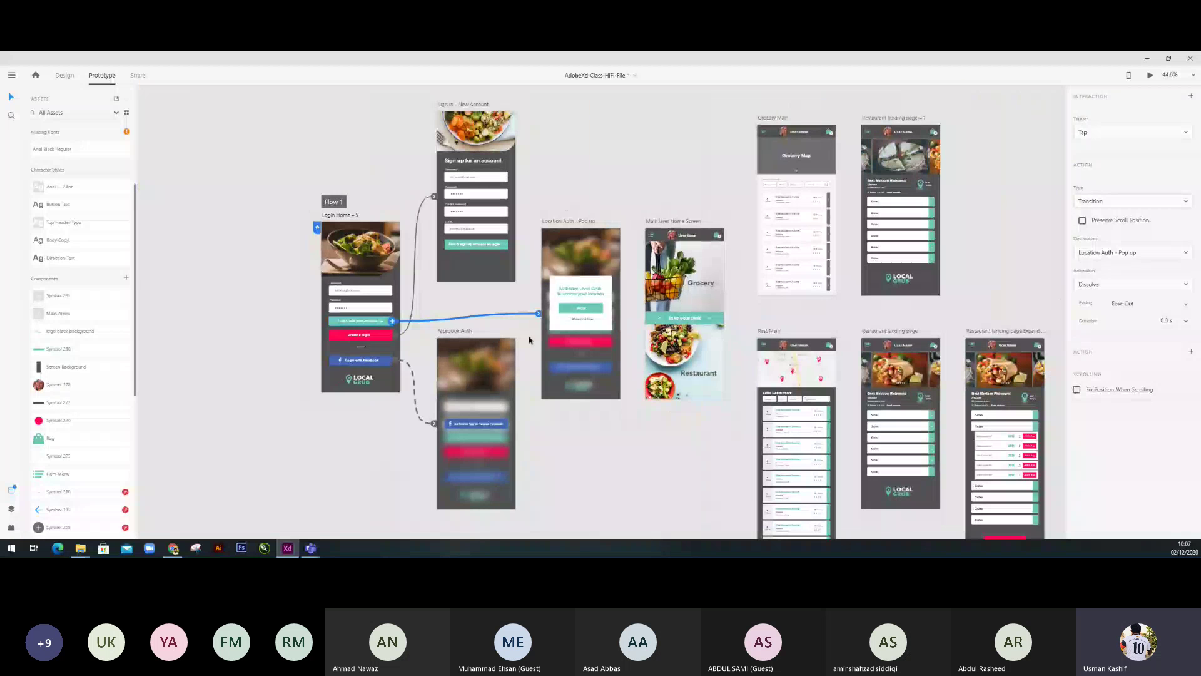
click(584, 379)
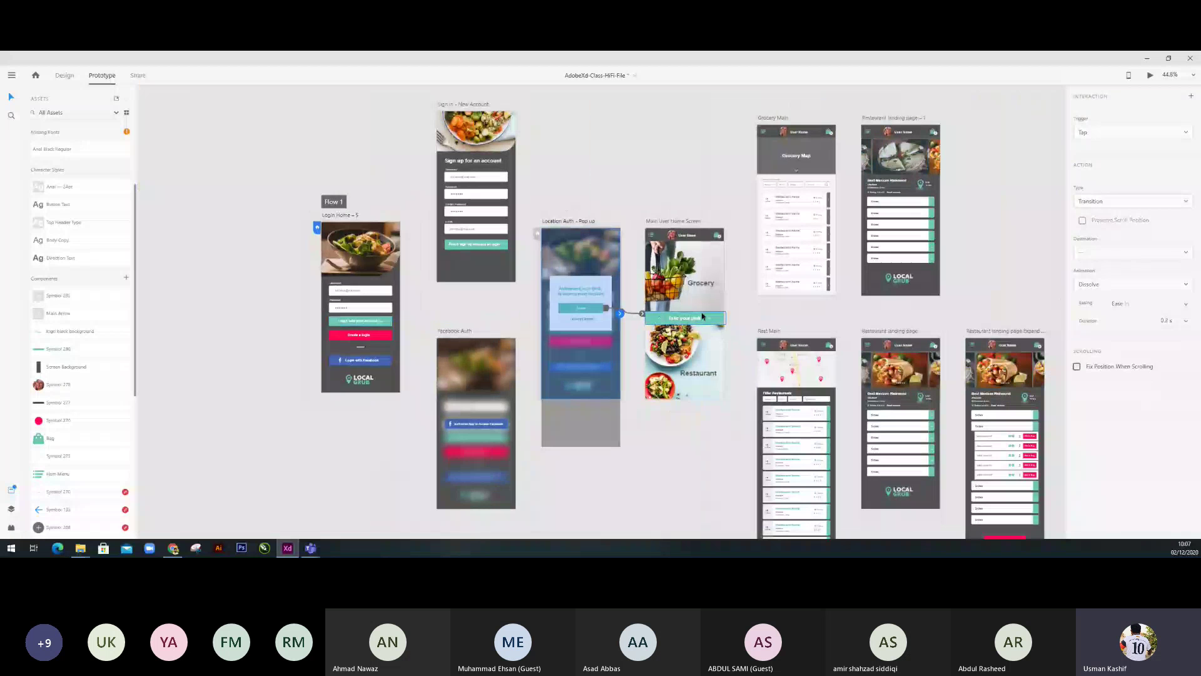
click(702, 287)
click(699, 374)
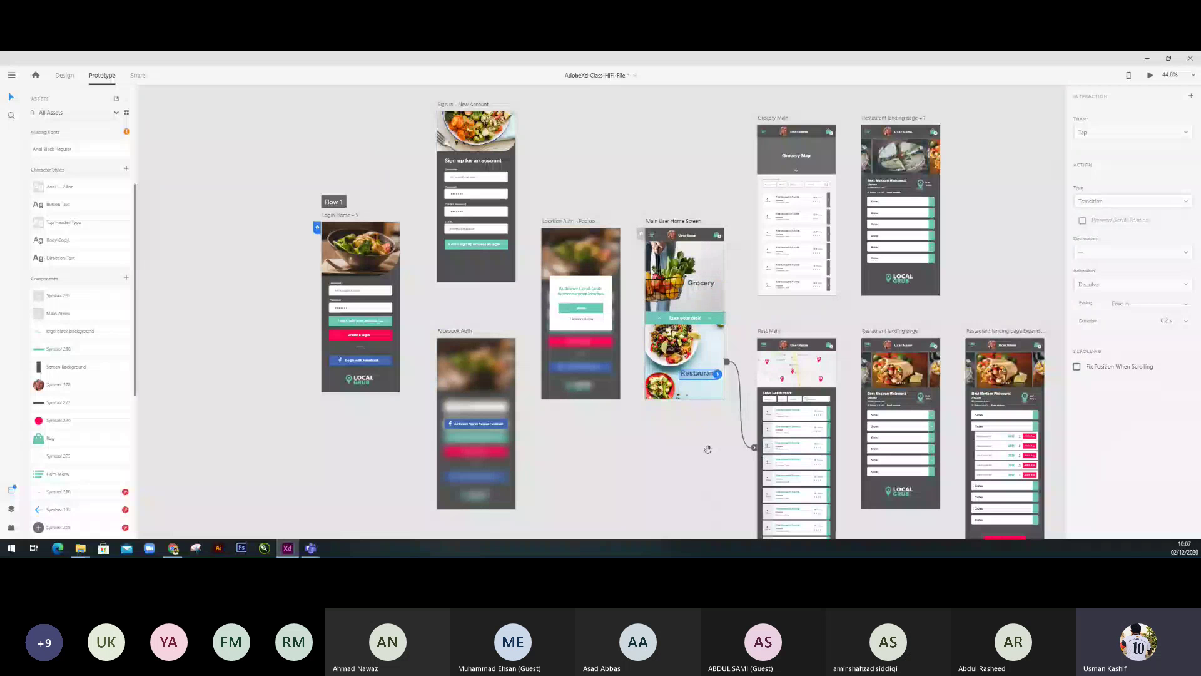
Link the second through sixth restaurant cards on the Rest Main artboard to the Restaurant landing page.
drag(707, 449, 517, 358)
click(518, 331)
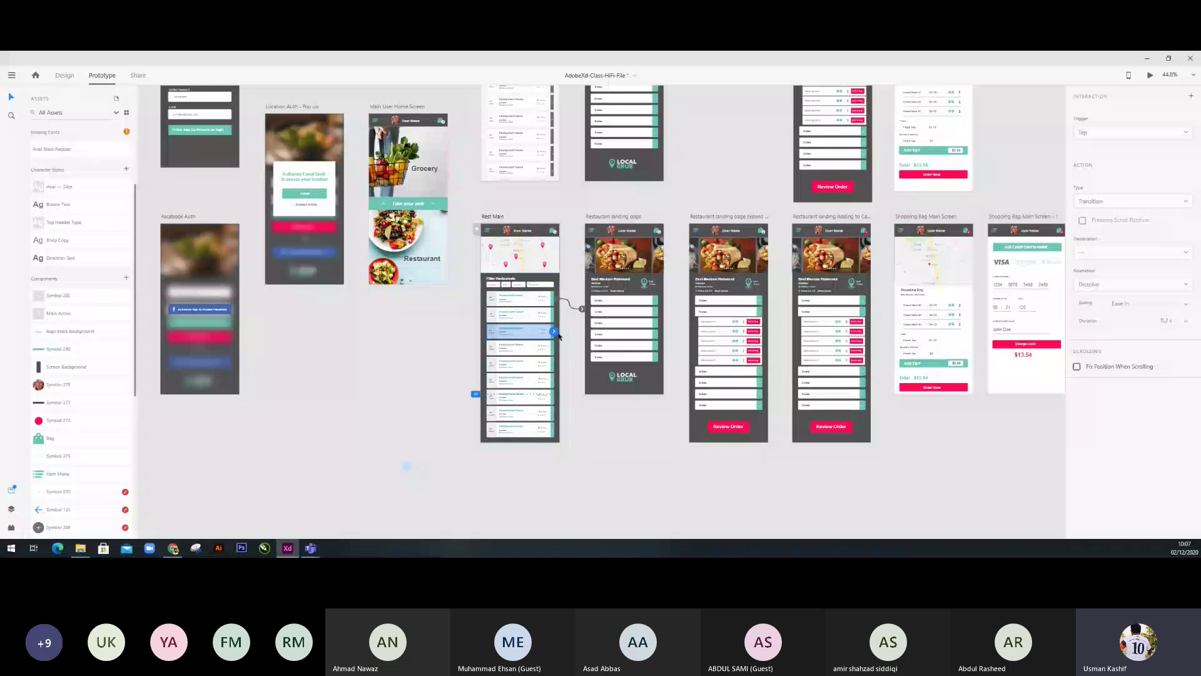
drag(554, 332, 583, 310)
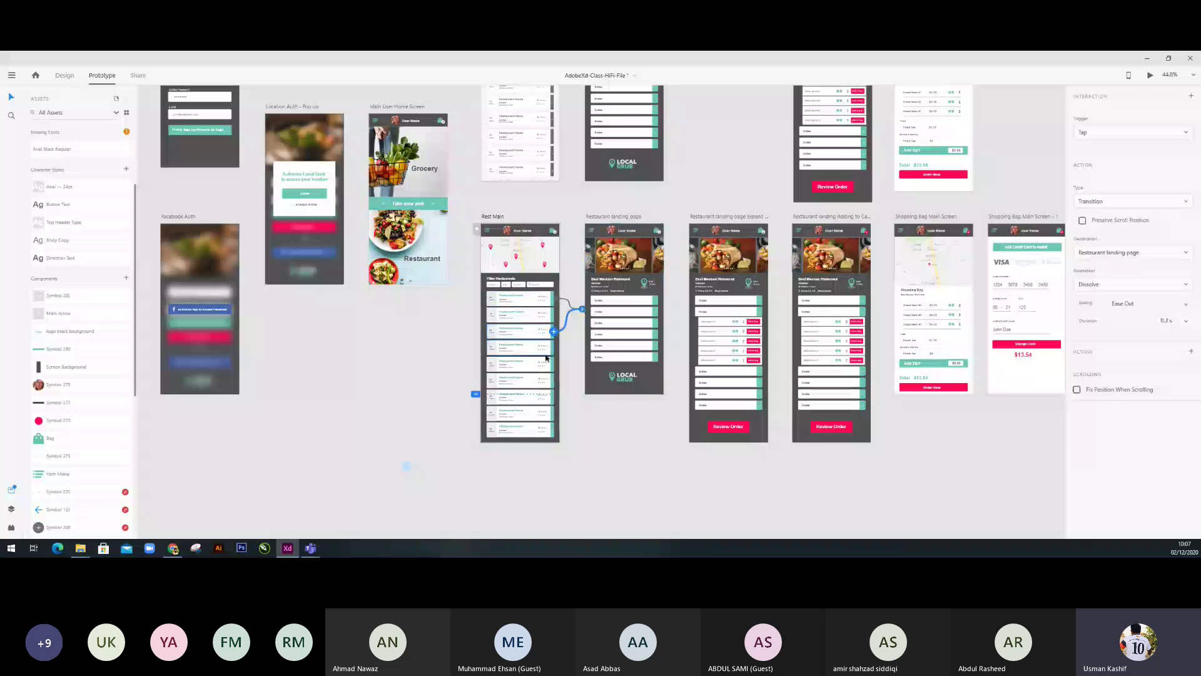
click(542, 350)
drag(554, 348, 575, 311)
click(538, 314)
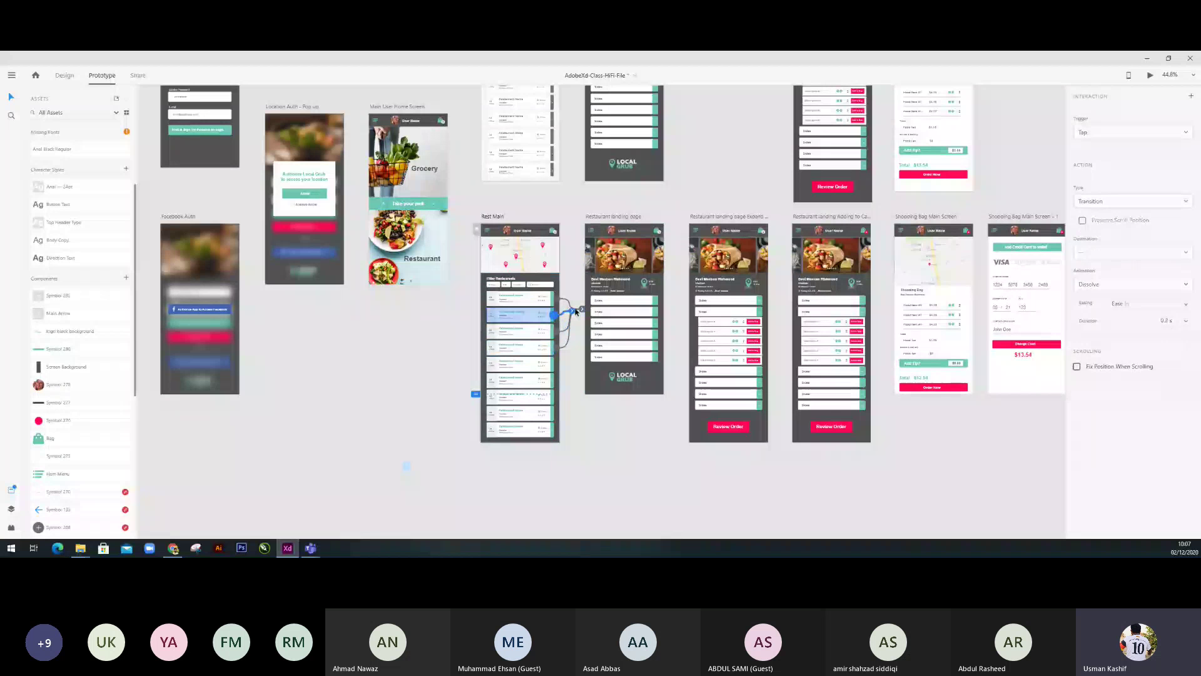
click(538, 364)
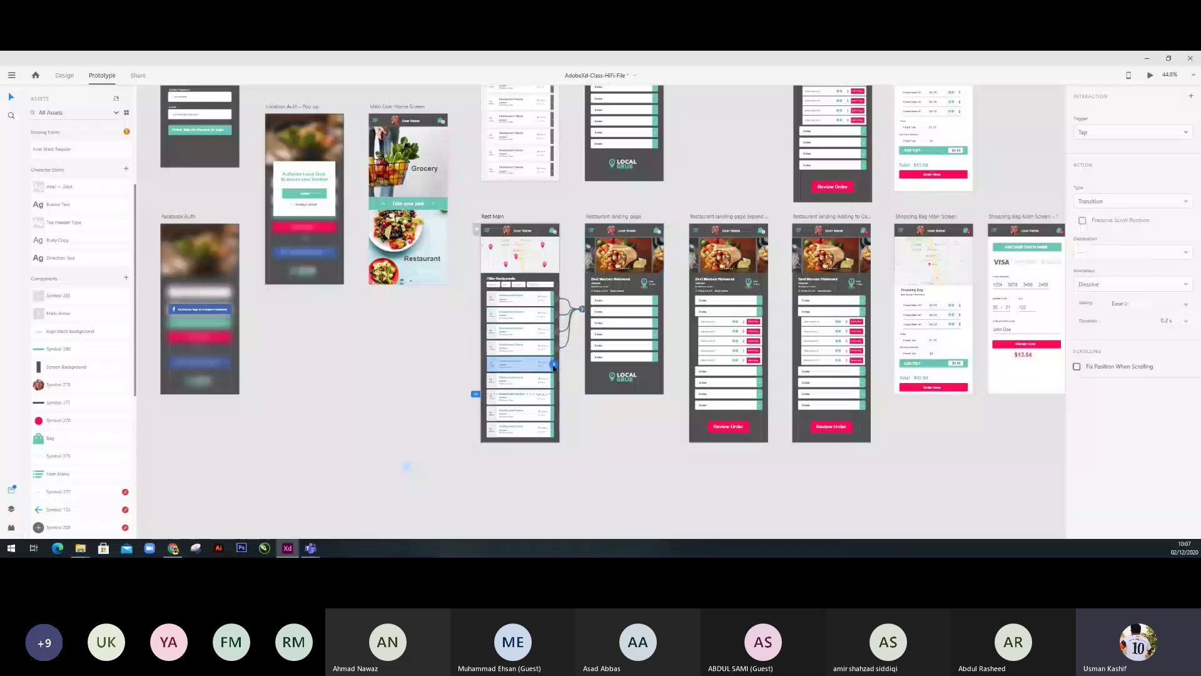
drag(554, 364, 586, 319)
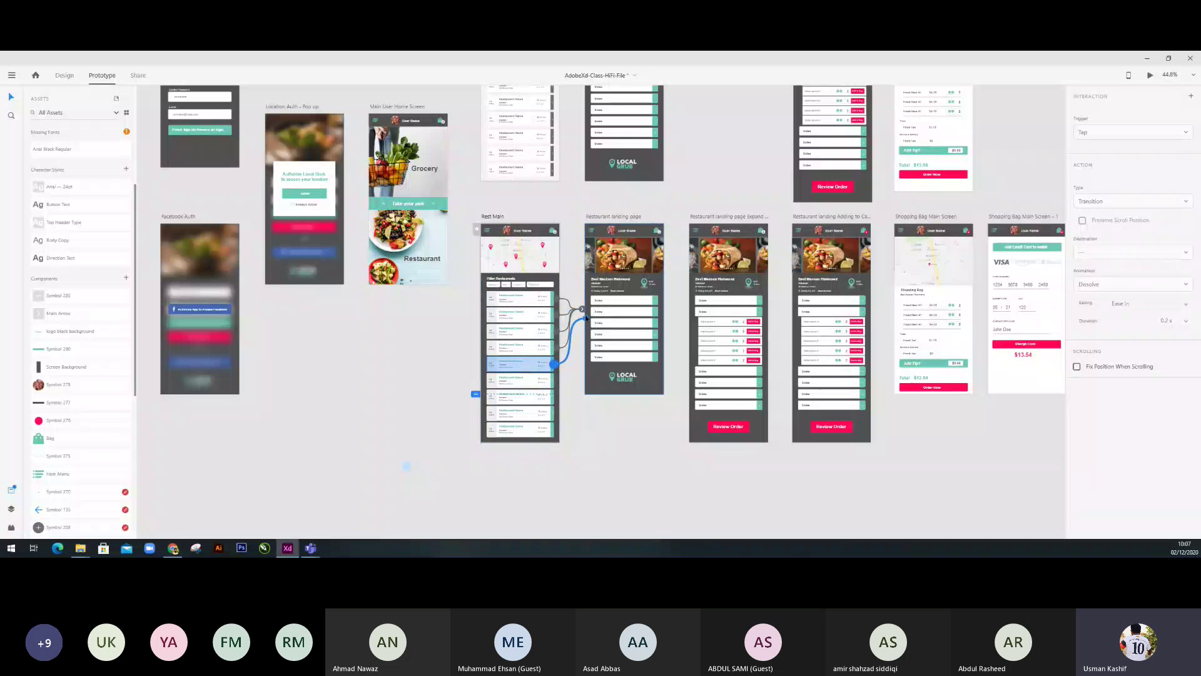
click(538, 381)
drag(553, 381, 591, 335)
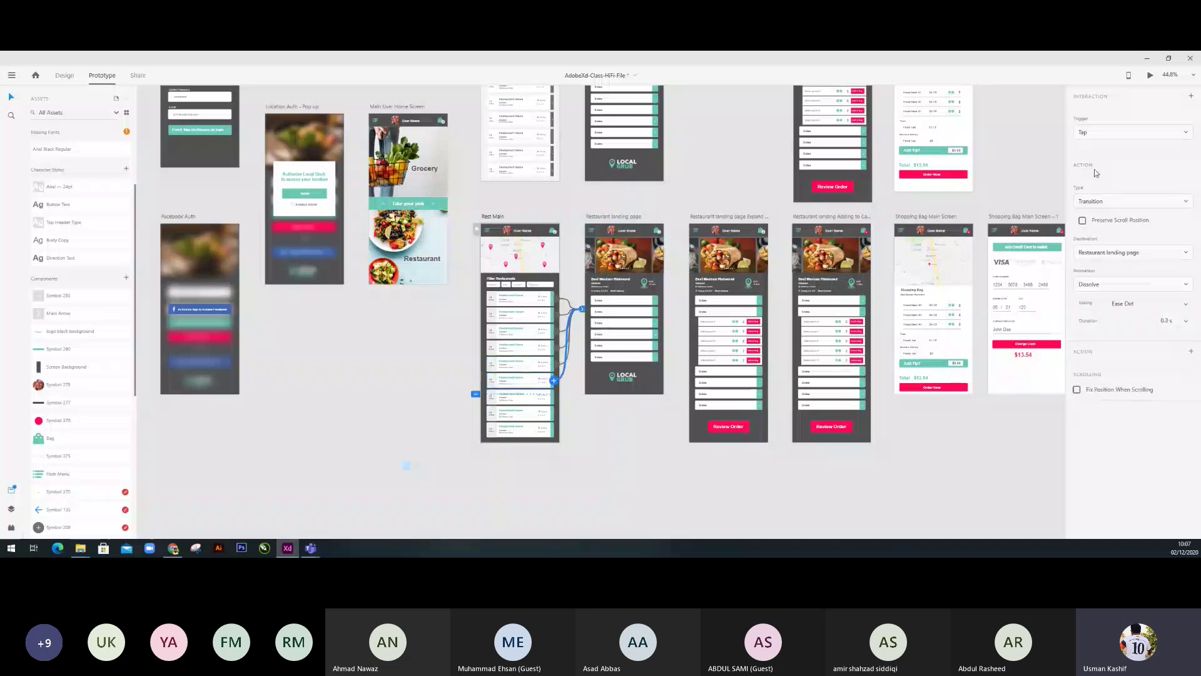
Preview from Rest Main, open the second restaurant card, expand the second Sides section and add its first option to the bag.
click(1150, 75)
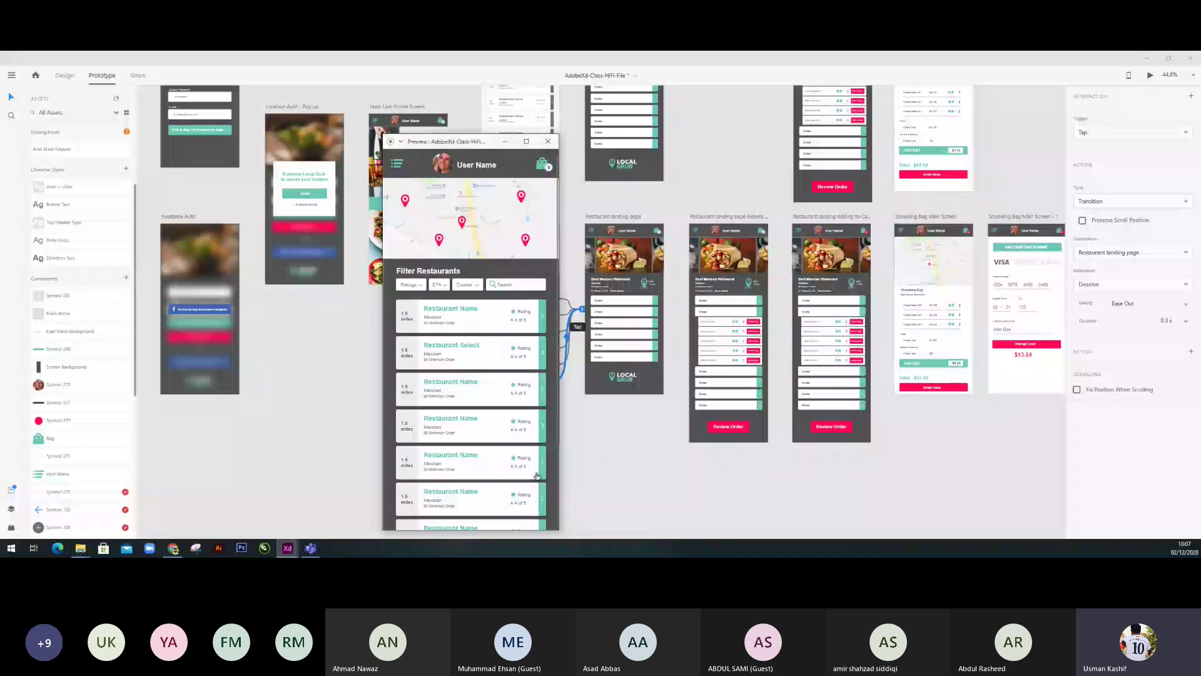
click(542, 354)
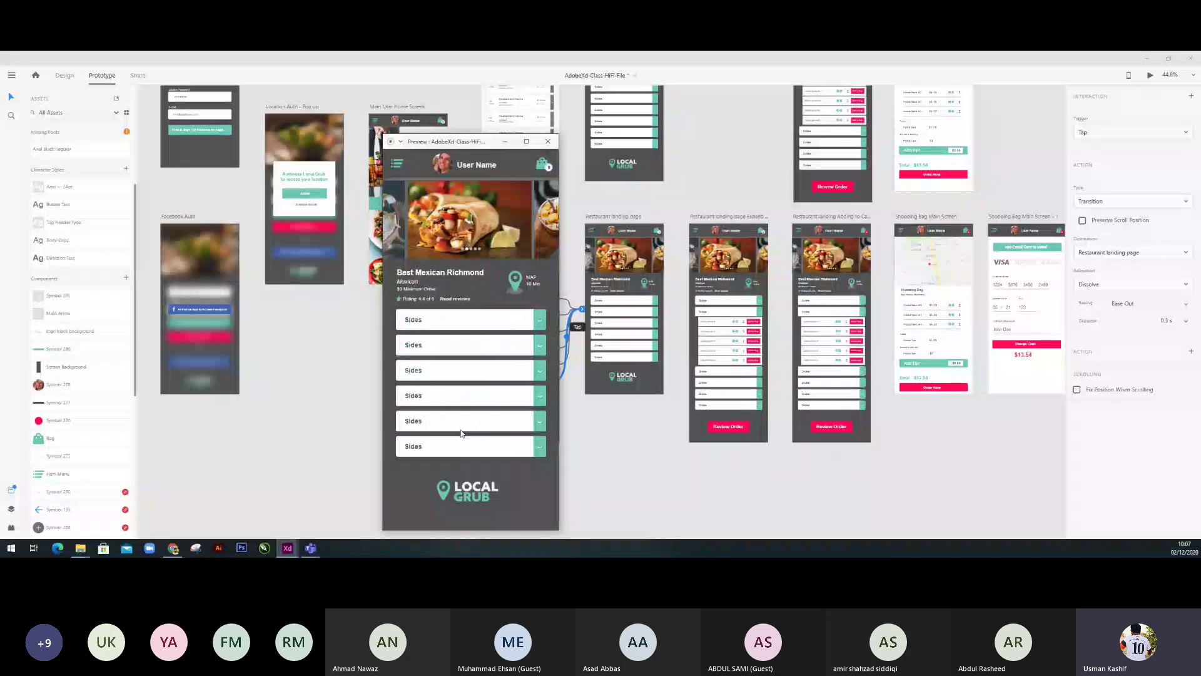
click(539, 345)
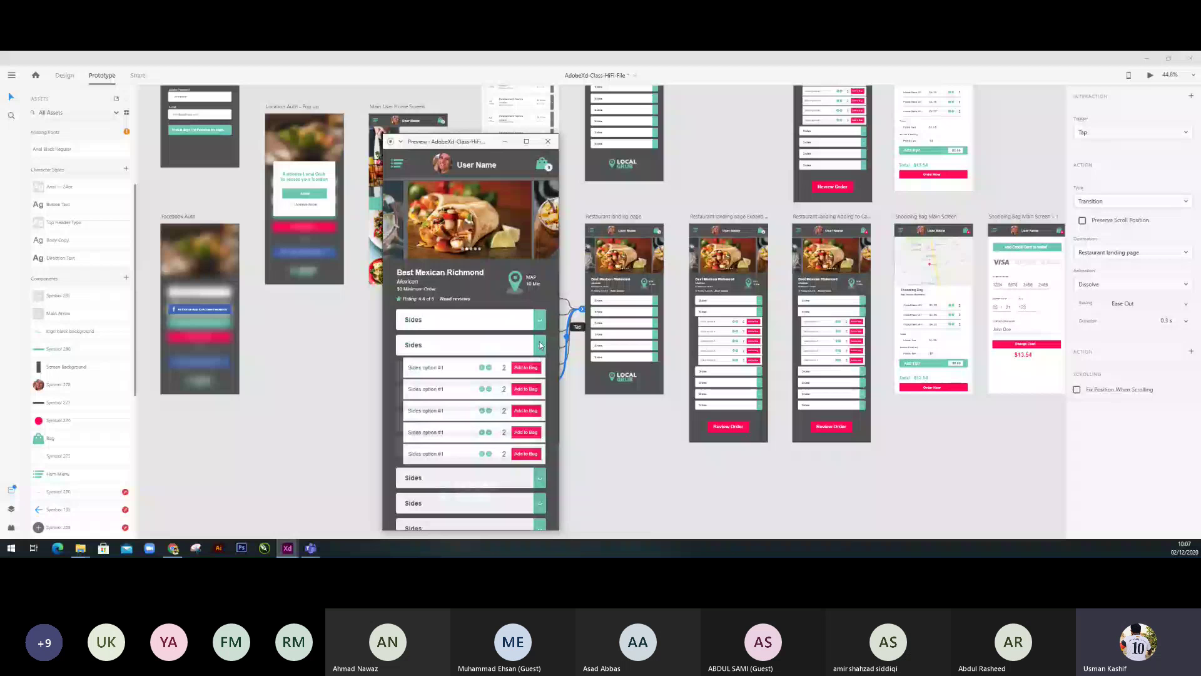
click(525, 367)
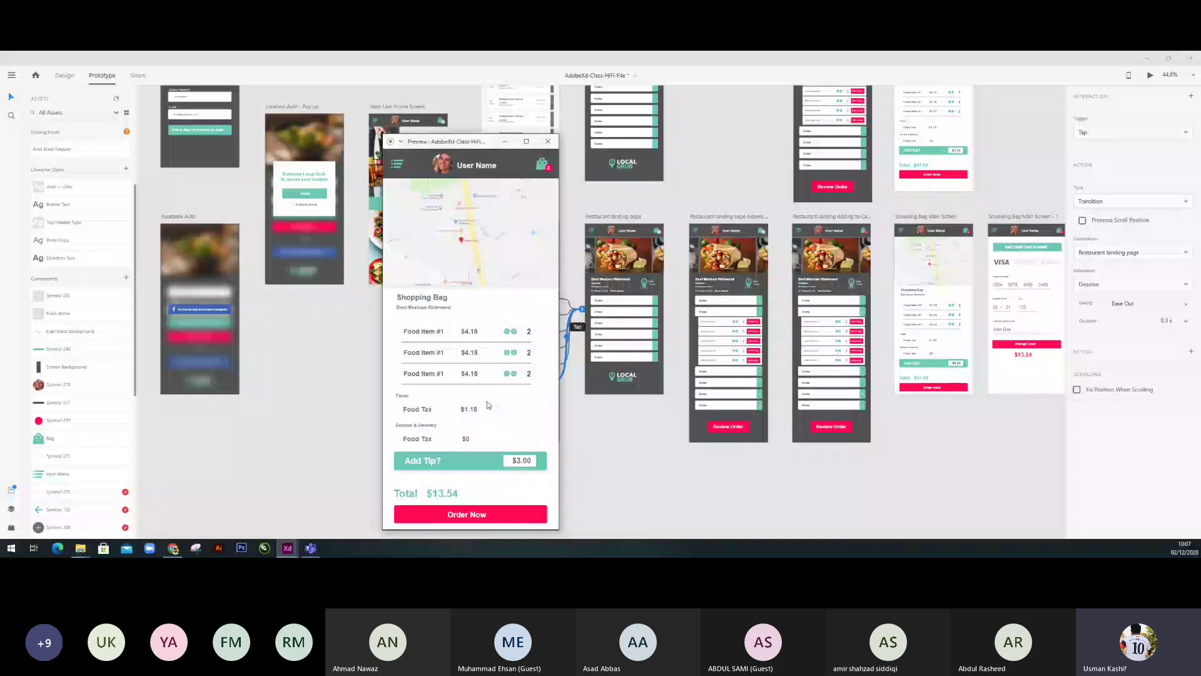
In the preview, place the shopping bag order, charge the card through to the ETA map and close the preview.
scroll(487, 400, down, 1)
click(481, 491)
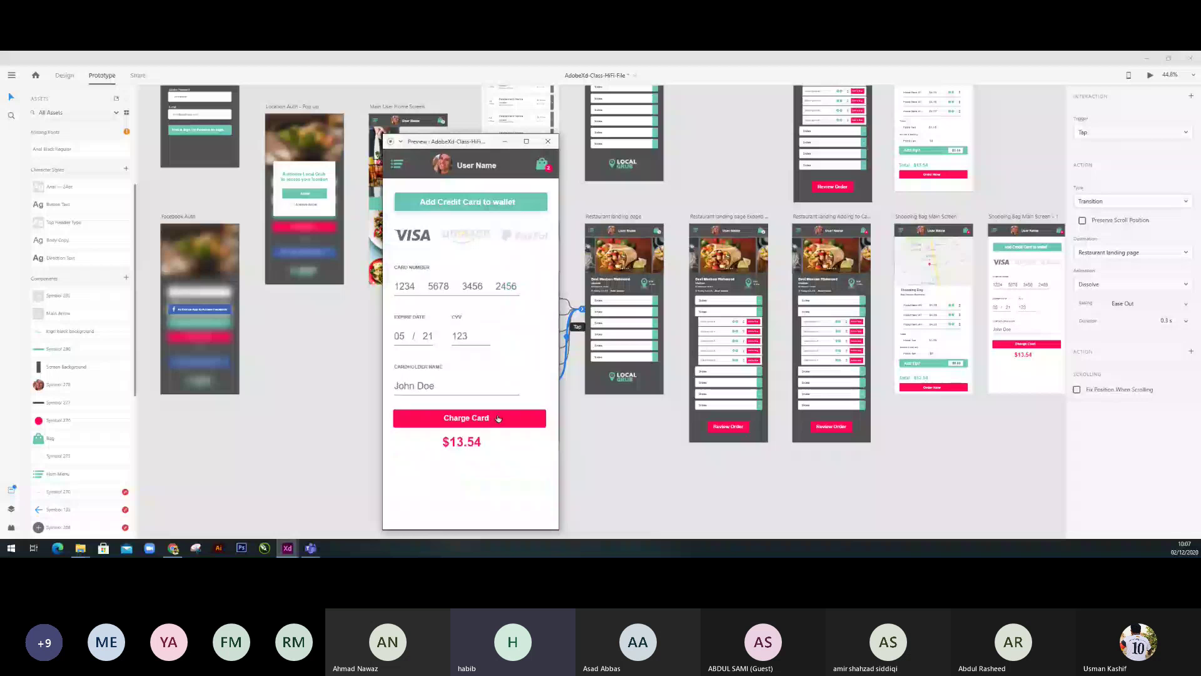
click(498, 418)
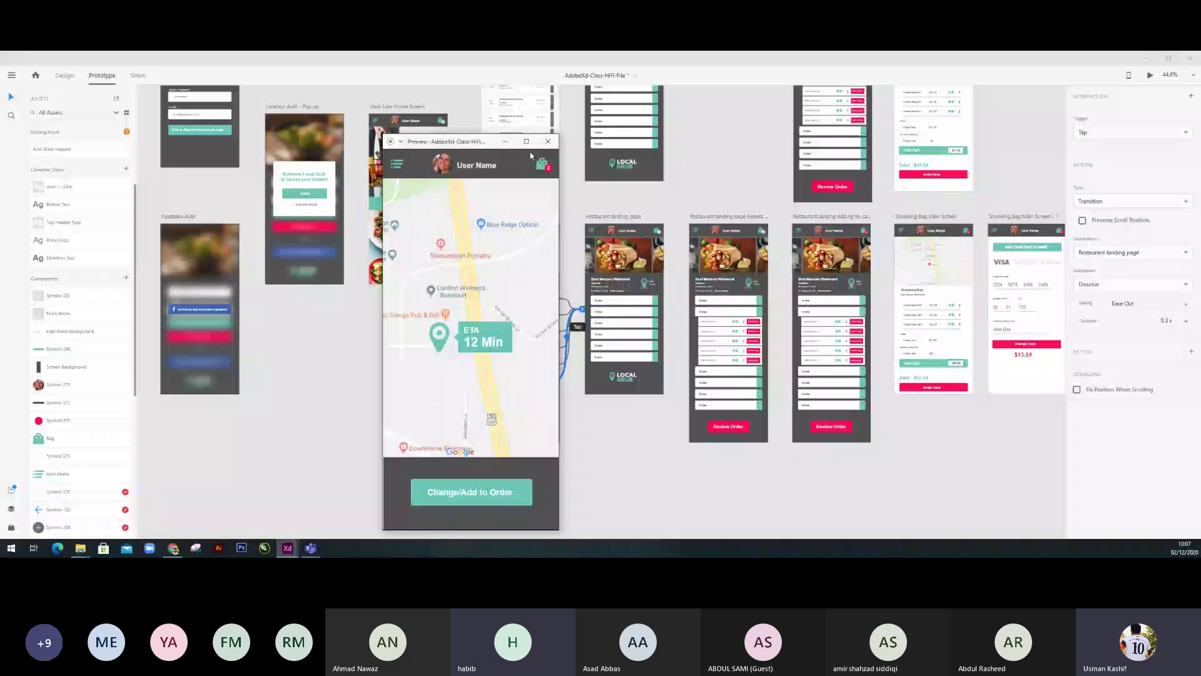
click(547, 141)
Bring all artboards into view and start a preview from the Login Home screen.
key(ctrl+0)
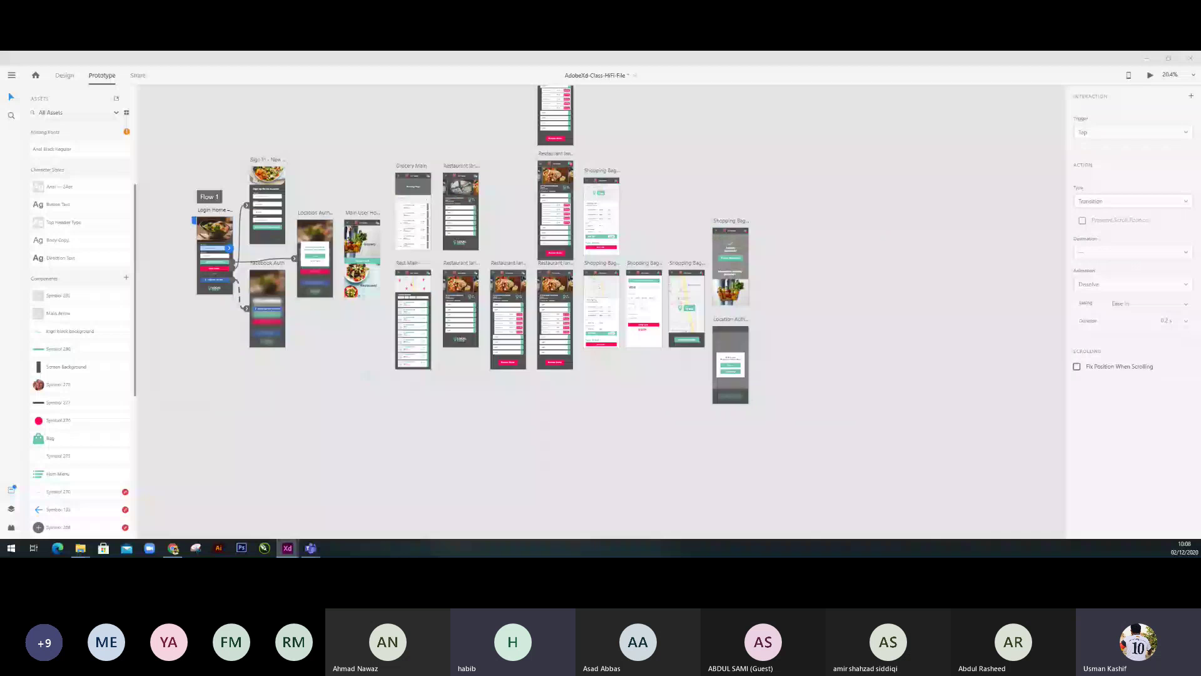
key(ctrl+Return)
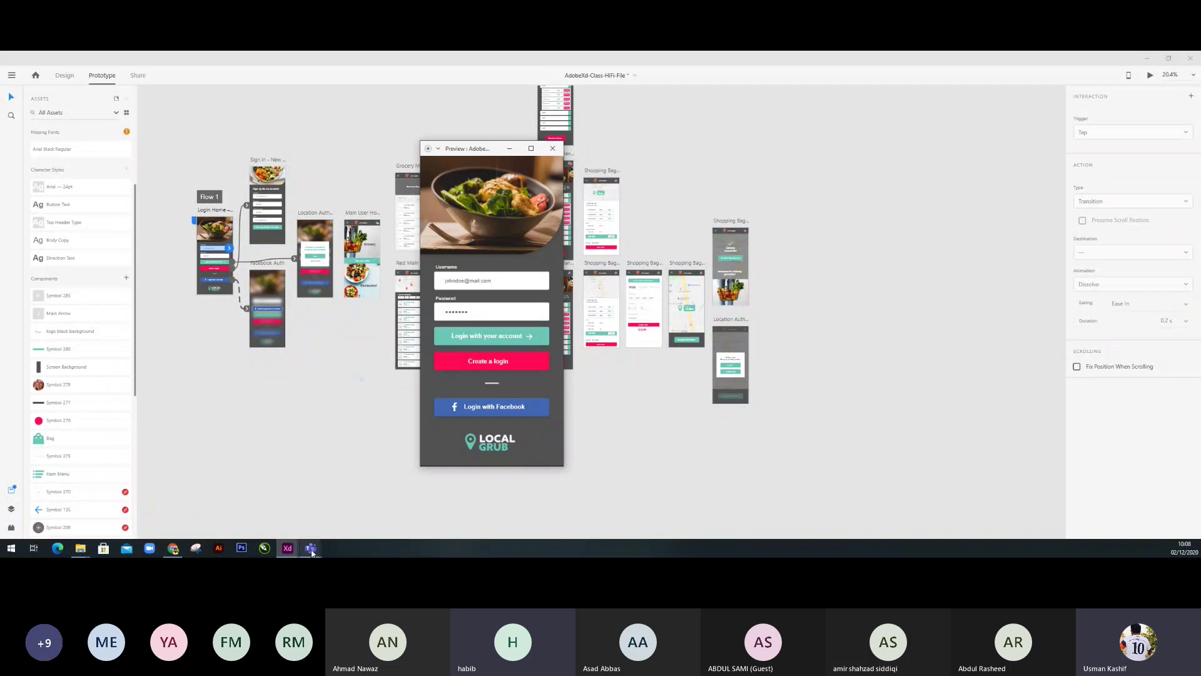
mouse_move(311, 549)
click(278, 512)
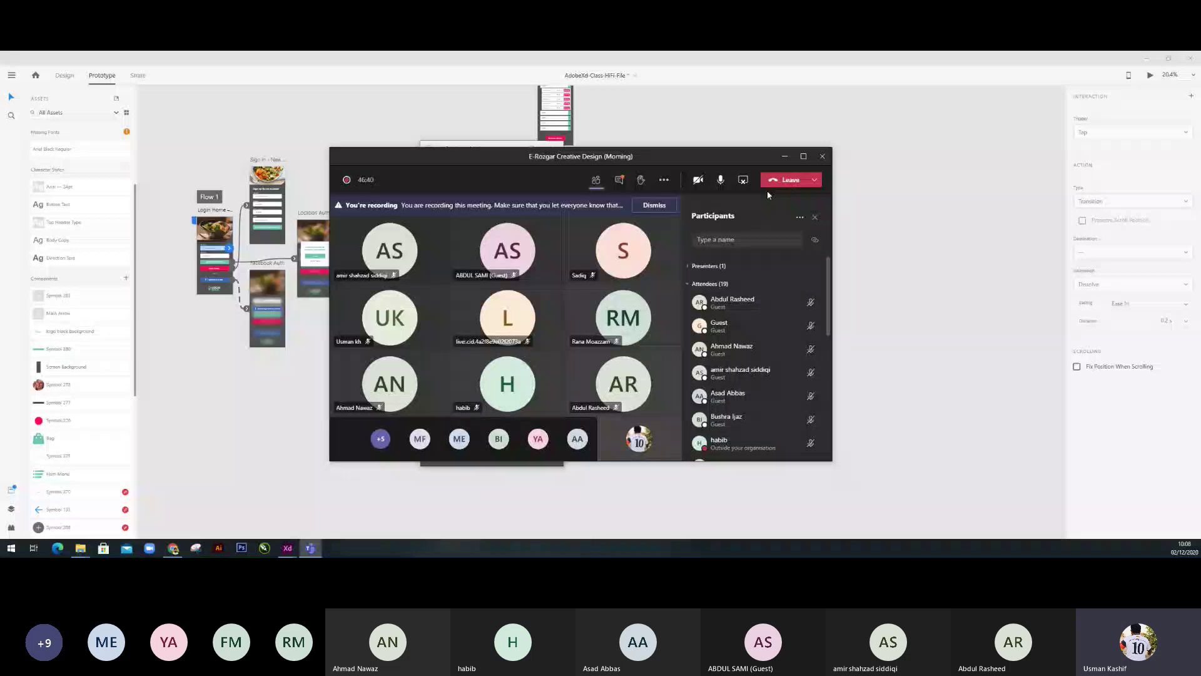
click(784, 156)
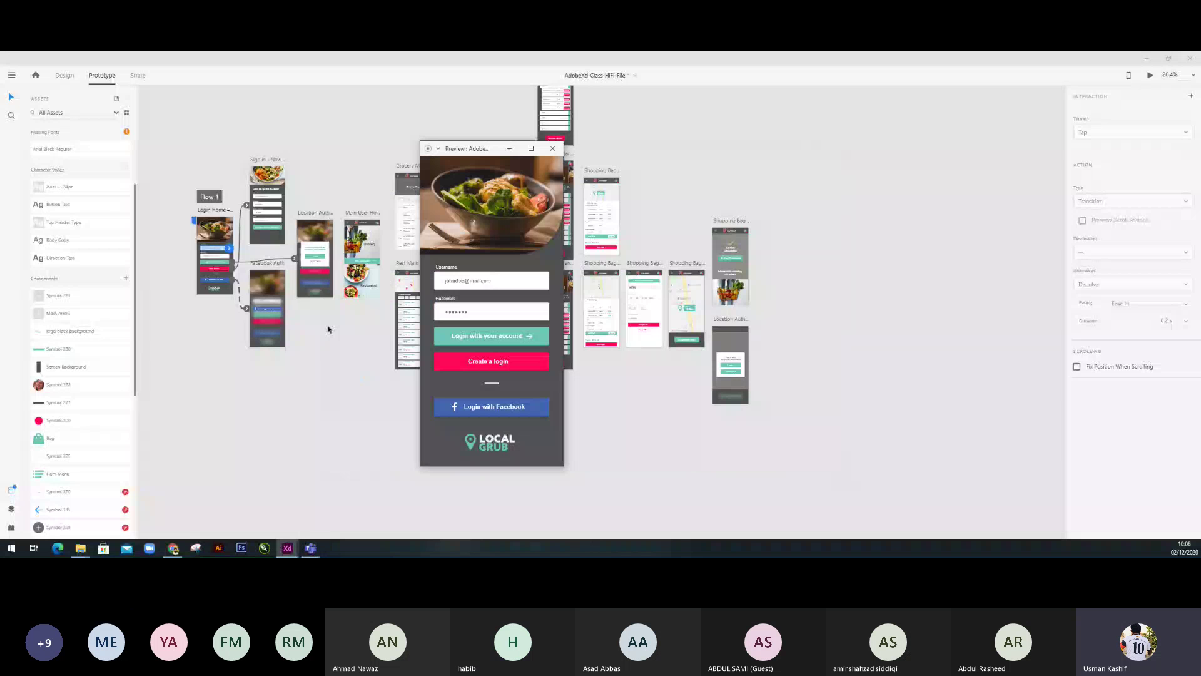
Test the preview from Create a login through sign-up, location permission and the Restaurant choice to the first restaurant card.
click(492, 362)
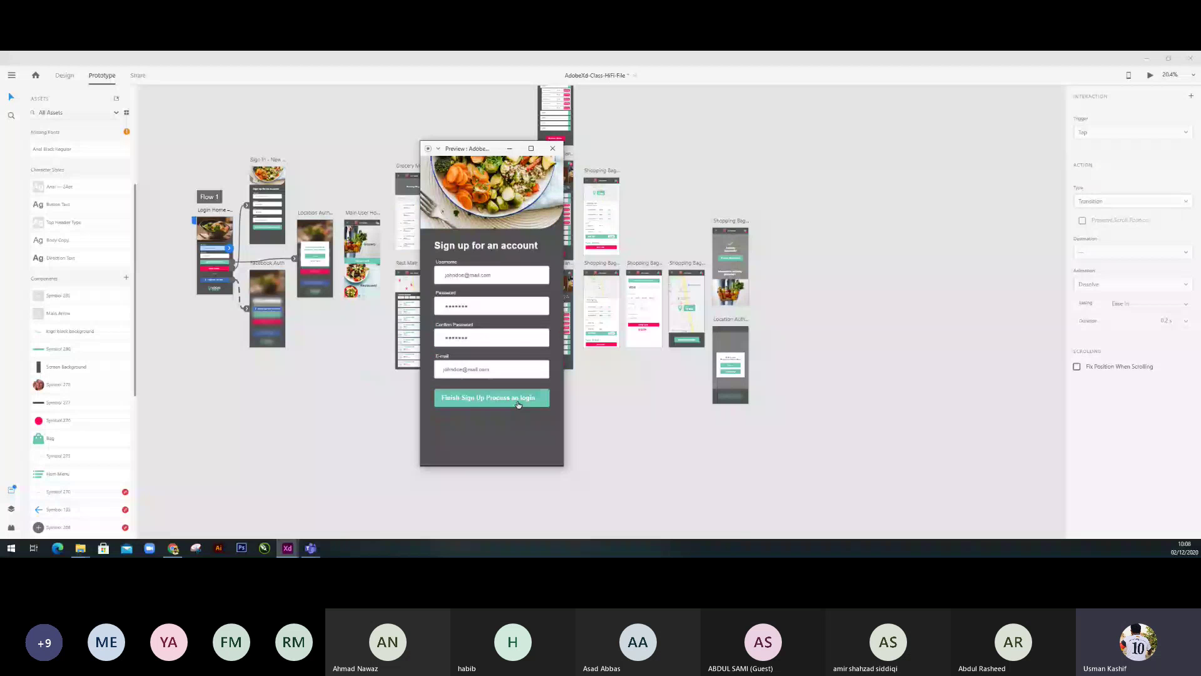
click(498, 305)
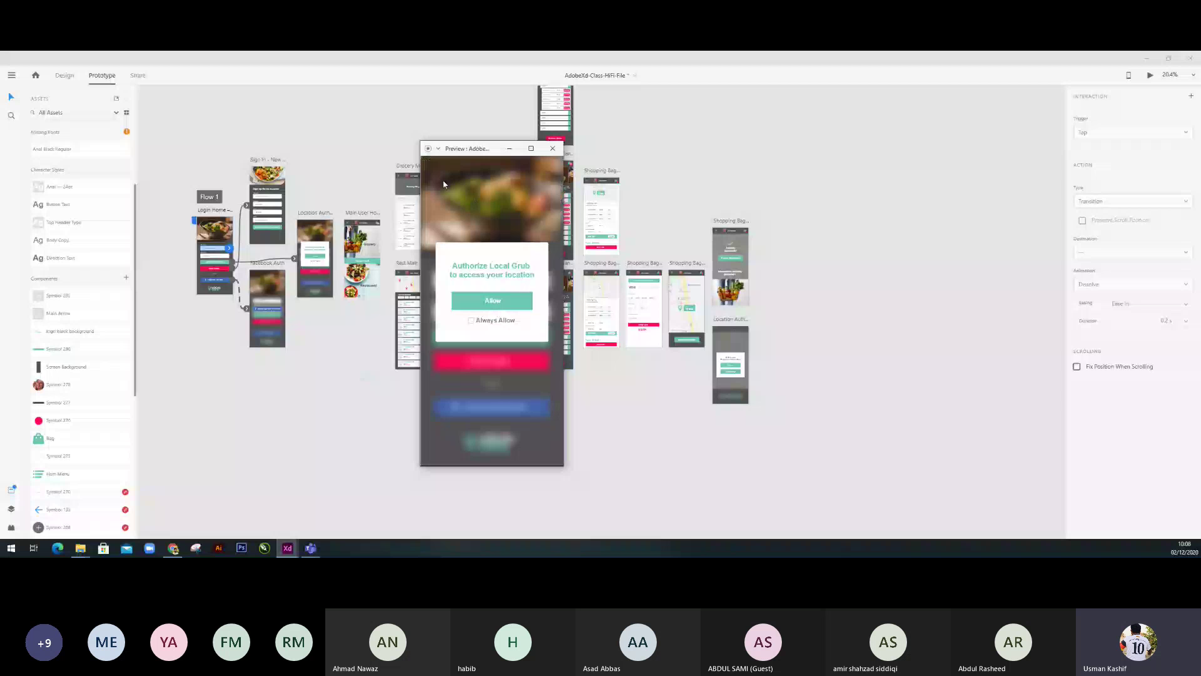
click(492, 305)
click(489, 302)
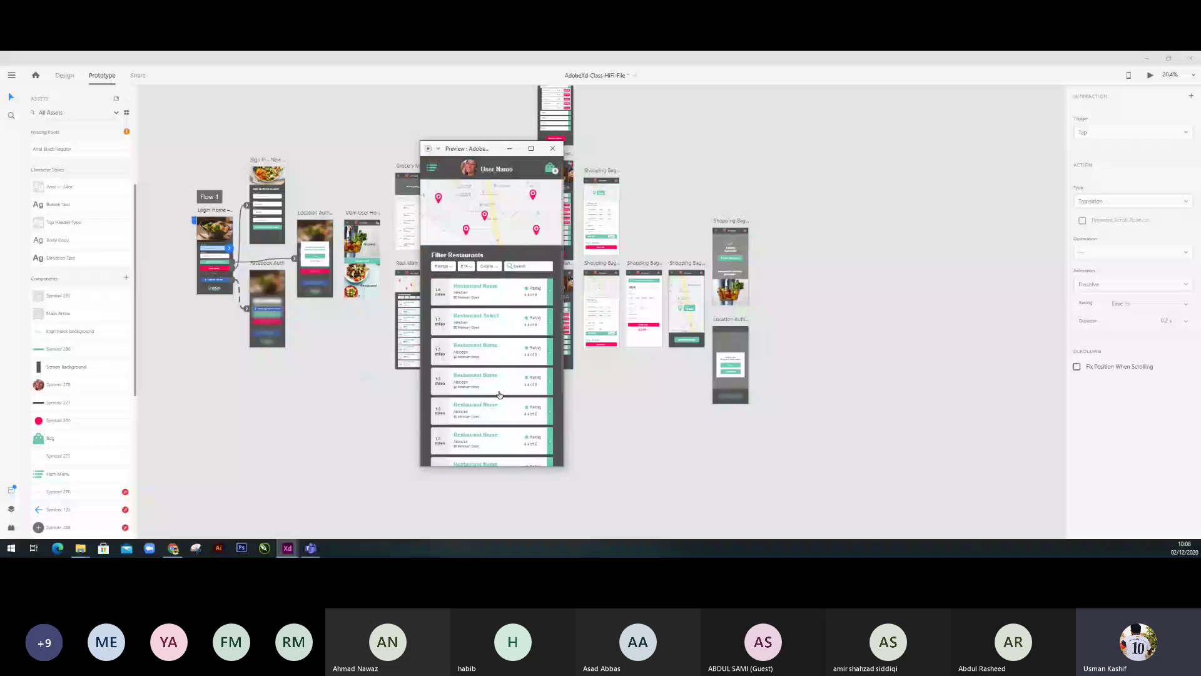
click(549, 292)
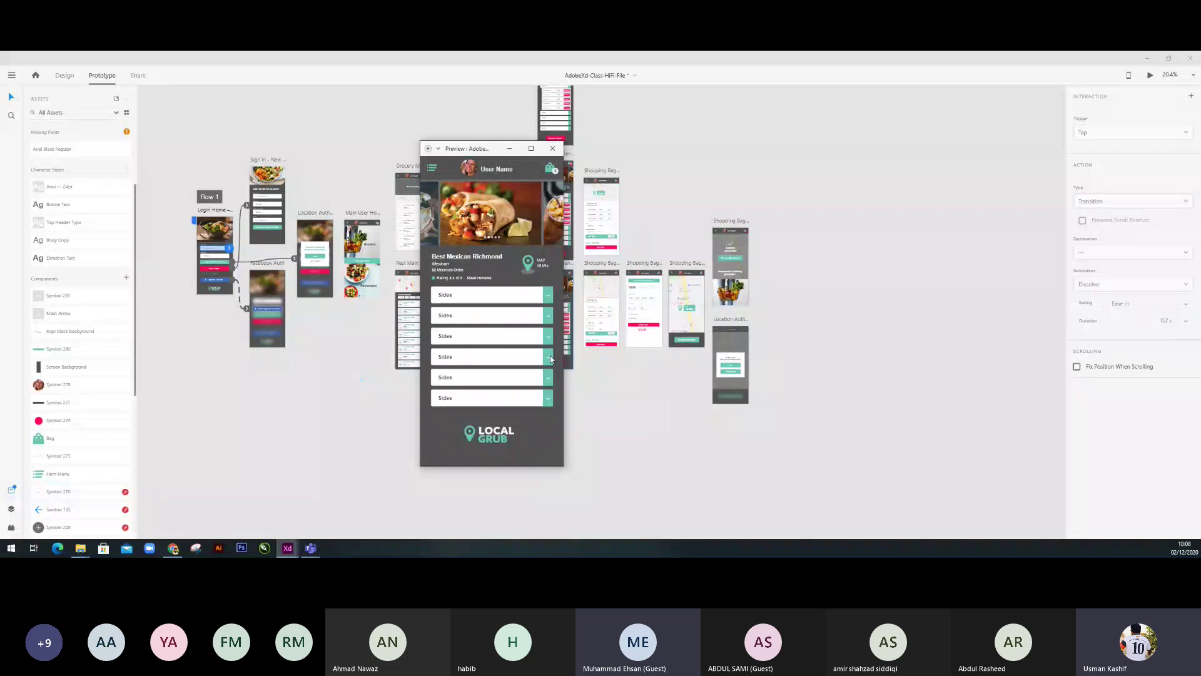
Test the food photo carousel on the Best Mexican Richmond page by switching its pictures back and forth.
click(518, 225)
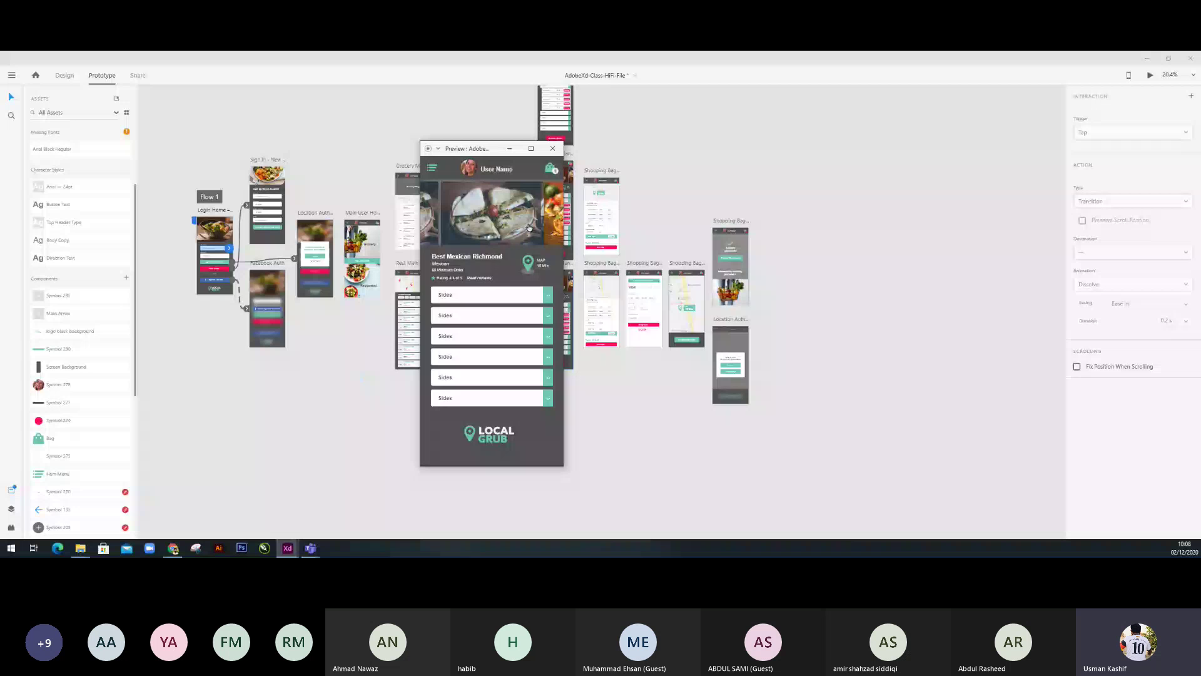
click(474, 223)
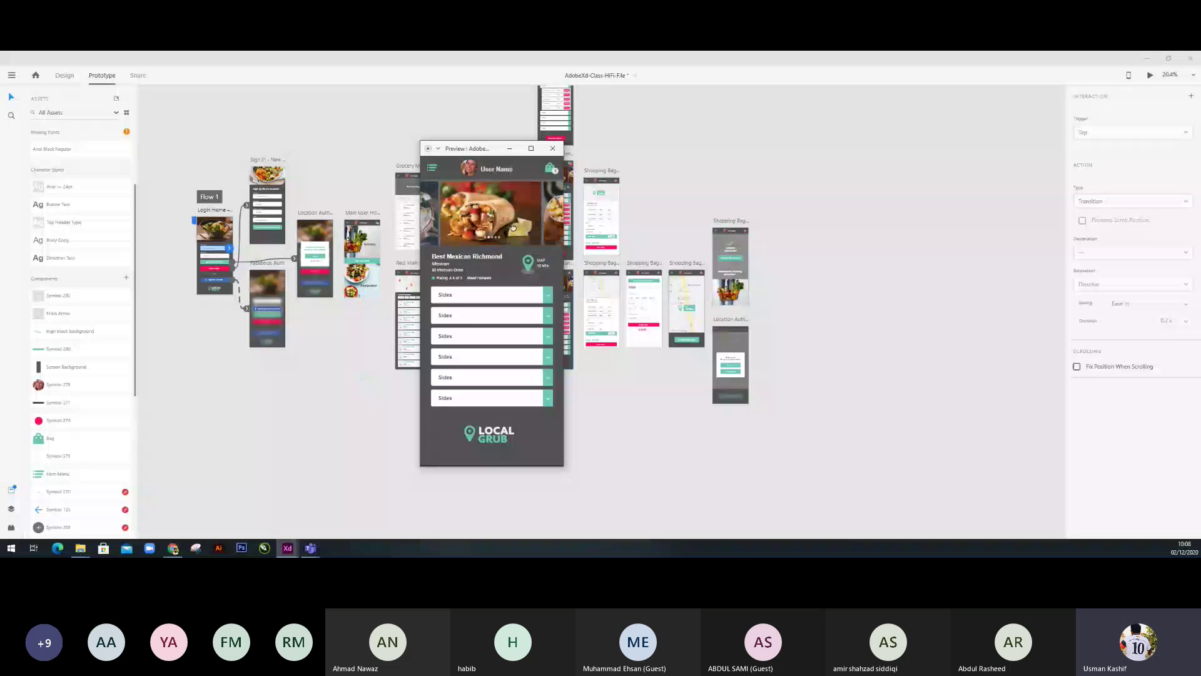
click(513, 224)
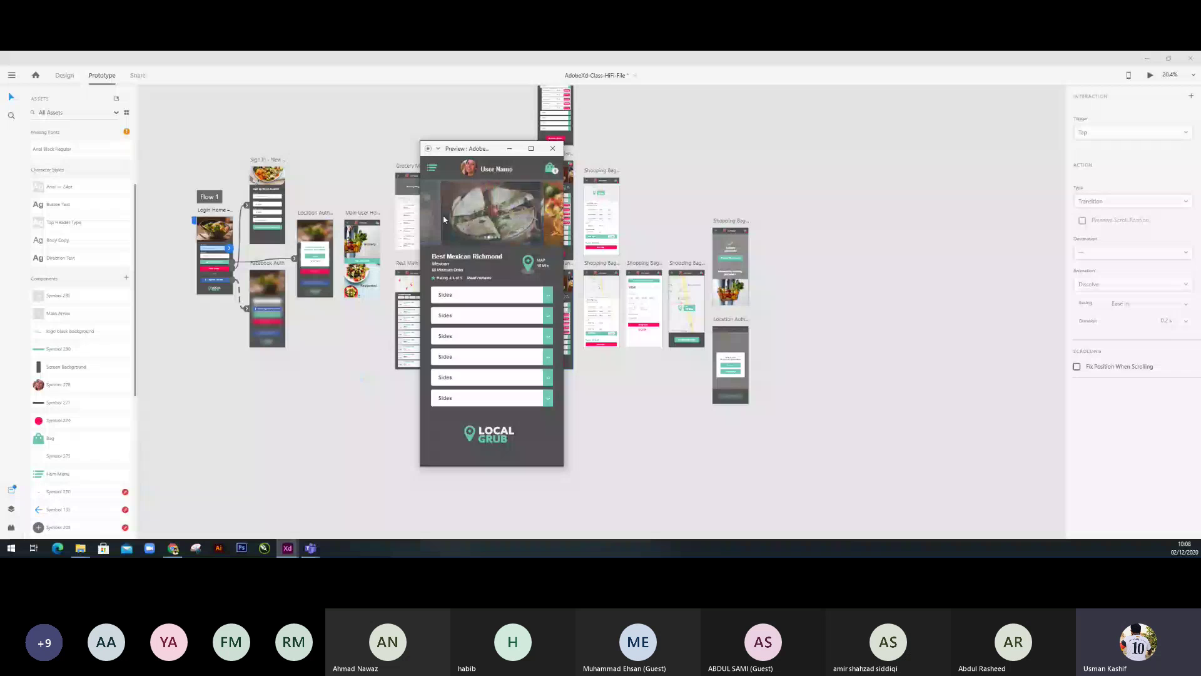
click(514, 216)
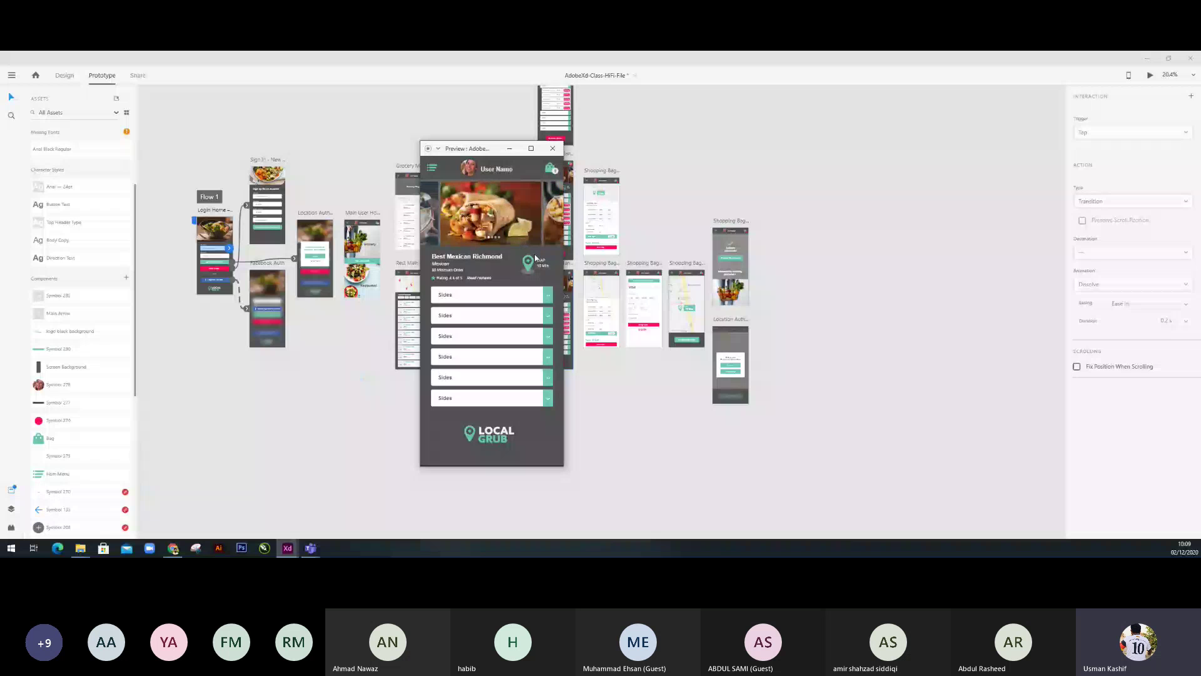
Expand the second Sides section in the preview and add its first option to the bag.
click(548, 321)
click(538, 335)
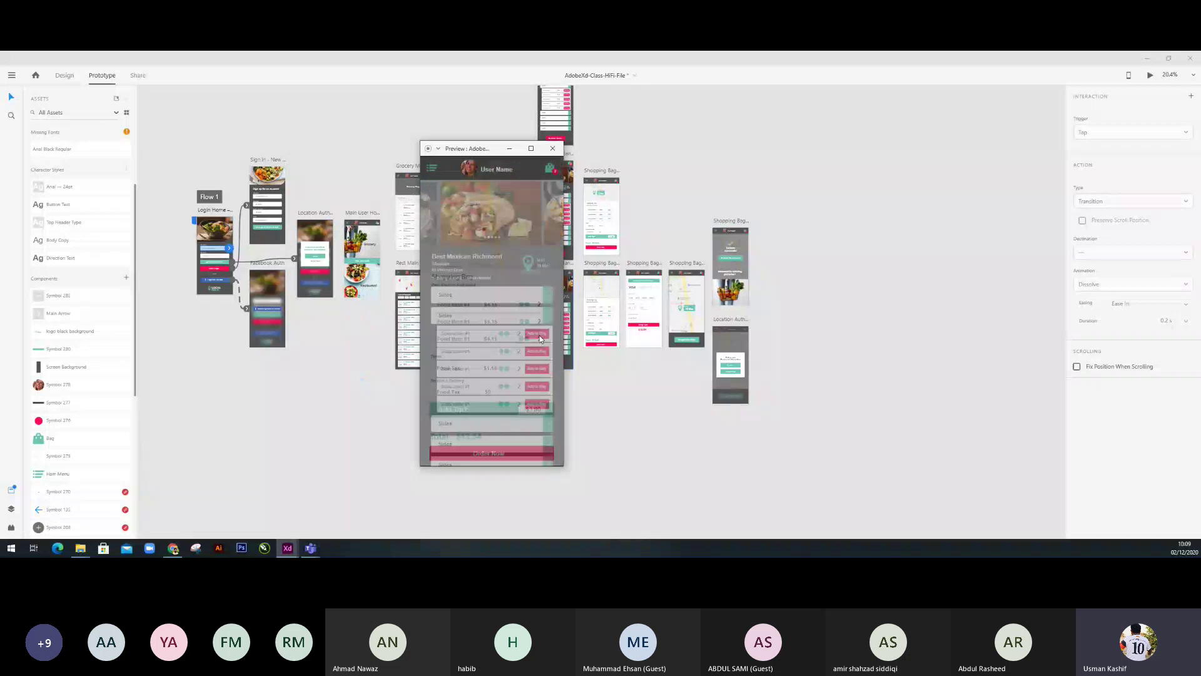
scroll(488, 252, down, 1)
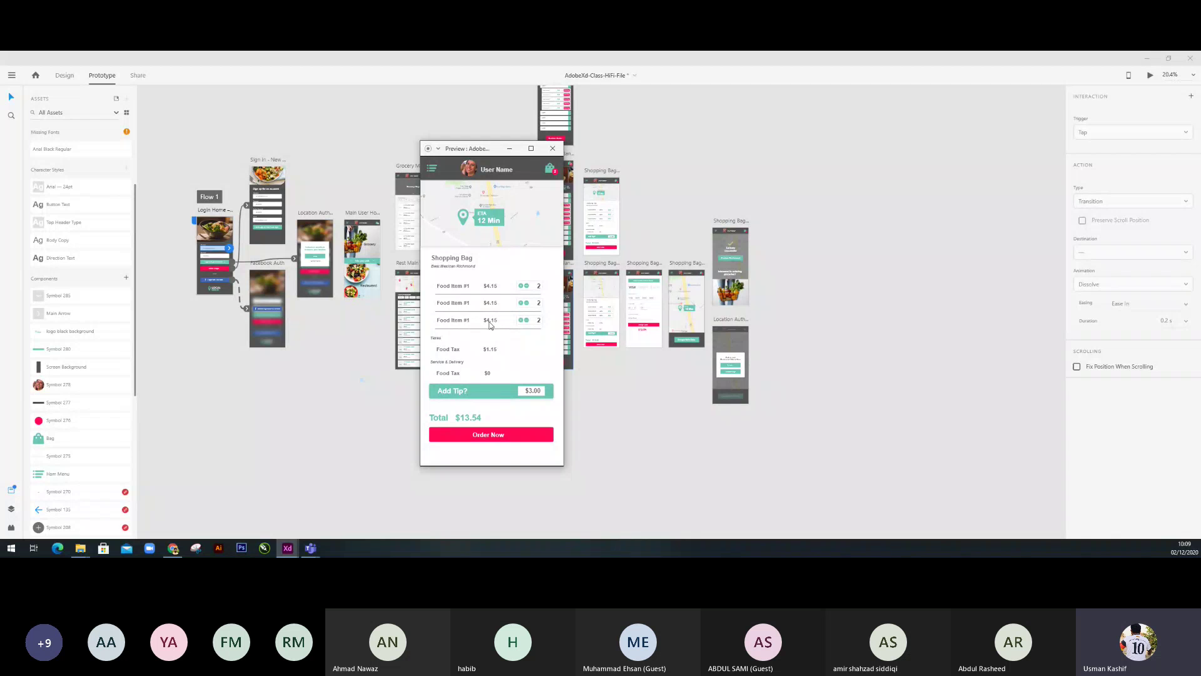
Test ordering and charging the card, open the Change/Add to Order contact pop-up and close the preview.
click(488, 435)
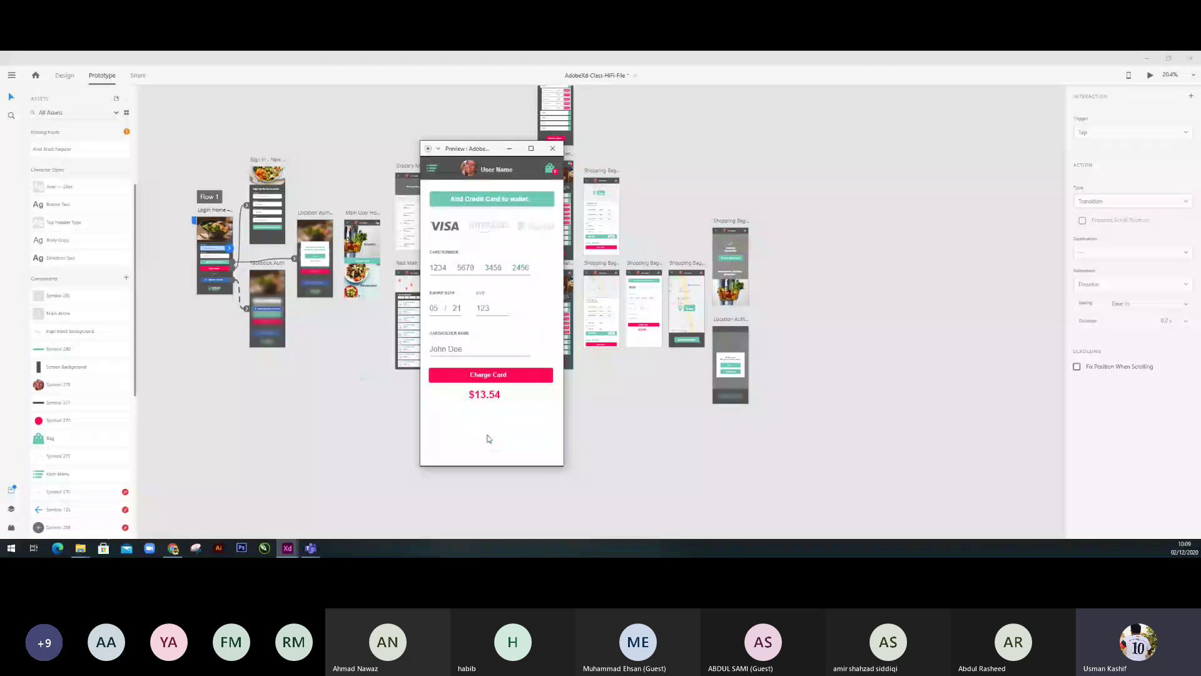
click(520, 376)
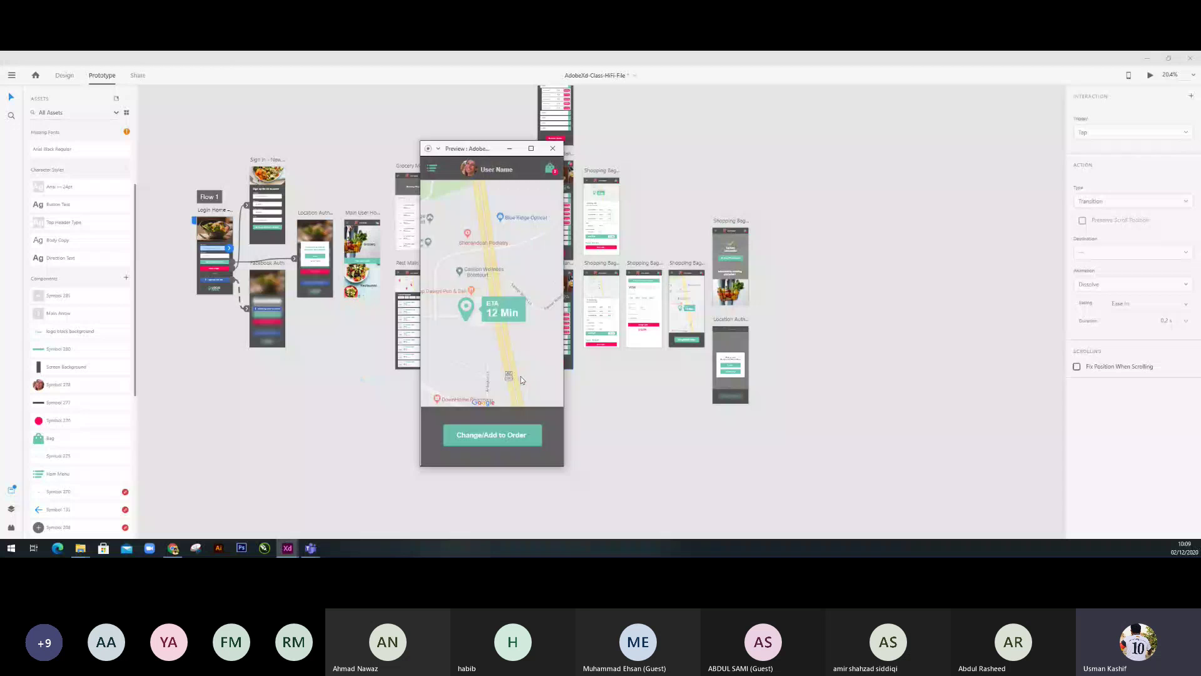
click(490, 432)
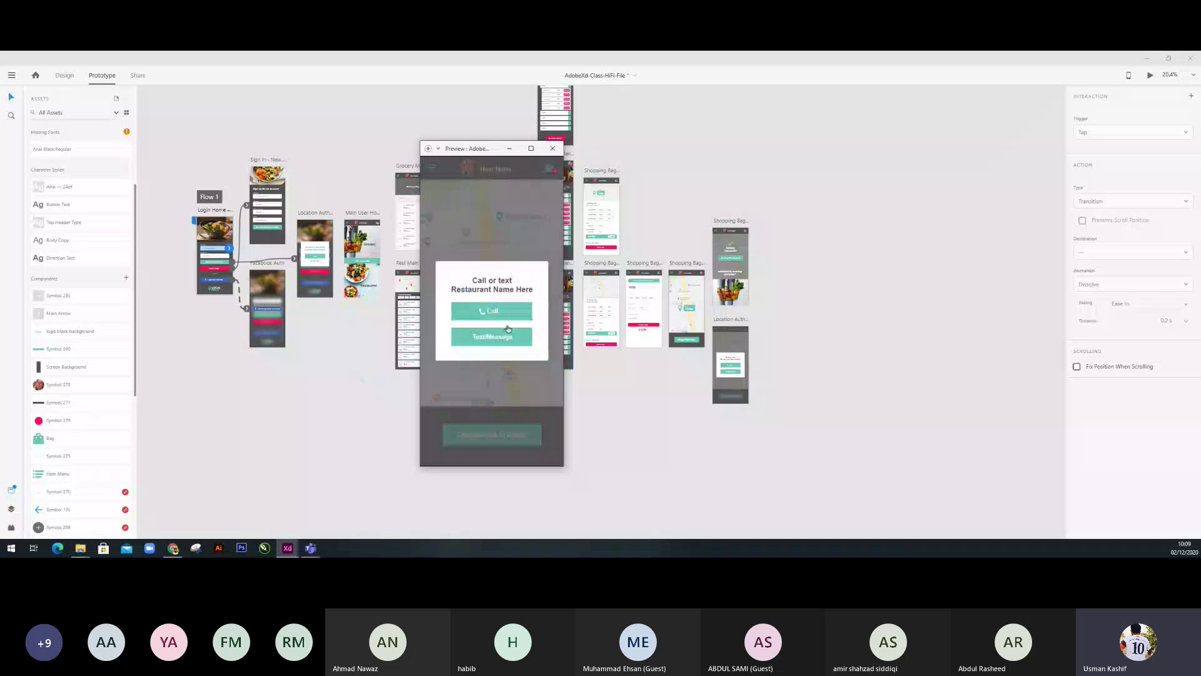
click(508, 329)
click(553, 149)
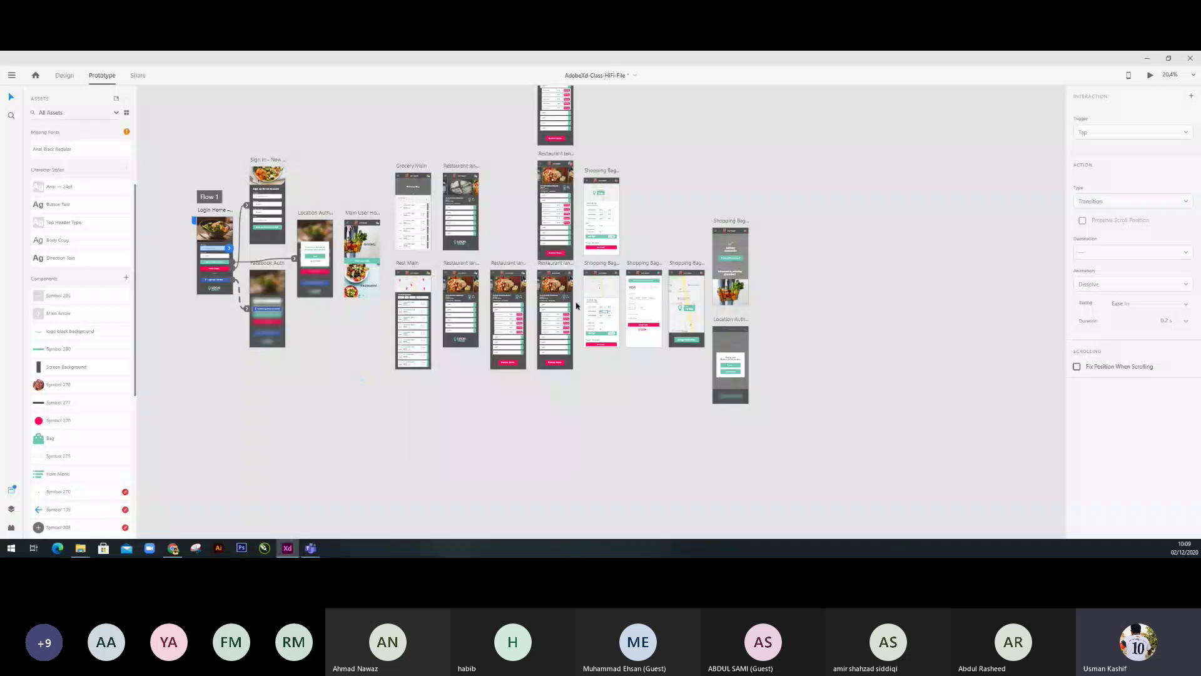
Inspect the link points of the lower-row Shopping Bag Main Screen artboard and its map, and clear the selection.
click(614, 305)
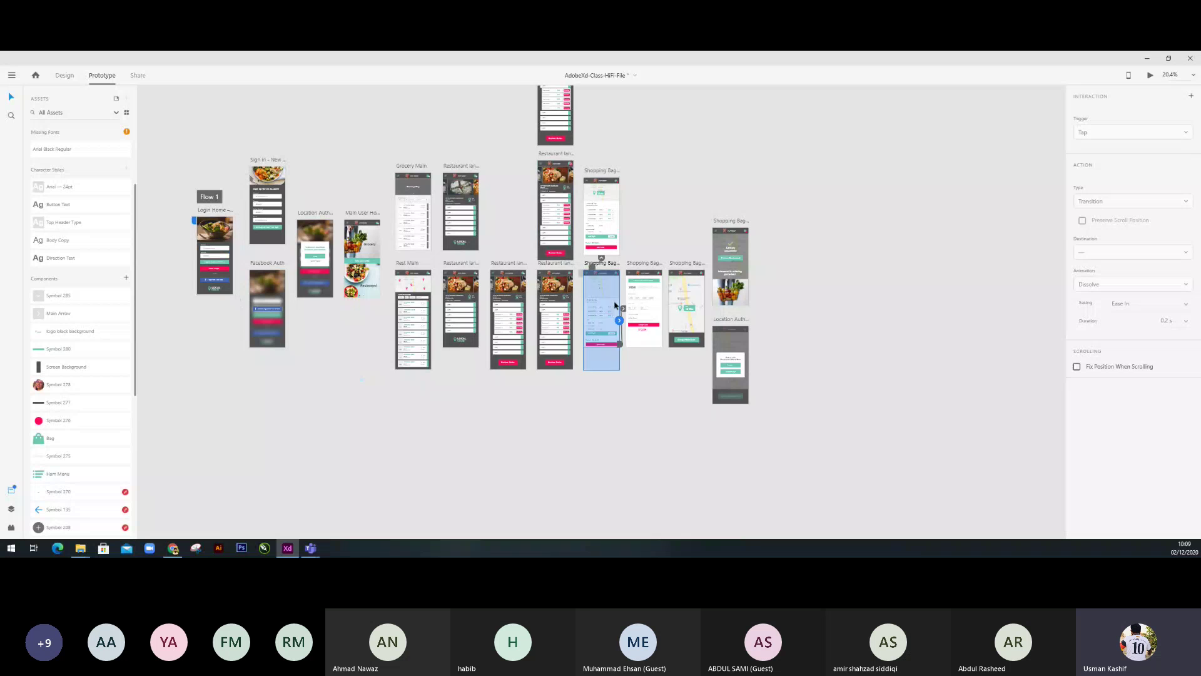
click(604, 280)
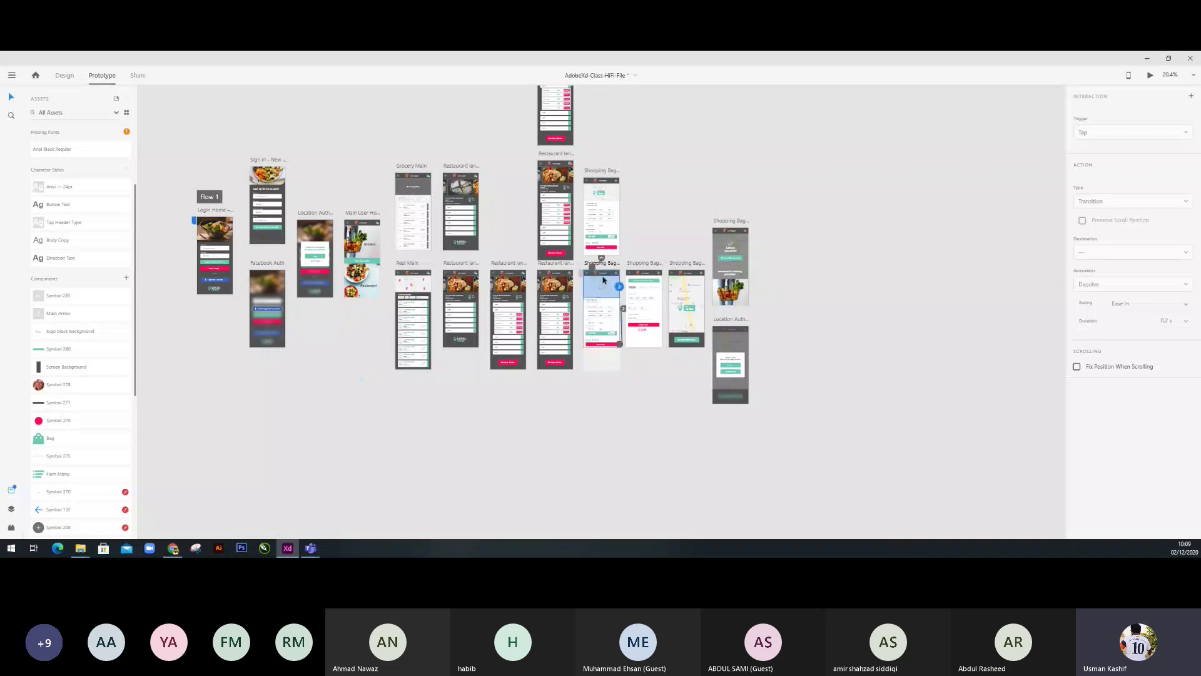
click(632, 366)
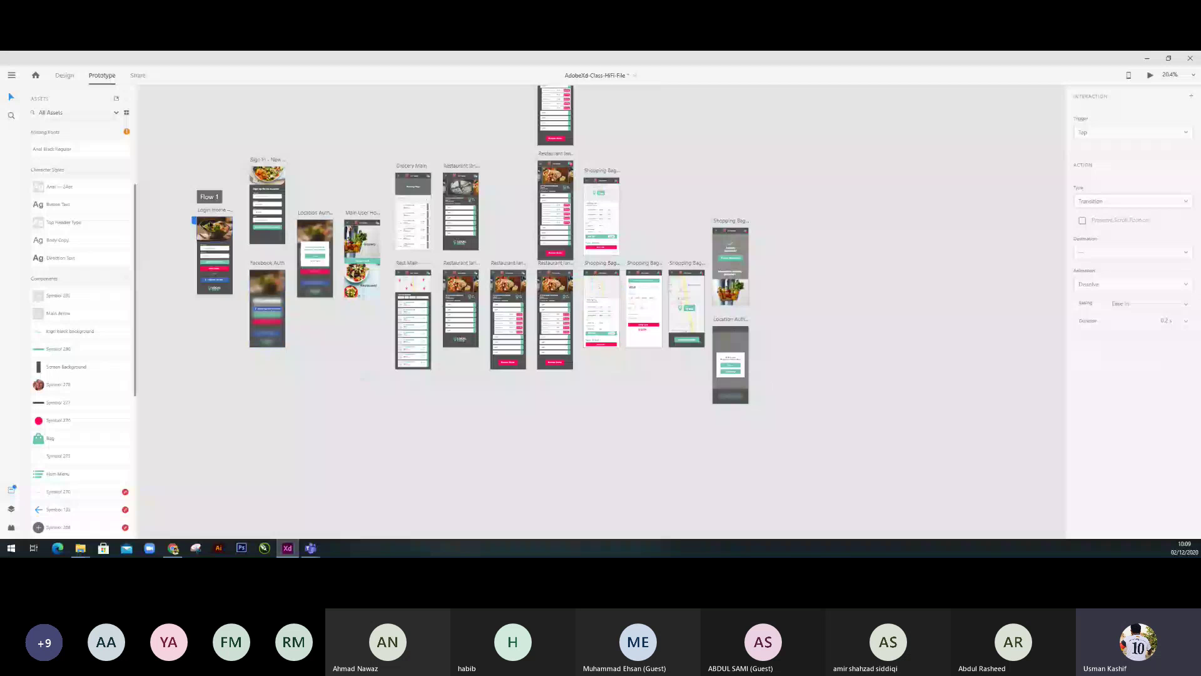
Examine the trigger and action type options of the Login with your account link on the Login Home artboard.
click(214, 229)
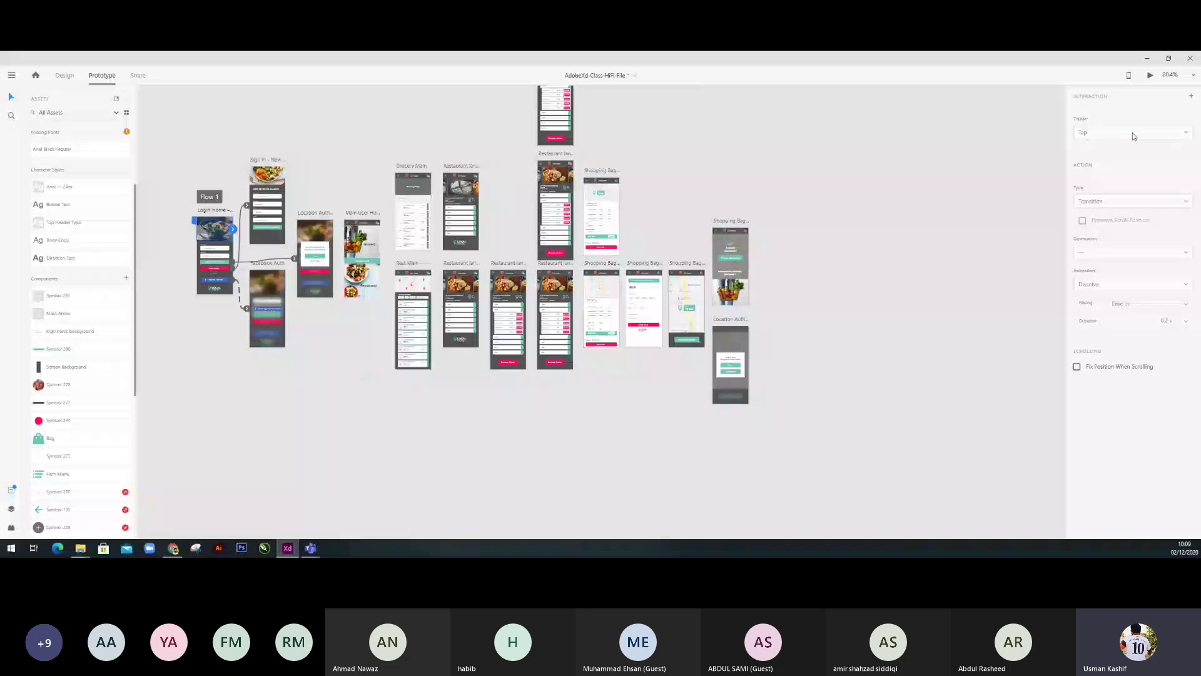
click(226, 262)
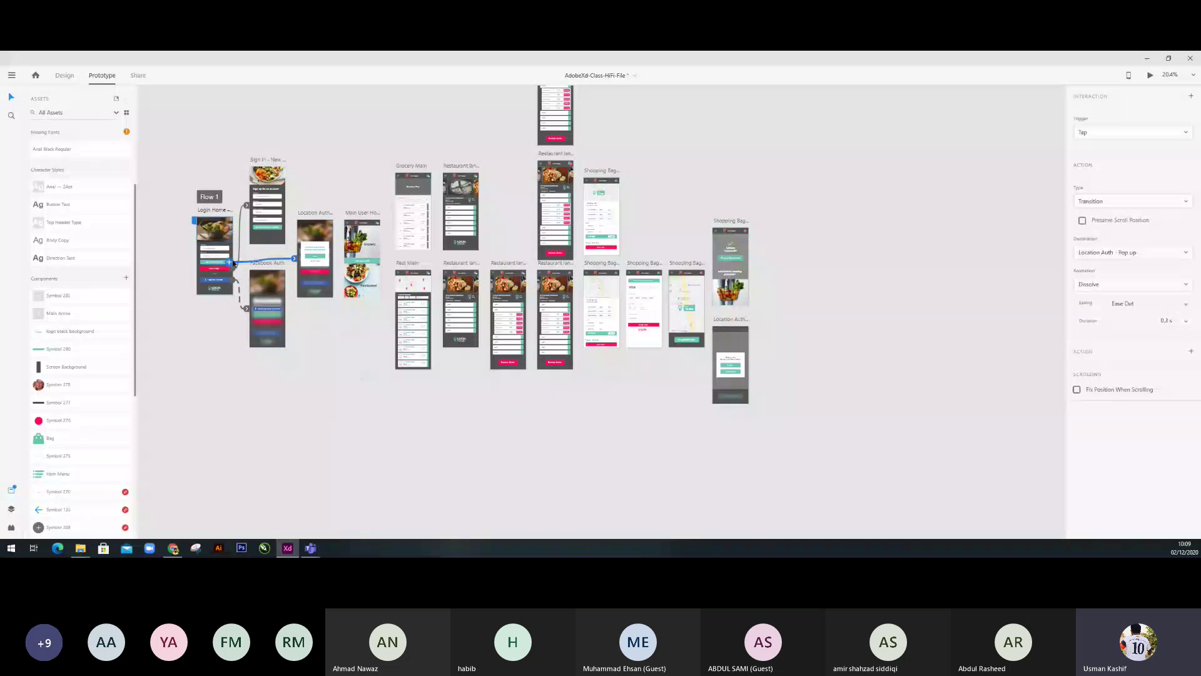
click(1132, 133)
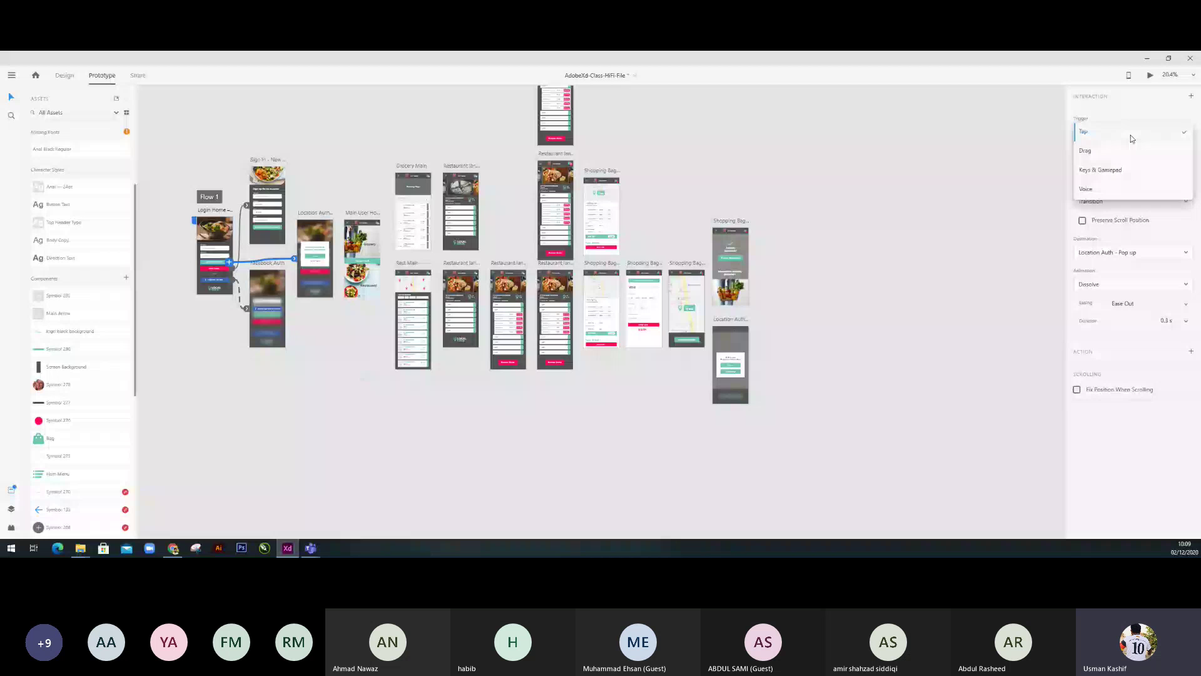
click(1132, 139)
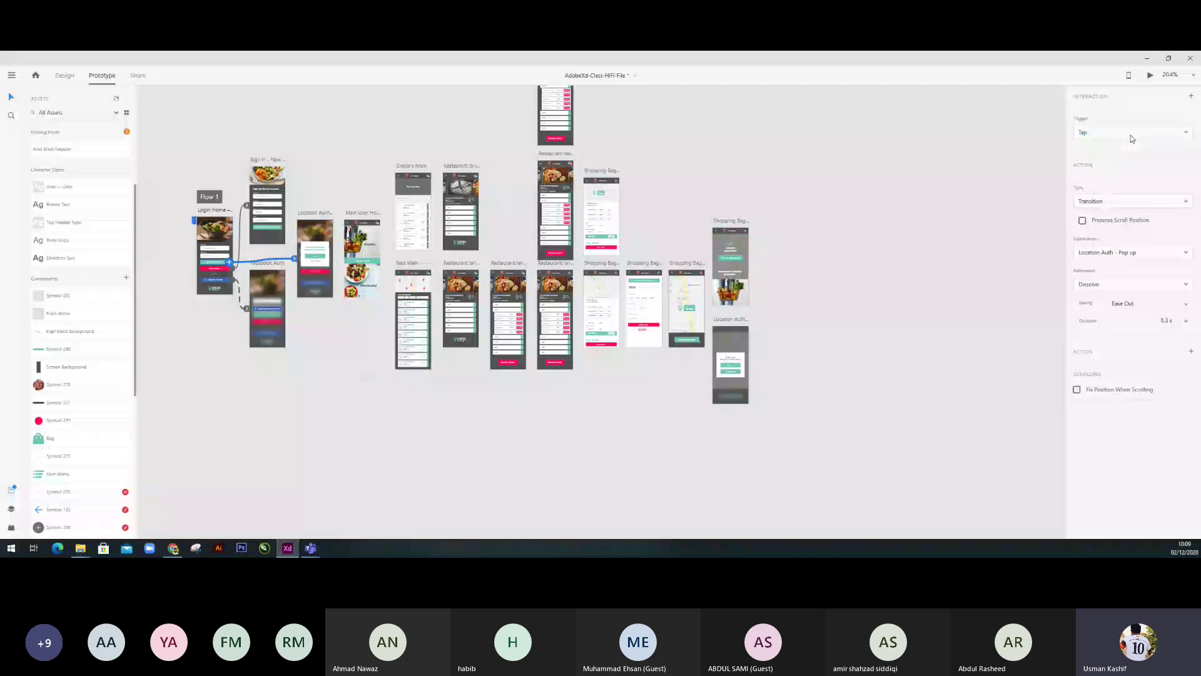
click(1148, 199)
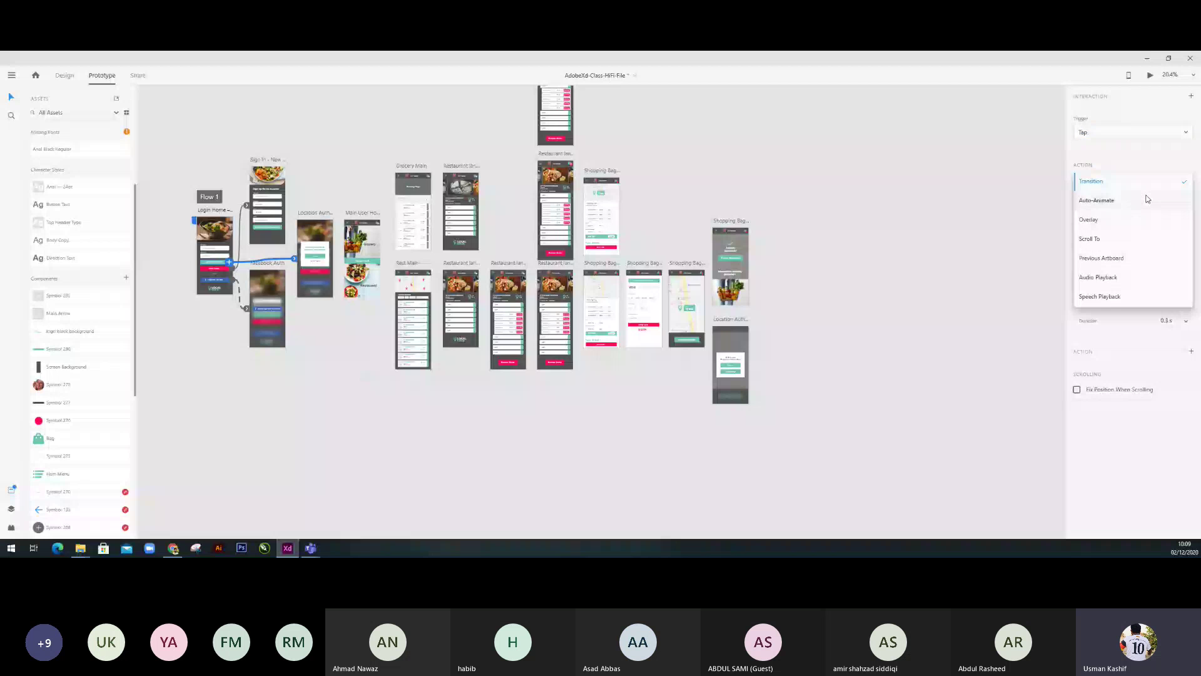
click(1019, 187)
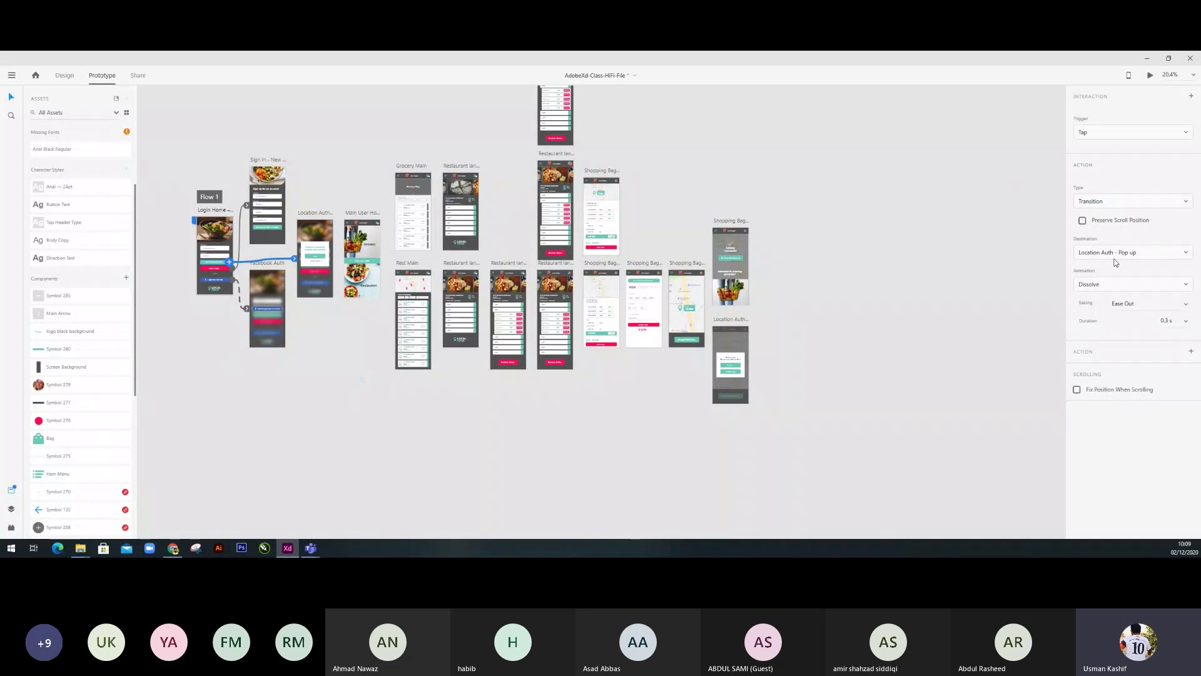
key(Delete)
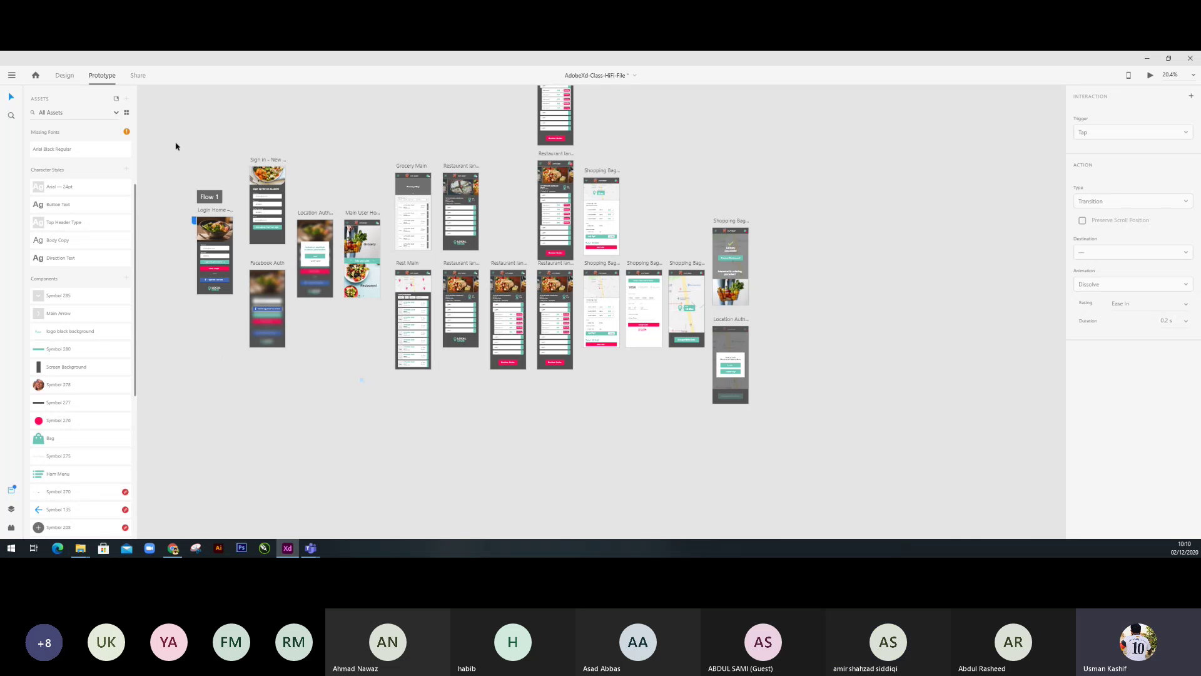
Switch to Design mode and look over the artboards from Login Home to the call-or-text pop-up and back.
click(66, 67)
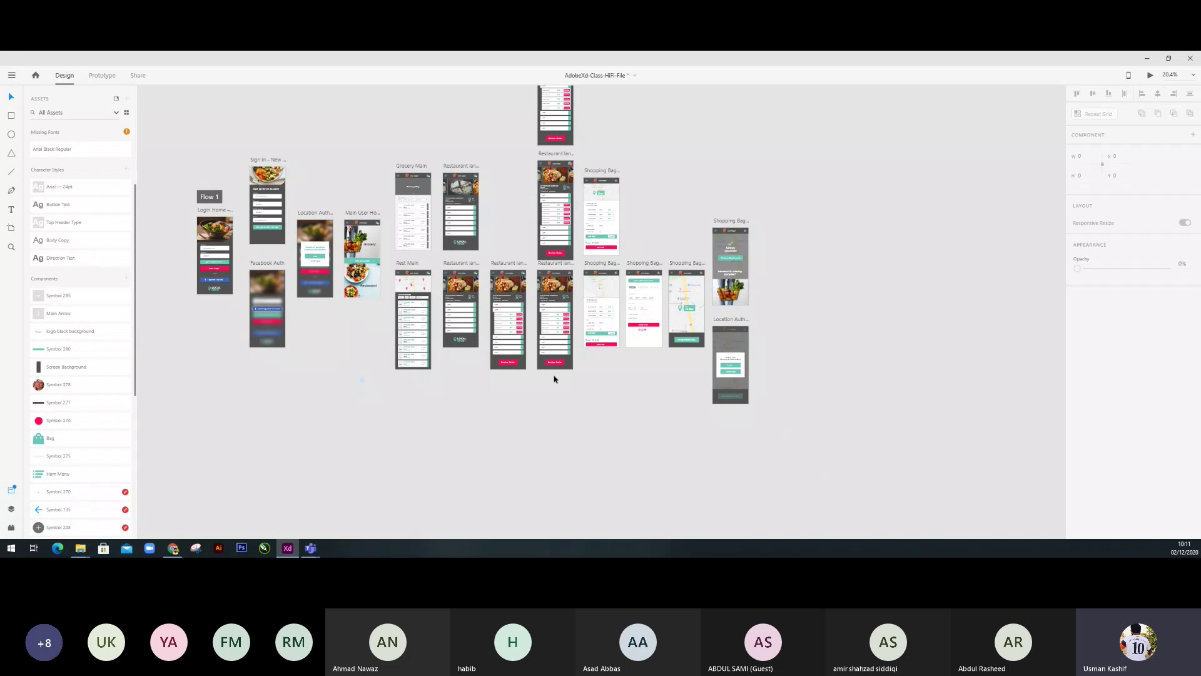
scroll(209, 226, up, 8)
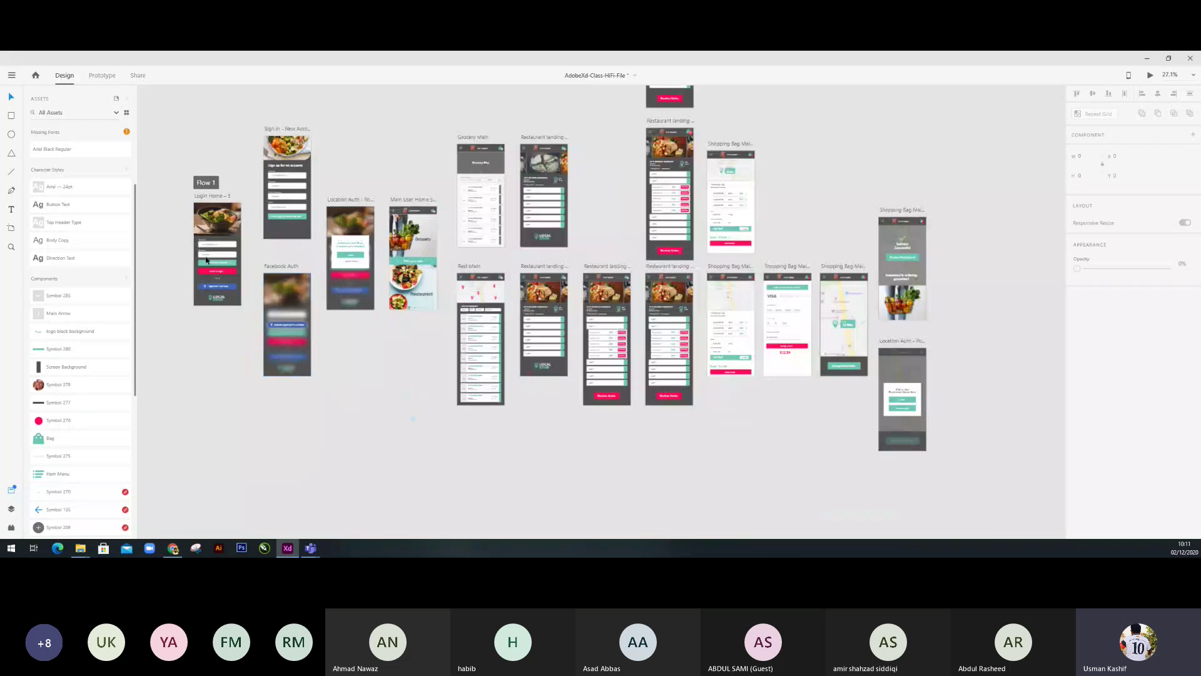
scroll(210, 225, down, 3)
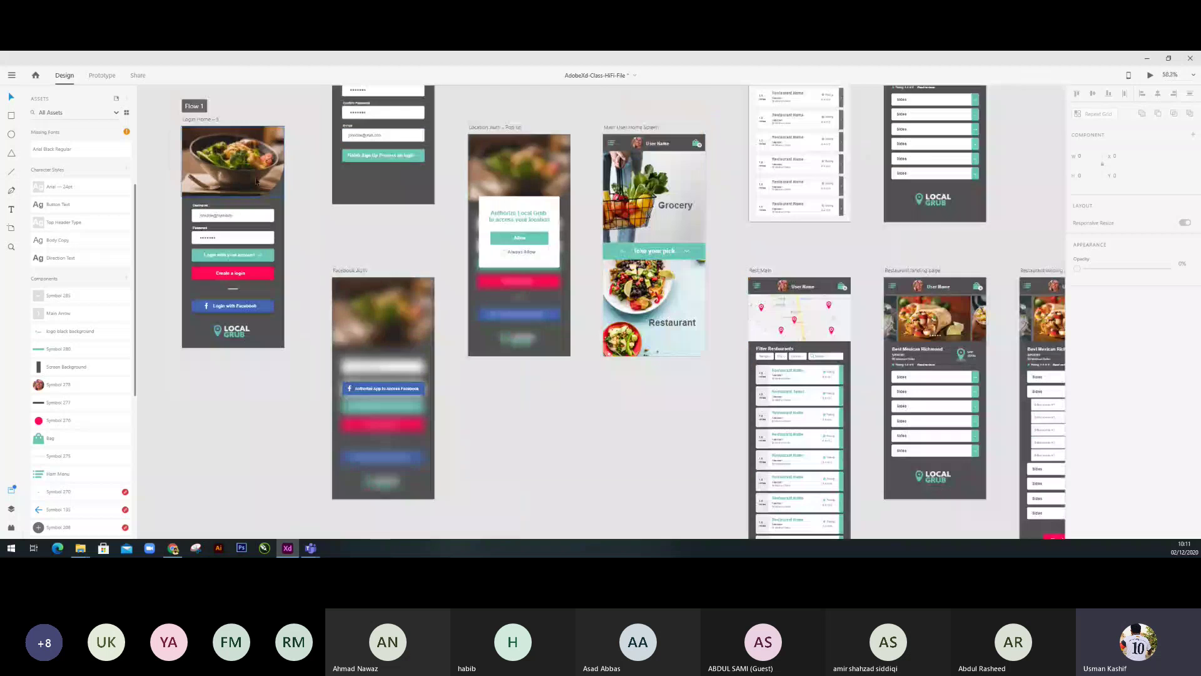
drag(692, 407, 555, 400)
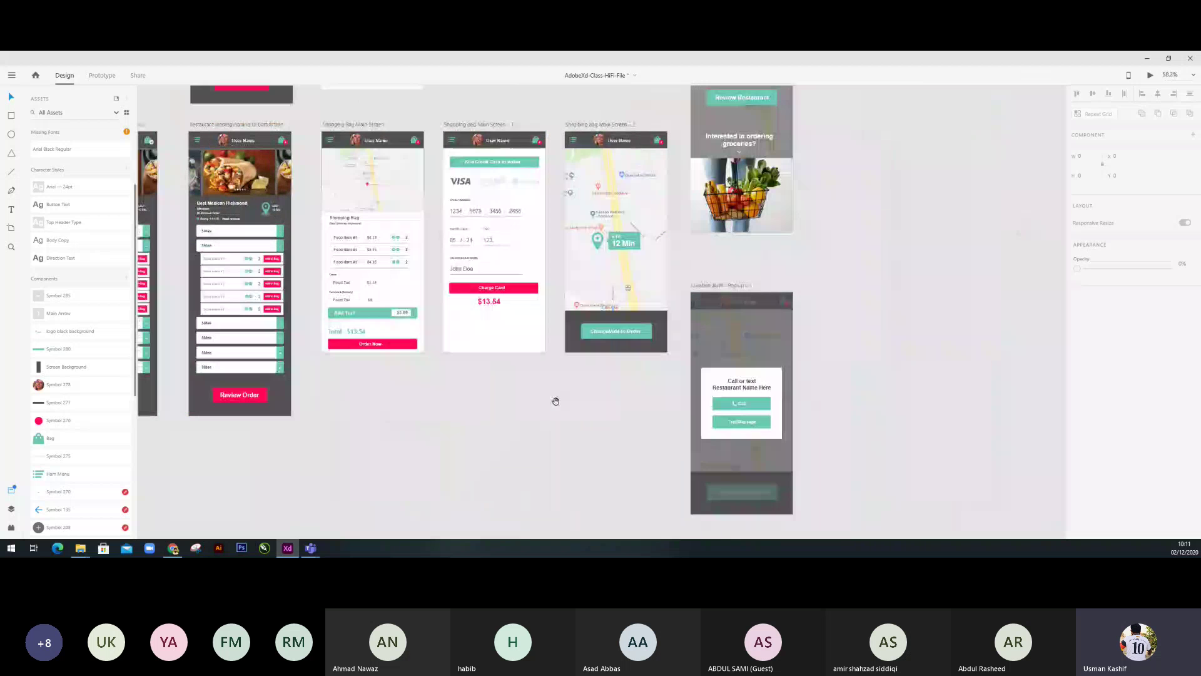
drag(872, 400, 1118, 125)
drag(506, 246, 525, 424)
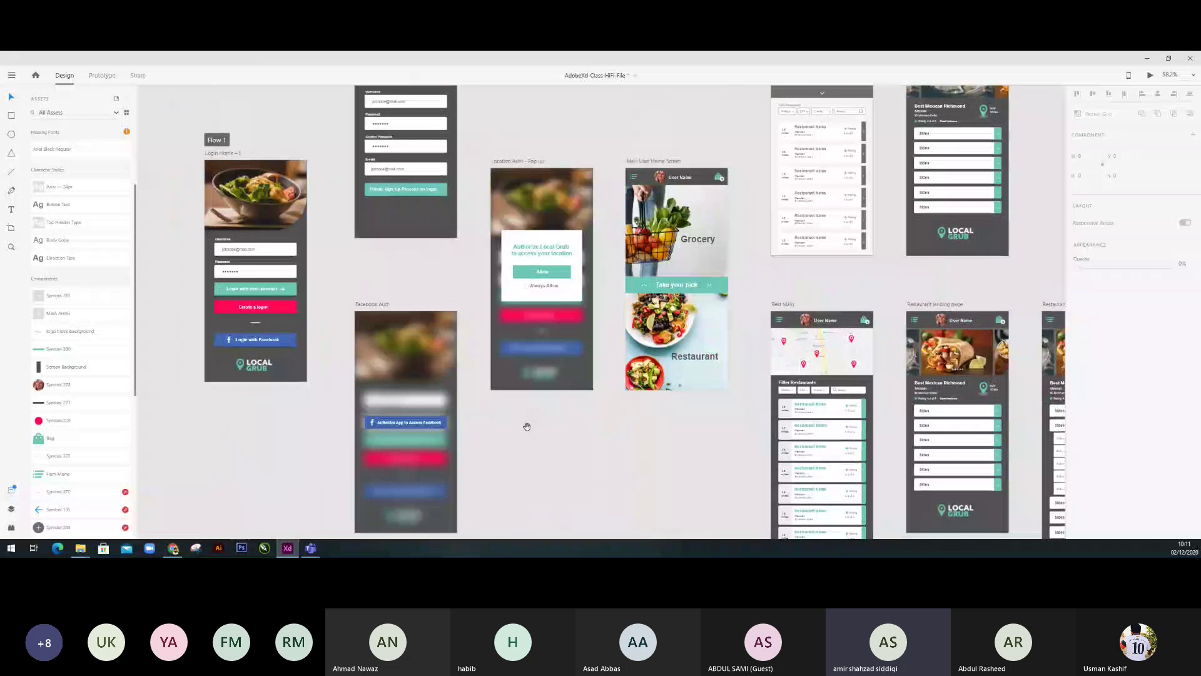
drag(388, 254, 435, 344)
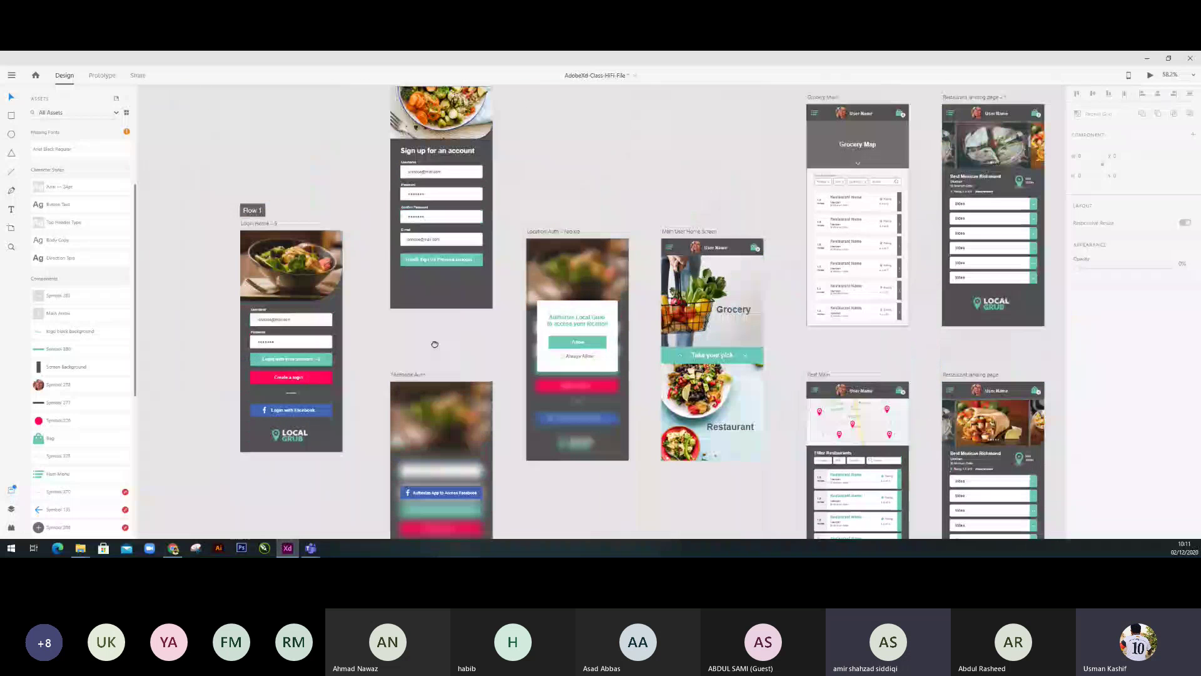
drag(665, 203, 510, 244)
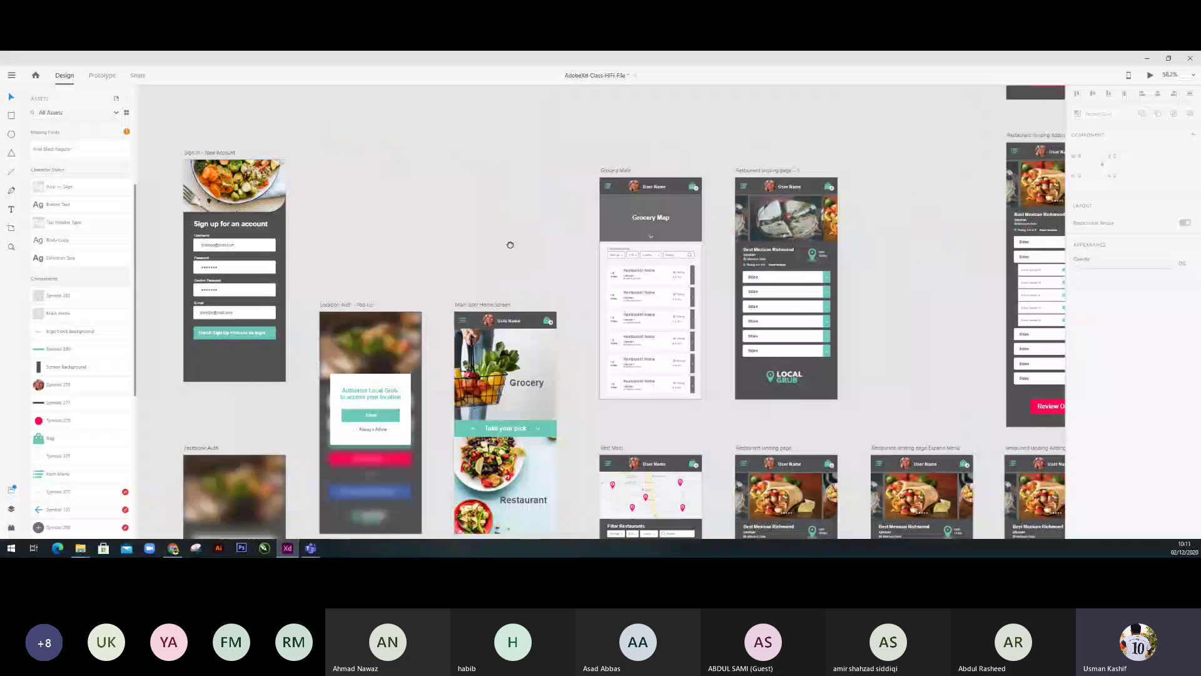
drag(797, 419, 722, 325)
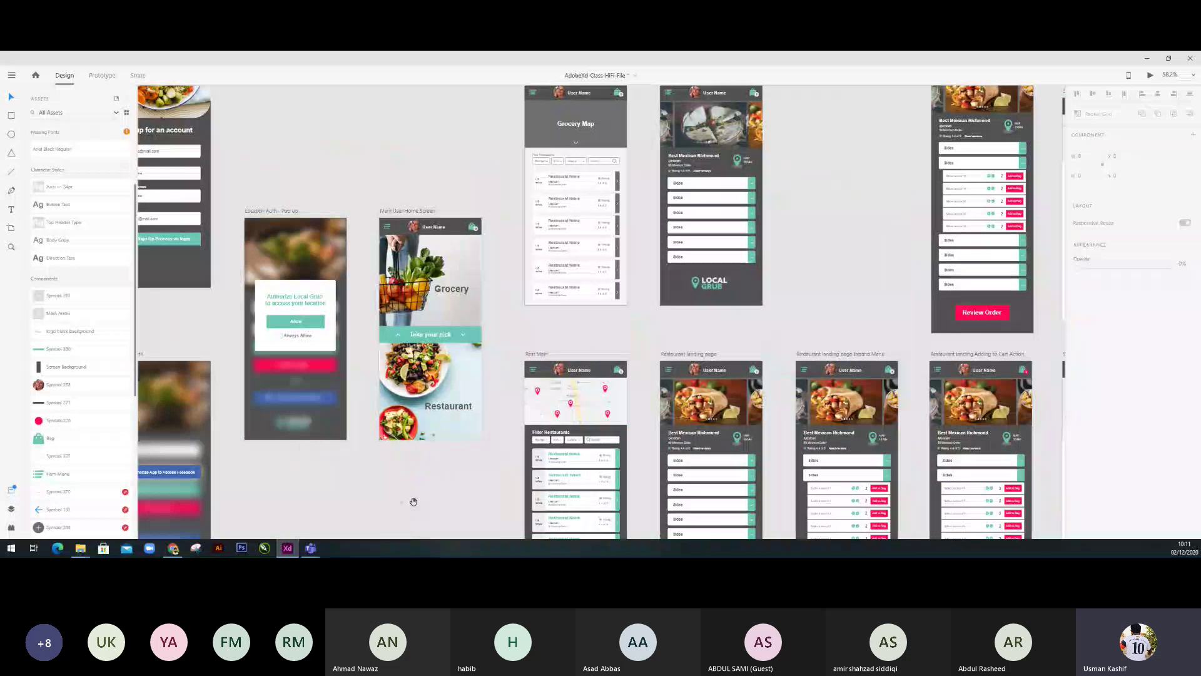
scroll(411, 498, down, 3)
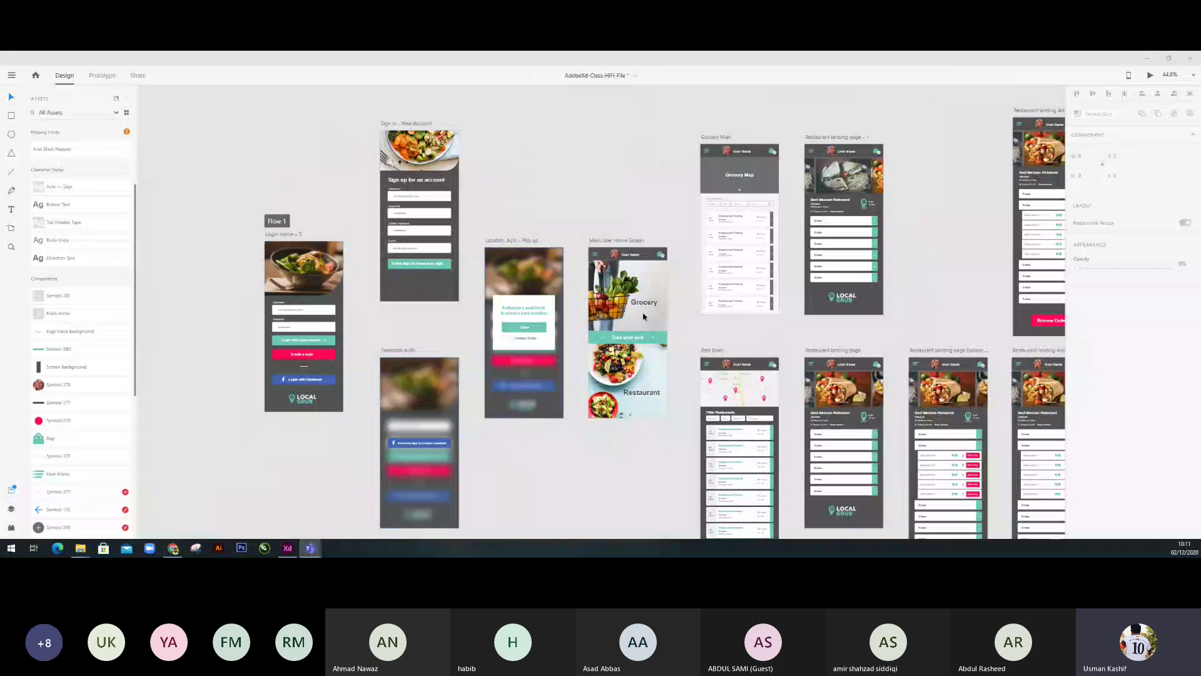
Switch to the E-Rozgar Creative Design (Morning) meeting window in Microsoft Teams.
mouse_move(310, 548)
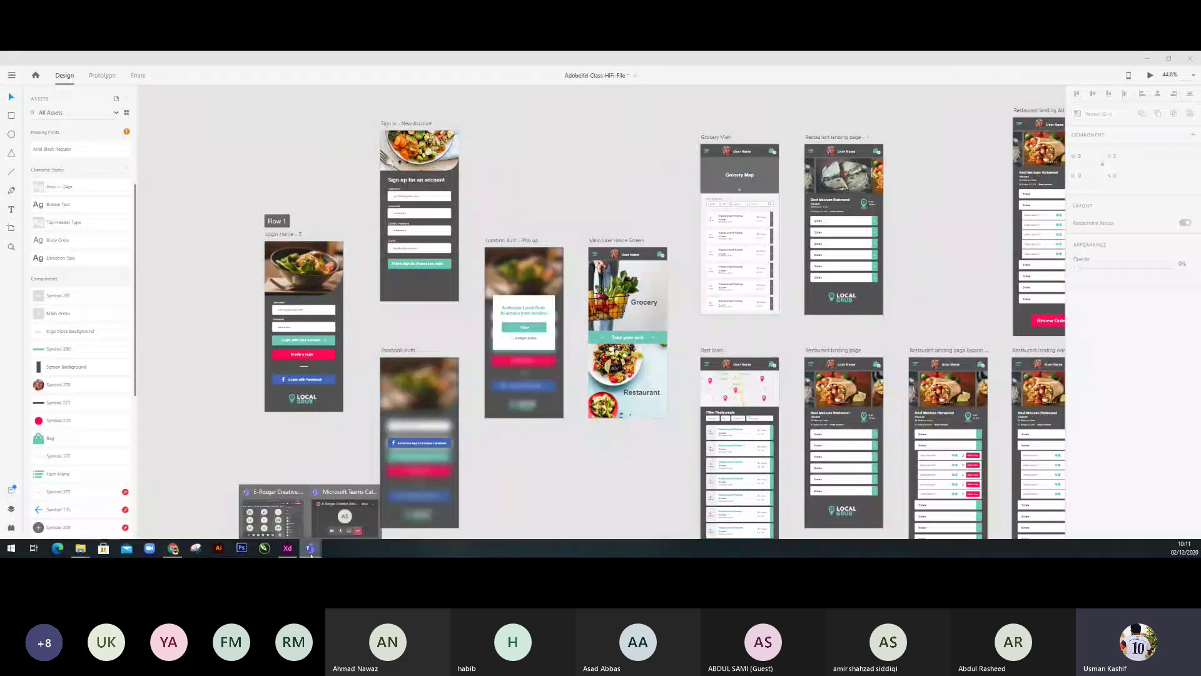
click(347, 517)
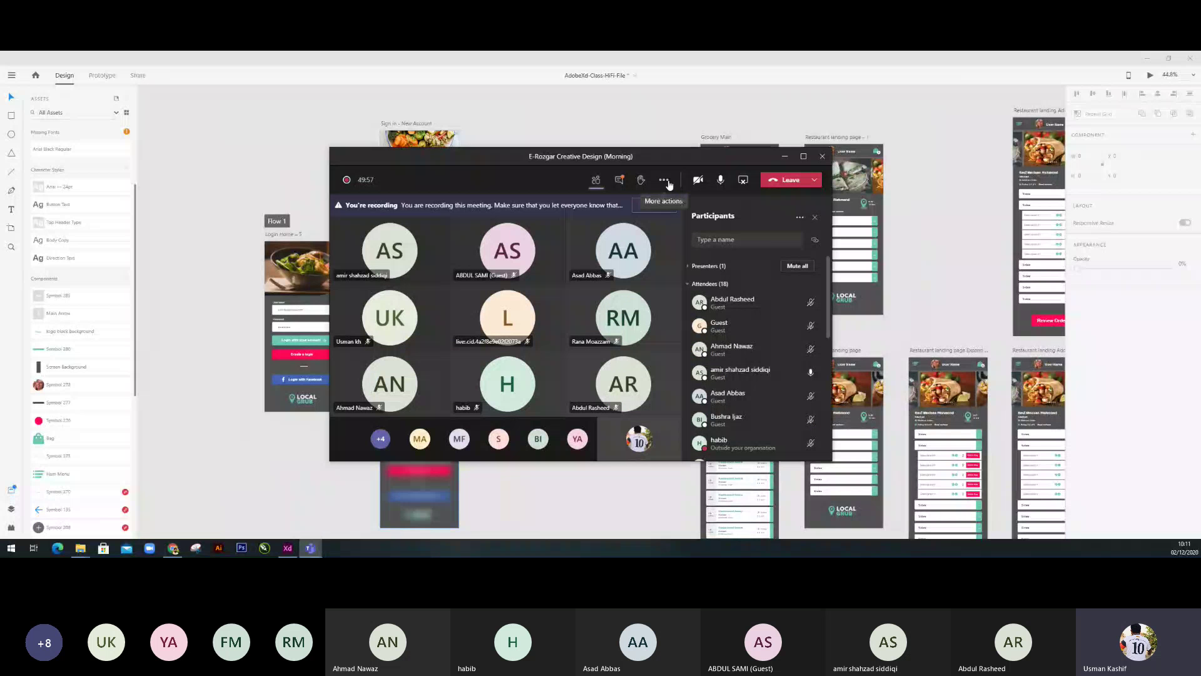